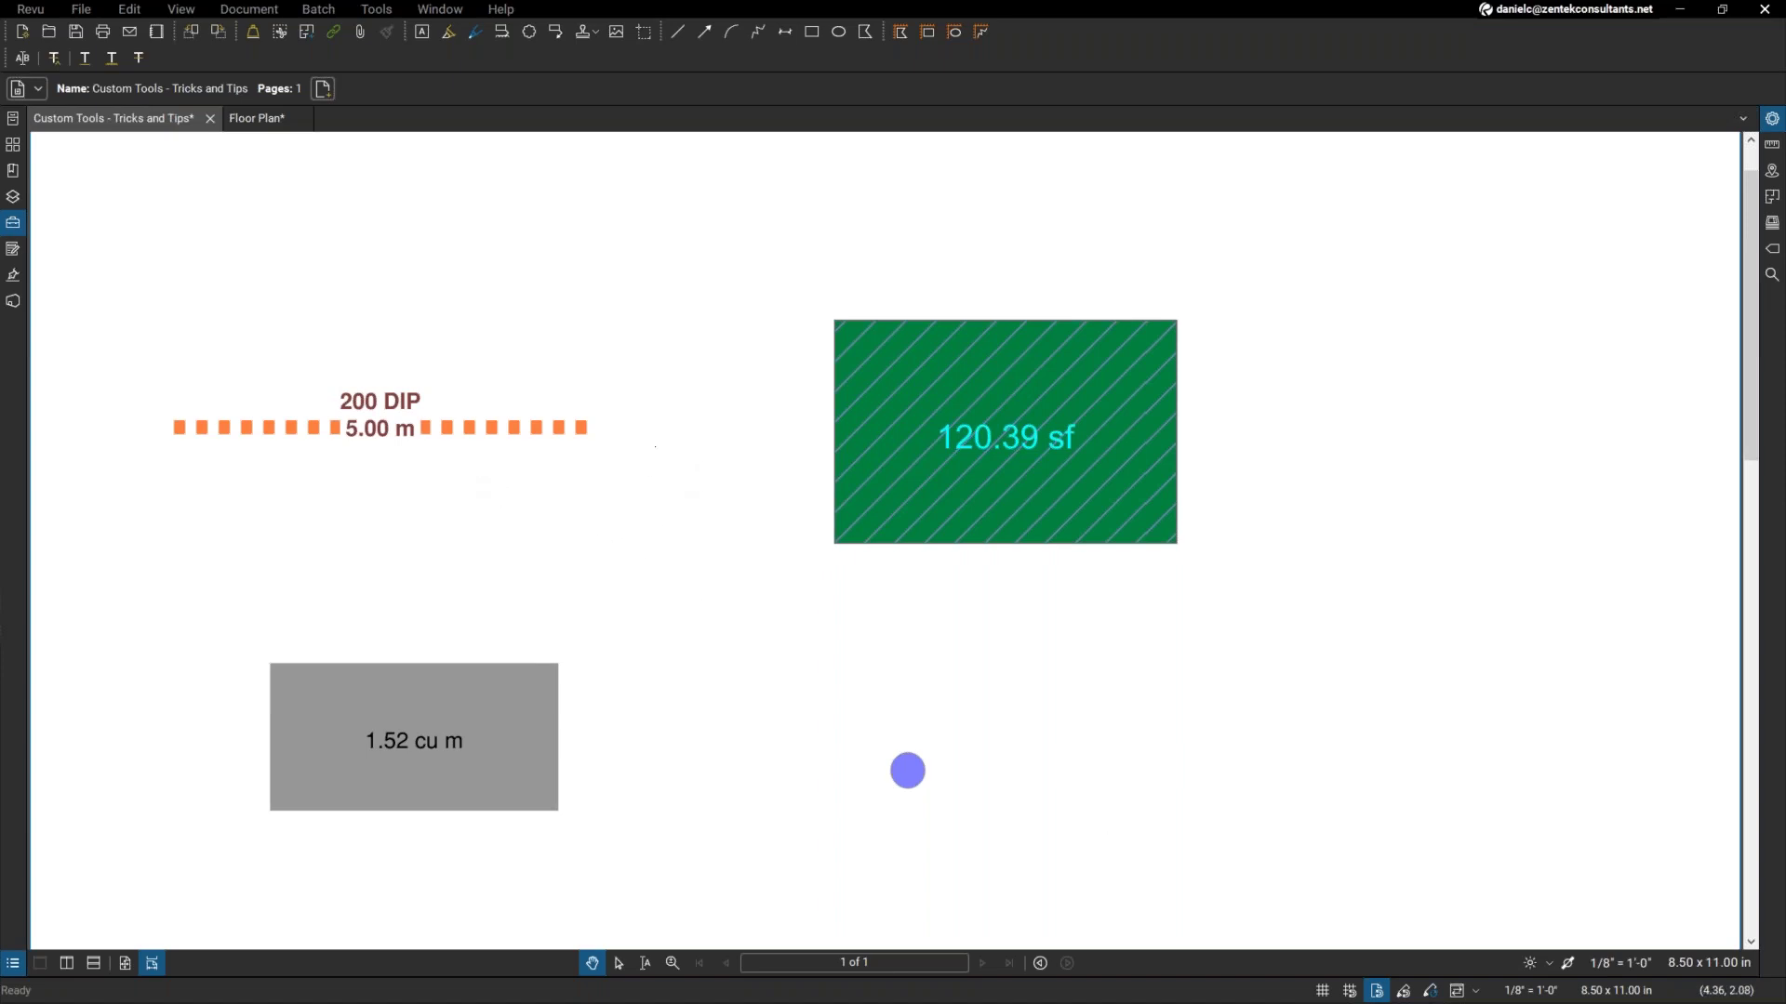
Inspect the sample polylength, area, volume and circle markups one after another.
left_click(462, 437)
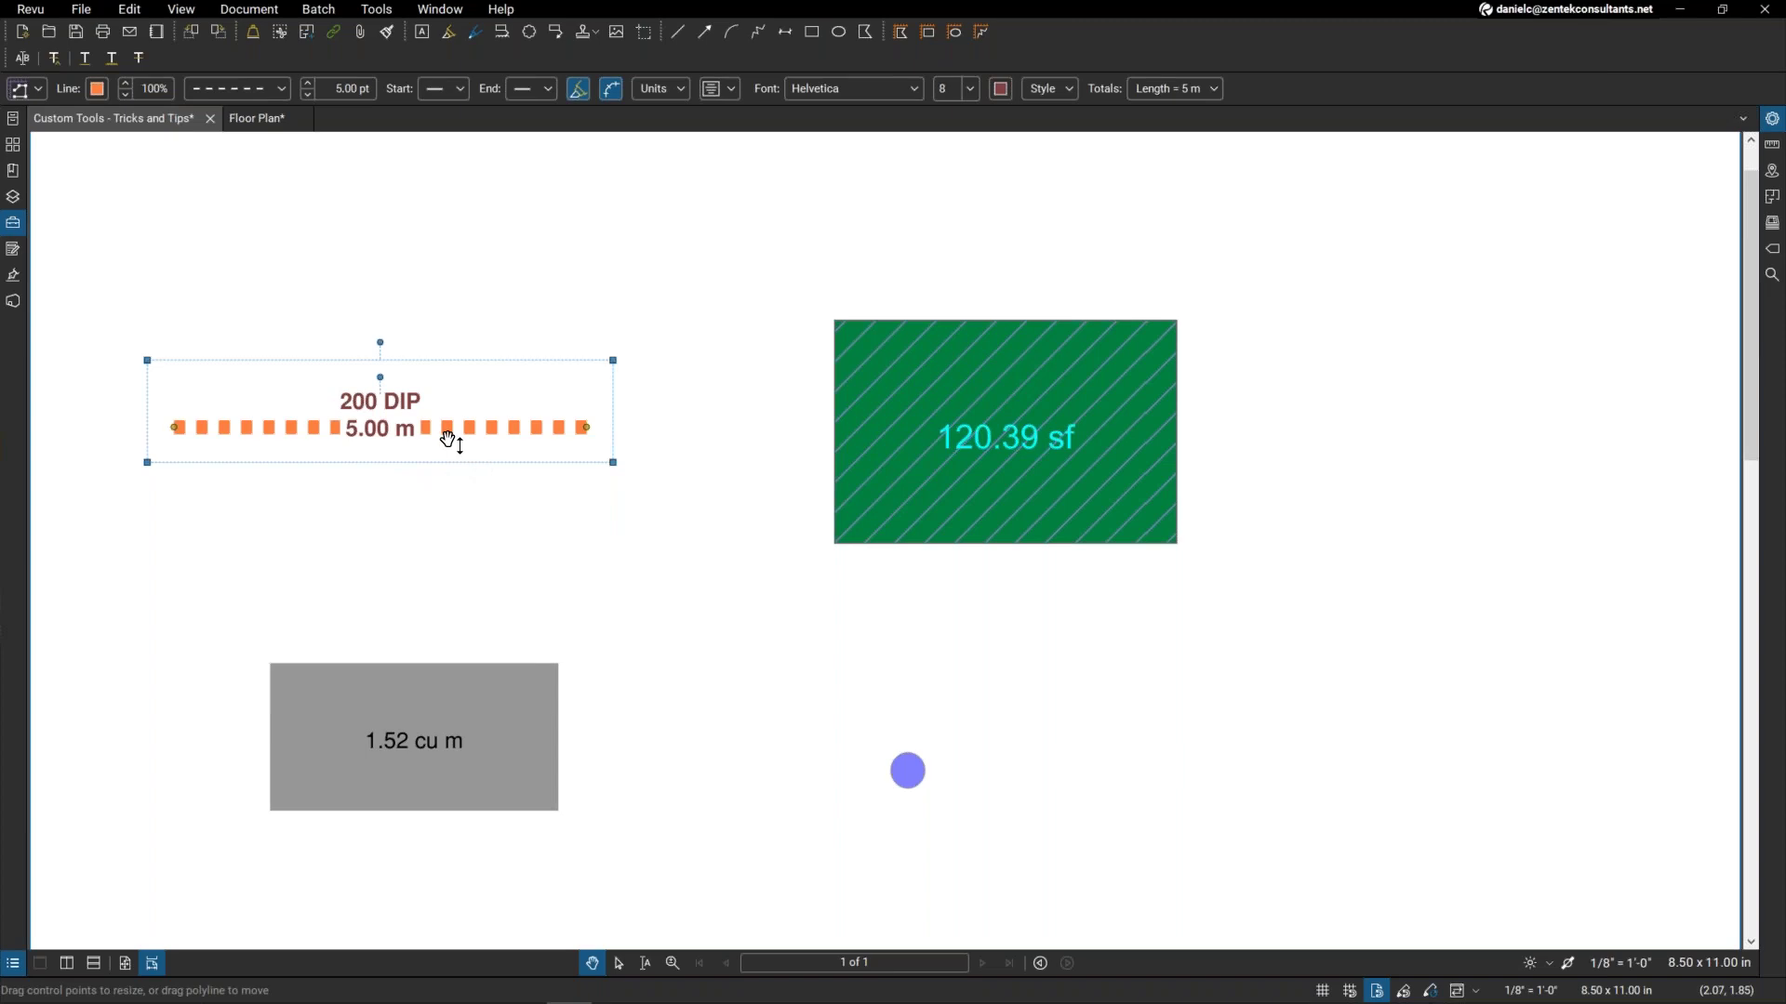
left_click(904, 519)
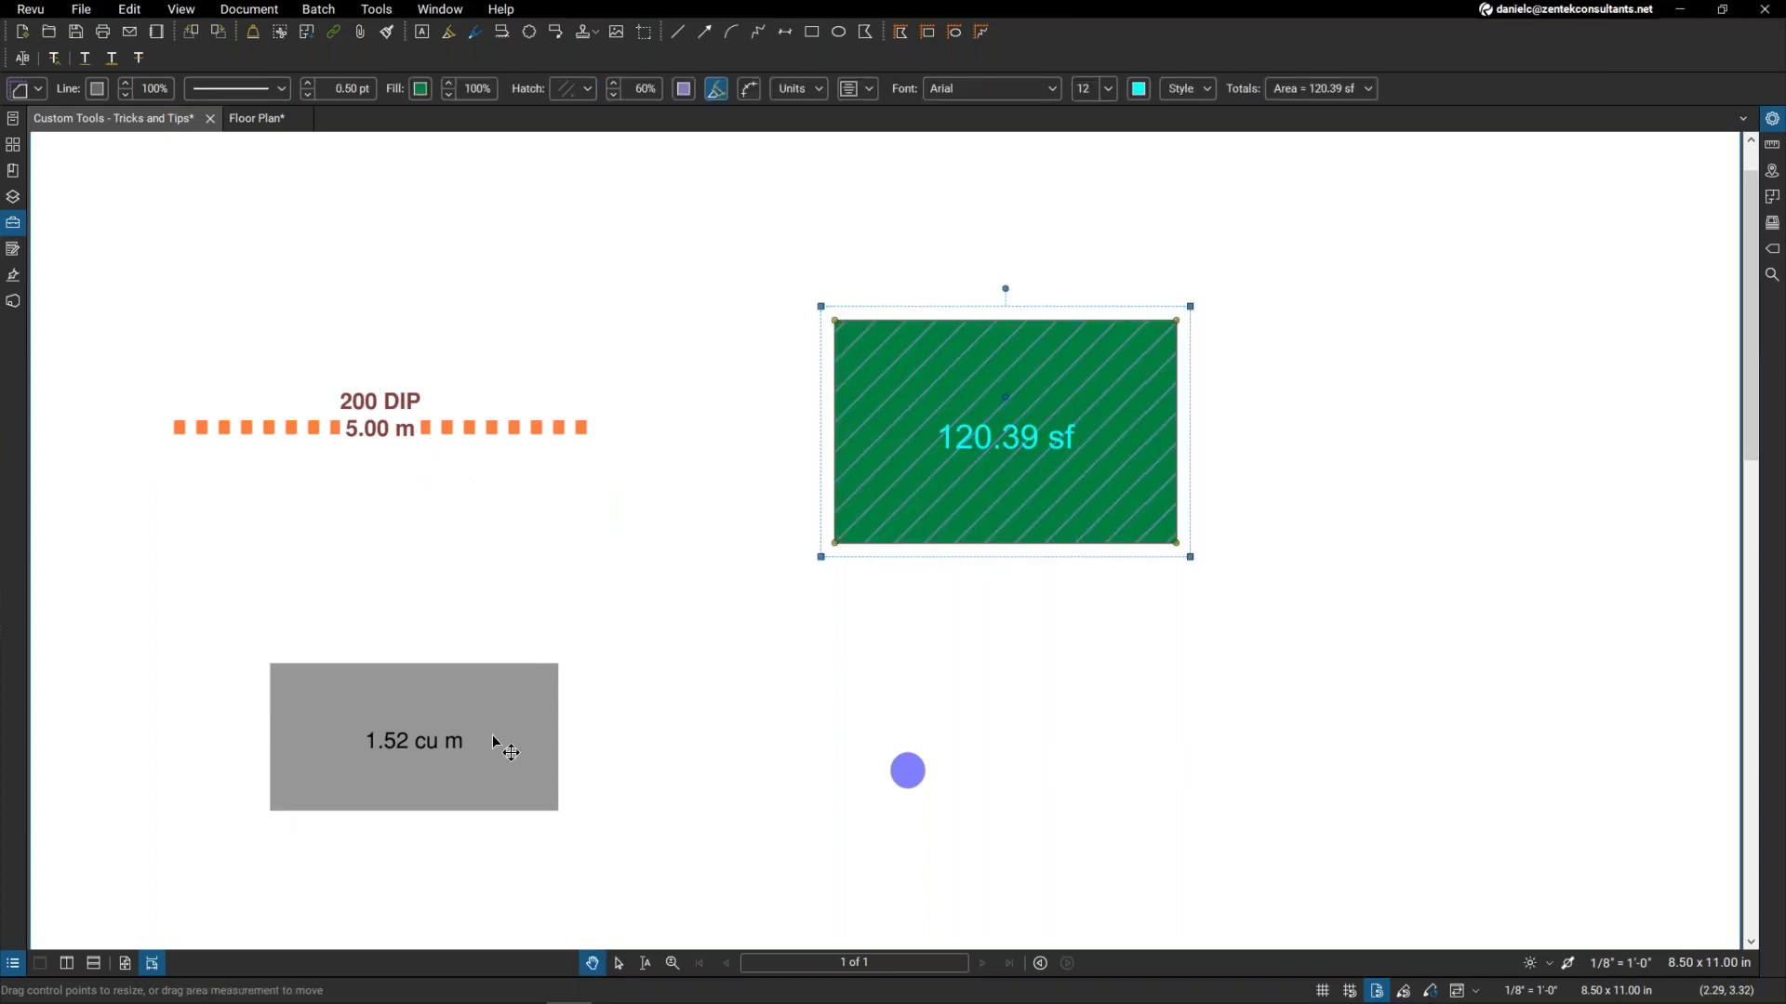
left_click(510, 783)
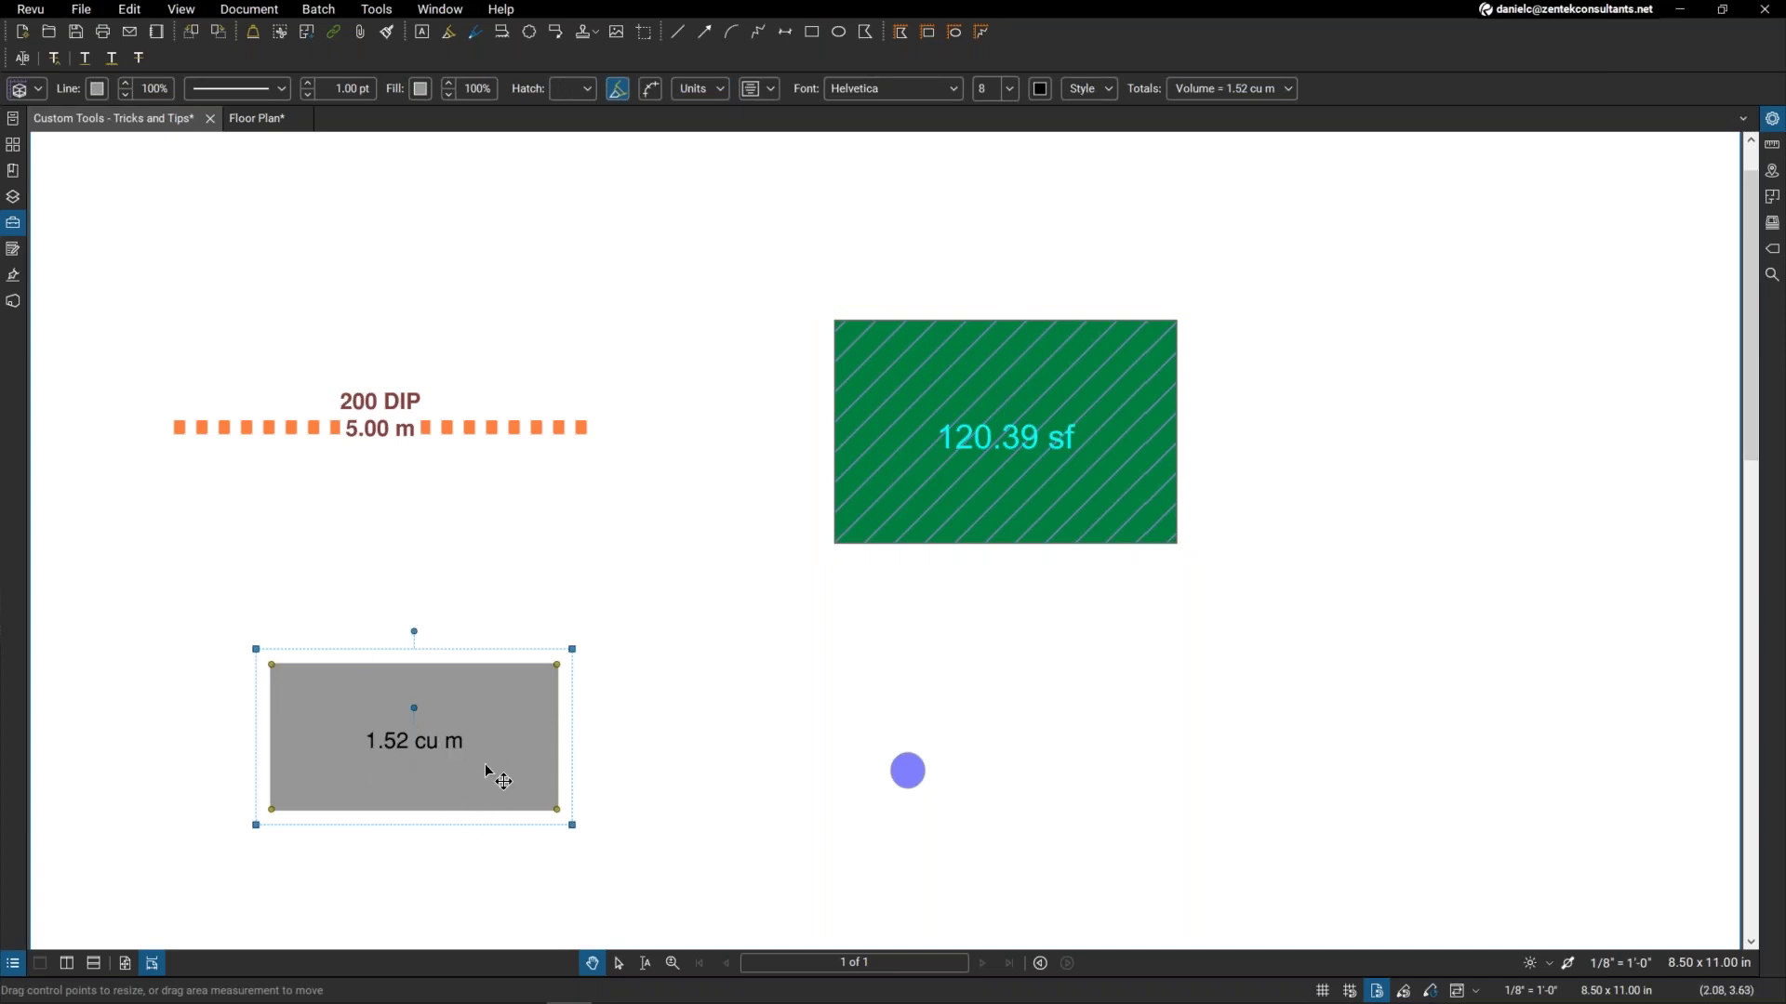
left_click(910, 779)
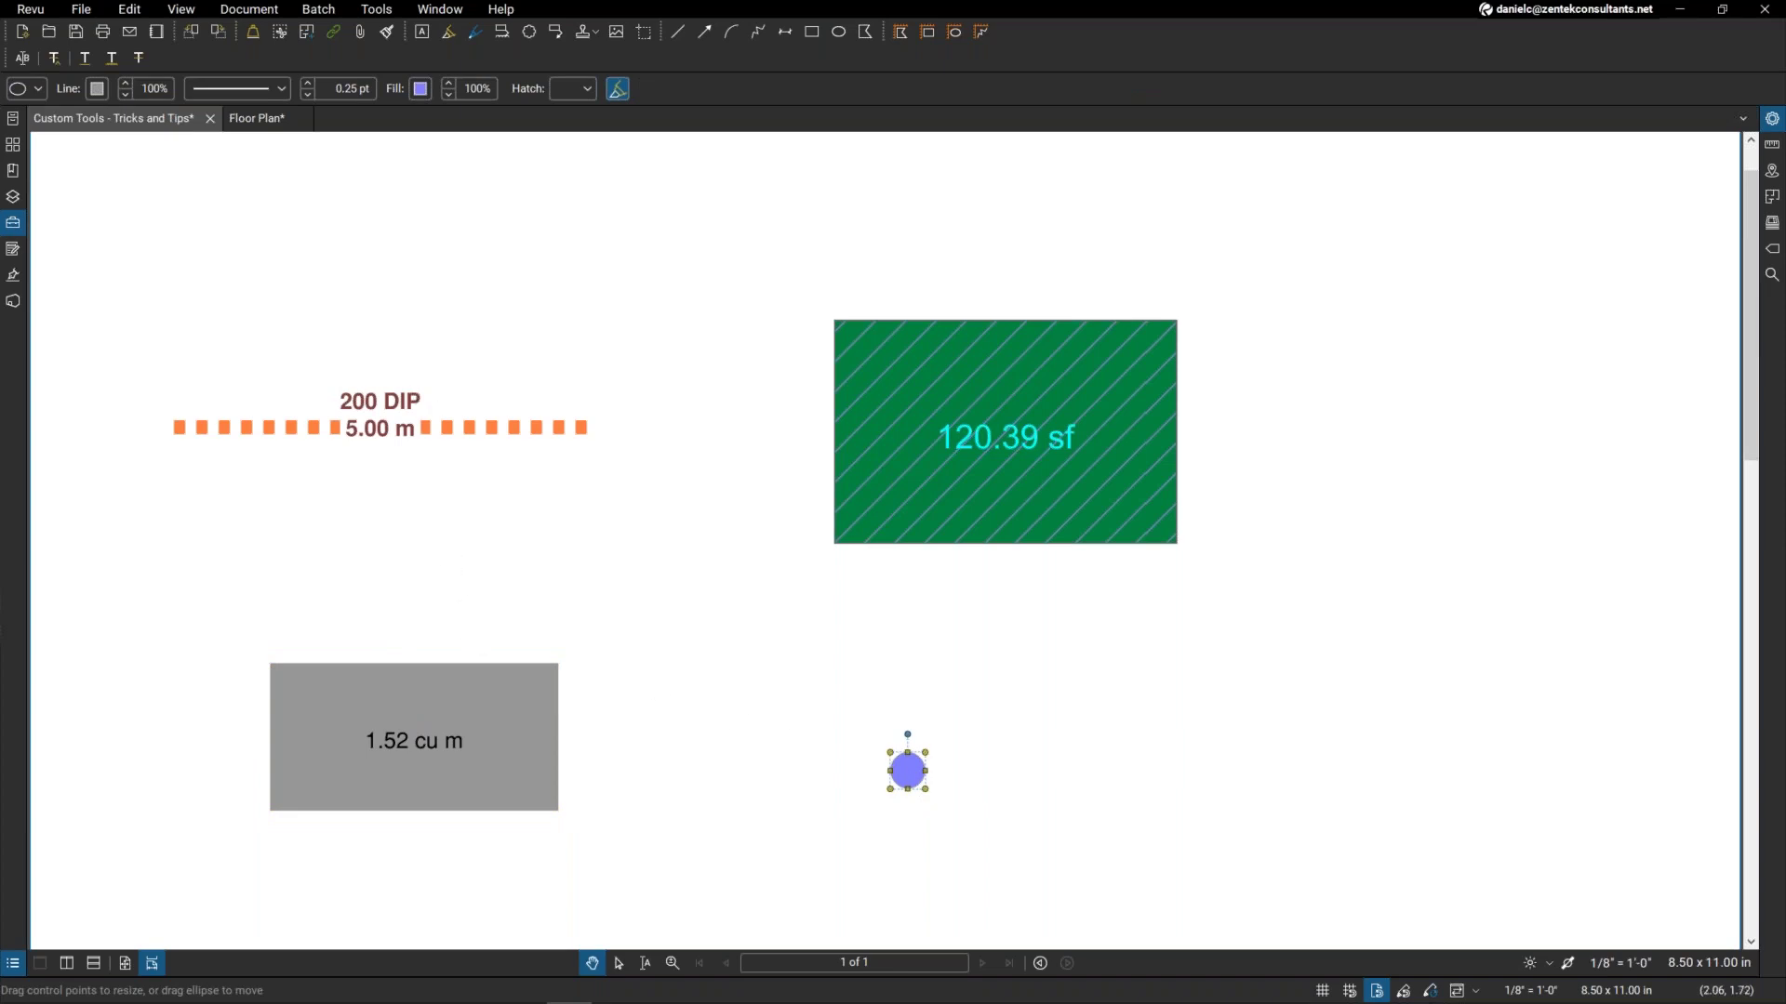
Change the line colour of the 200 DIP polylength markup to light purple in its properties.
left_click(490, 429)
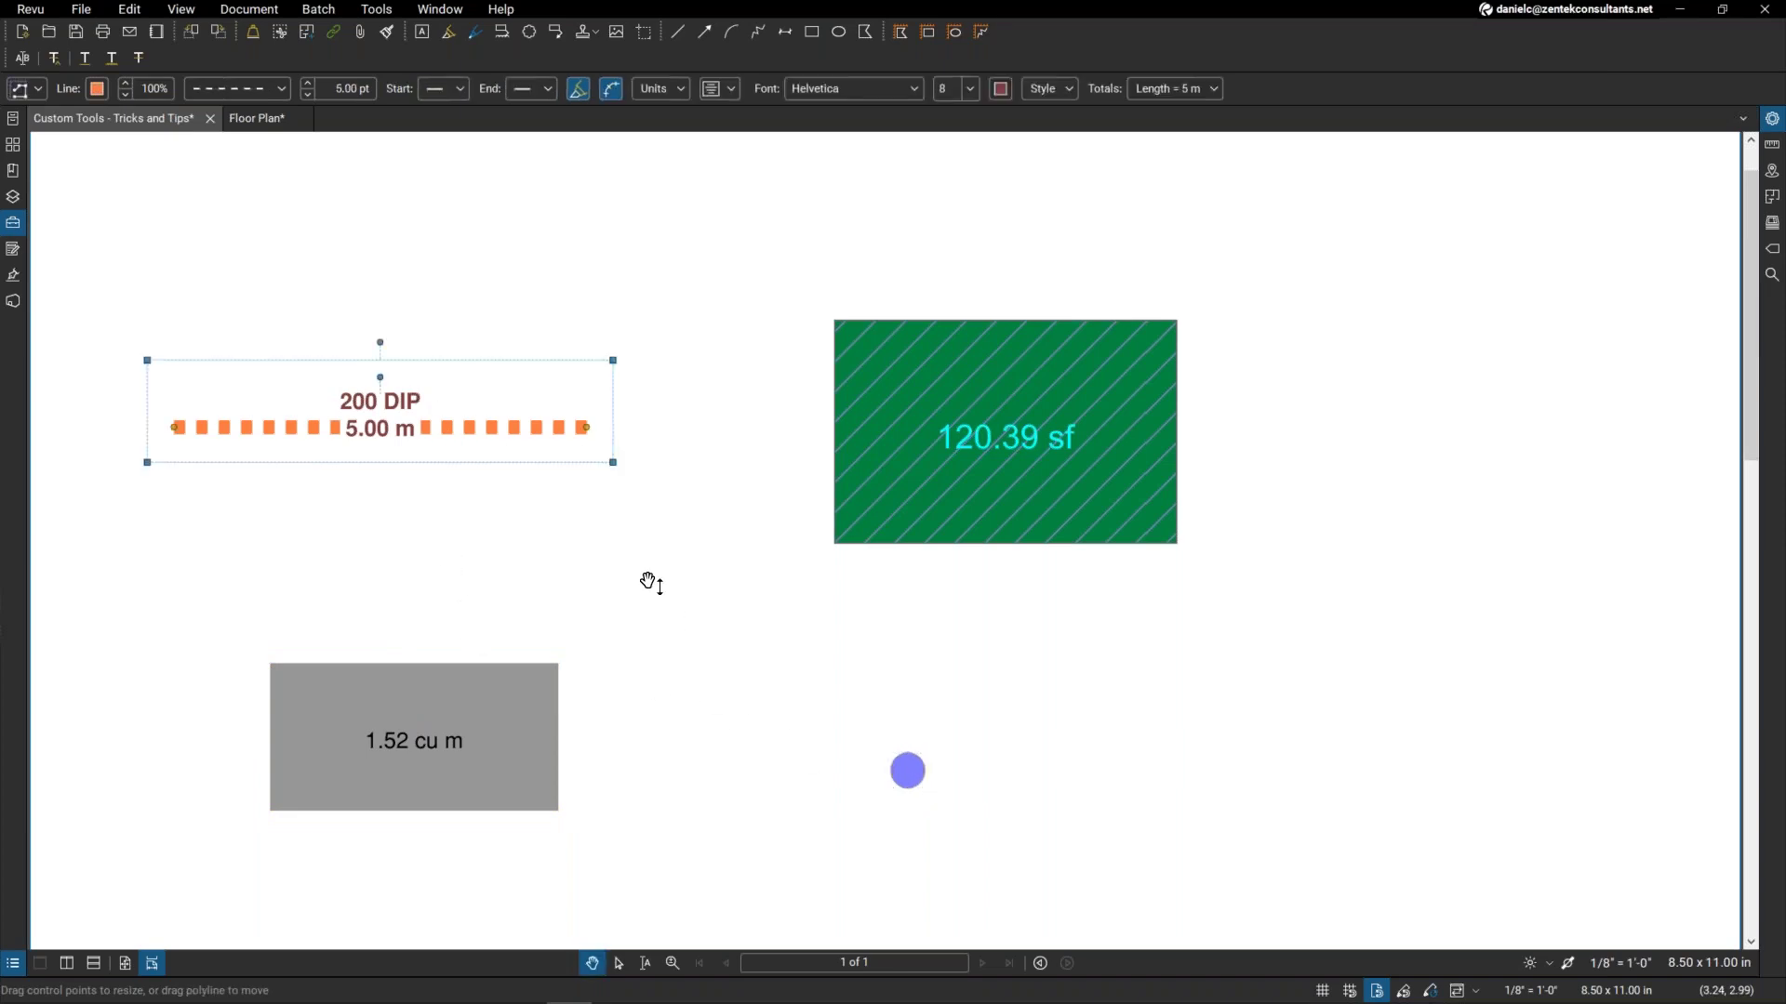
left_click(1773, 120)
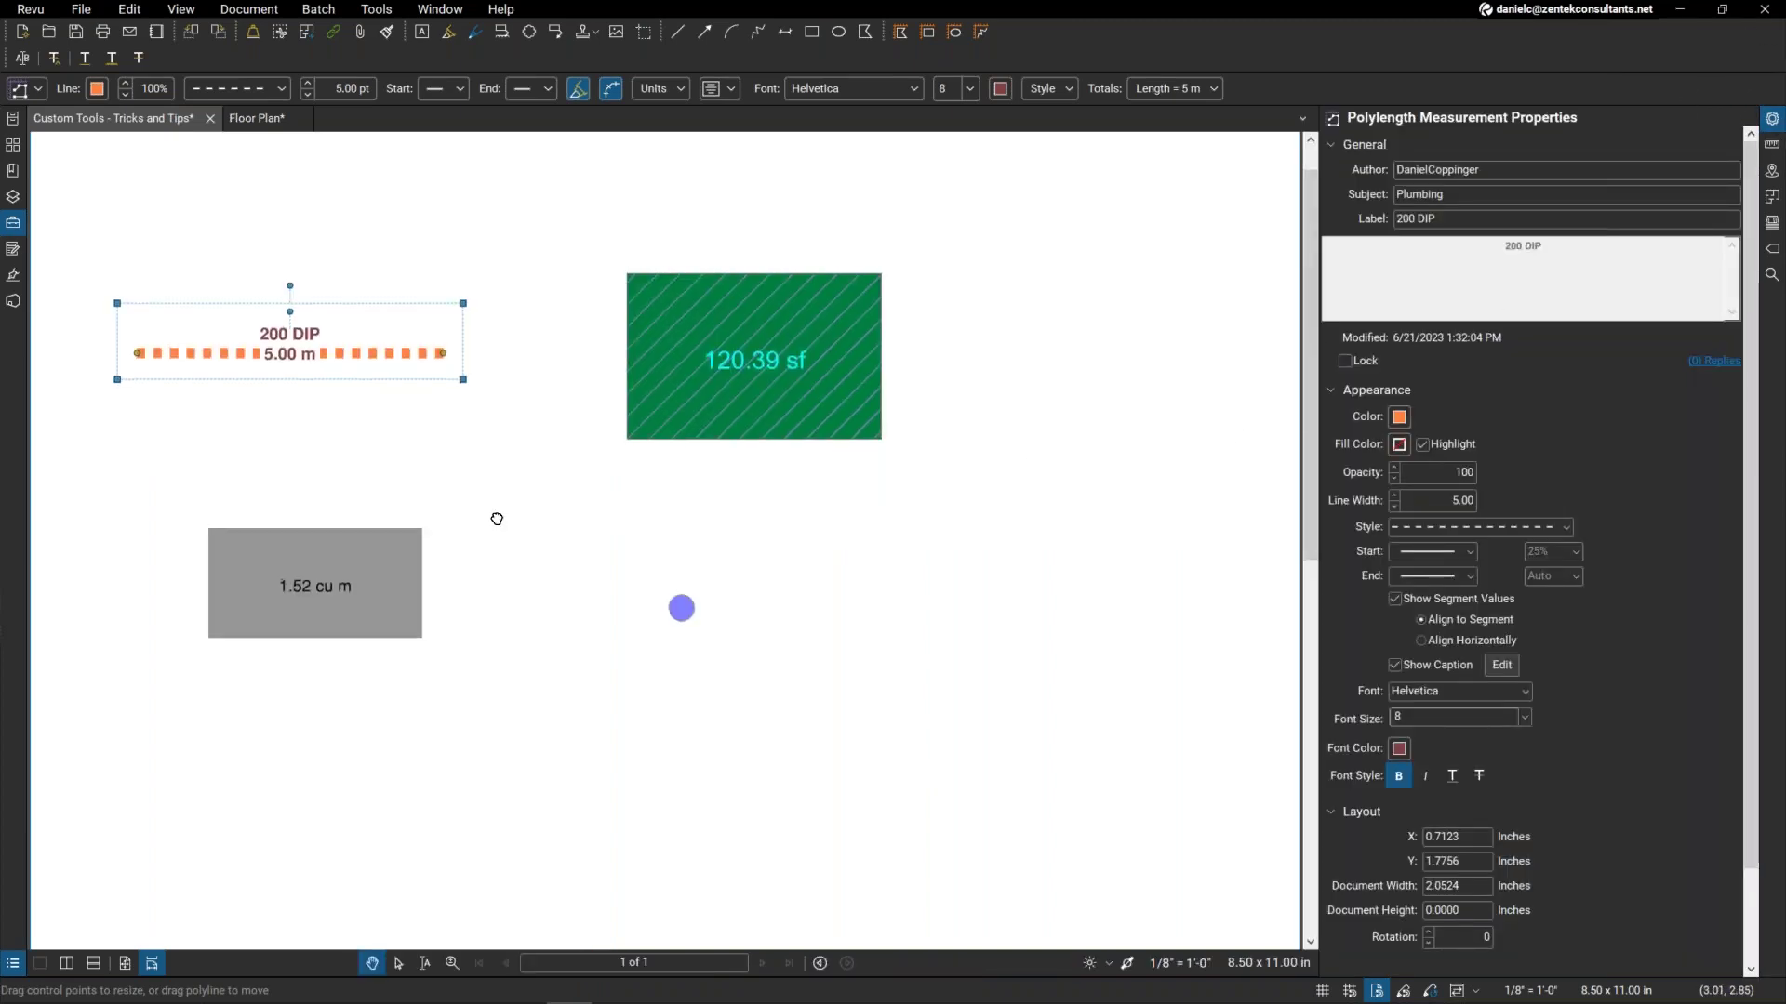
scroll(558, 530, "up", 1)
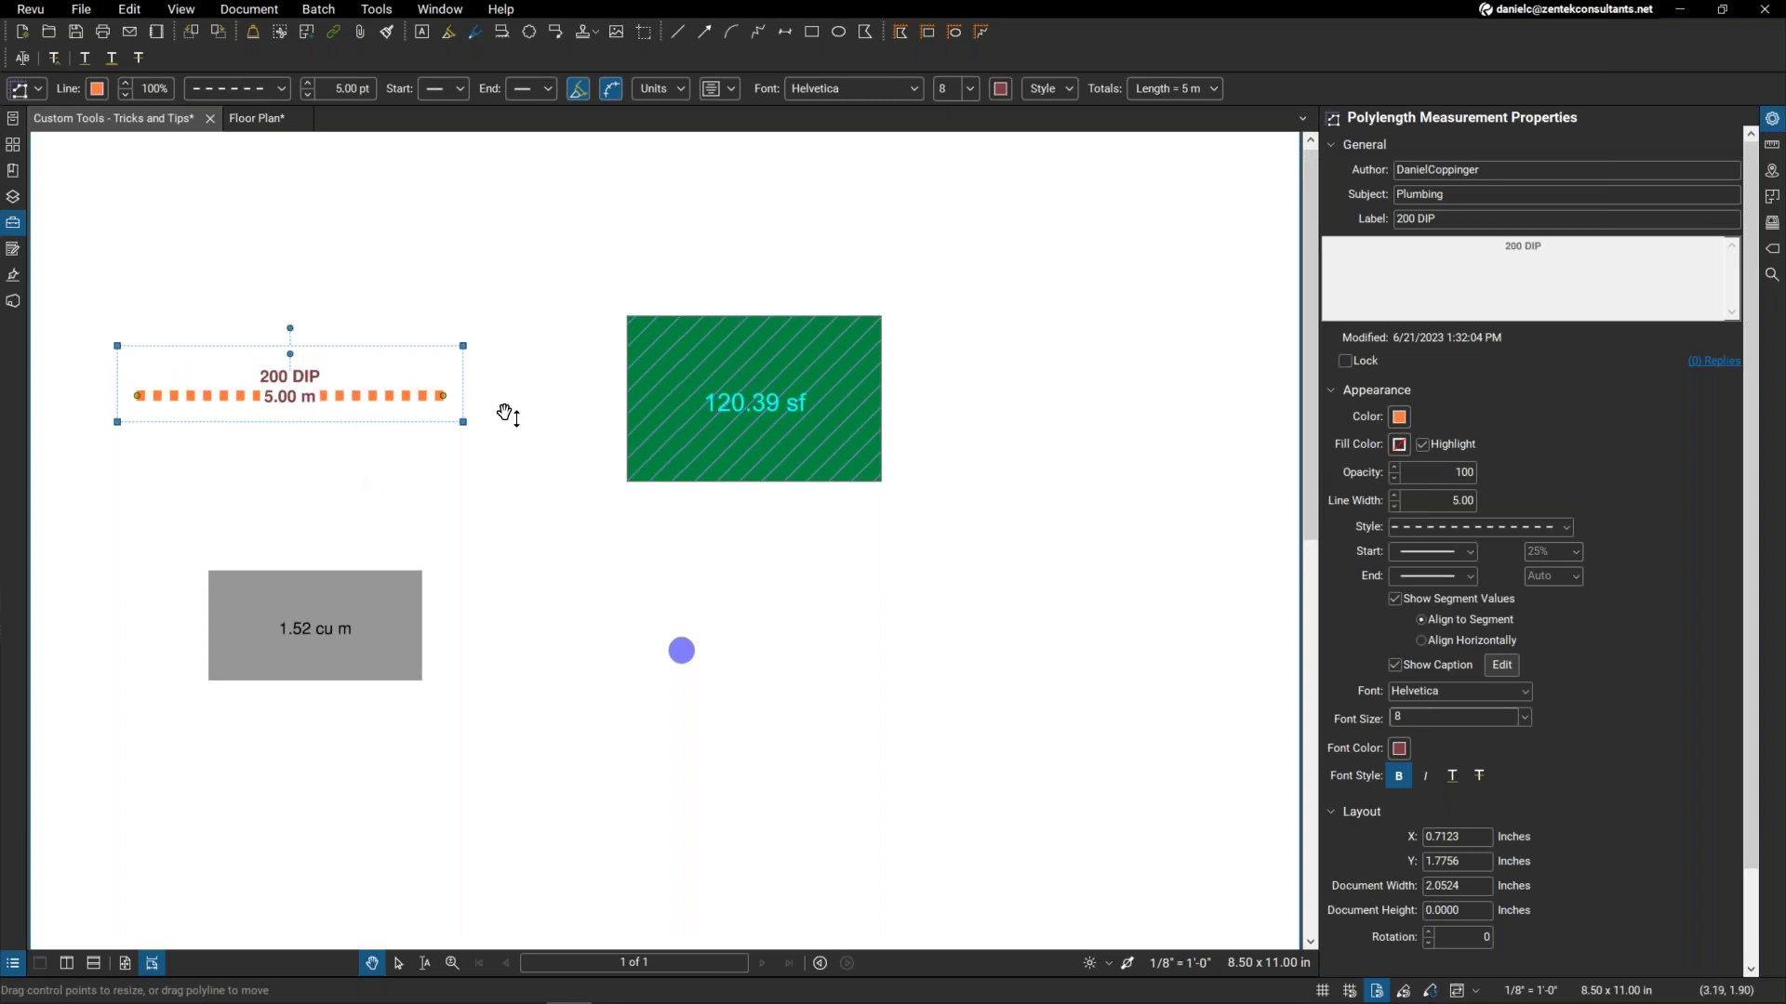
left_click(1400, 418)
left_click(1460, 500)
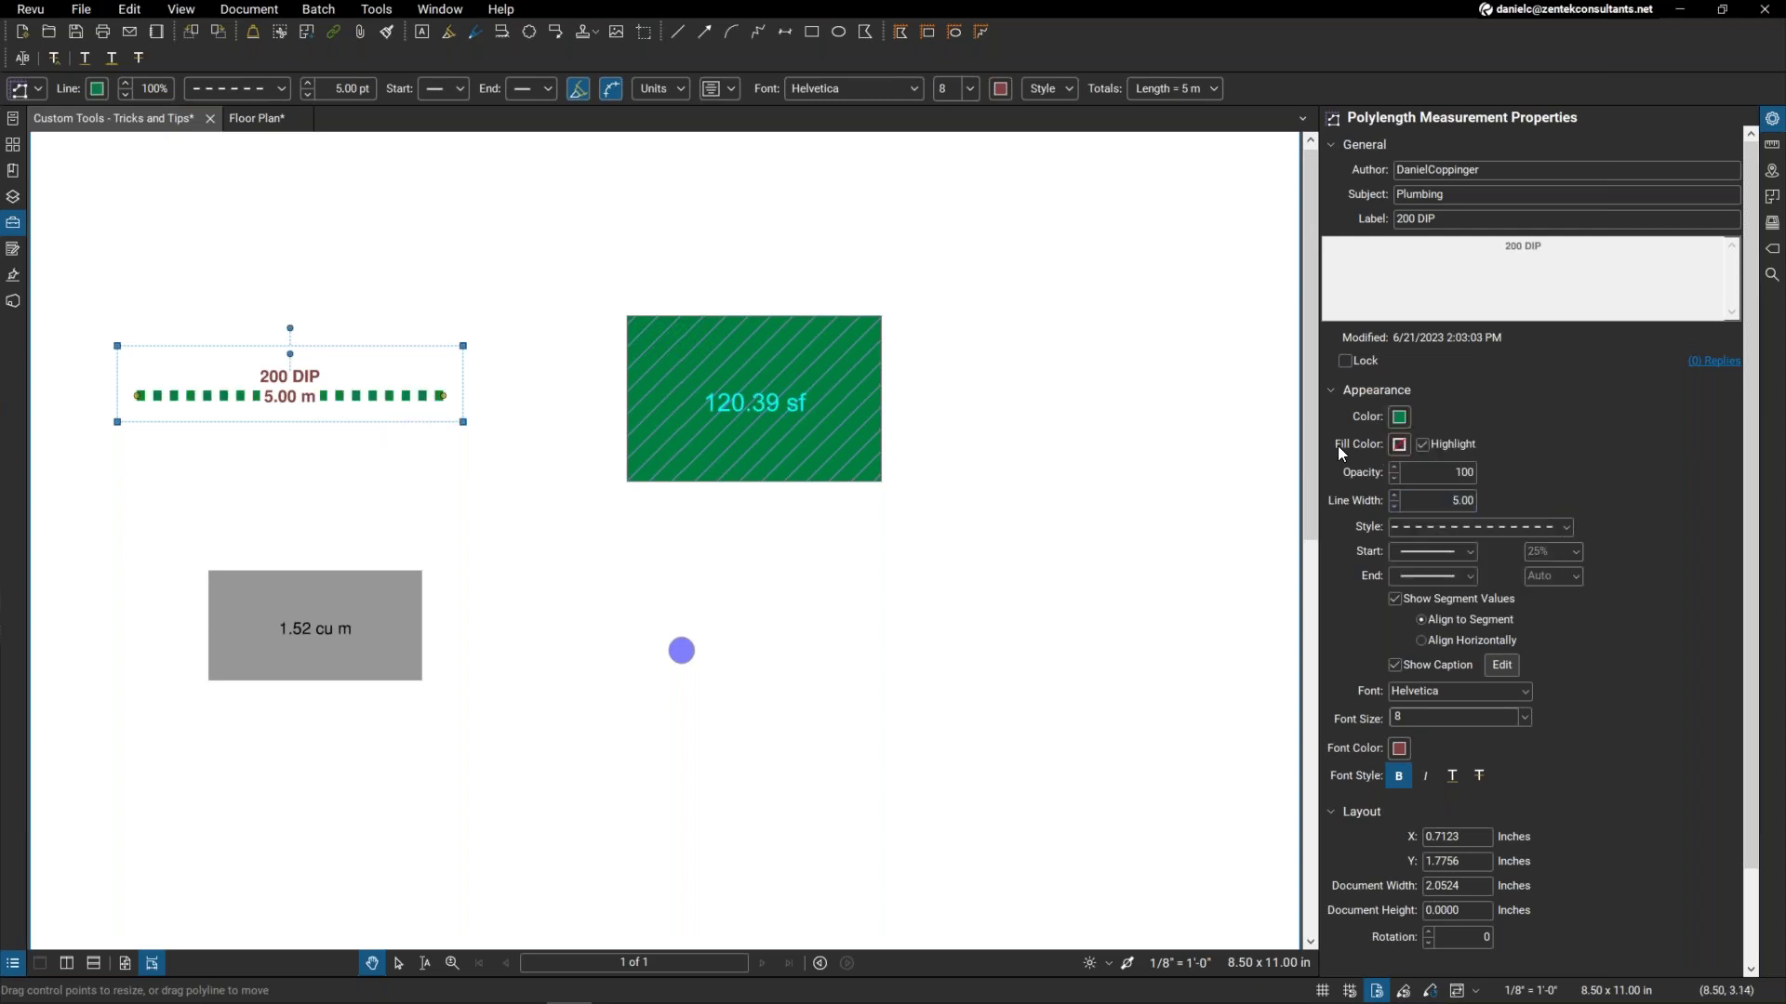
left_click(1401, 418)
left_click(1498, 482)
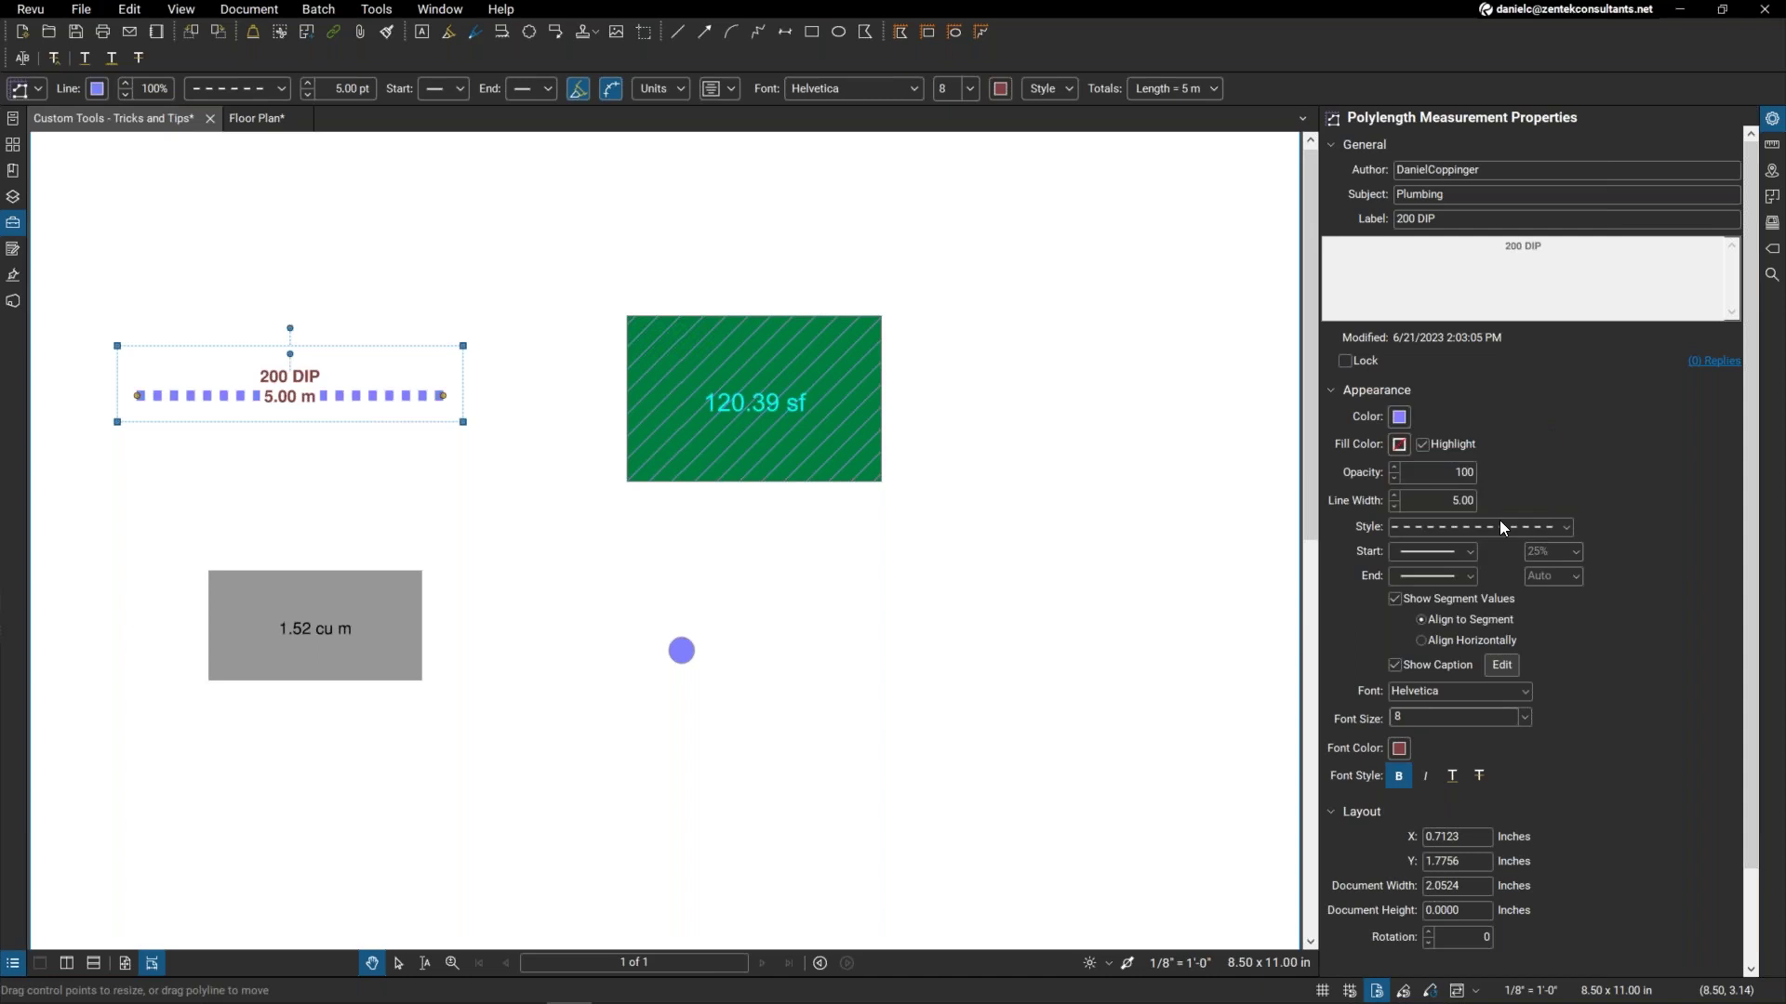
Set the line width of the 200 DIP polylength markup to 6.00.
left_click(1408, 503)
left_click(1382, 493)
left_click(1394, 505)
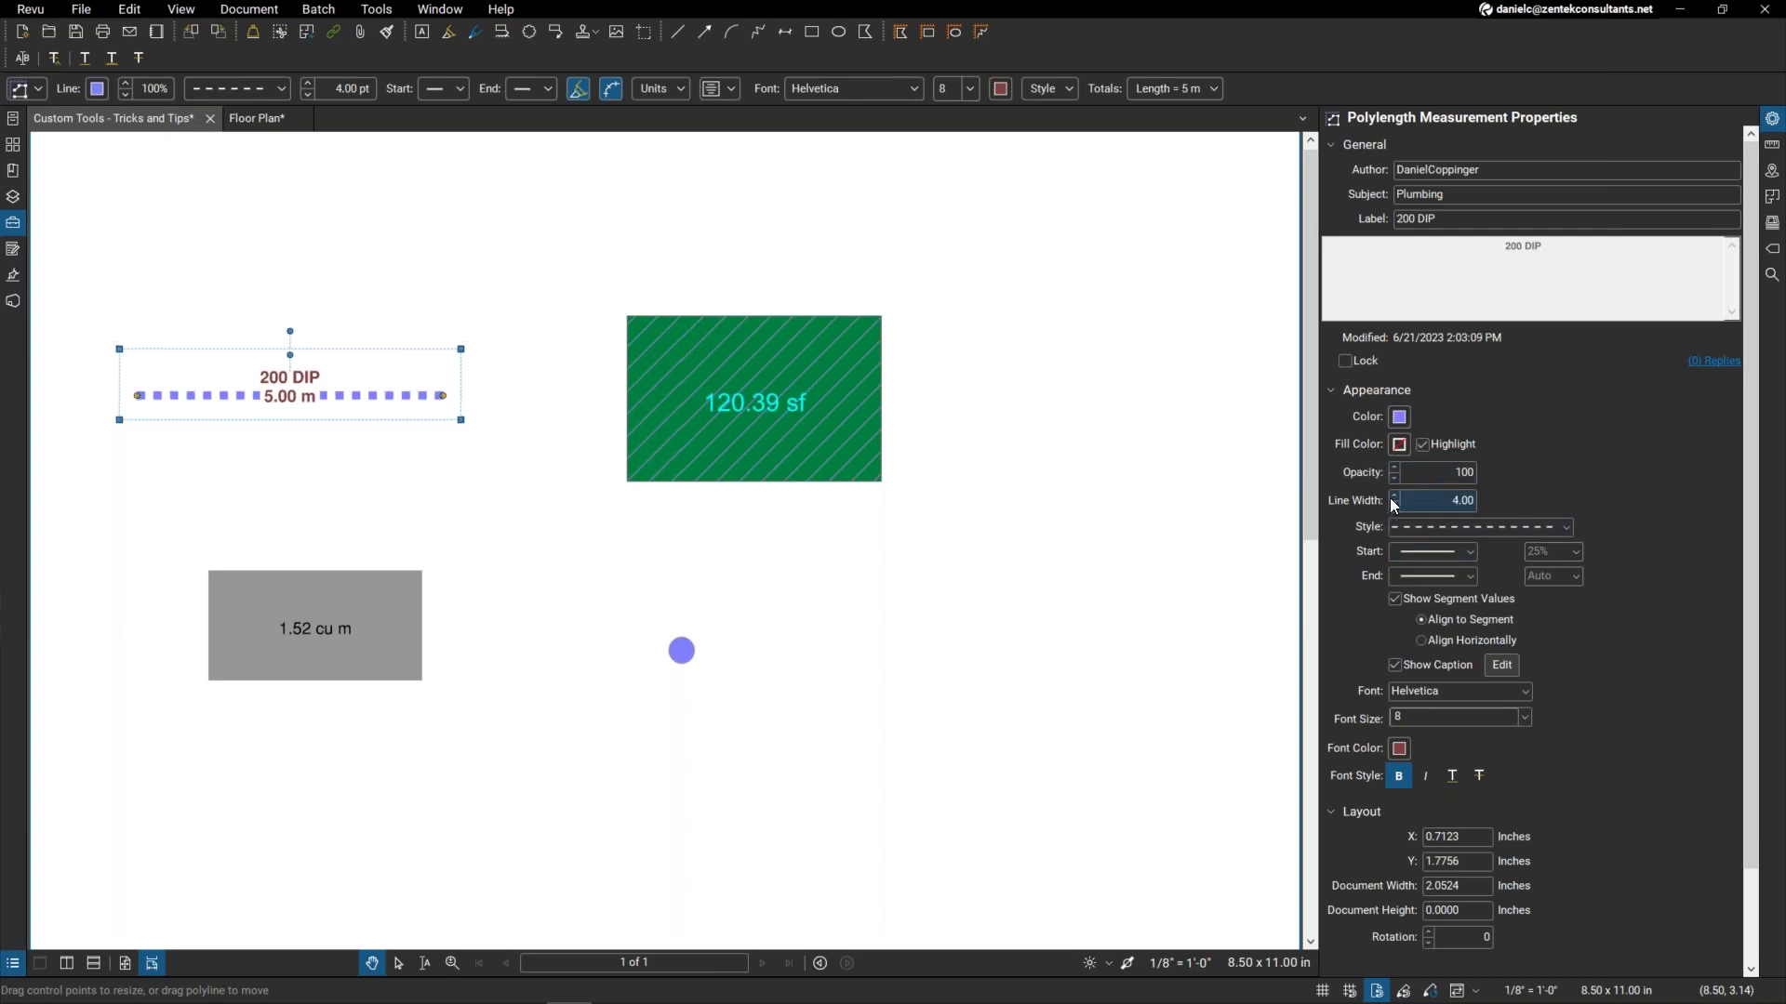
left_click(1393, 494)
left_click(1392, 495)
left_click(1392, 495)
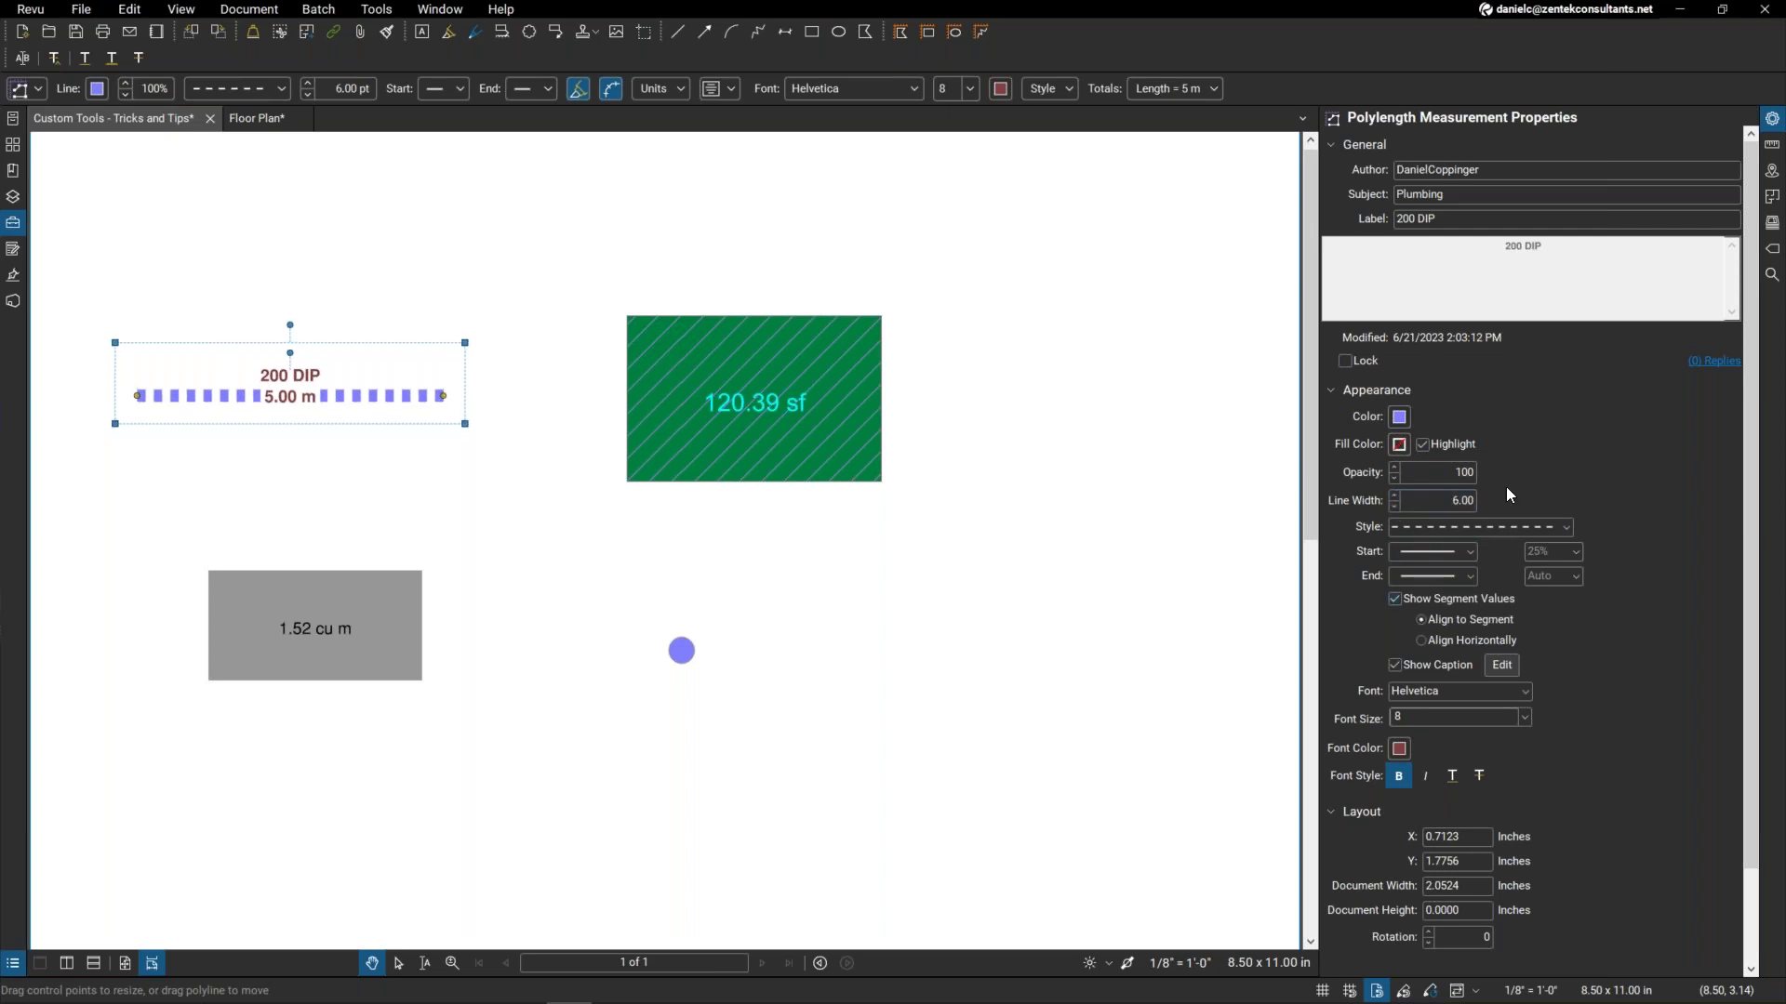
Change the area unit of the green hatched area measurement to sq m.
left_click(828, 451)
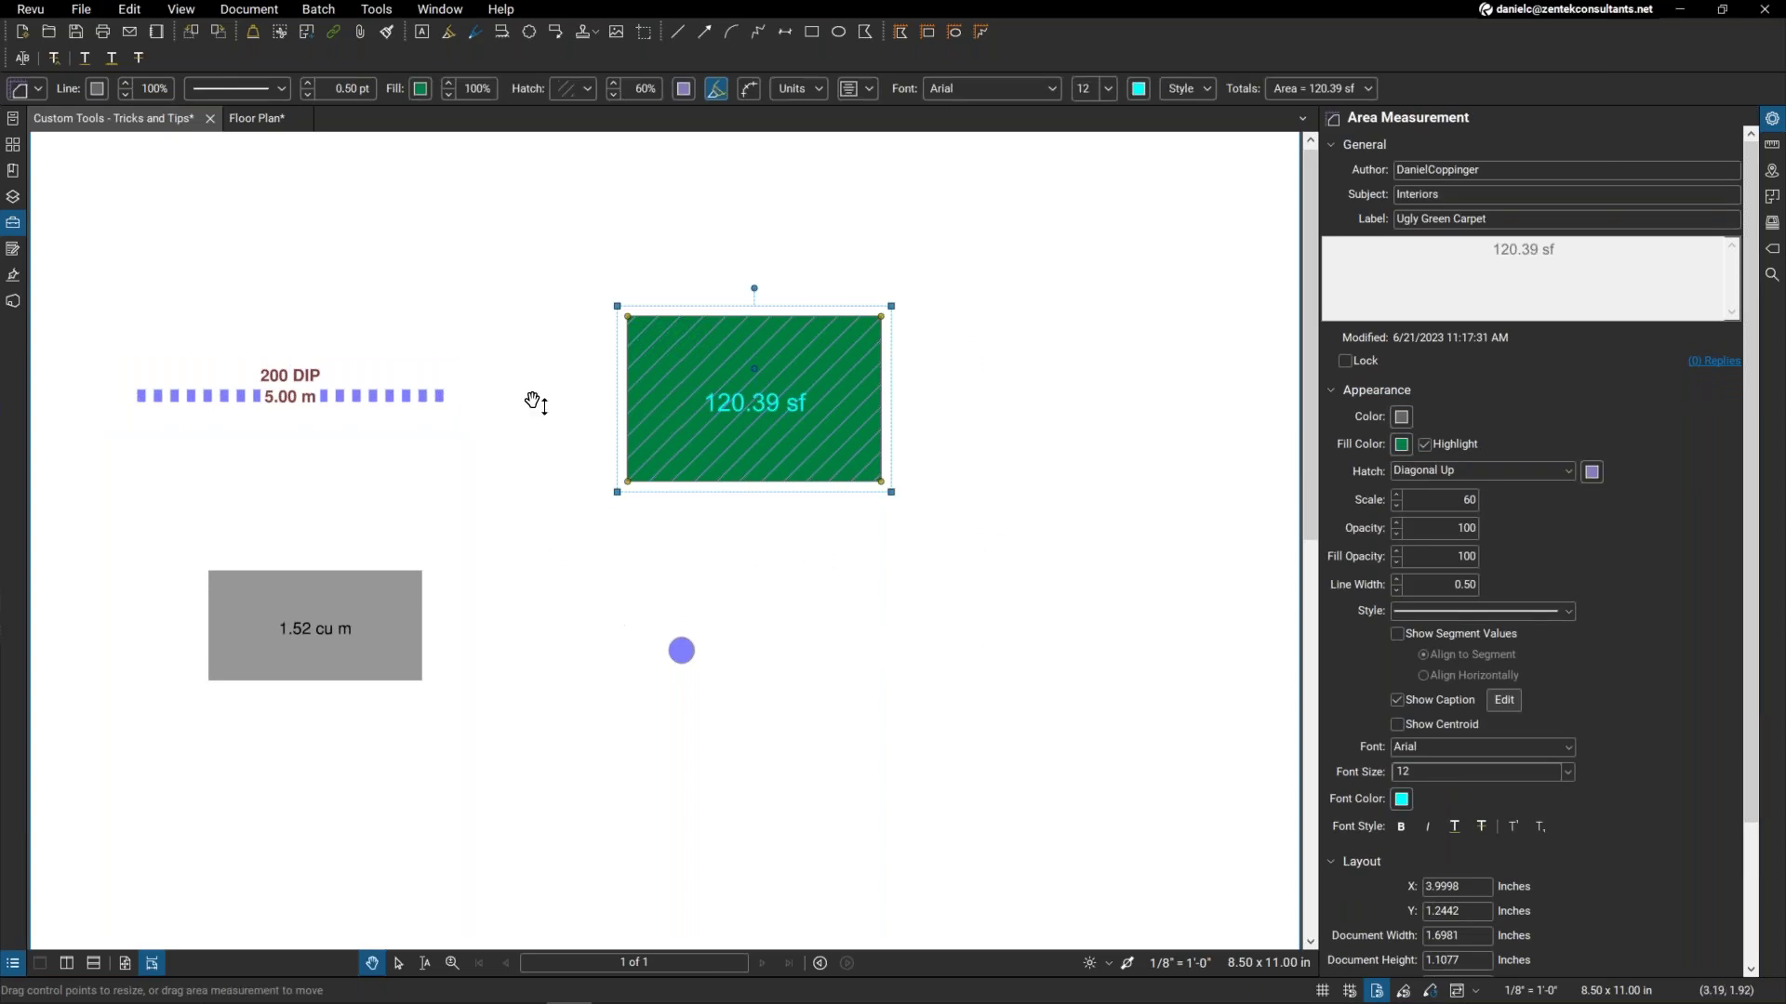
left_click(1438, 195)
left_click(1770, 149)
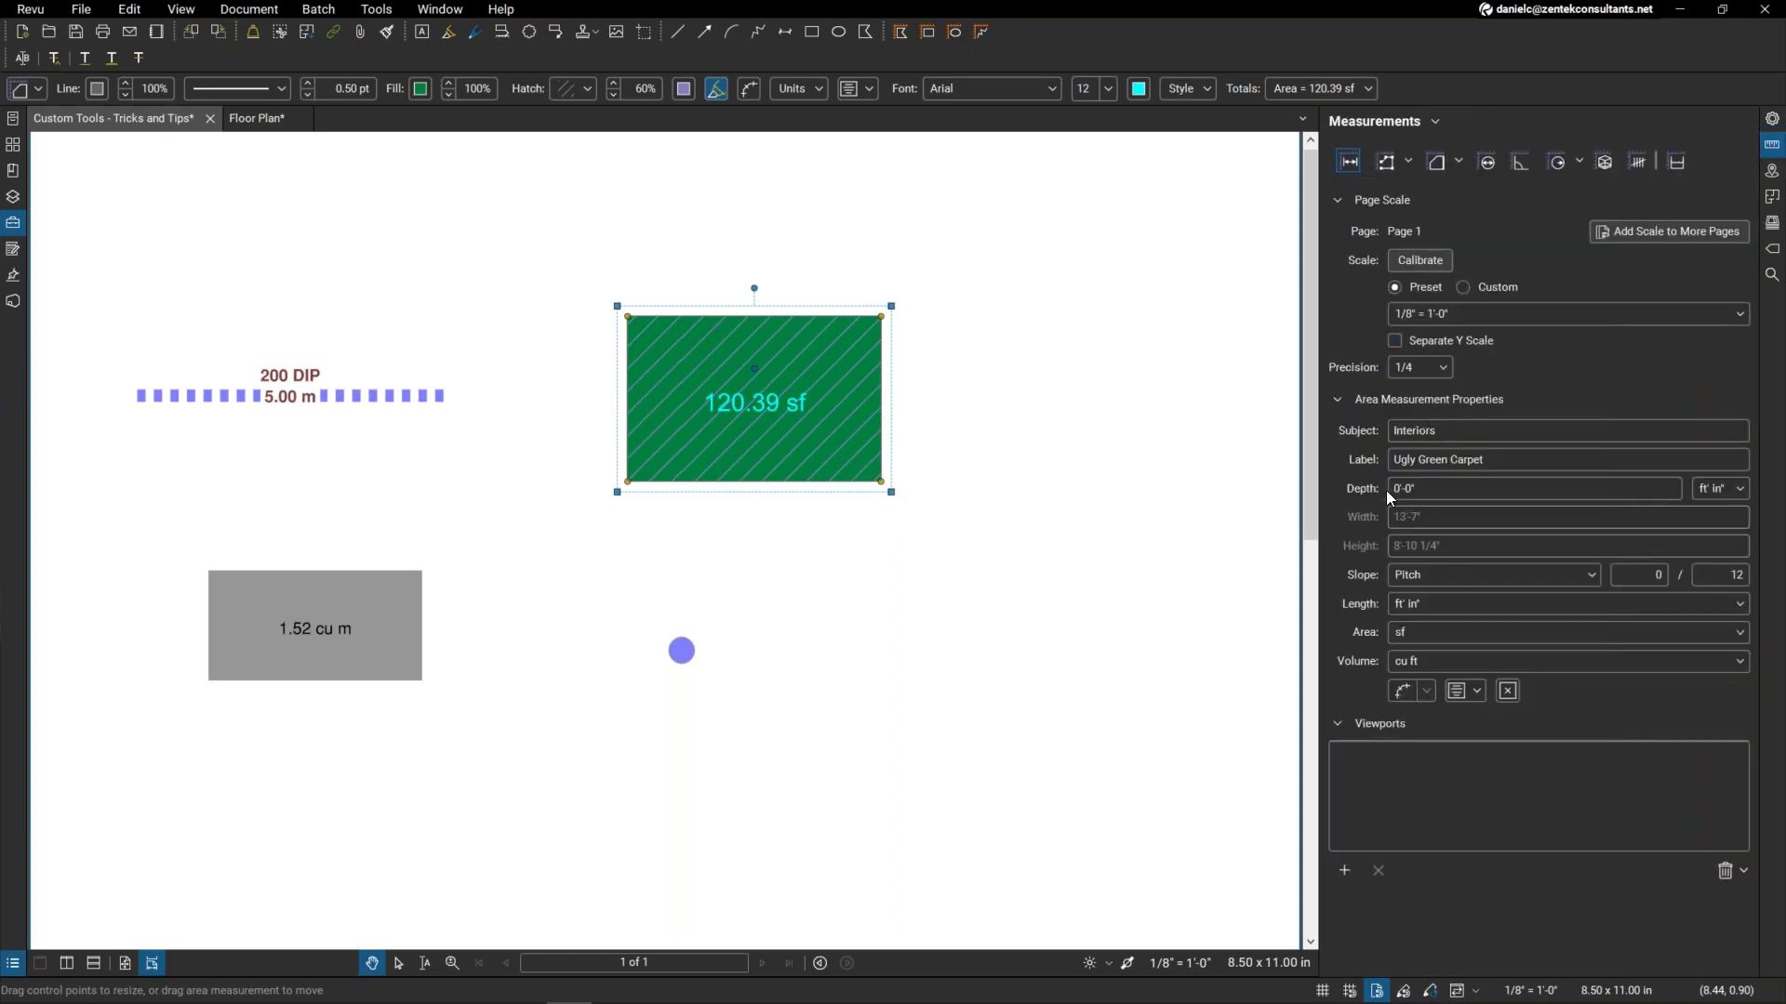
left_click(1441, 645)
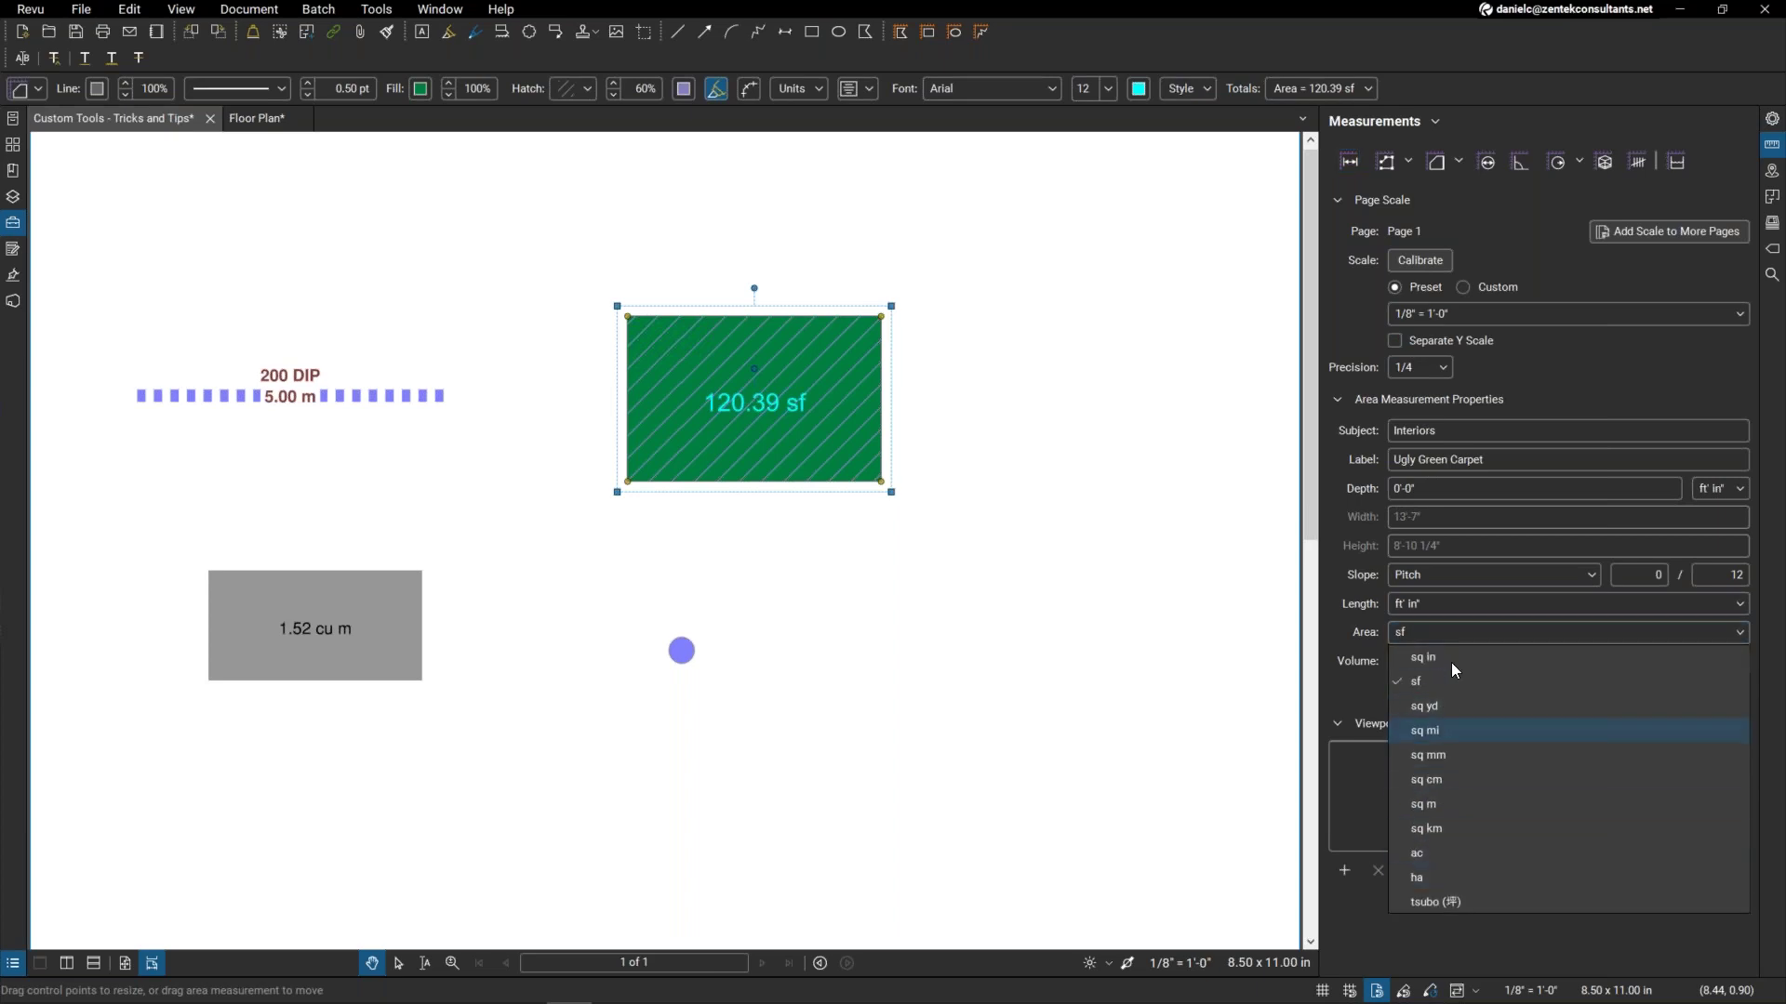
left_click(1468, 800)
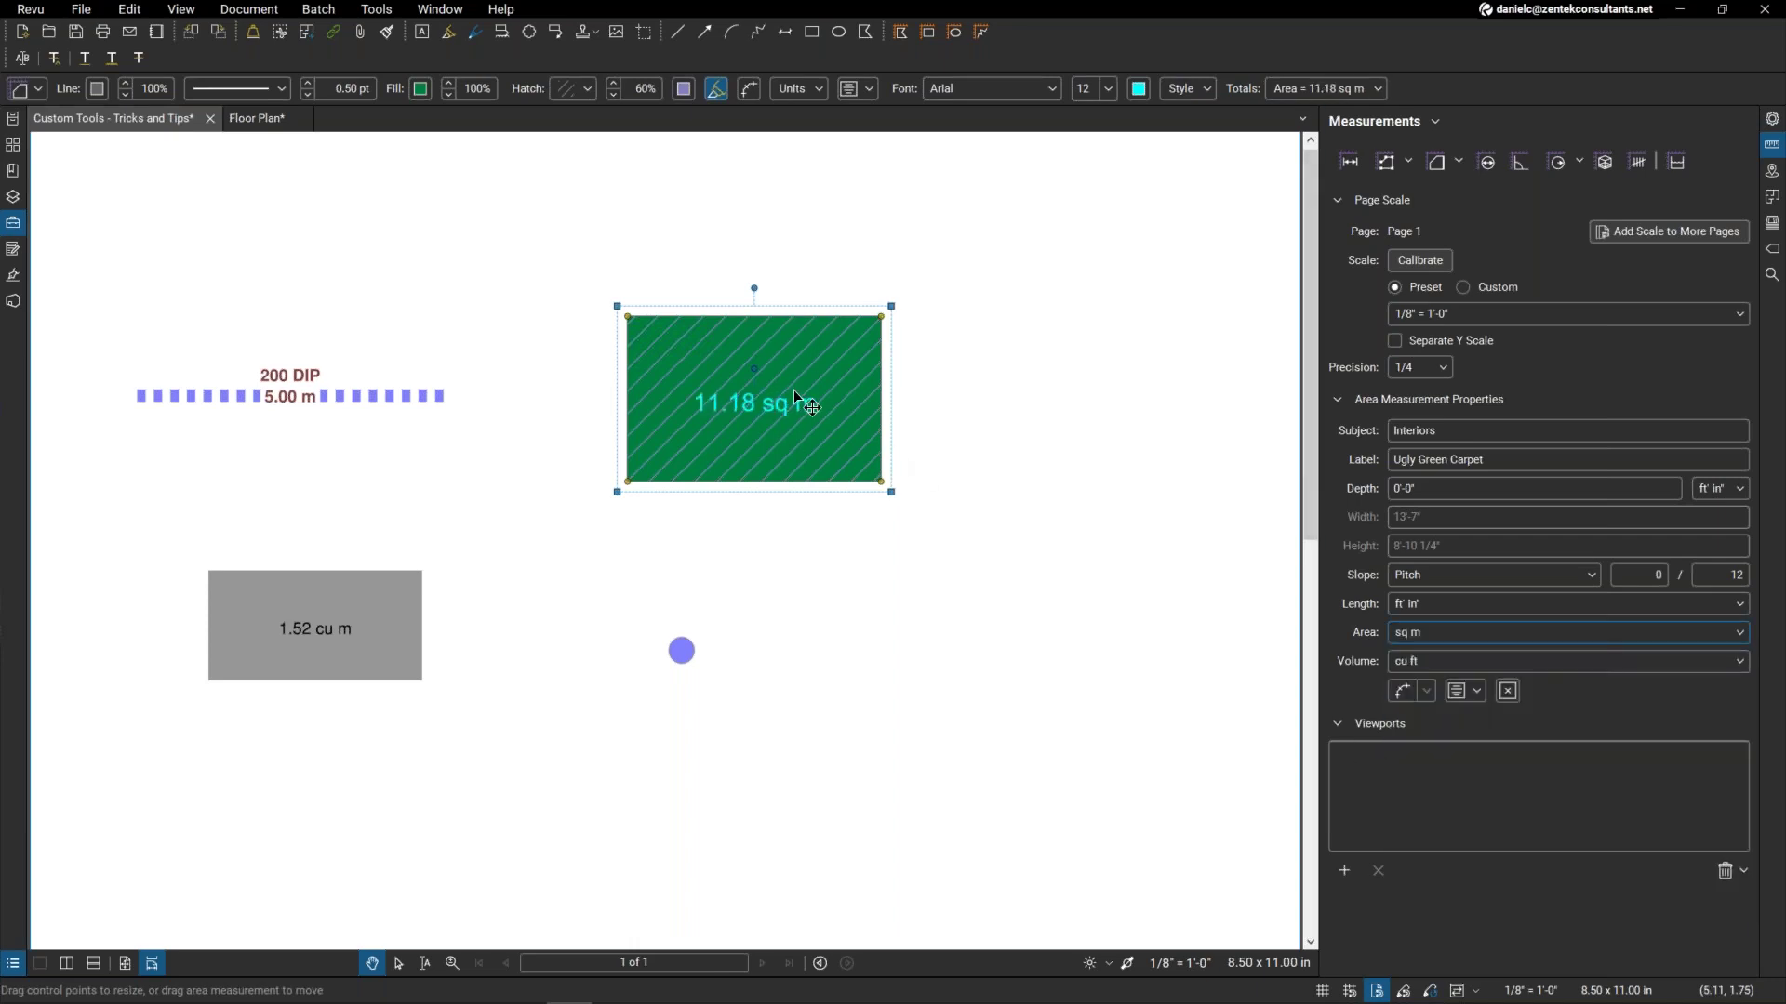
Add the label to the green area measurement's caption and deselect the markup.
left_click(1773, 119)
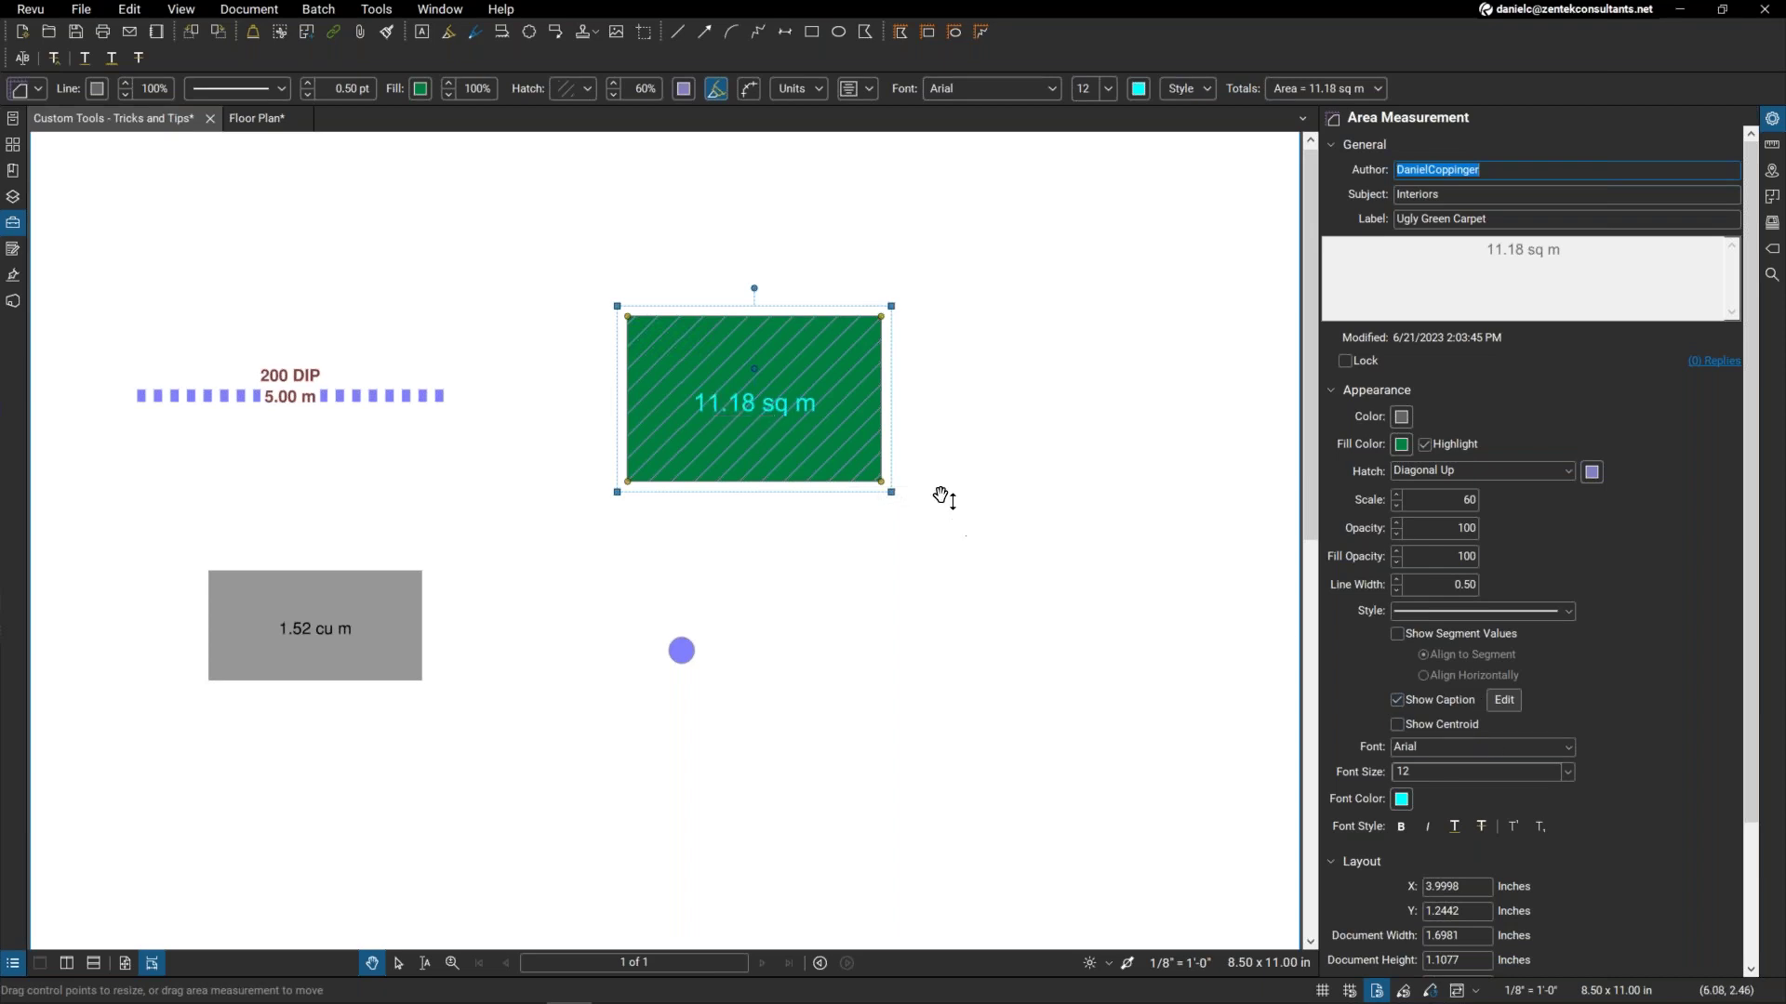
left_click(1504, 701)
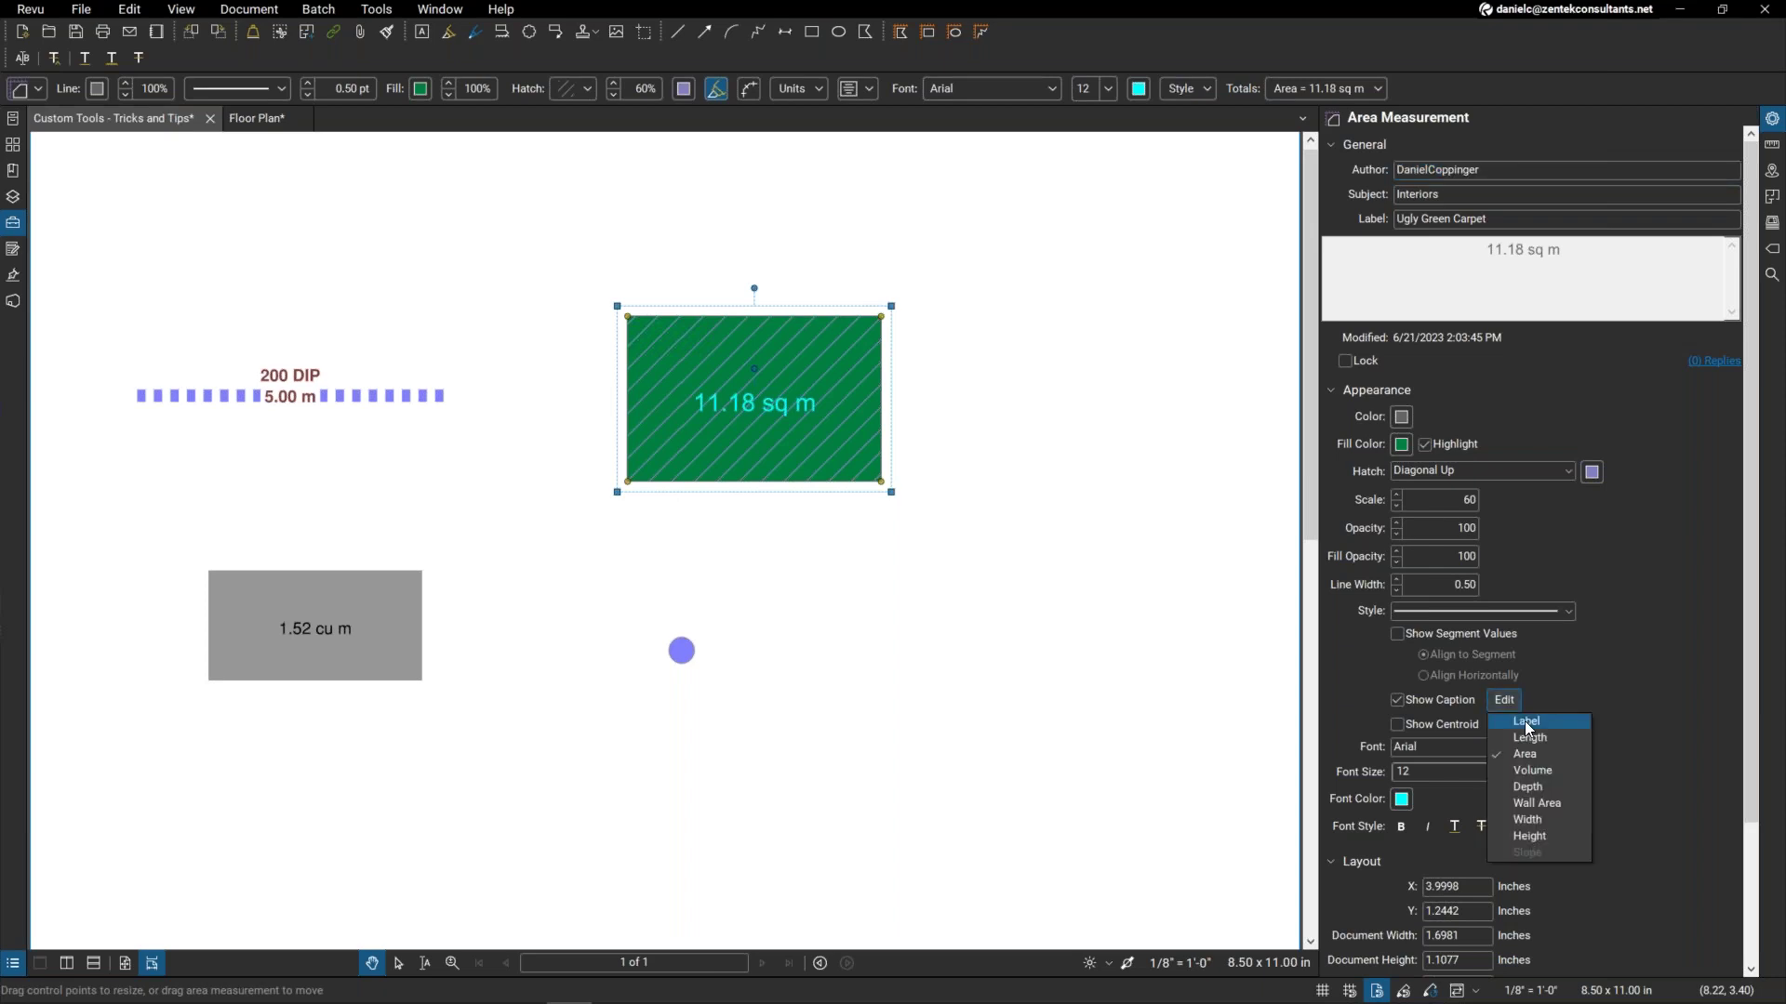
left_click(1525, 721)
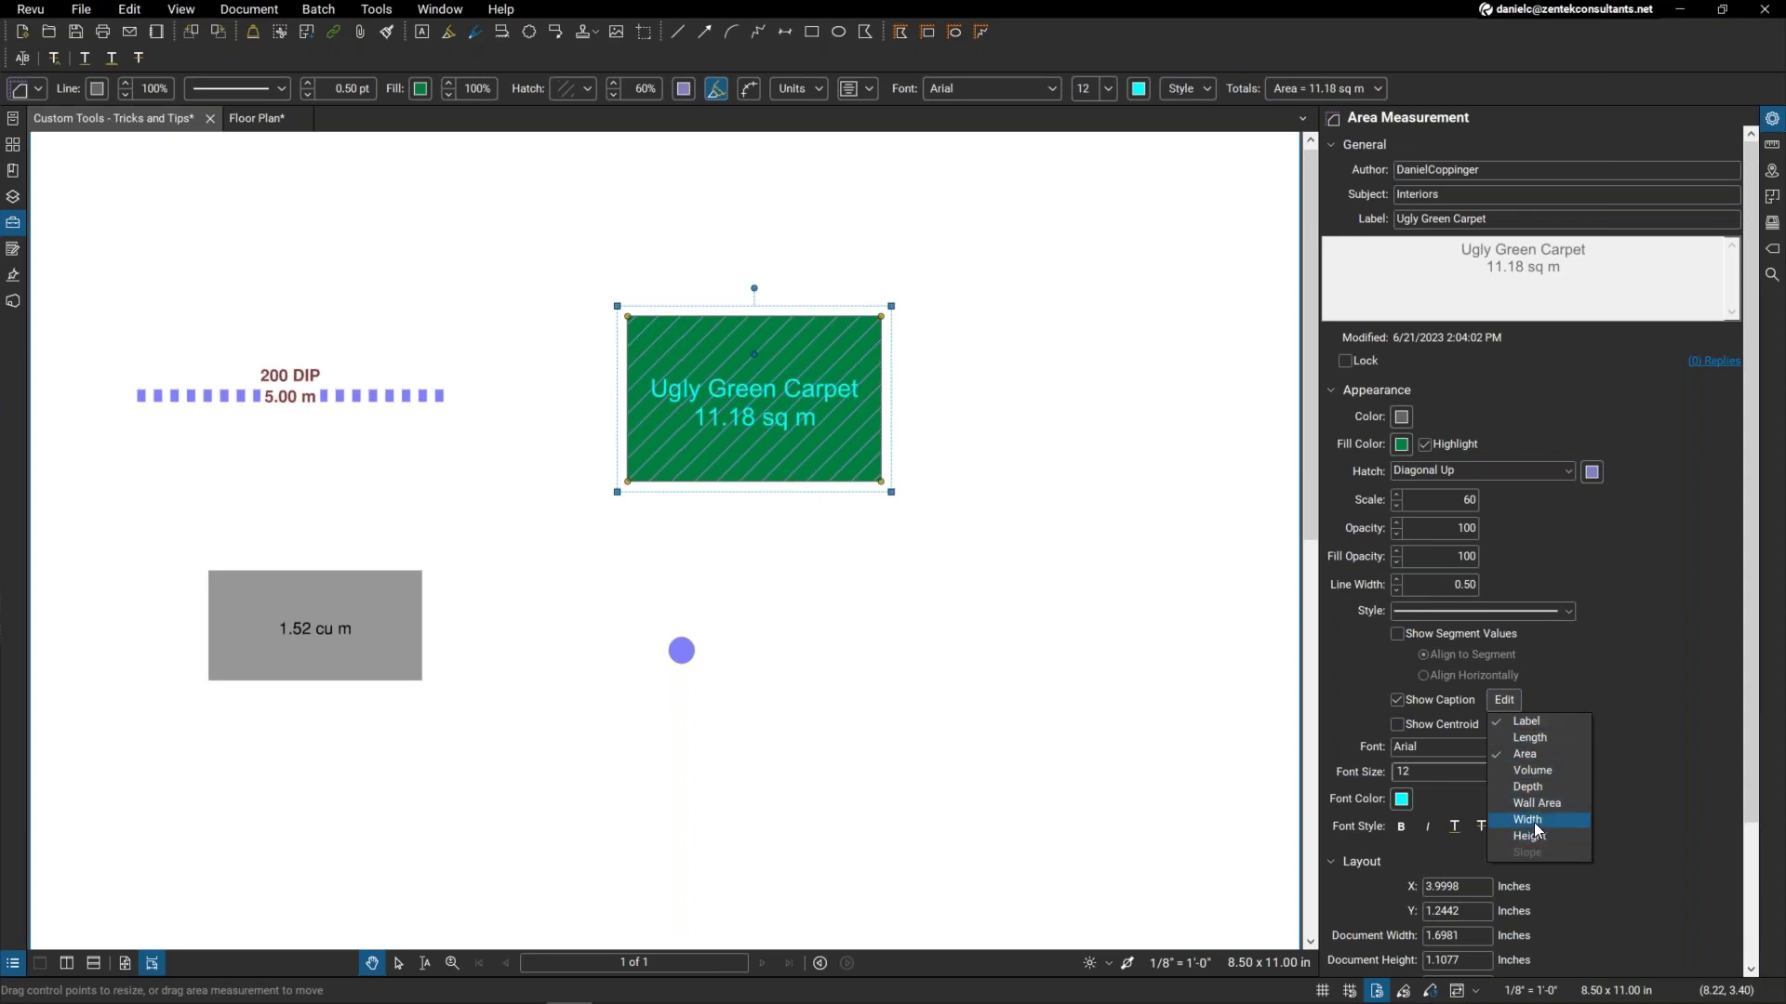
left_click(1581, 690)
left_click(891, 581)
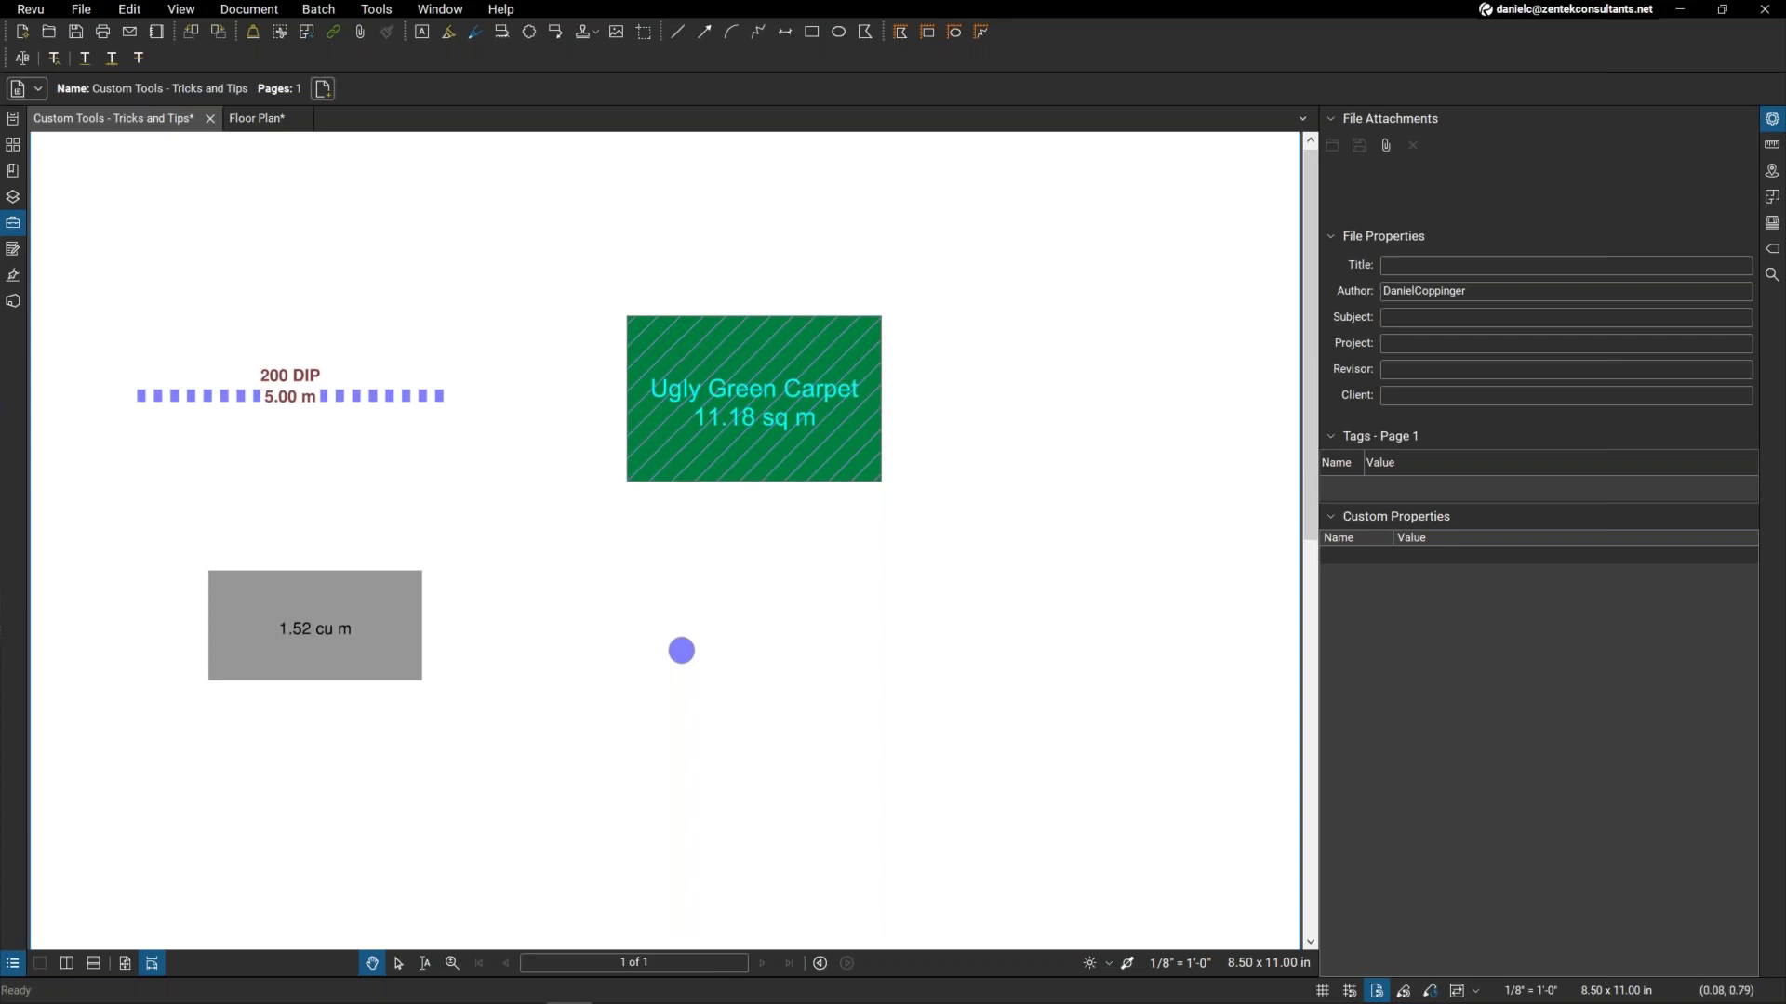
Expand the Custom Tools set in the Tool Chest and add the 200 DIP polylength markup to it.
left_click(13, 224)
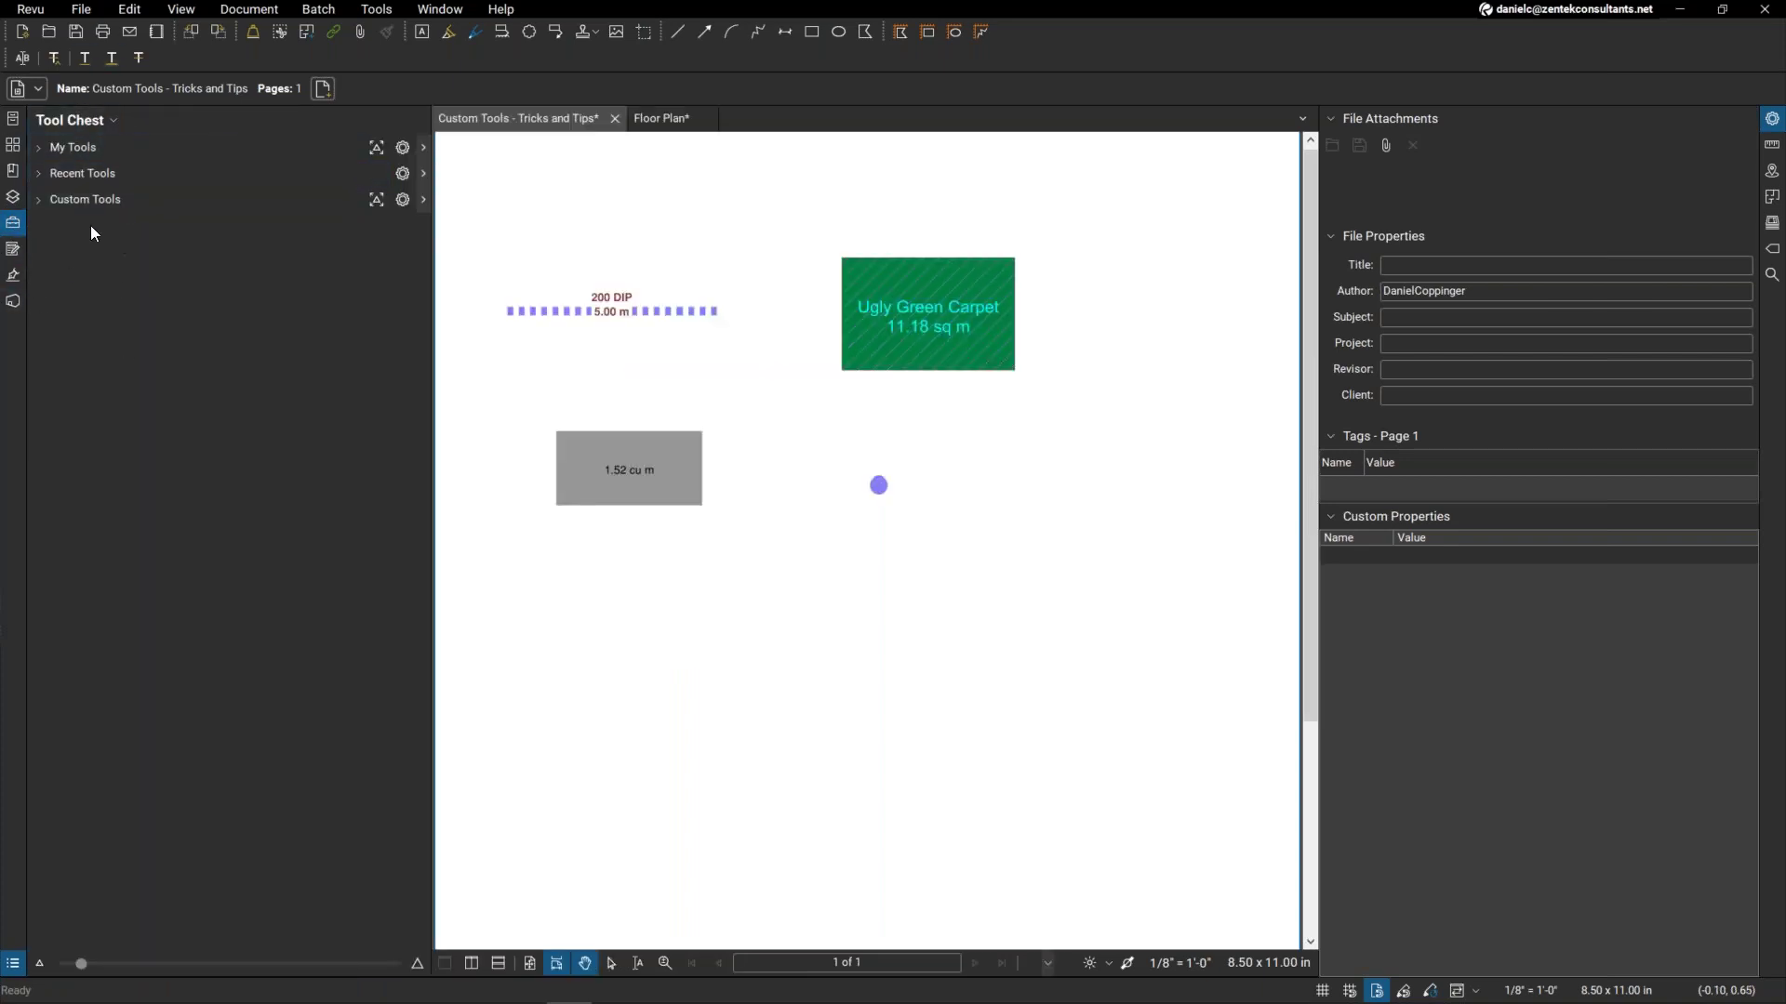
left_click(52, 198)
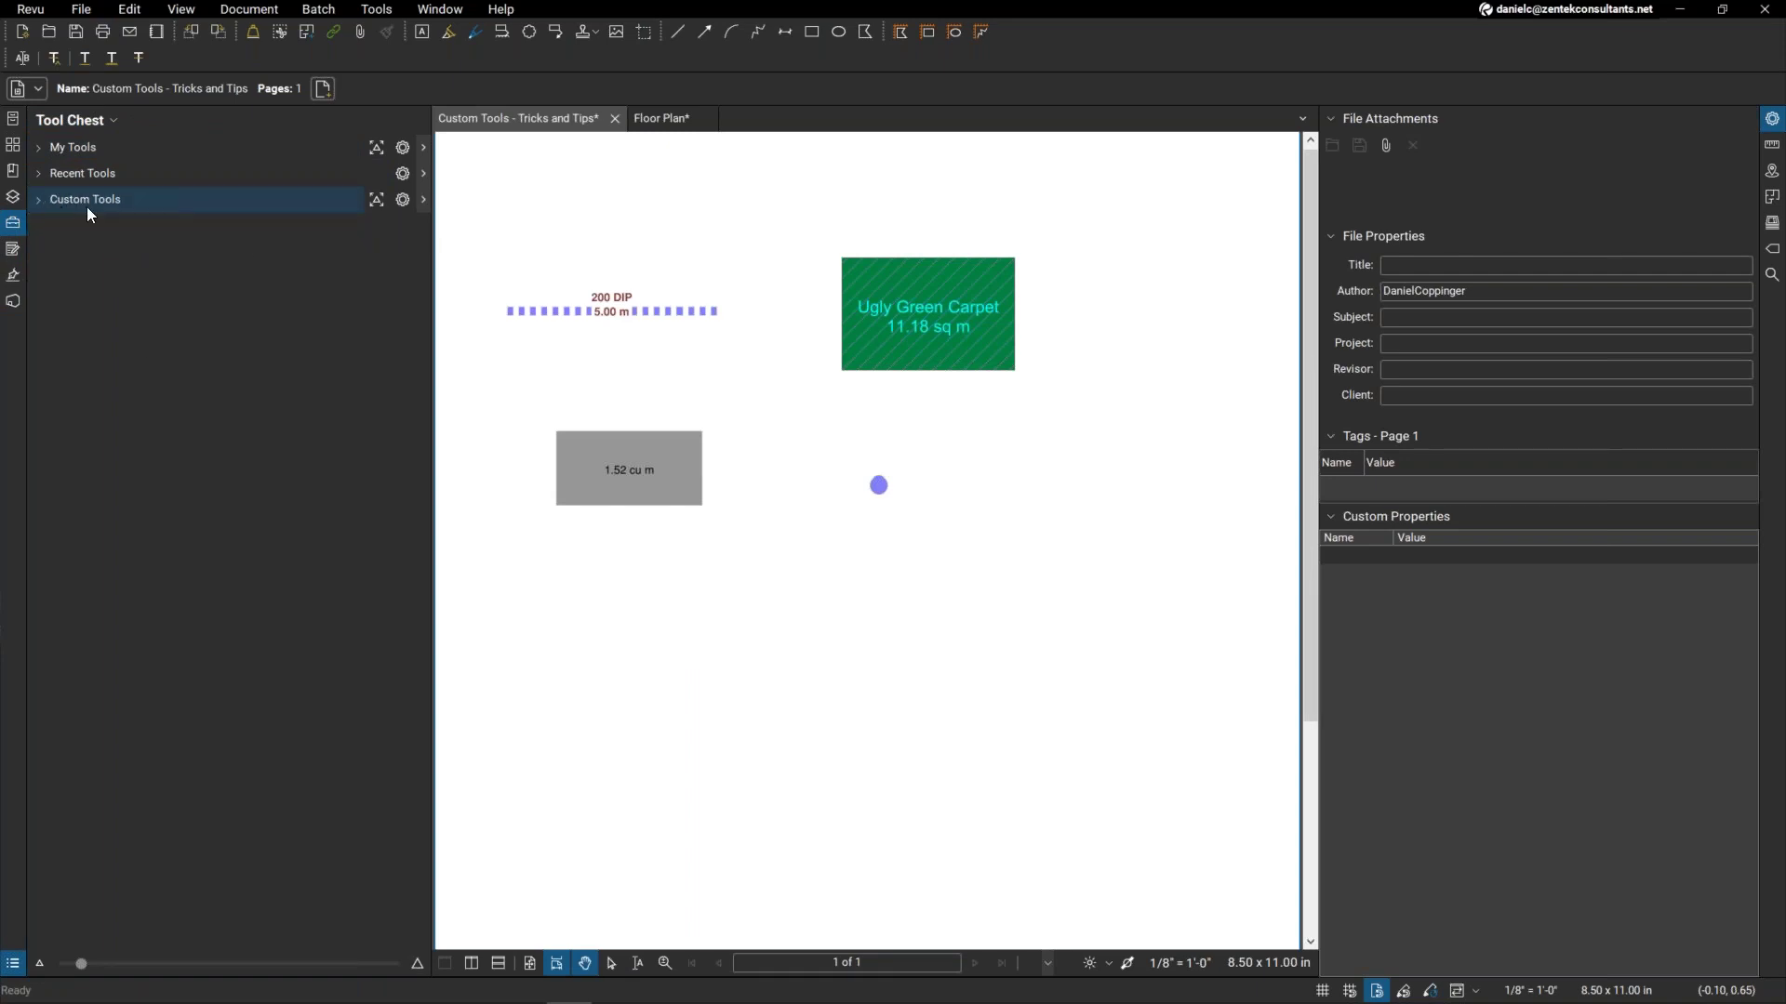
left_click(693, 312)
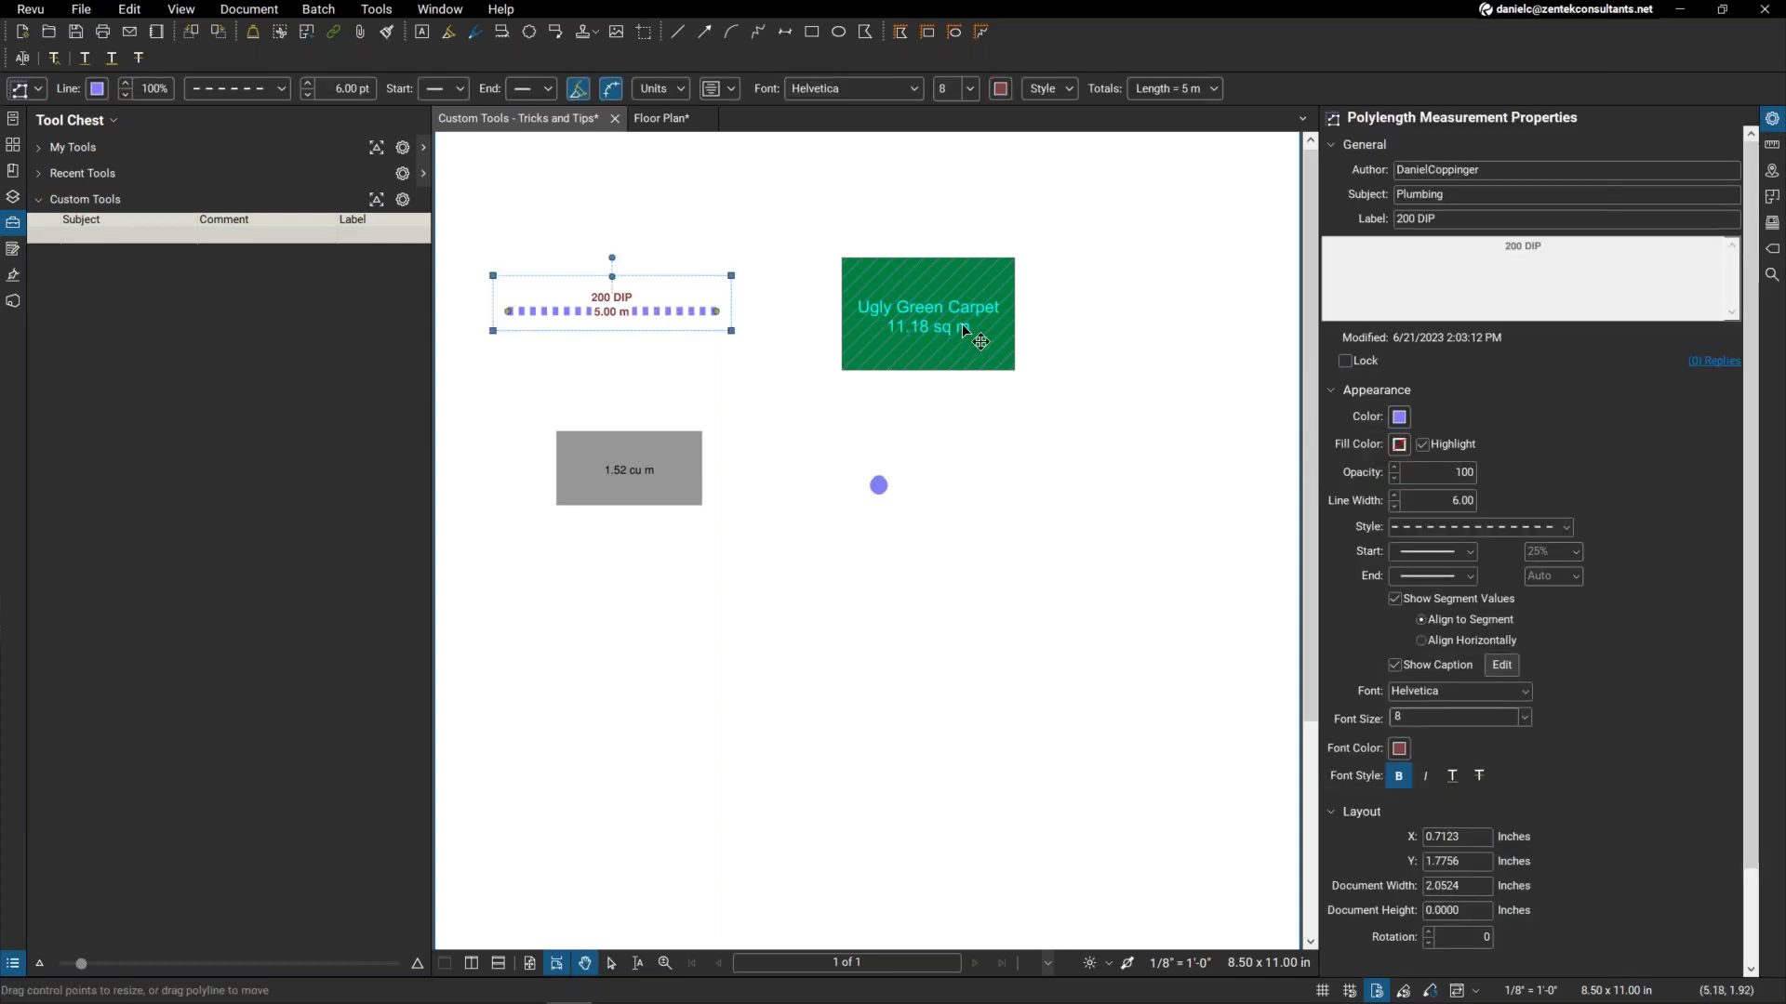
right_click(641, 311)
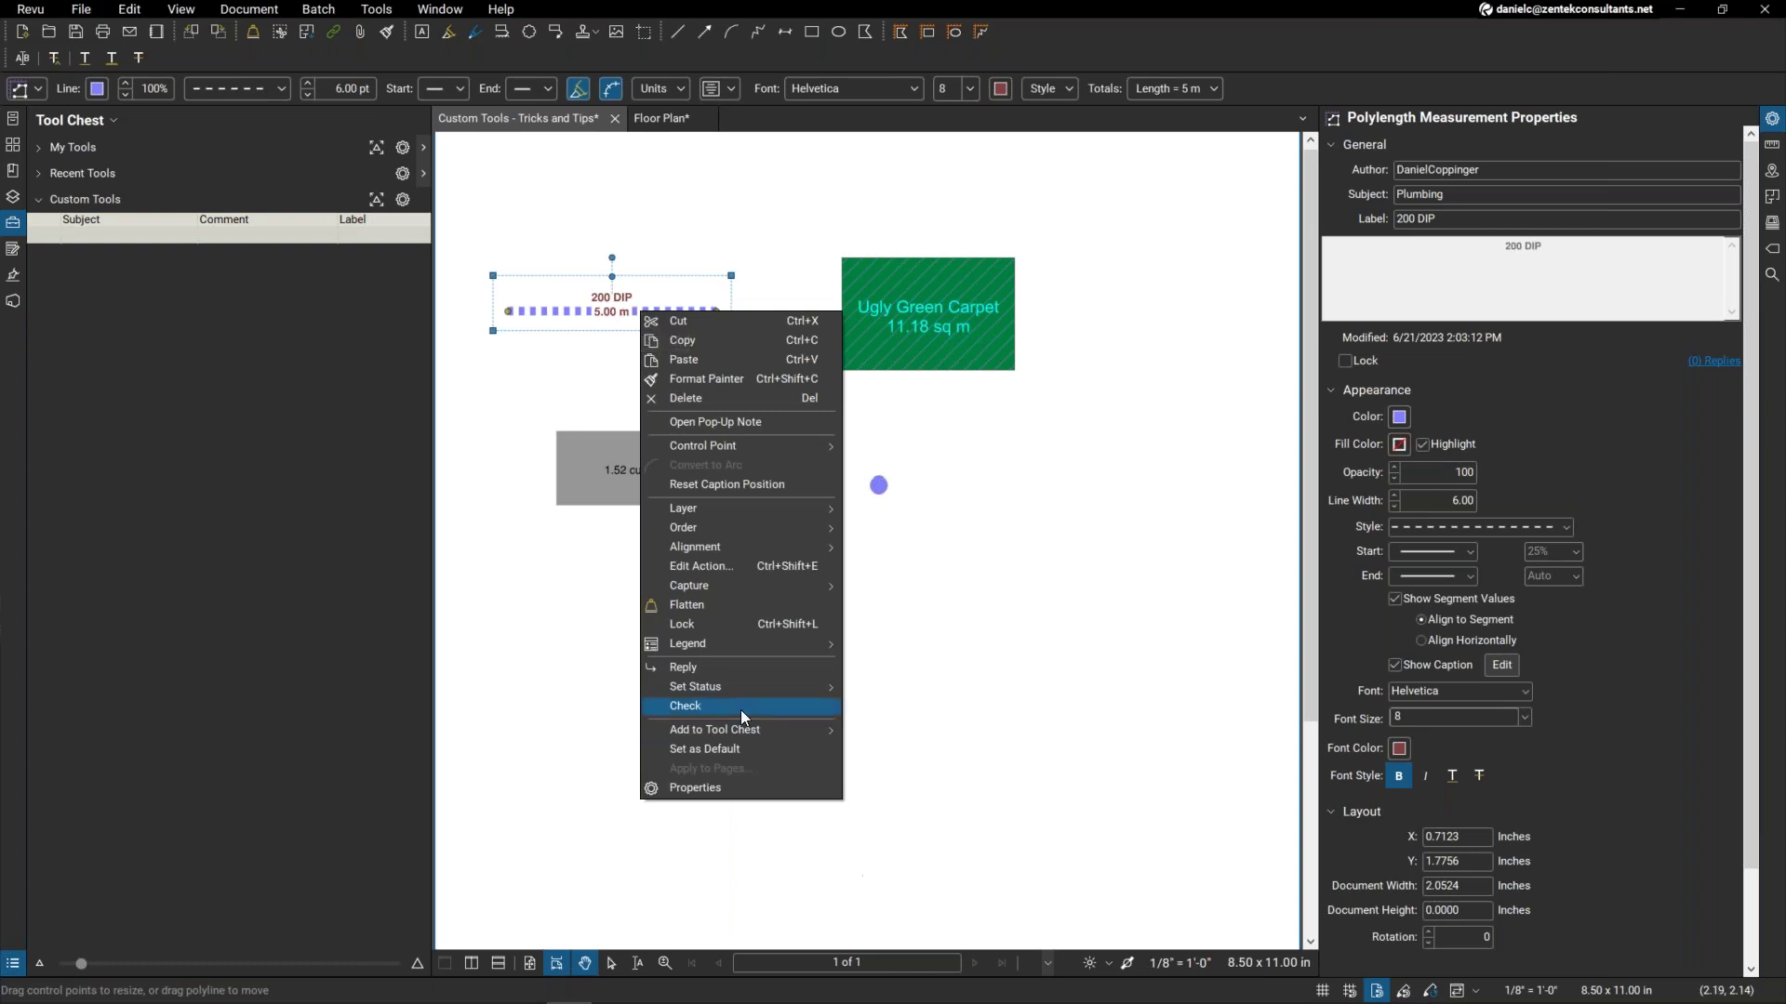
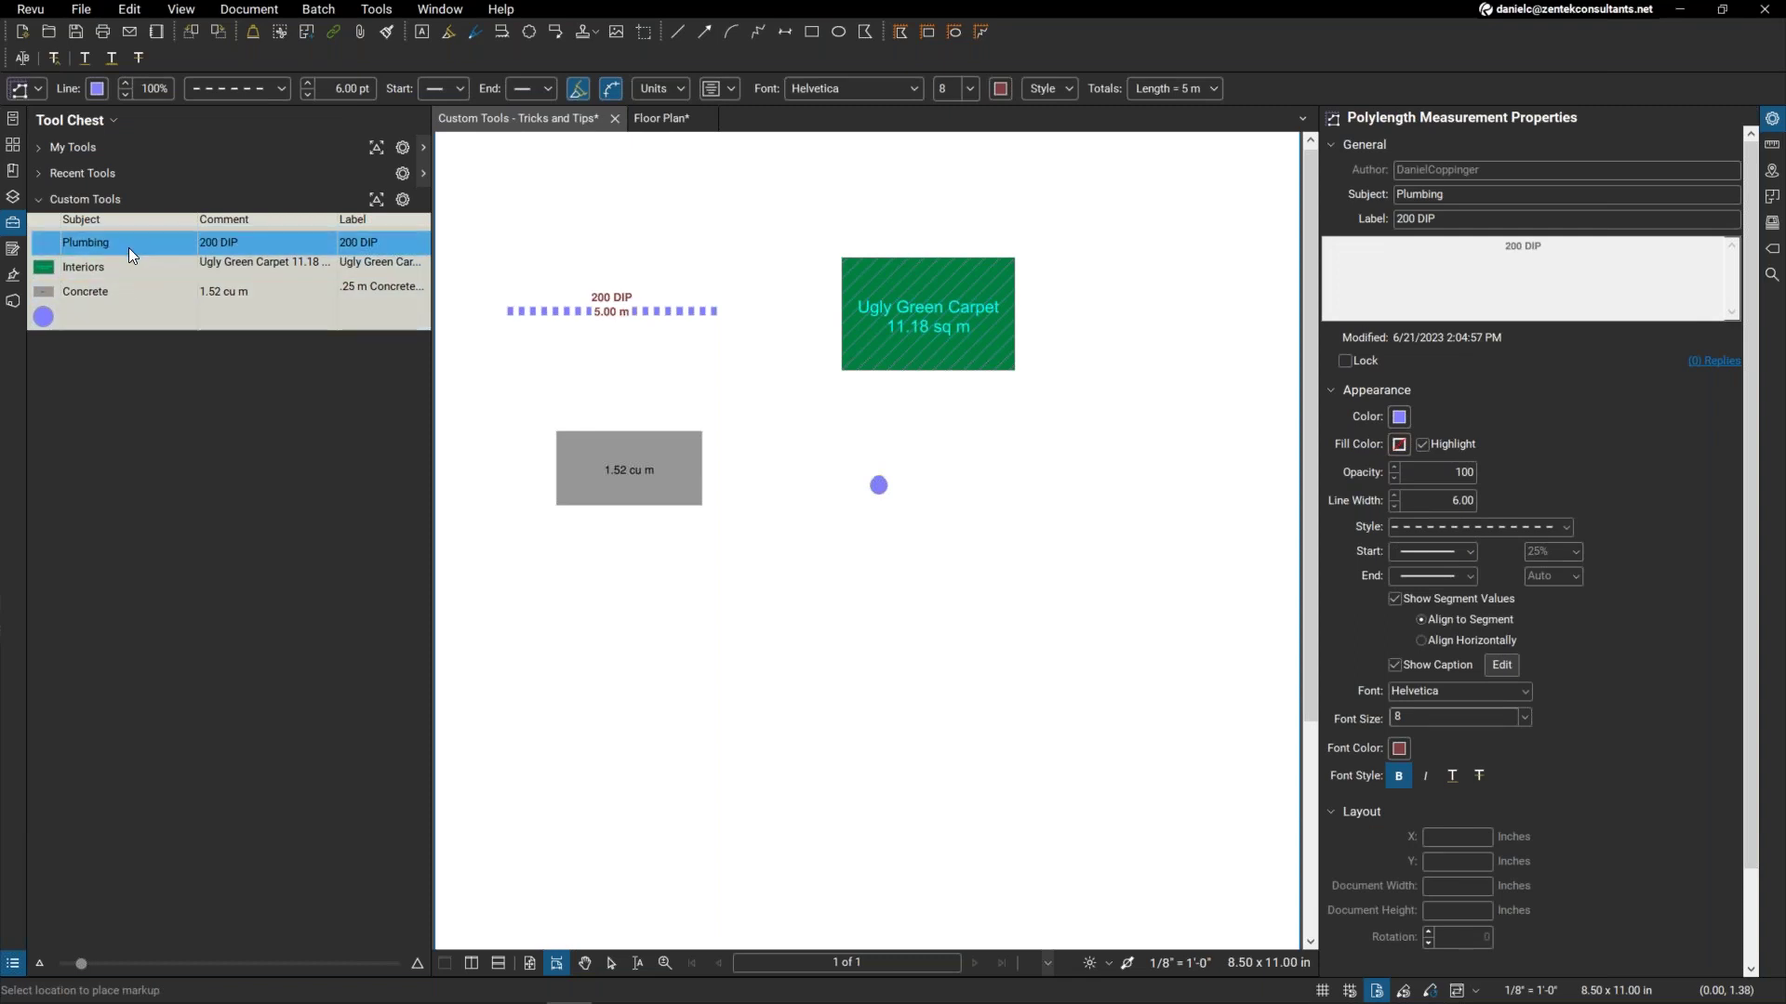
Switch the Plumbing tool in the Custom Tools set to Properties Mode.
right_click(130, 247)
left_click(98, 237)
right_click(113, 245)
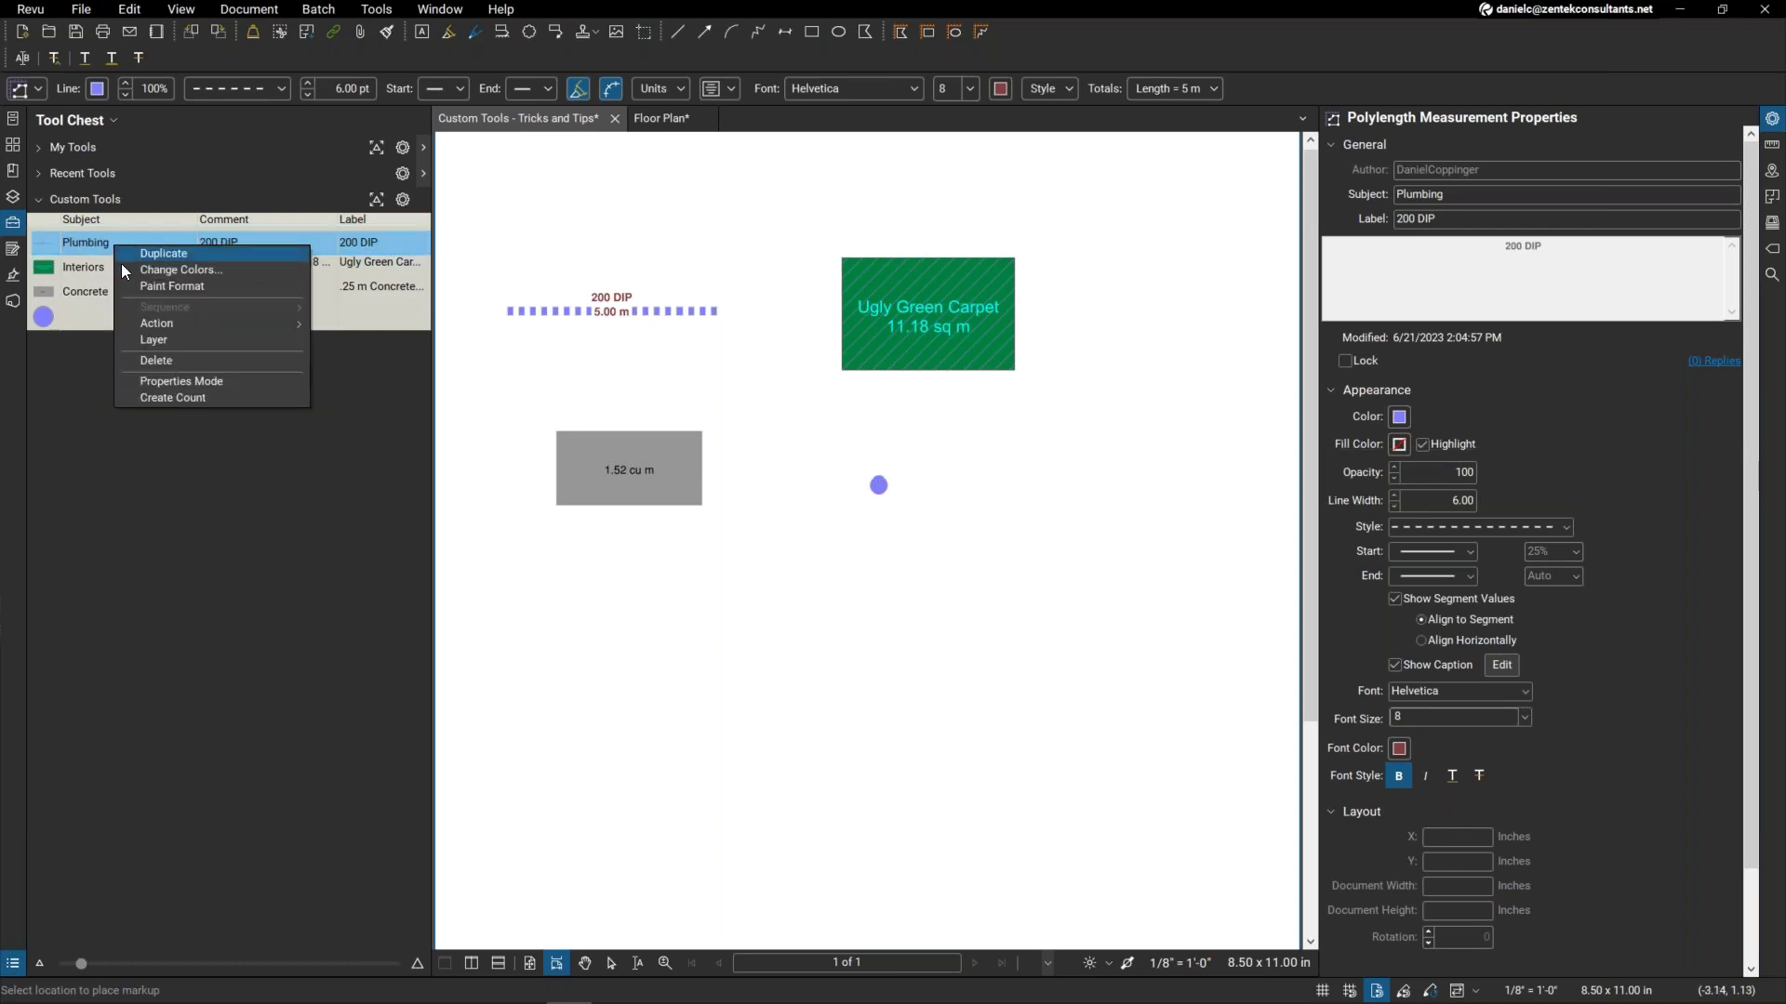
left_click(207, 381)
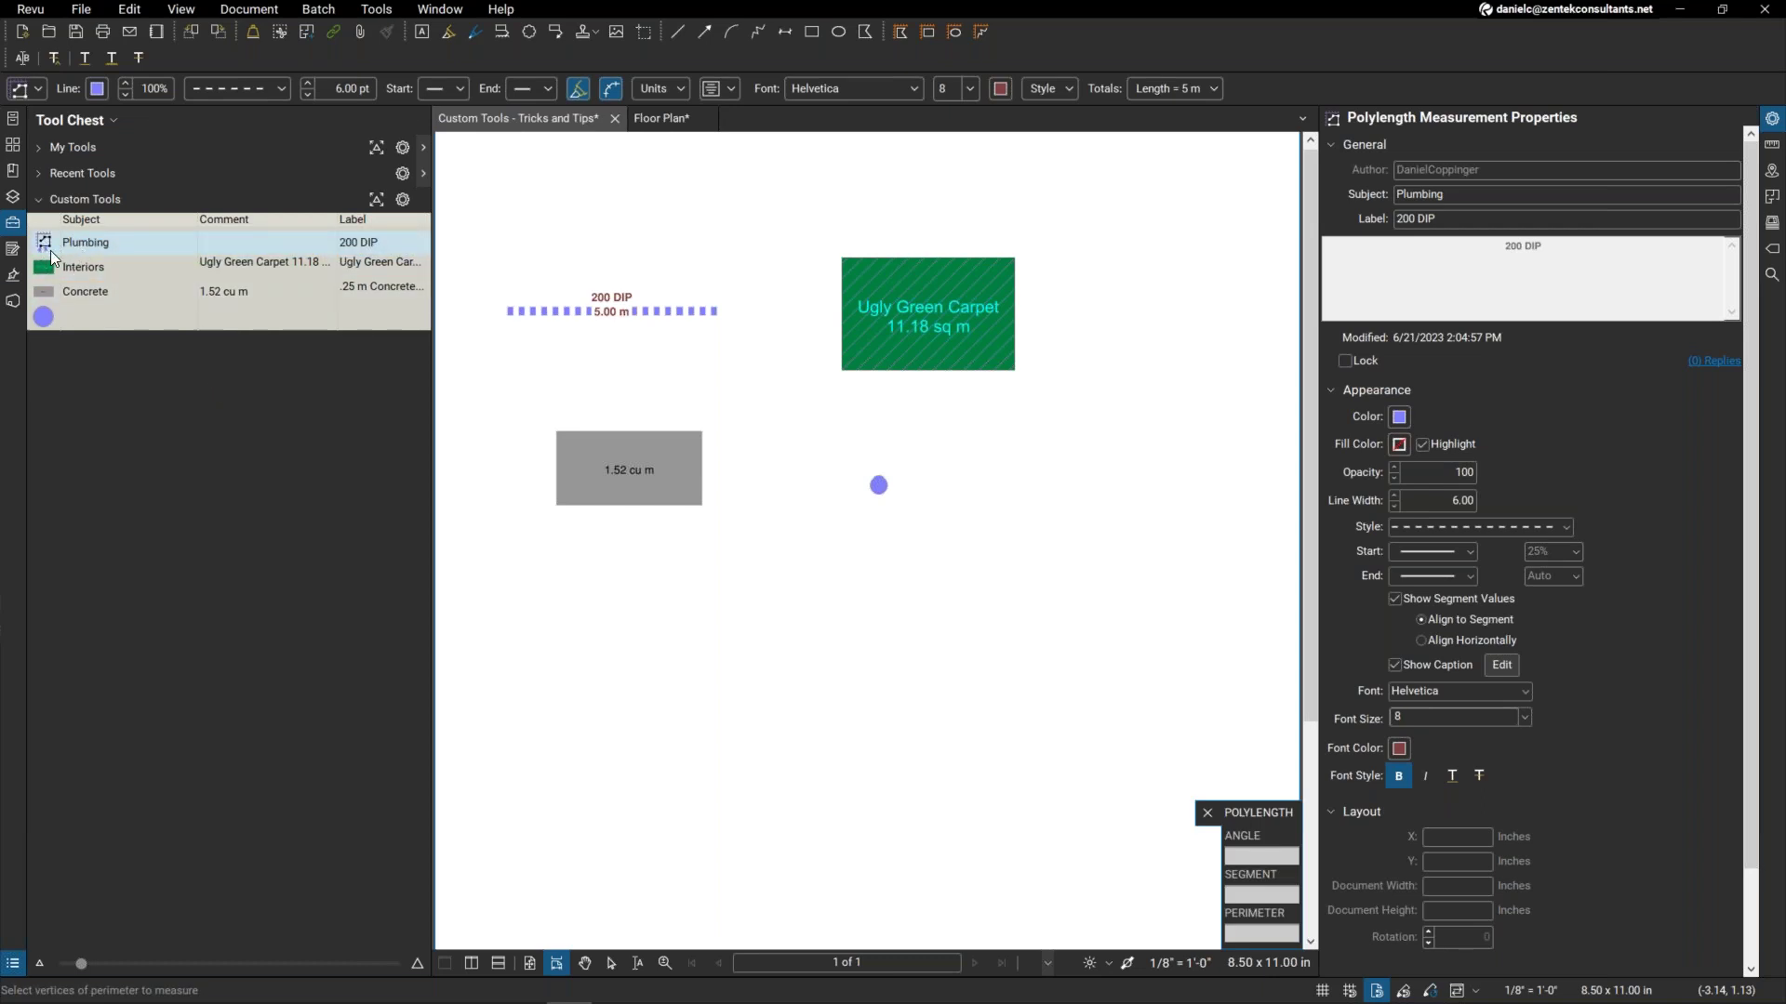
Switch the Interiors and Concrete tools in the Custom Tools set to Properties Mode.
left_click(91, 264)
right_click(119, 268)
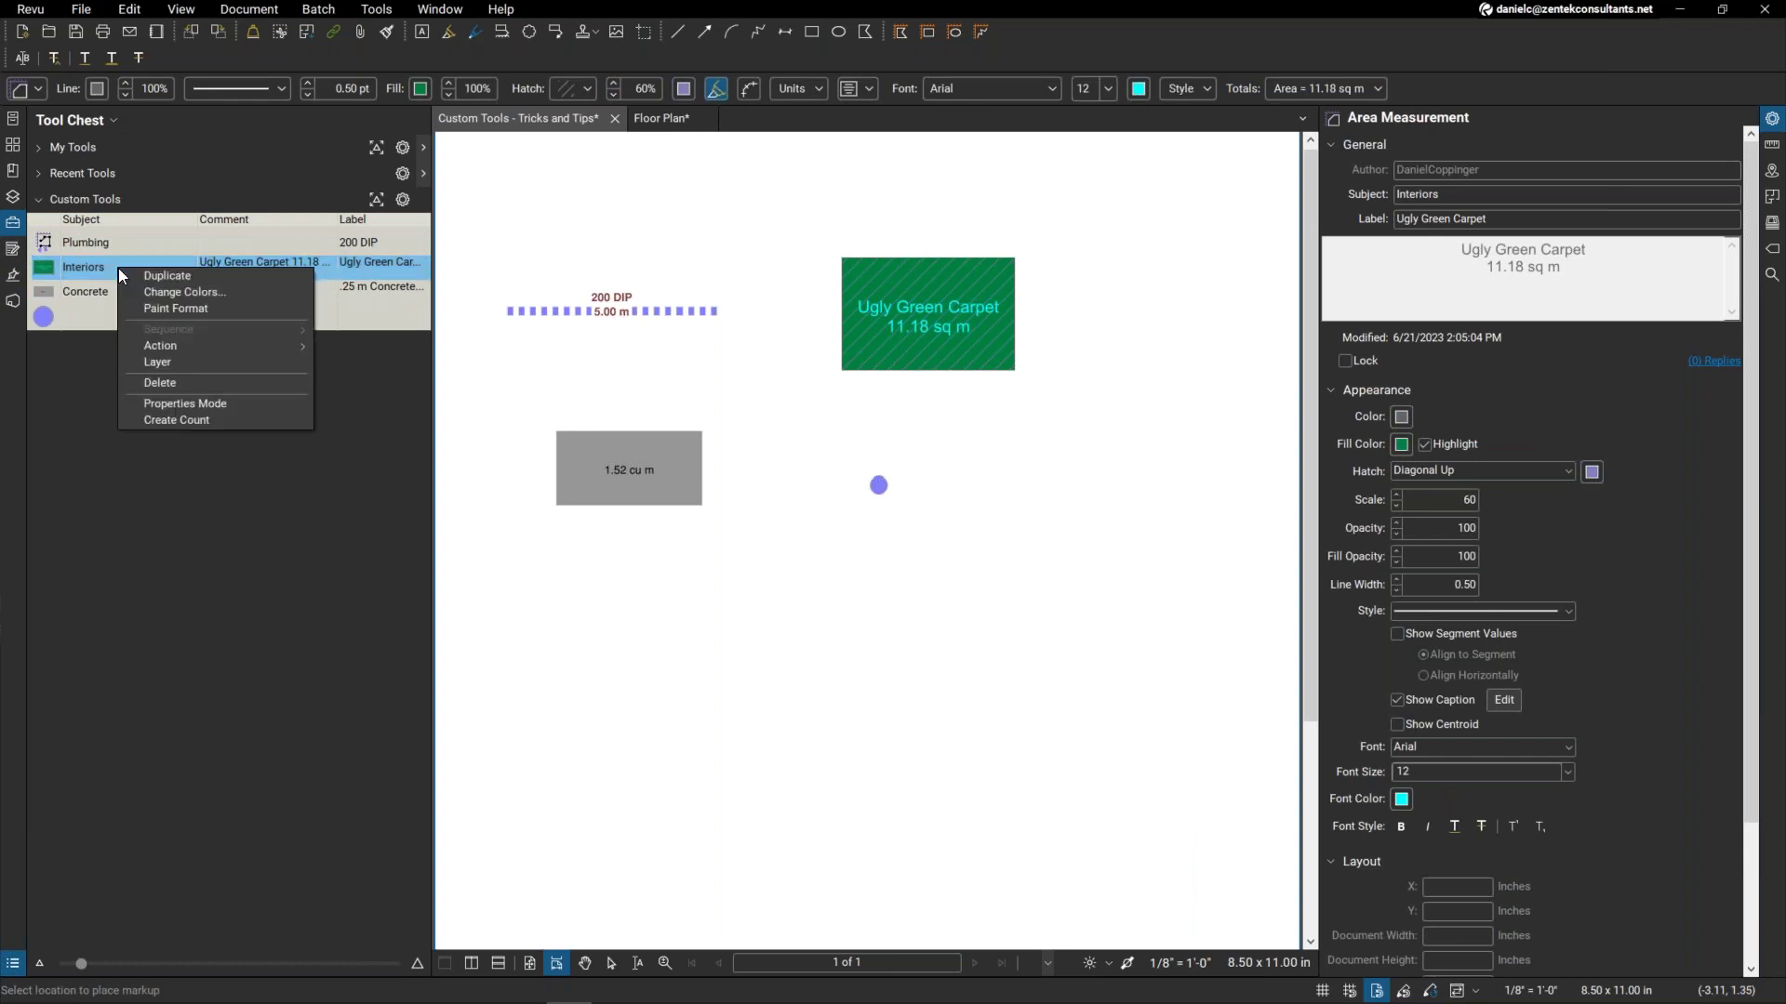
left_click(221, 404)
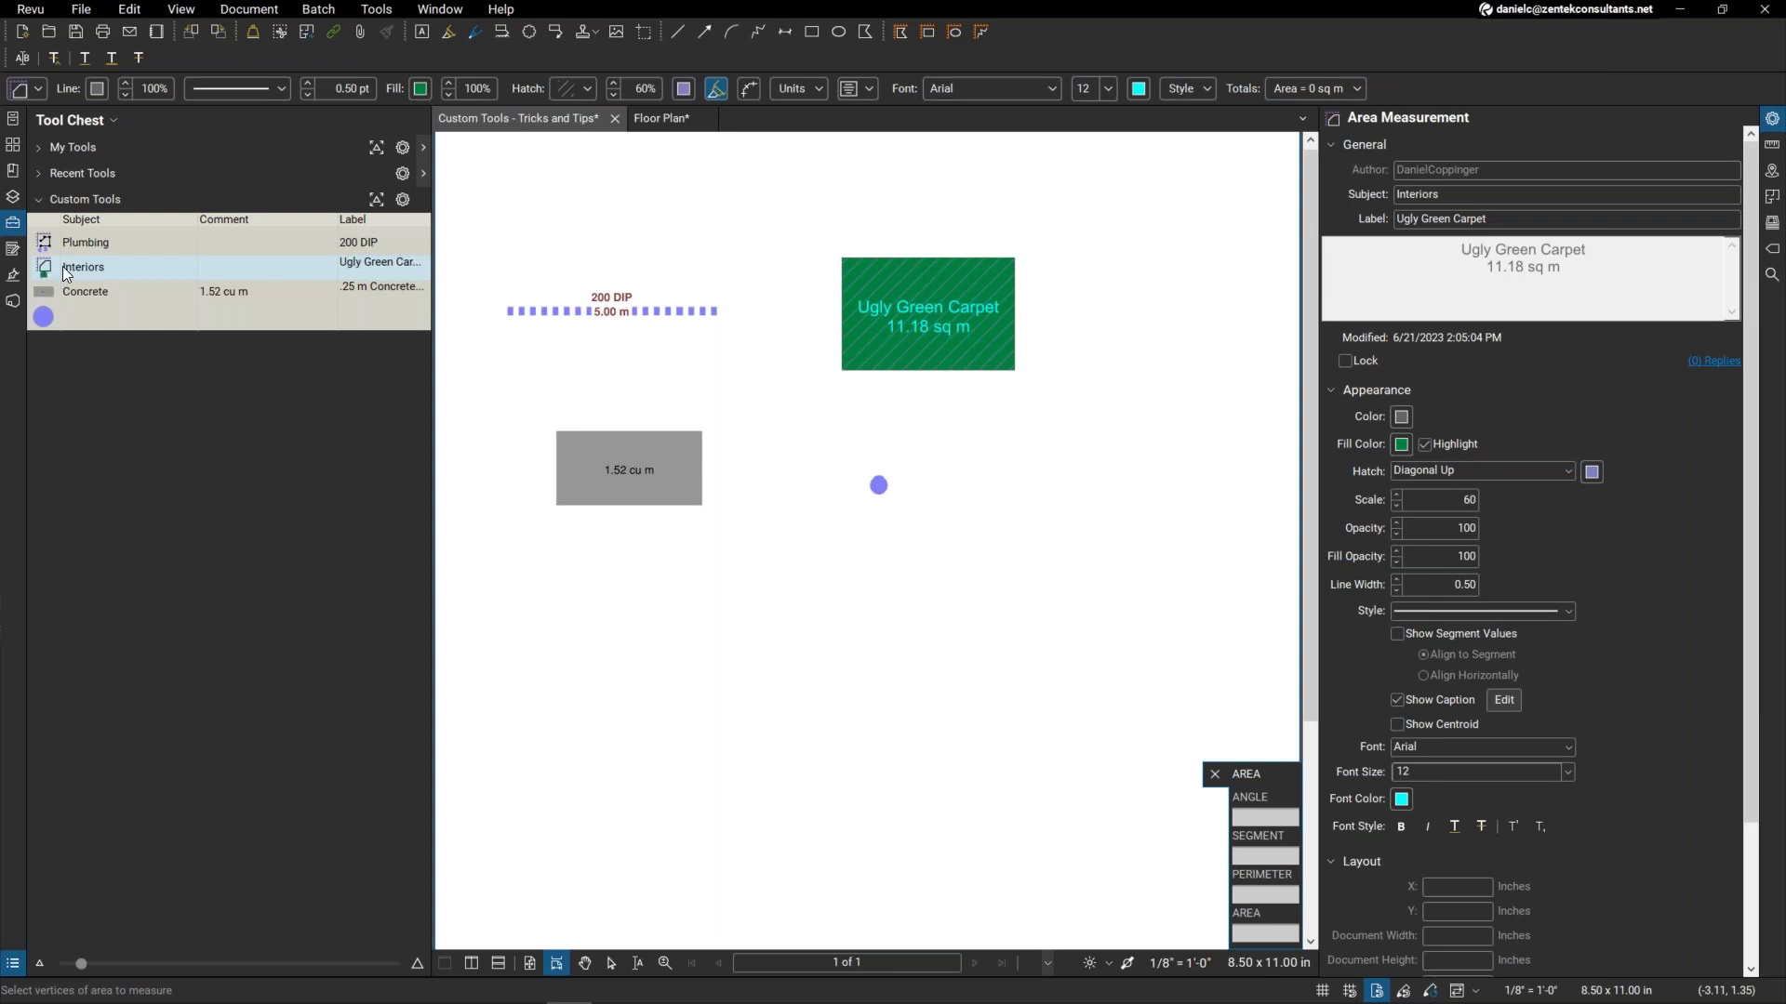
left_click(101, 292)
right_click(102, 292)
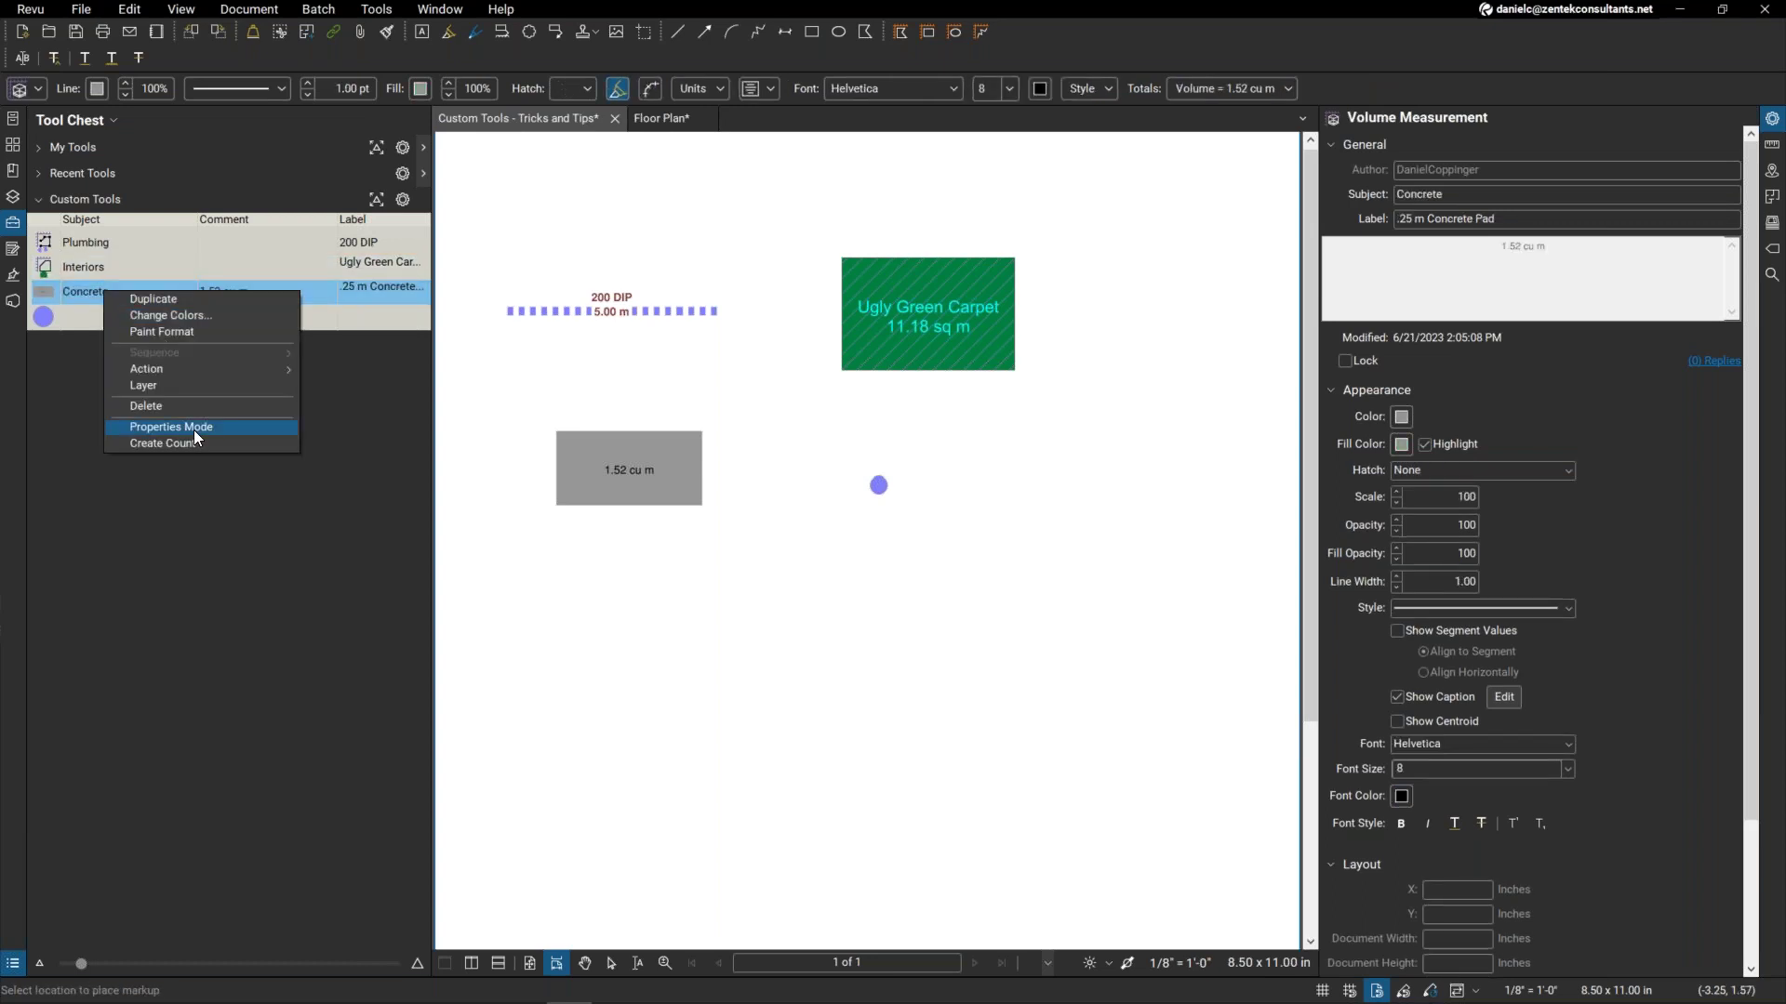
left_click(197, 431)
left_click(83, 296)
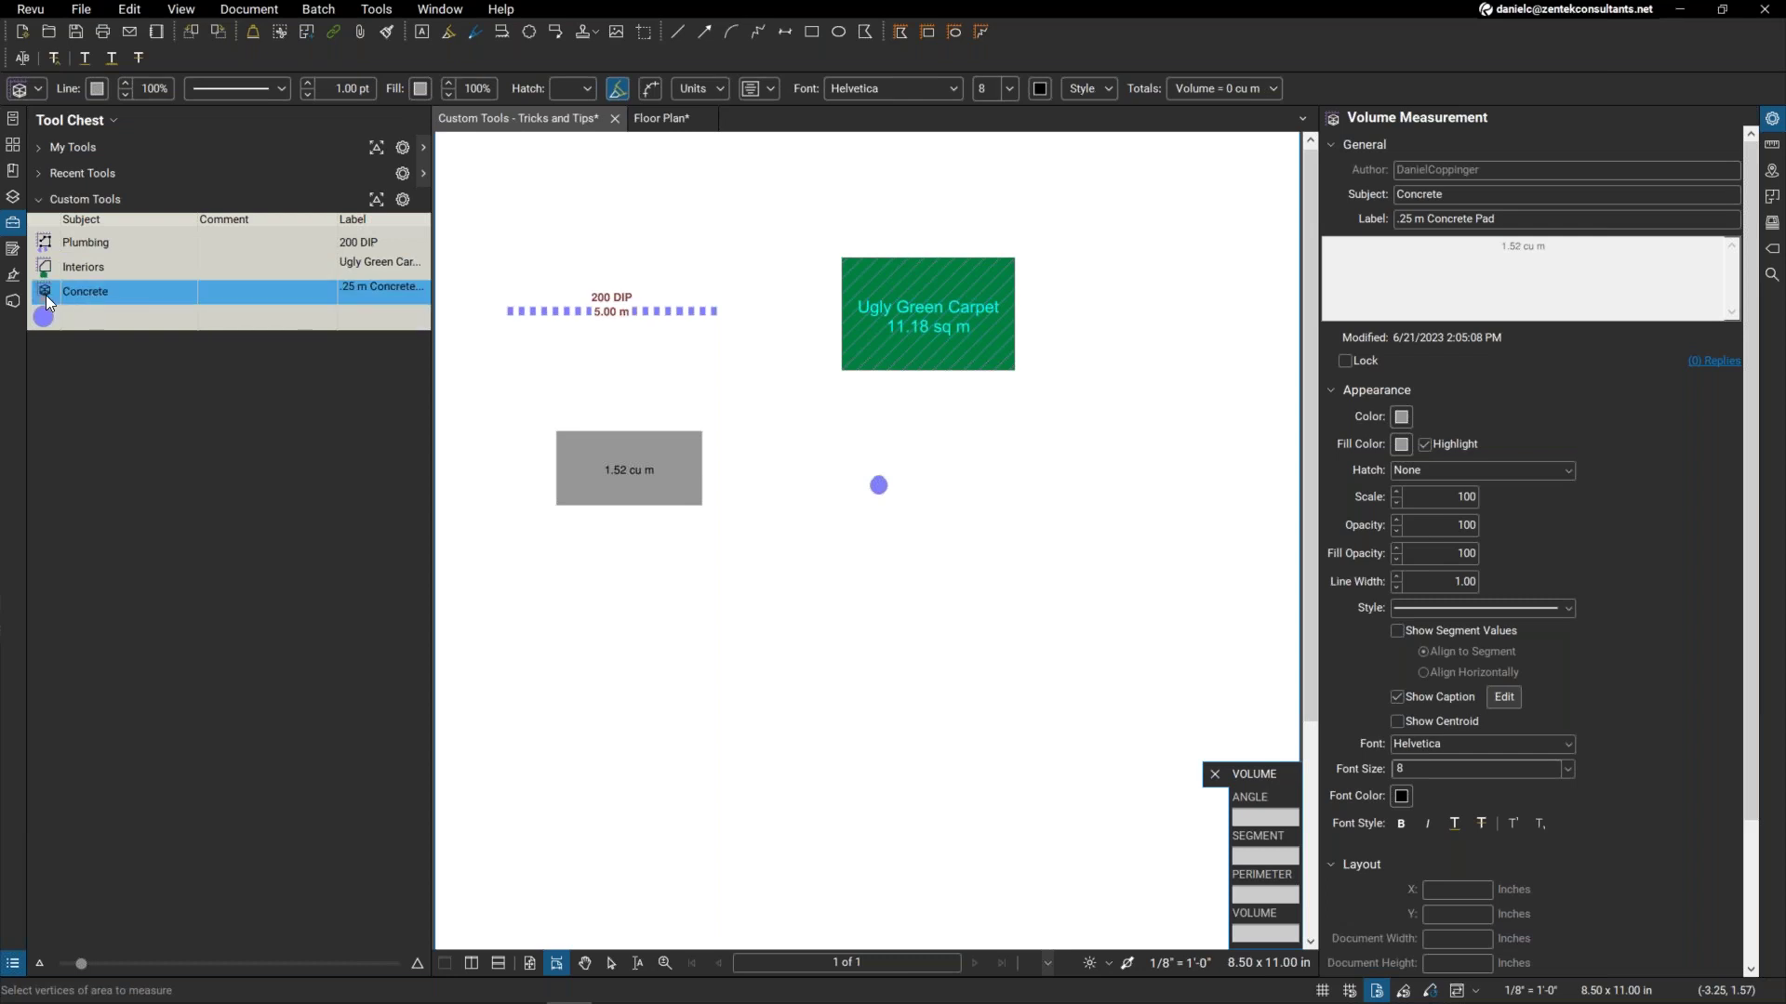
Check the properties of the Plumbing, Interiors and Concrete tools in the Custom Tools set.
left_click(121, 244)
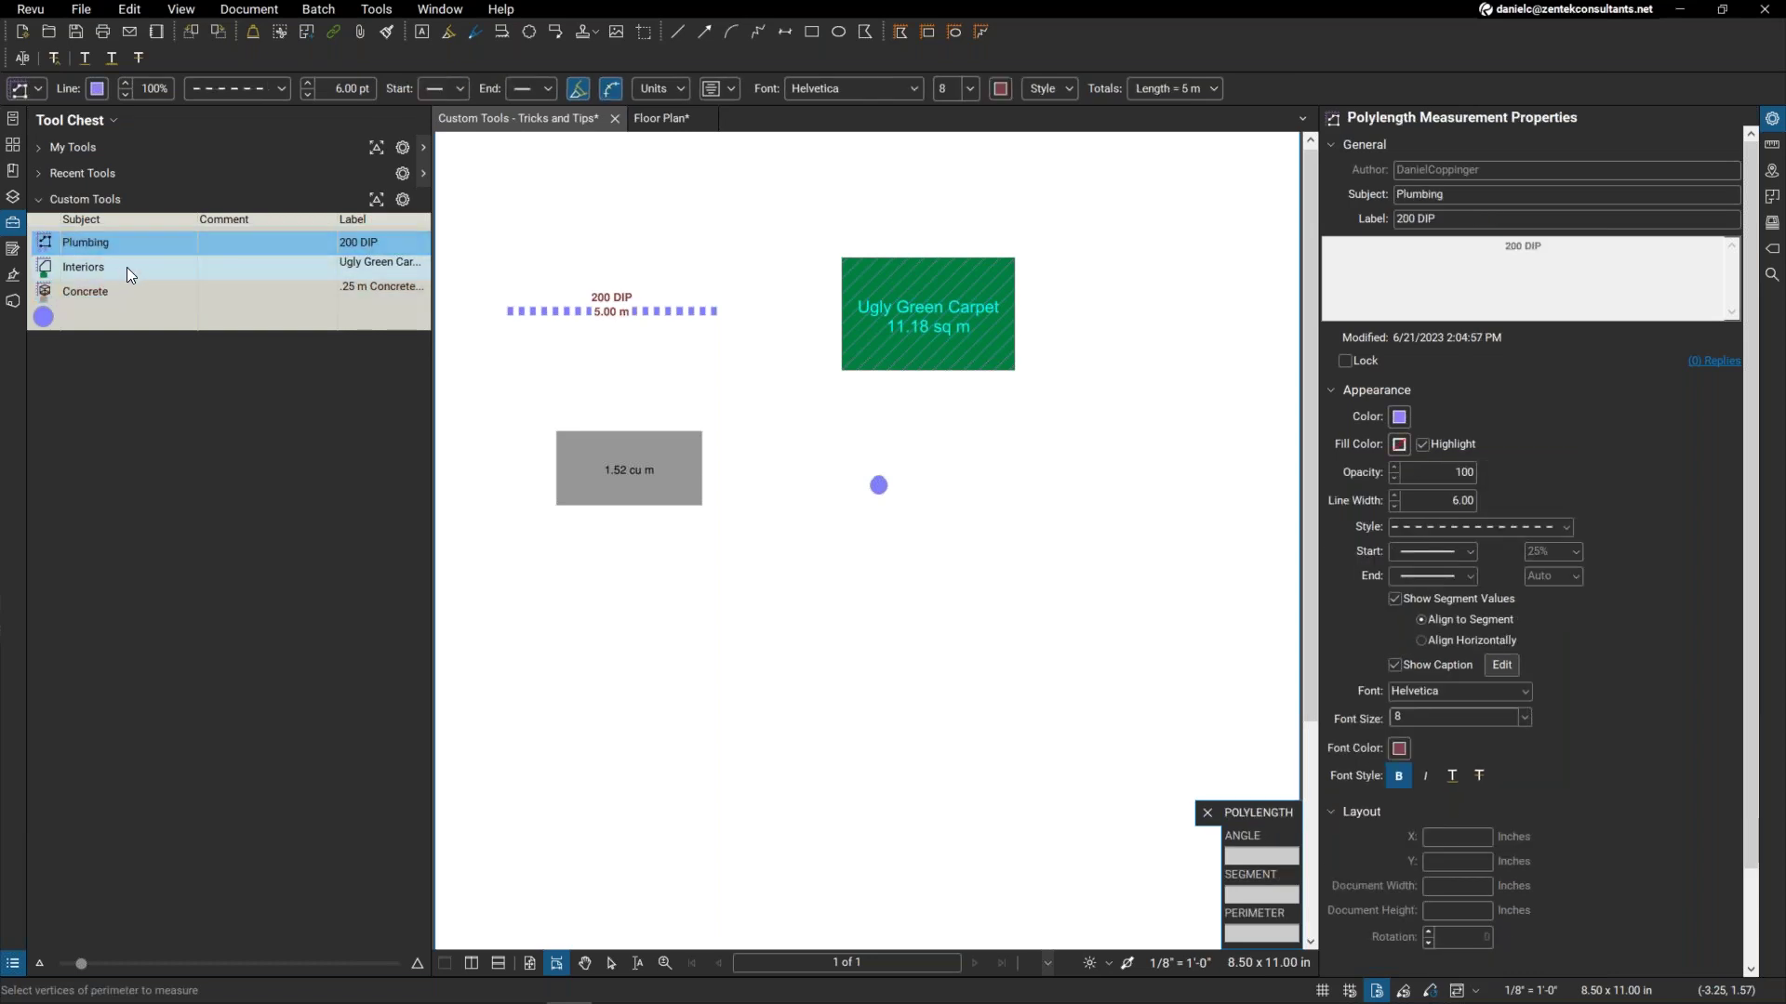
left_click(127, 266)
left_click(115, 294)
left_click(118, 262)
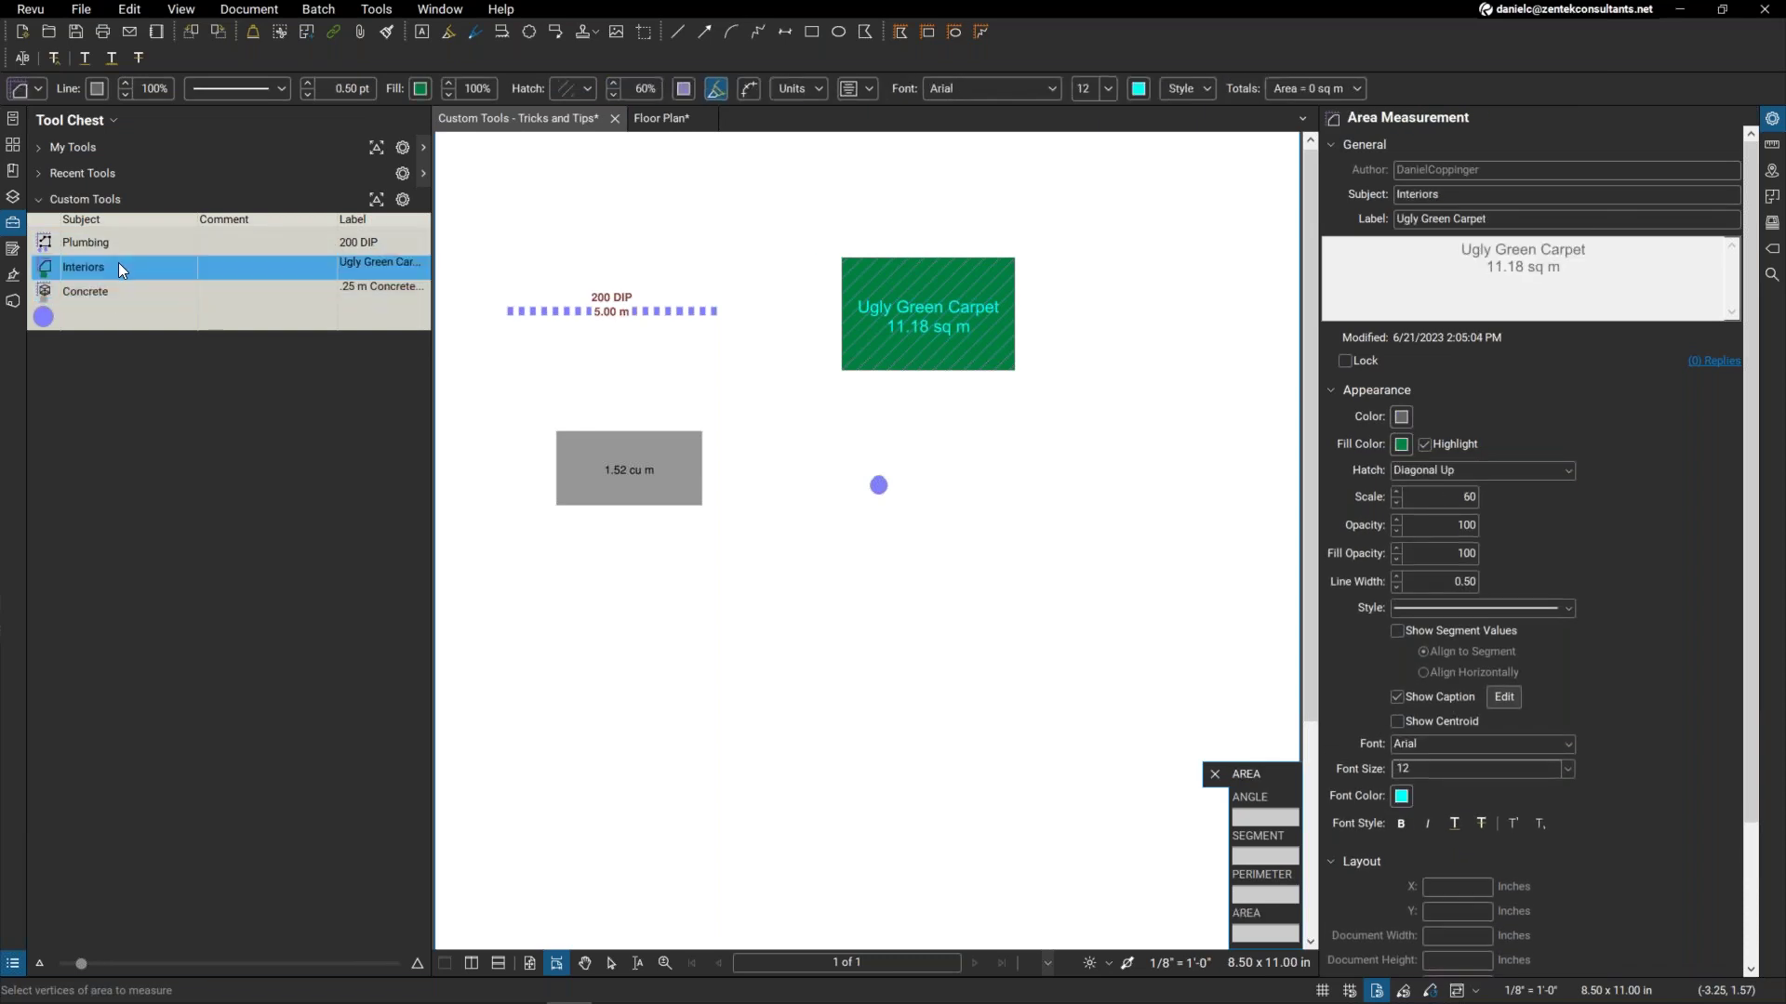
On the Floor Plan, draw a 200 DIP plumbing run about 24 m long along the diagonal corridor wall beside the stairwell.
left_click(655, 119)
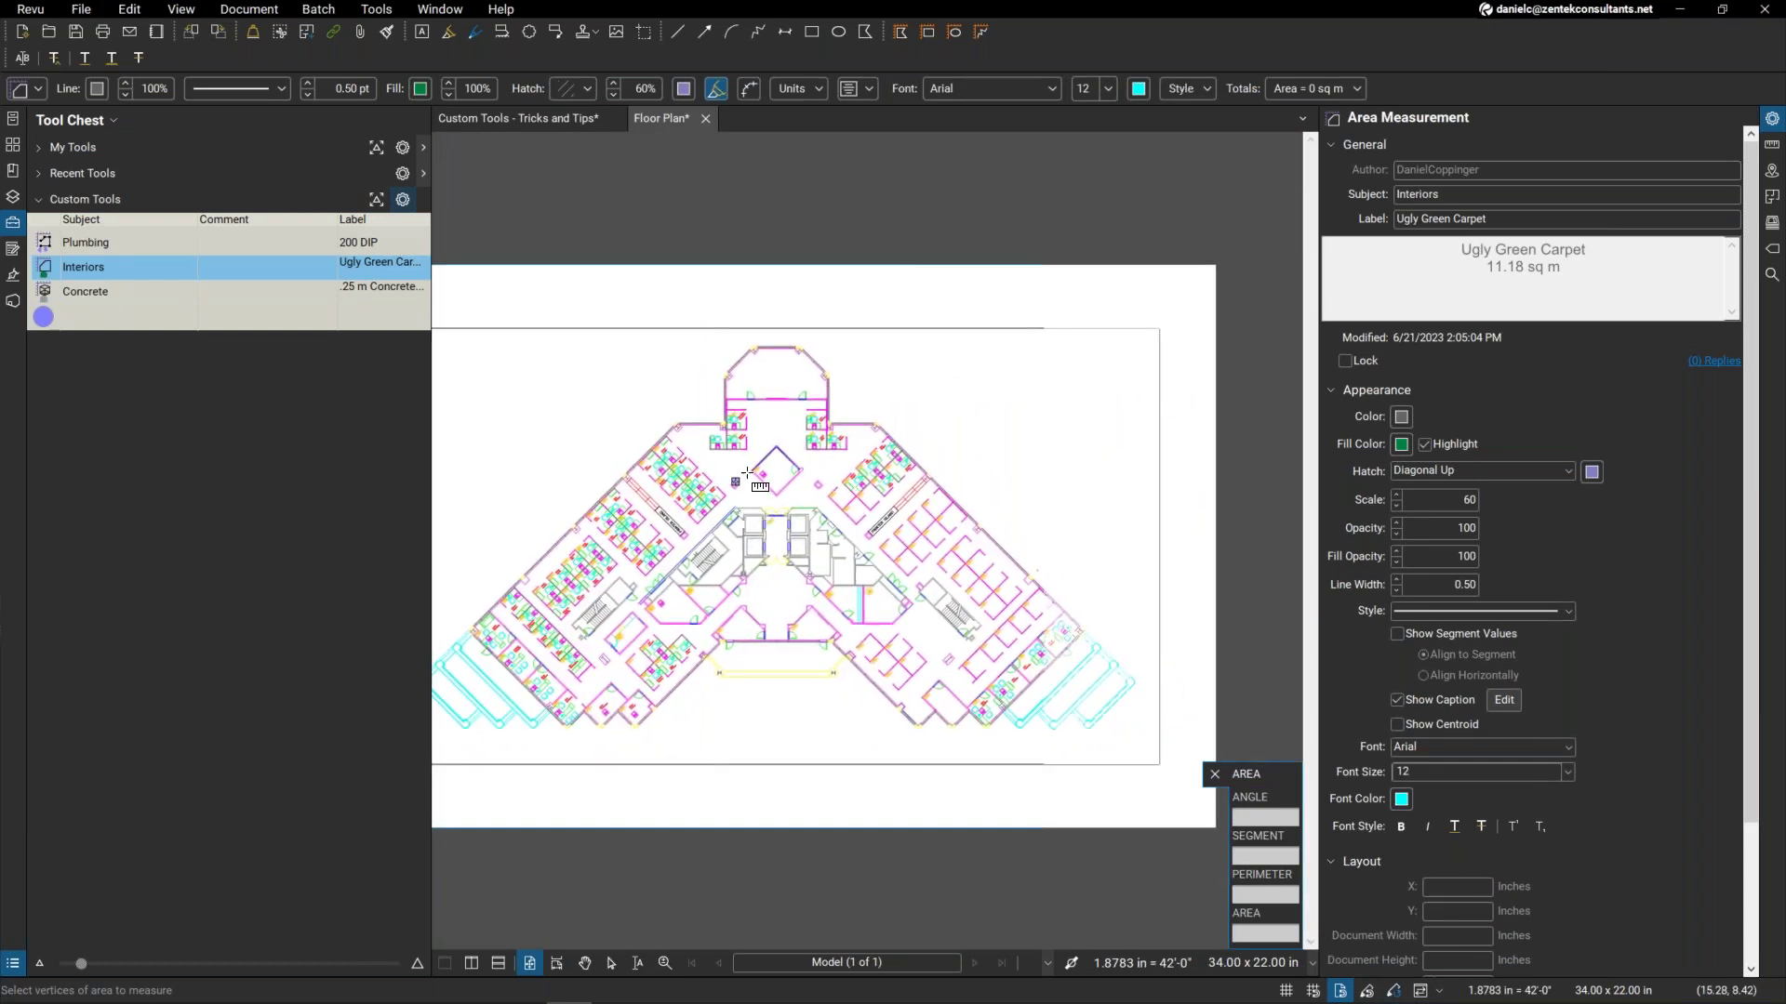
scroll(747, 520, "up", 3)
scroll(840, 497, "up", 4)
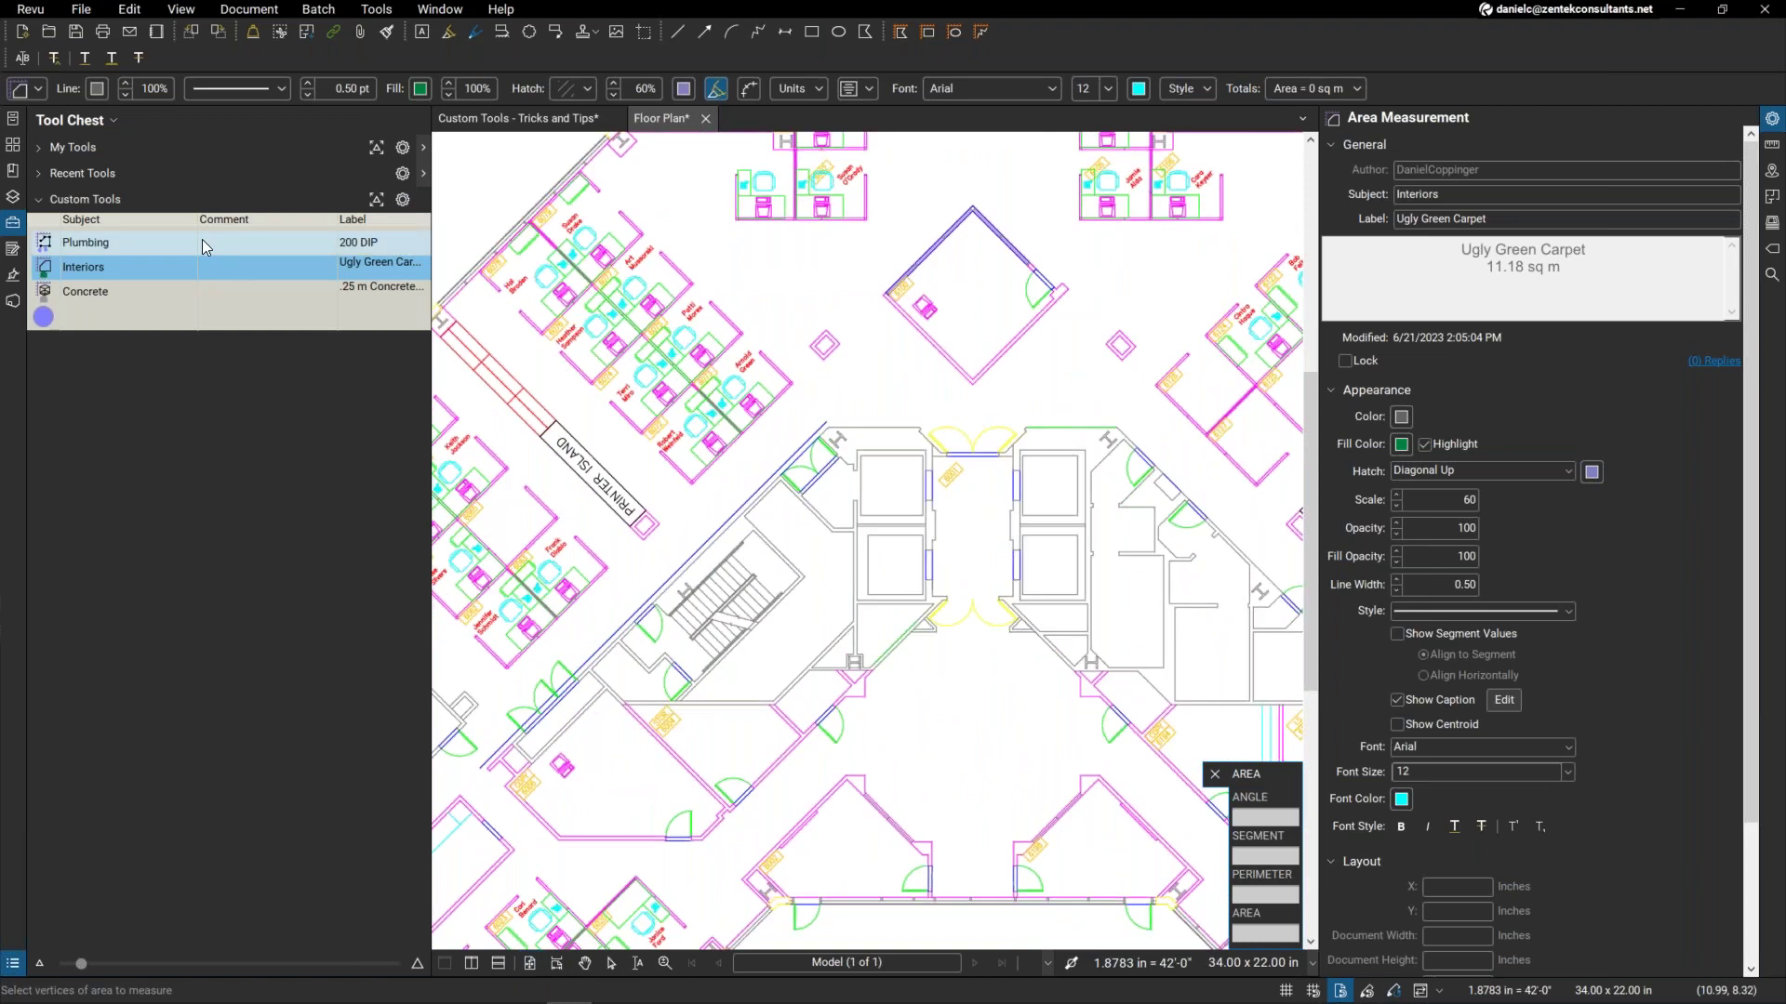
left_click(203, 238)
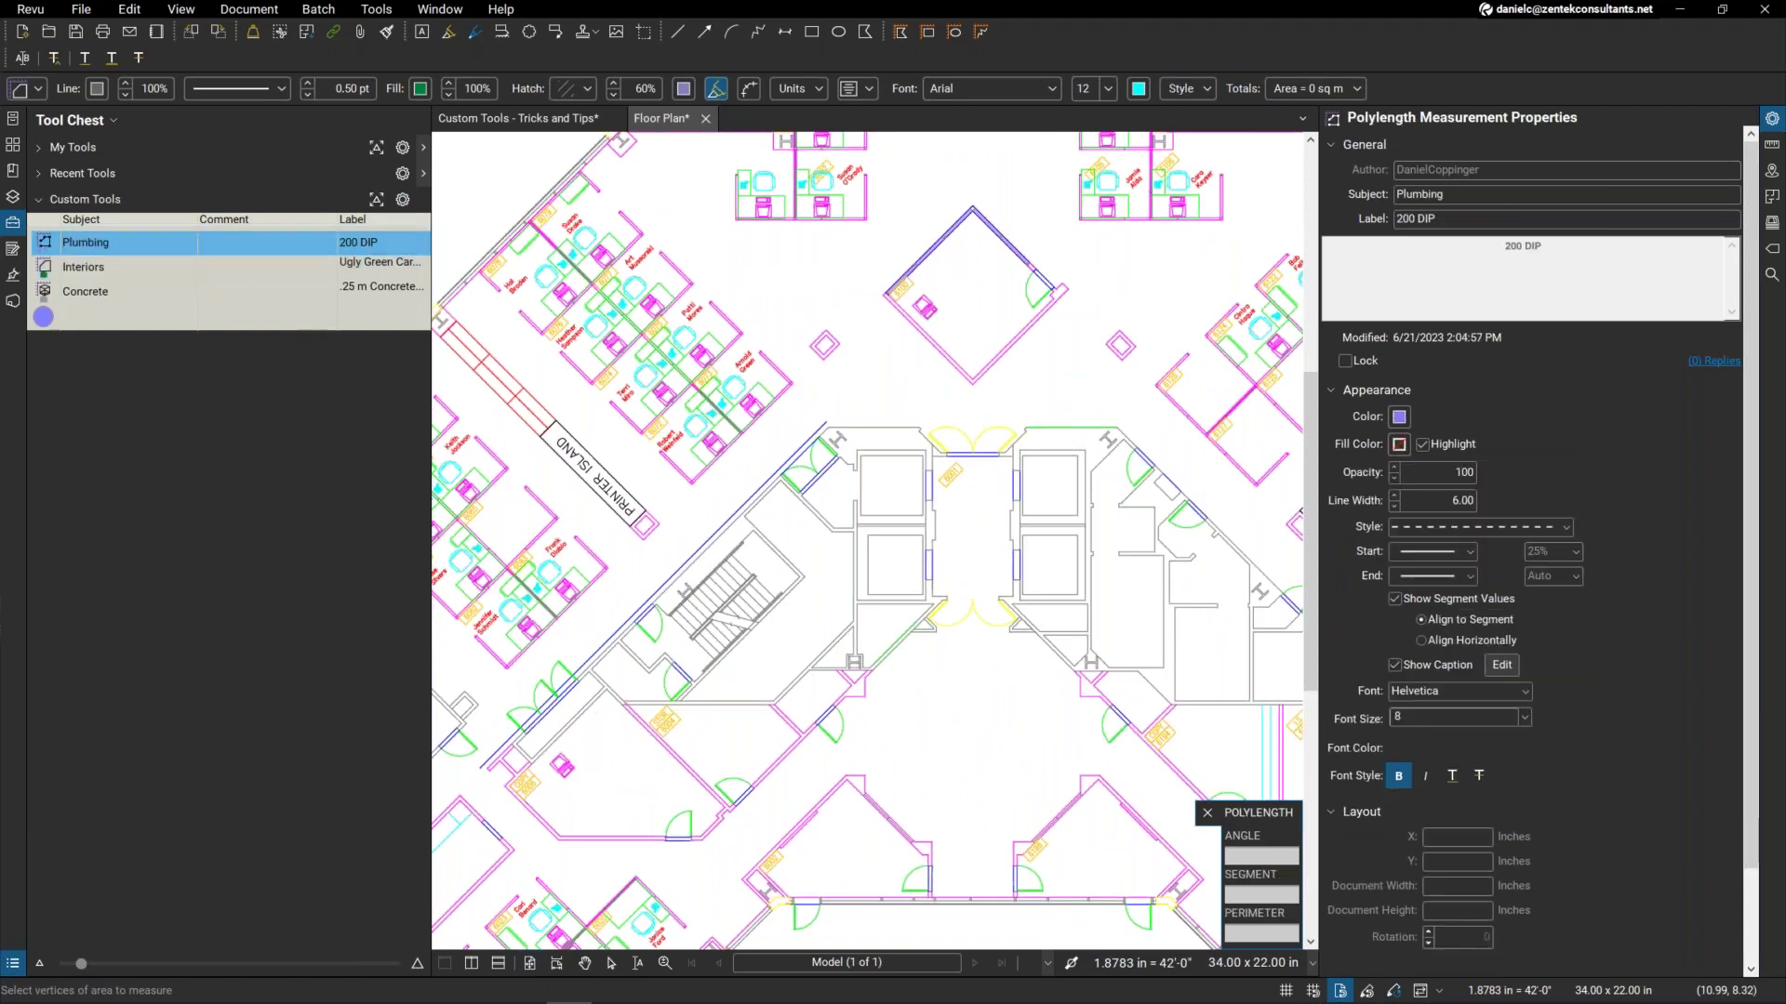
left_click(587, 621)
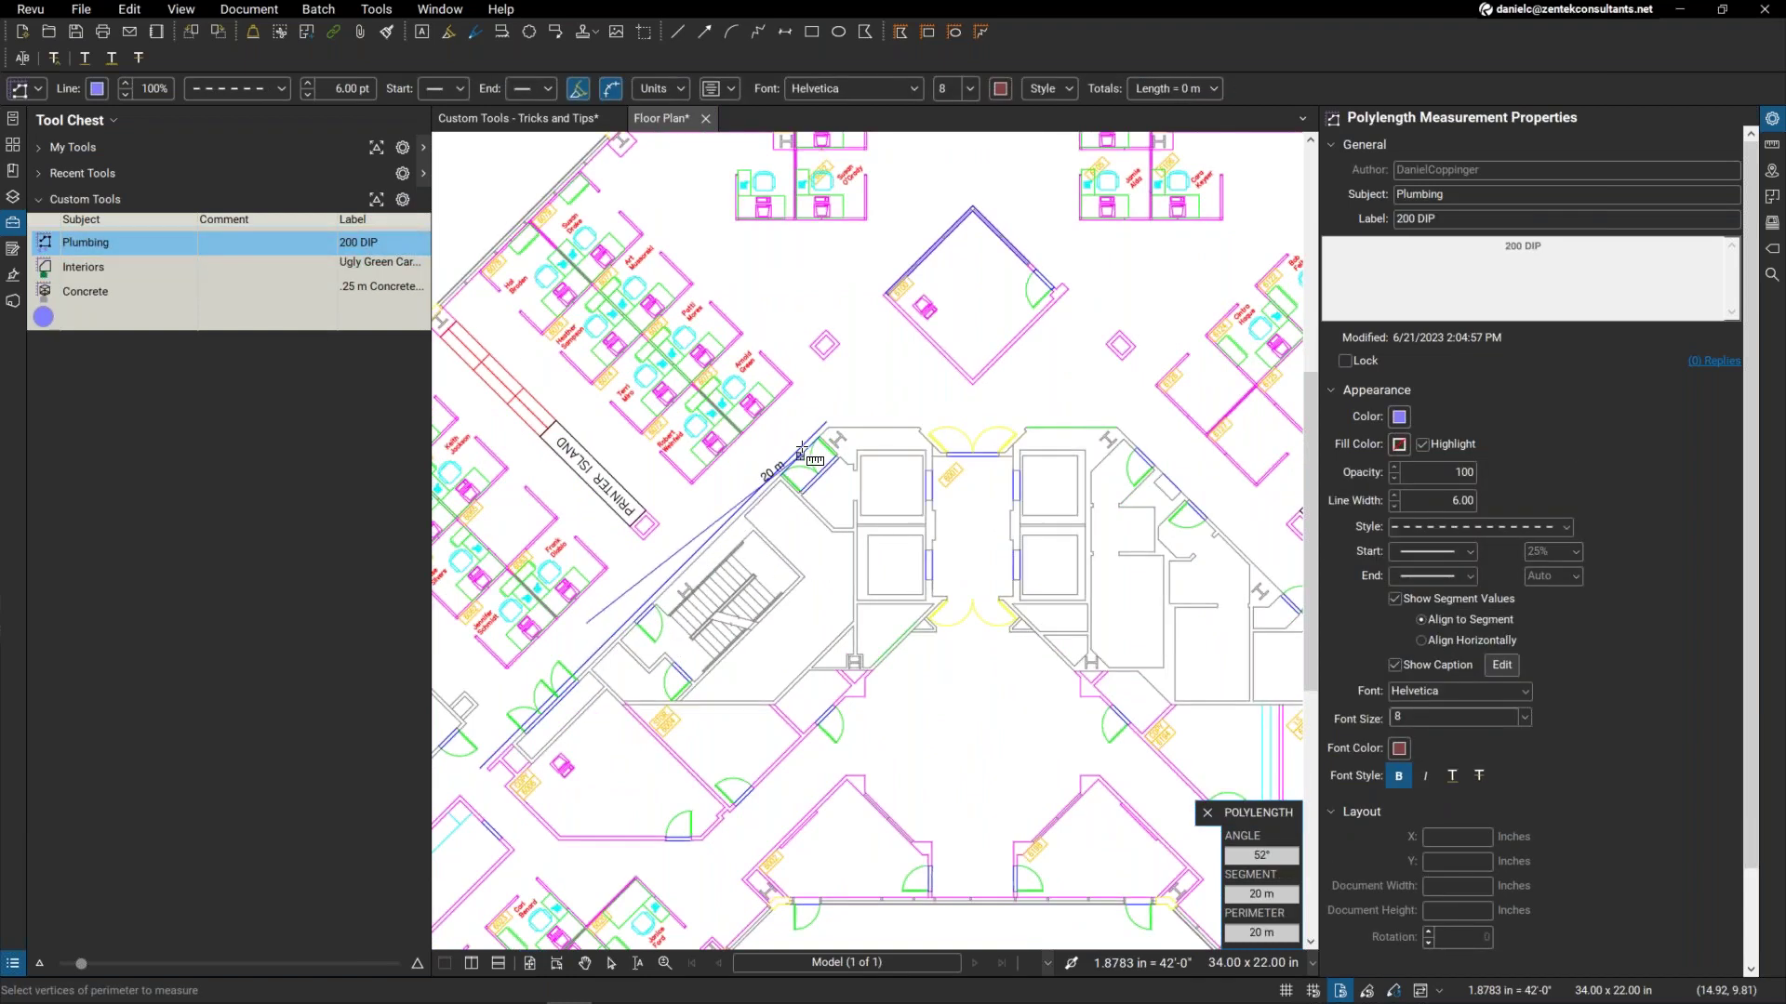
left_click(816, 399)
double_click(819, 403)
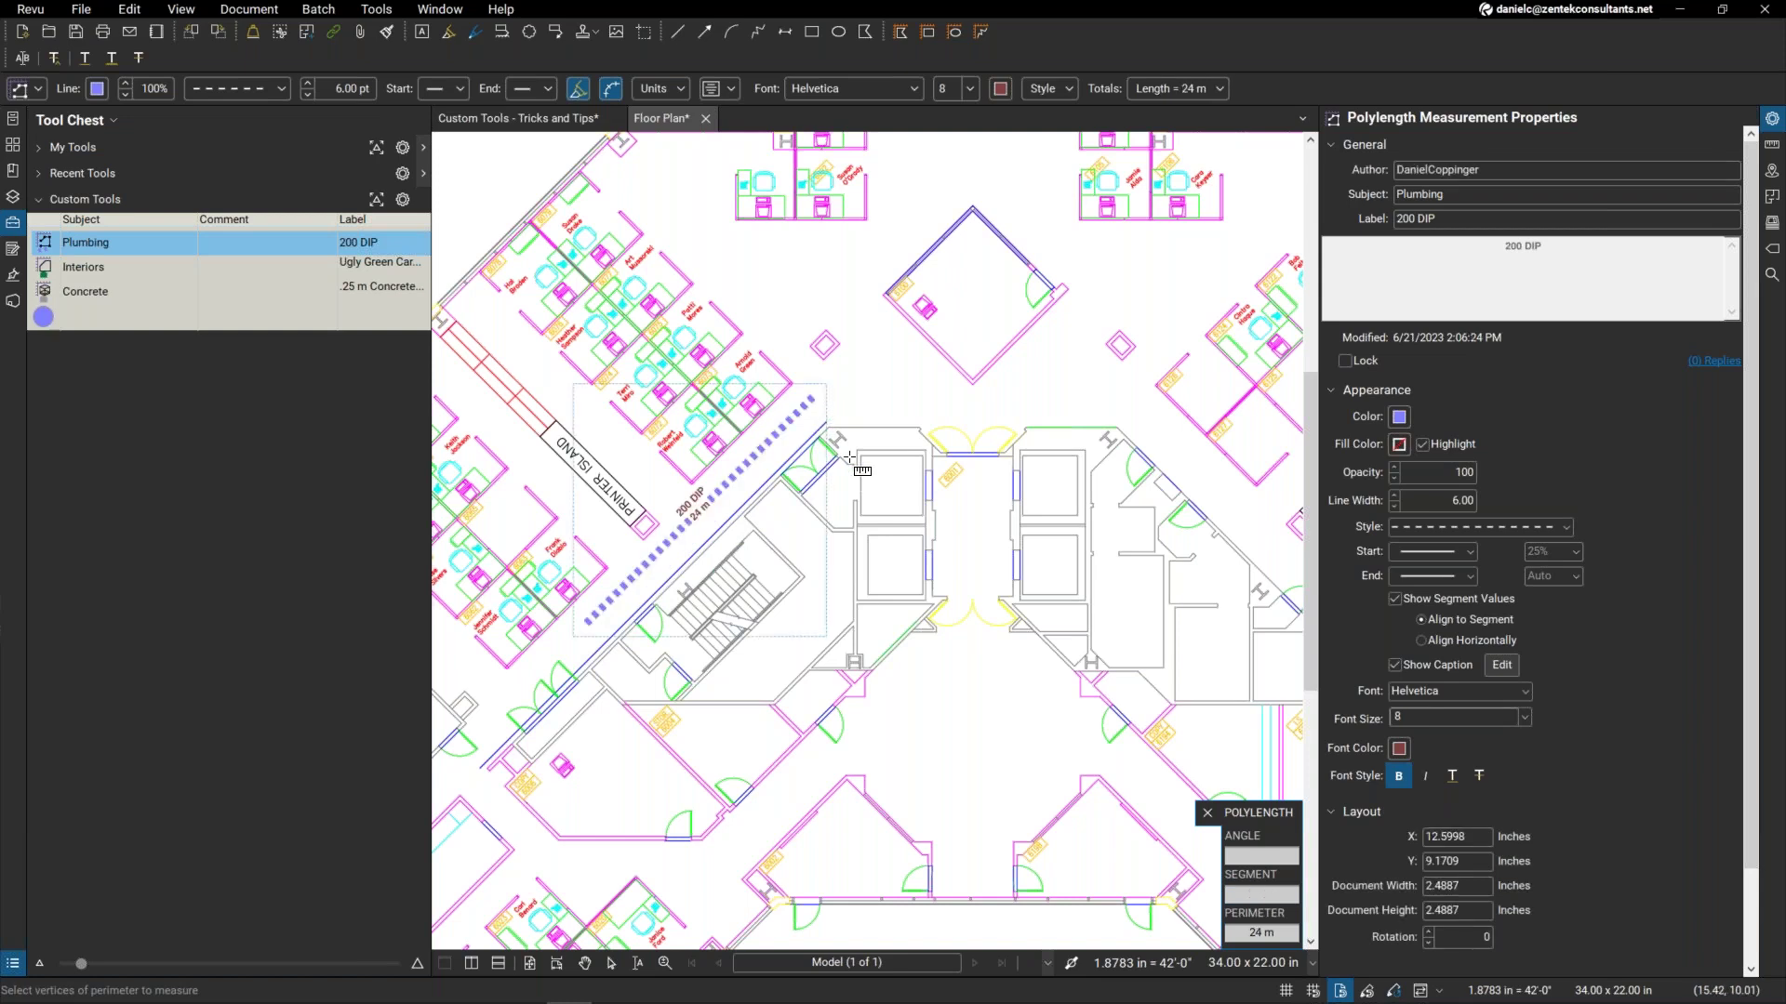
Draw a two-segment 200 DIP plumbing run, about 14 m and 25 m, around the cubicles beside the printer island on the opposite wing.
scroll(713, 507, "up", 2)
scroll(699, 514, "down", 5)
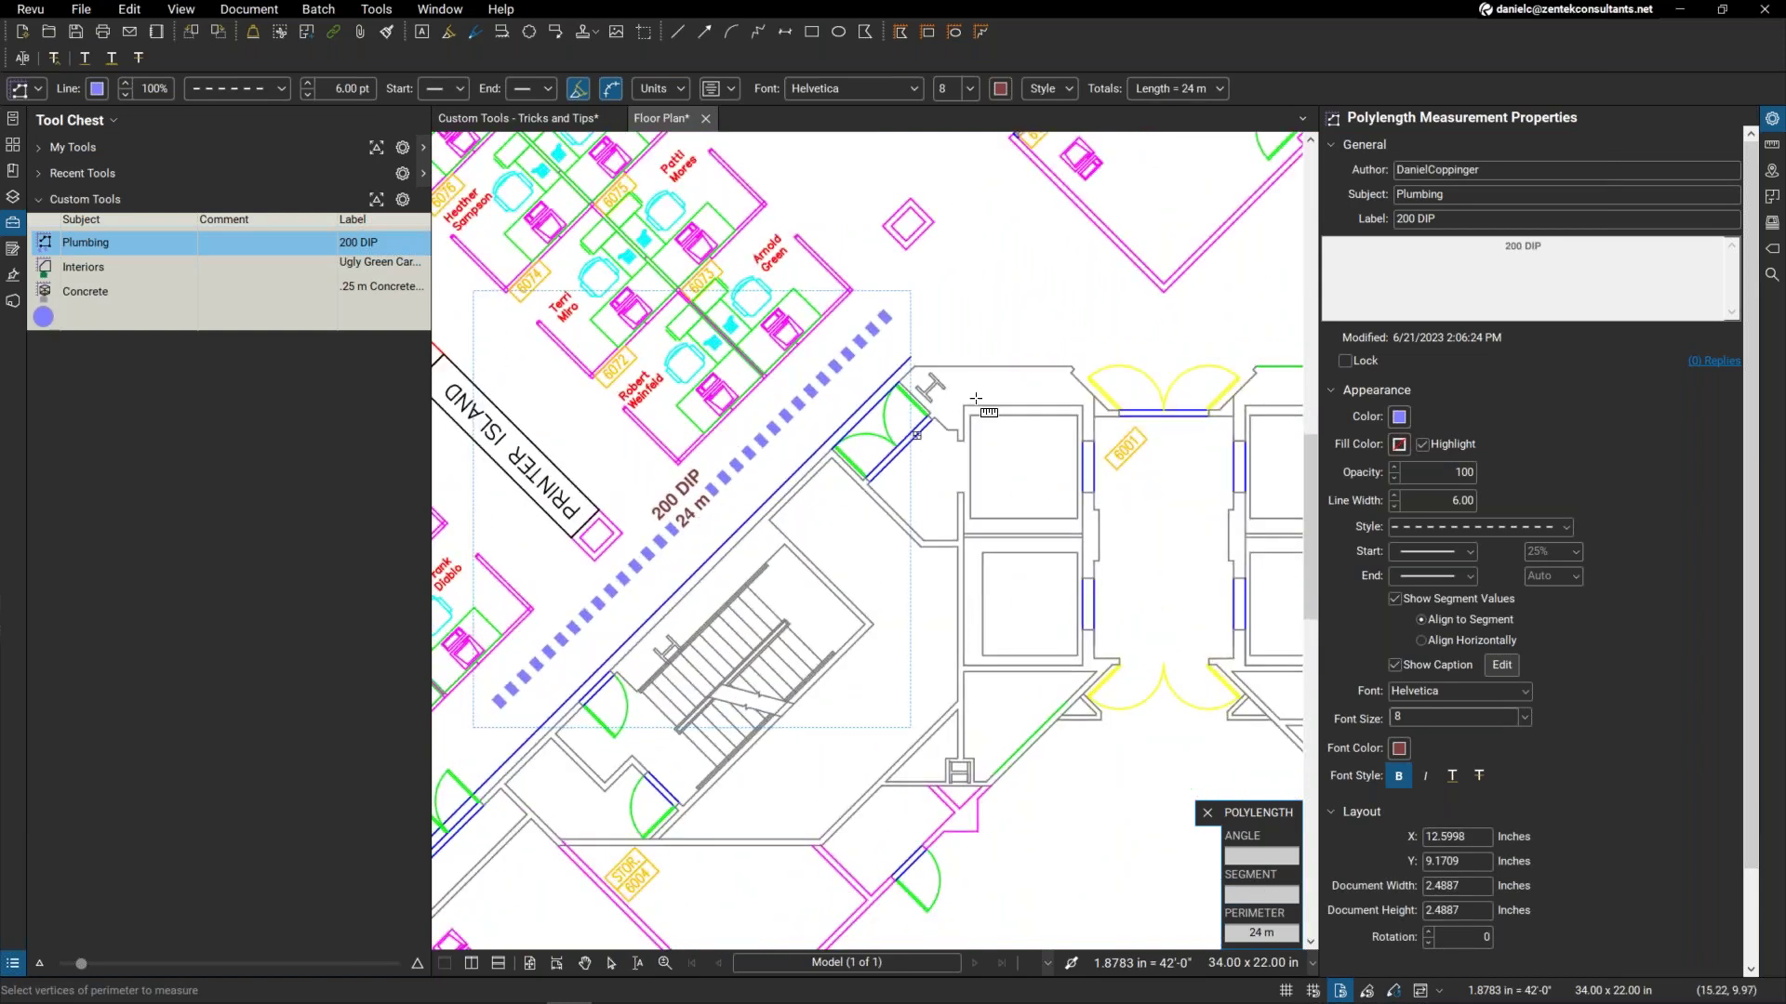
left_click_drag(901, 453, 762, 411)
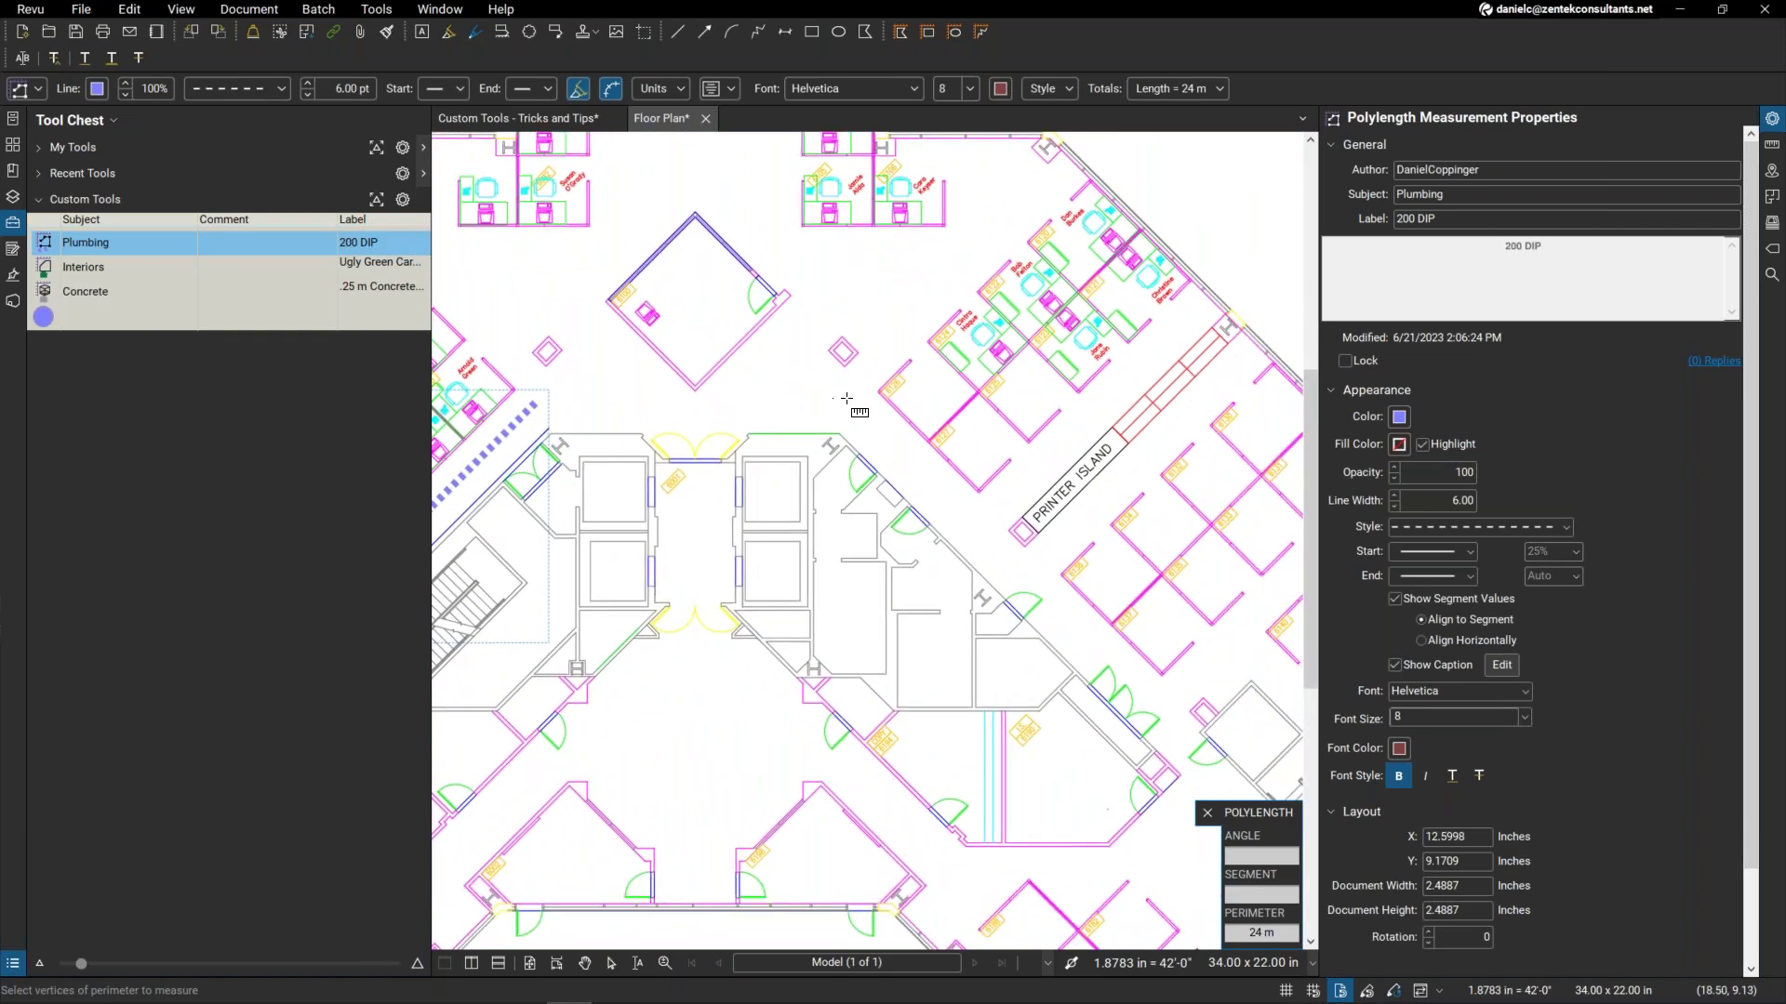
left_click(840, 399)
left_click(973, 530)
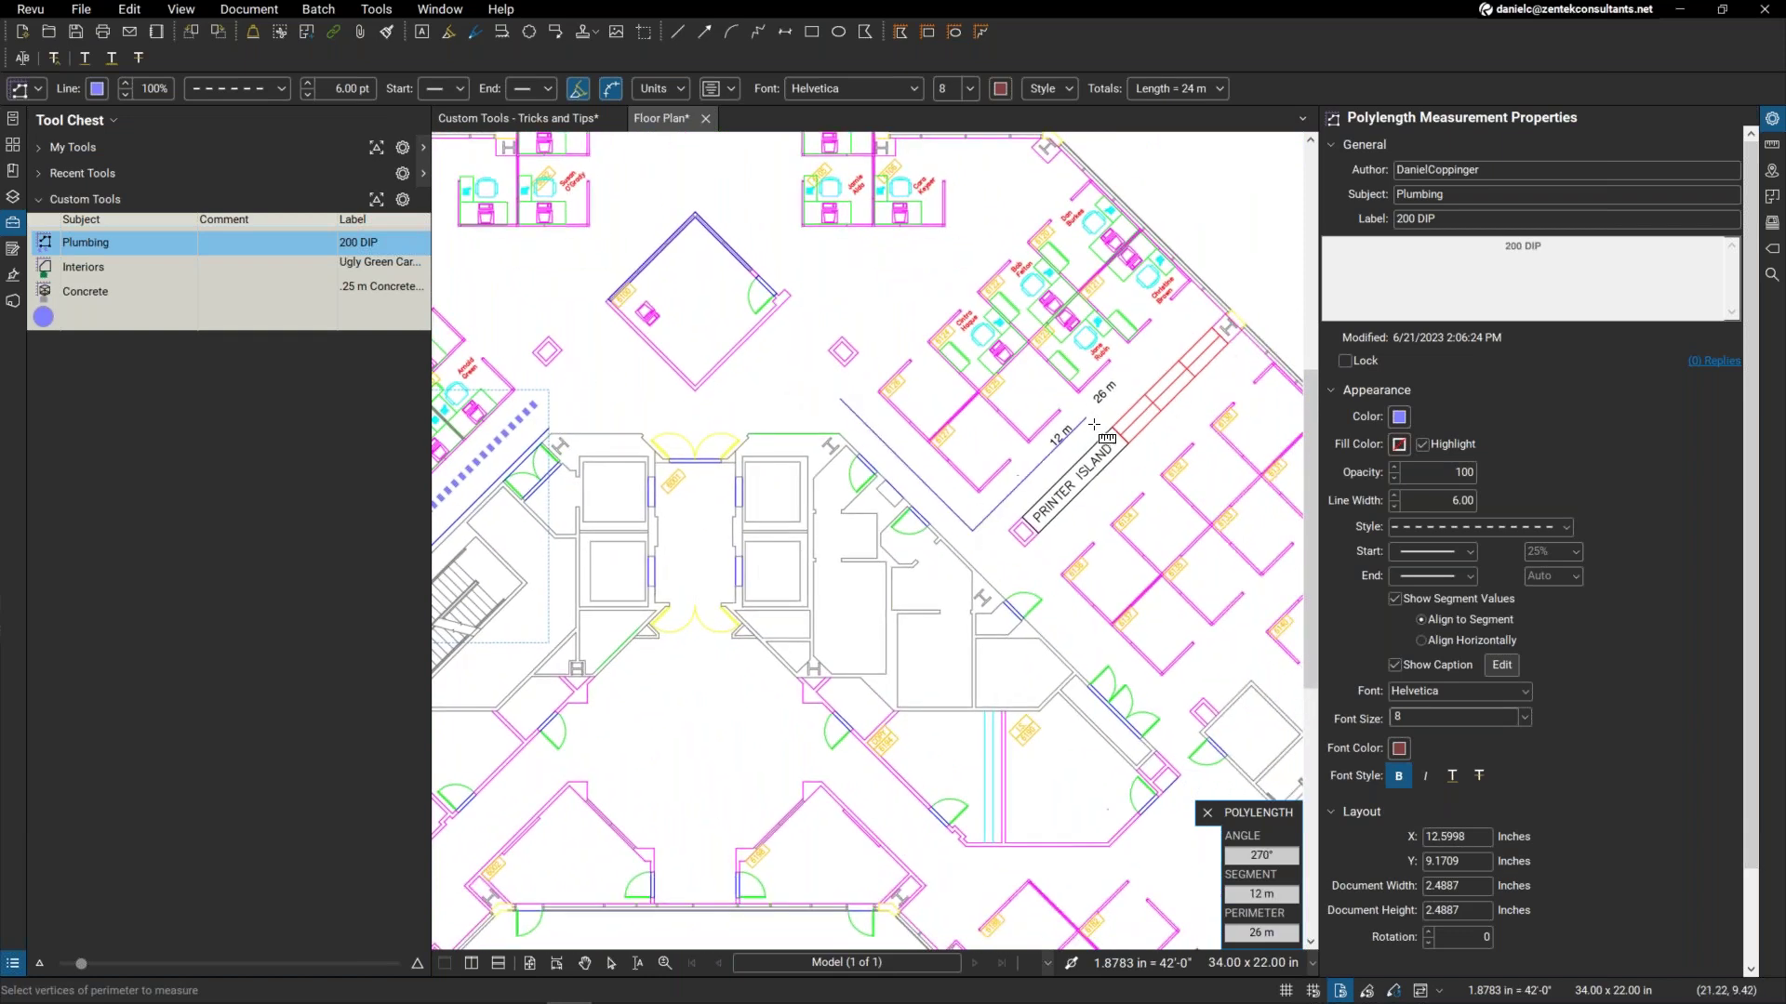
left_click(1209, 298)
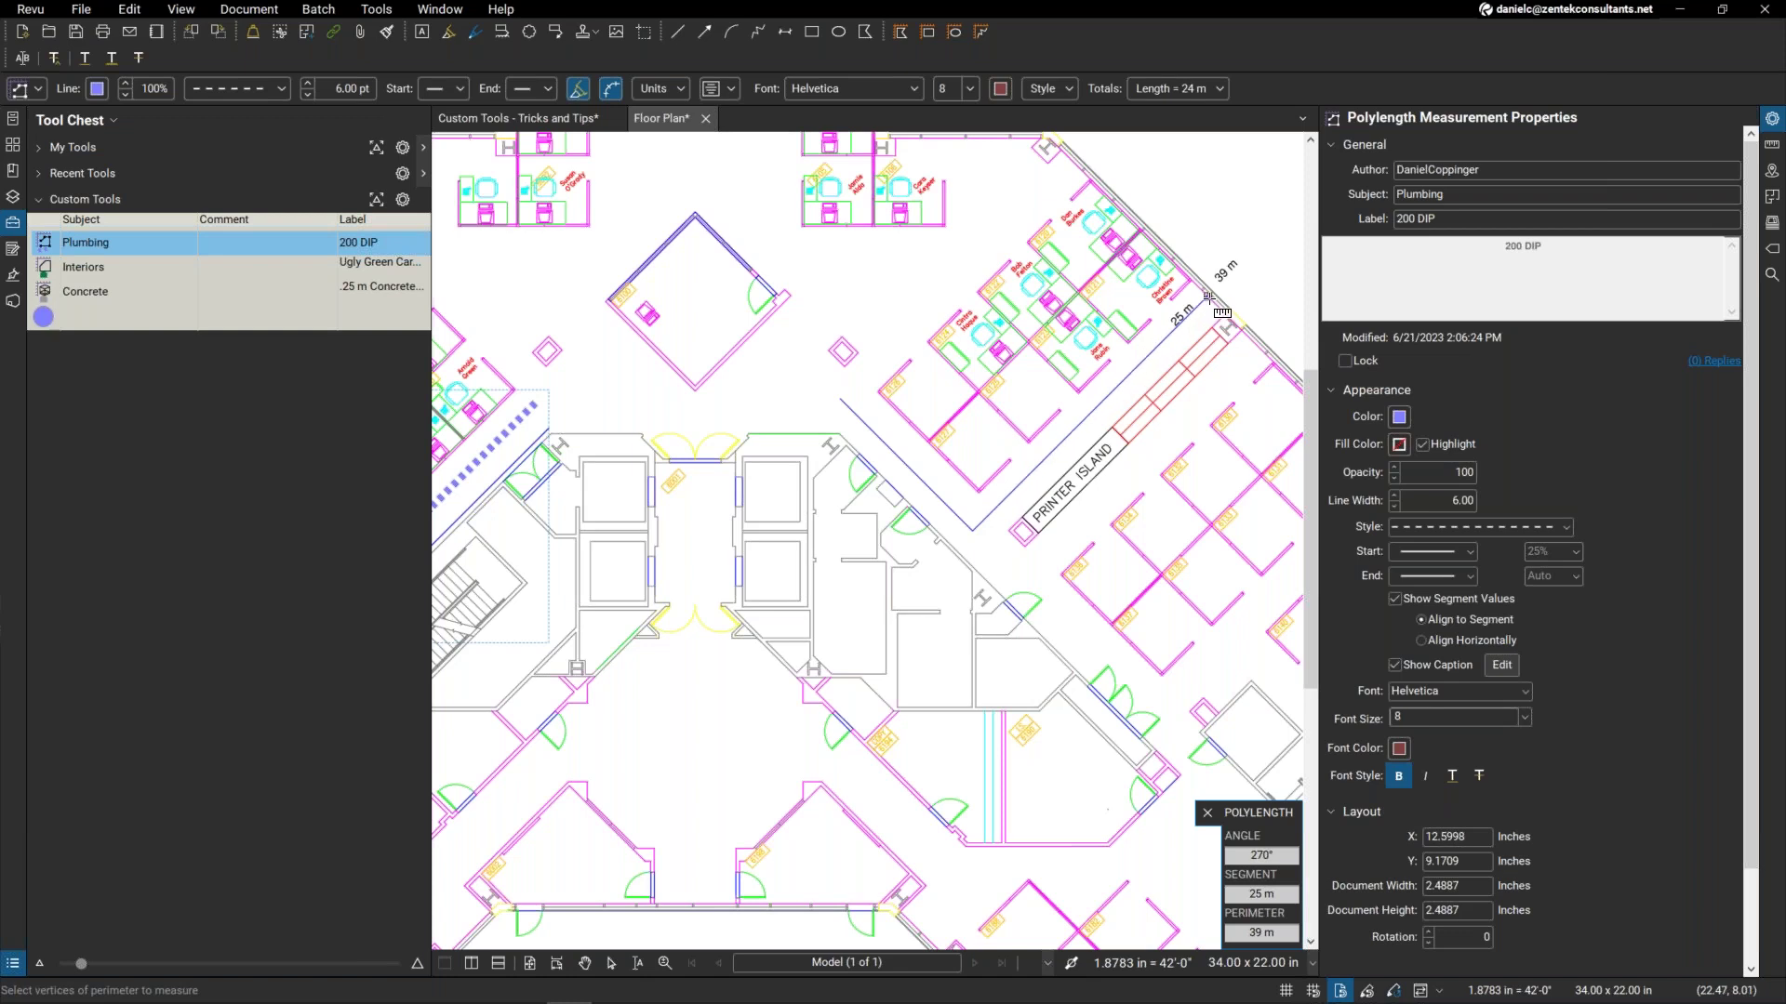
left_click(1209, 299)
scroll(940, 532, "up", 3)
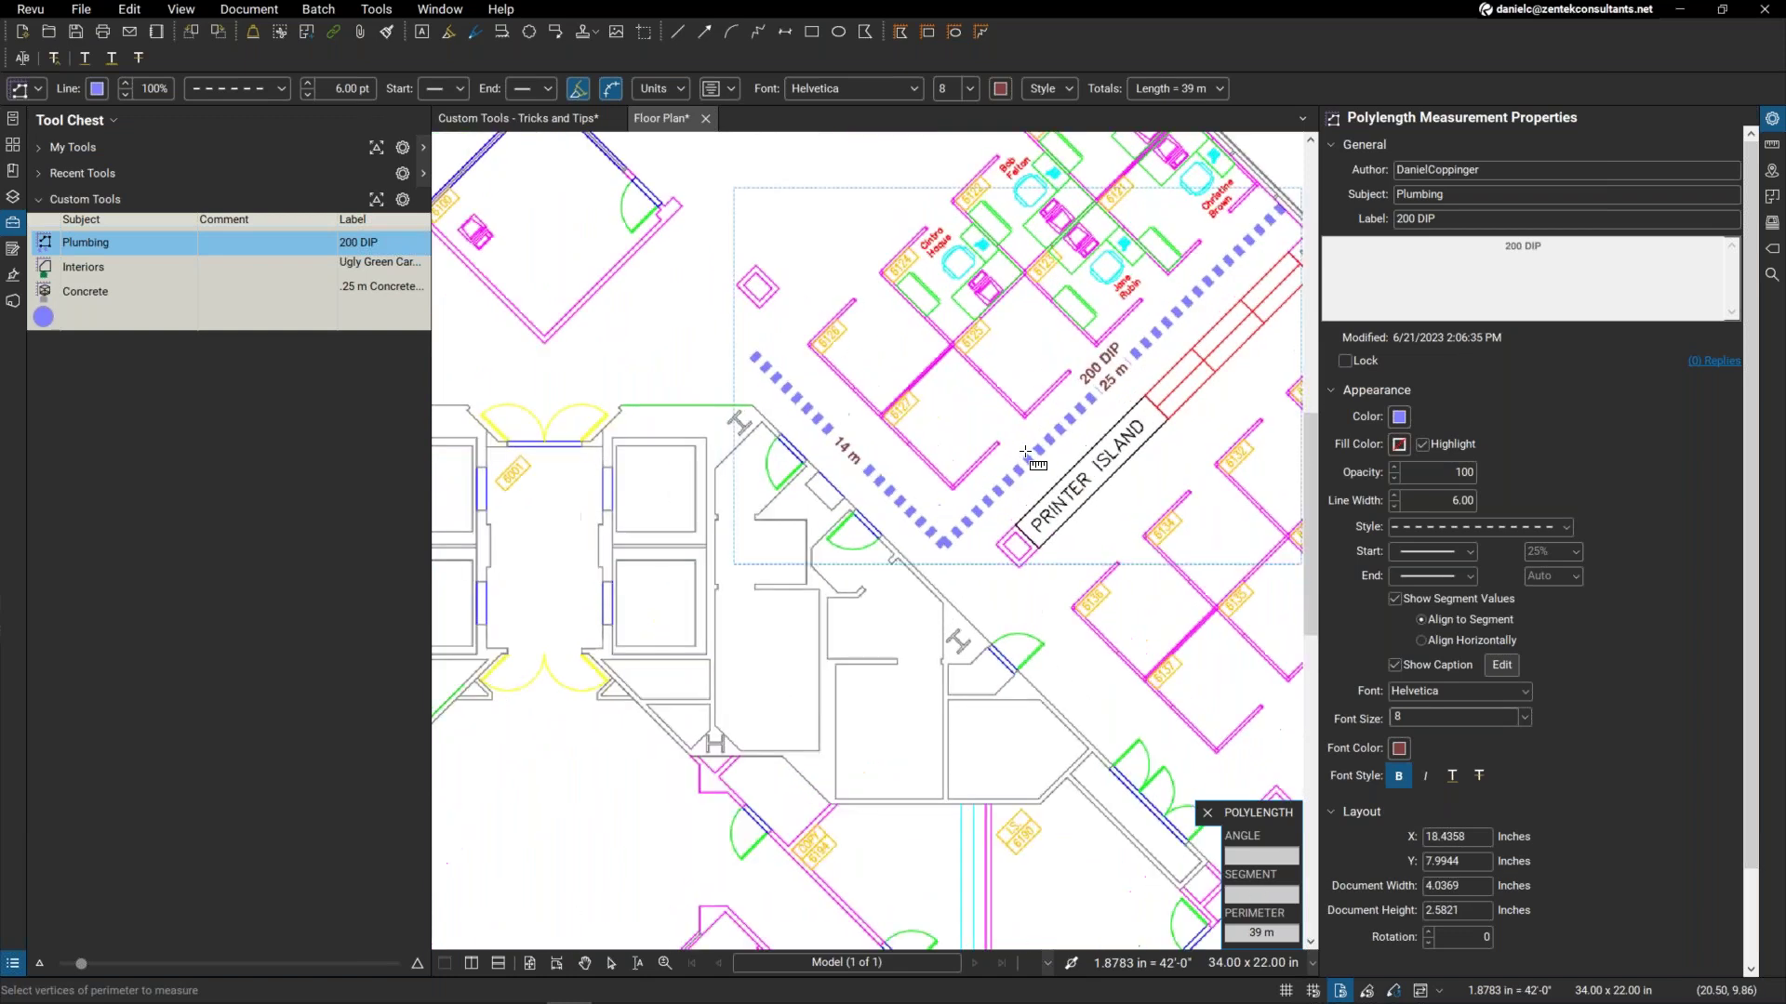
scroll(939, 532, "up", 1)
scroll(916, 651, "down", 1)
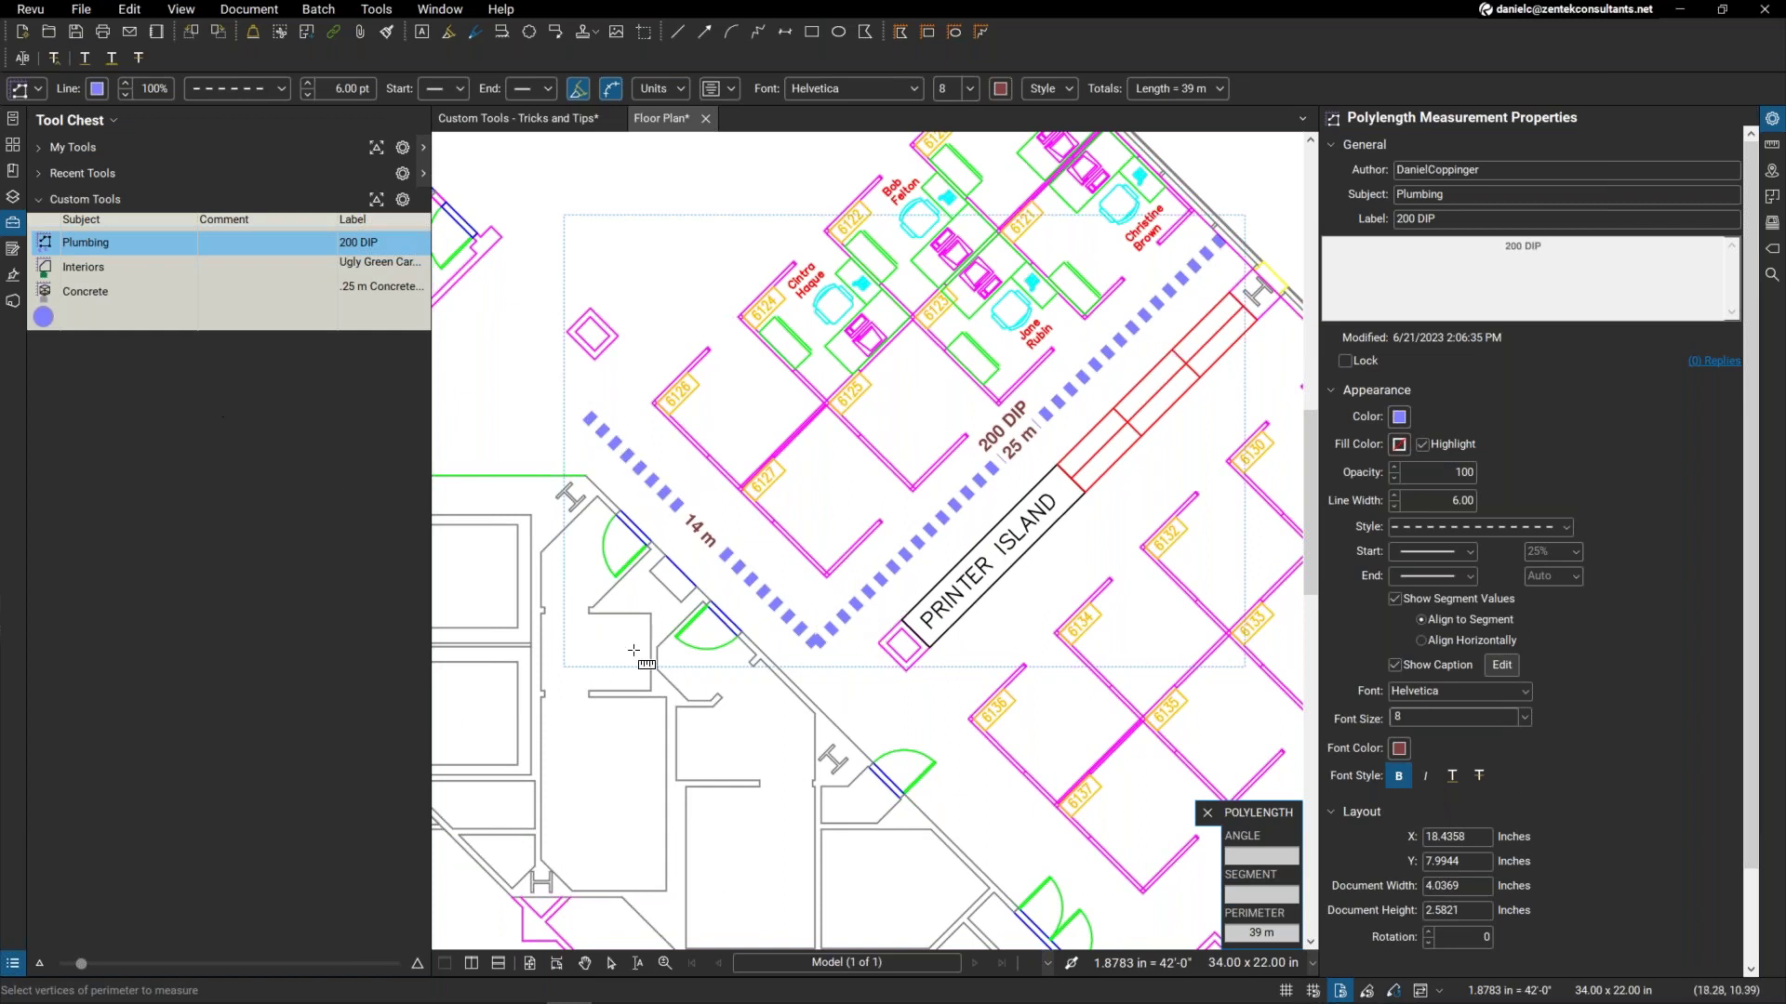
Cover cubicle 6092 with an Ugly Green Carpet area from the Interiors tool, about 16'-9" by 16'-9".
scroll(726, 704, "down", 2)
scroll(725, 704, "down", 1)
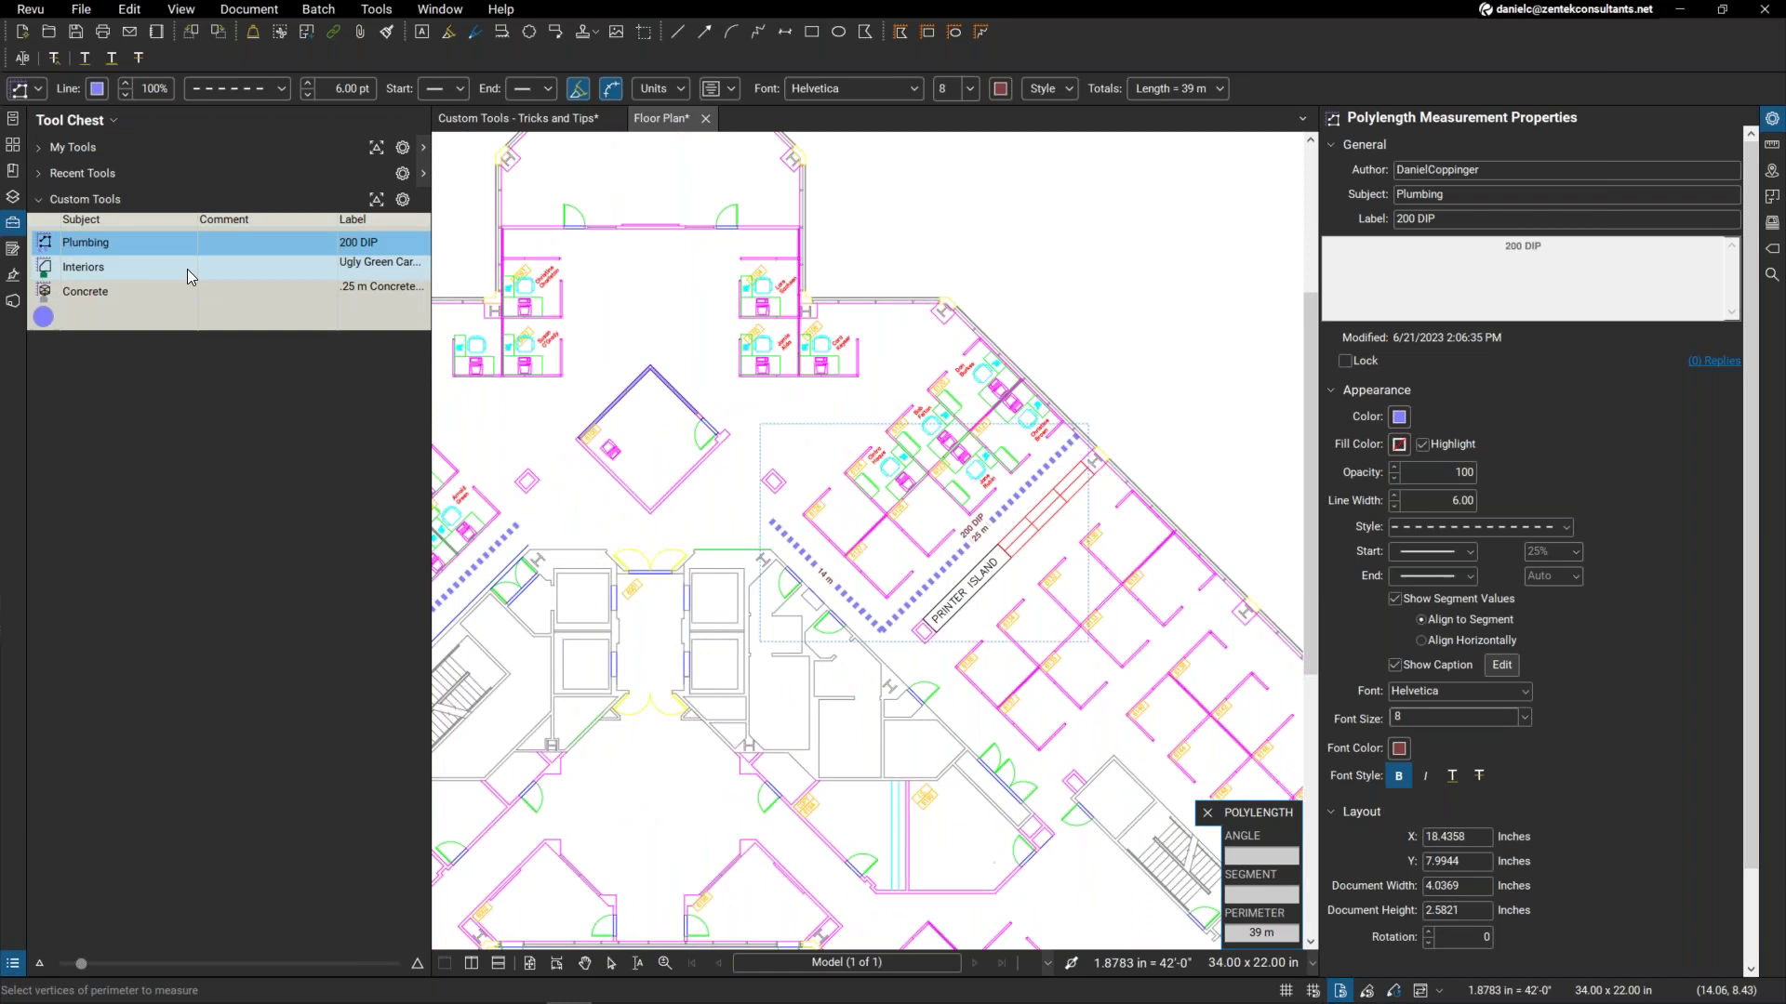
left_click(181, 276)
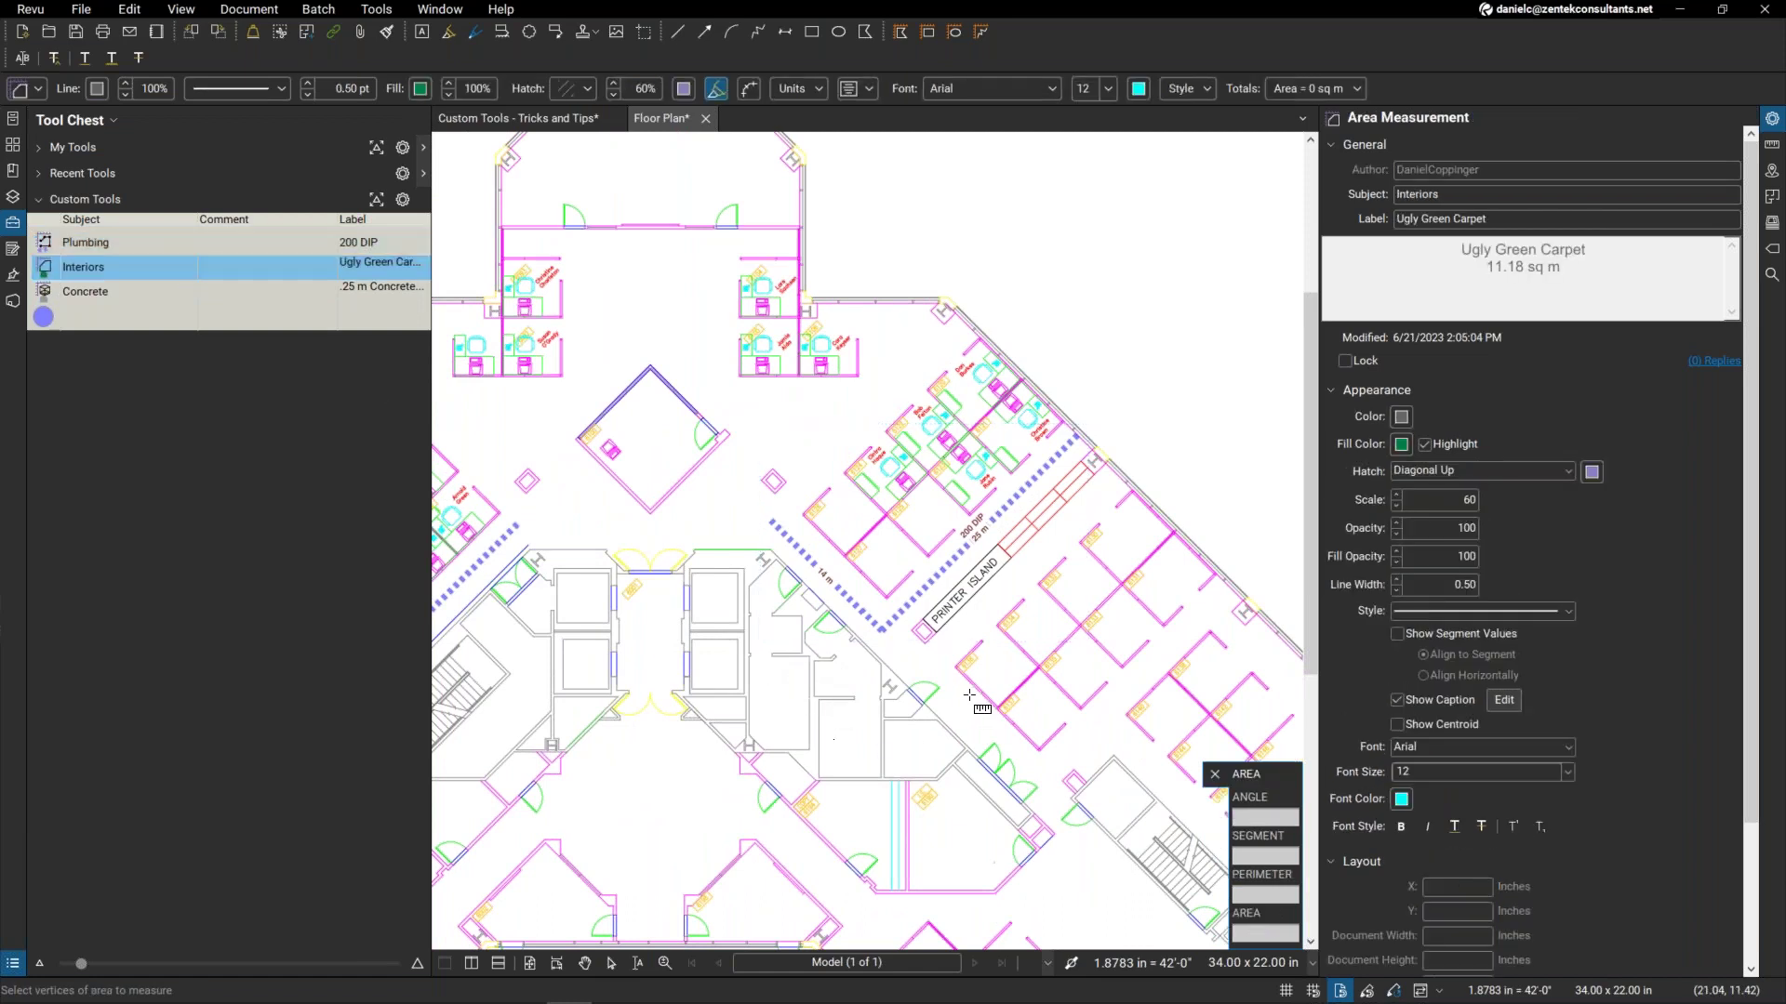
scroll(651, 507, "up", 3)
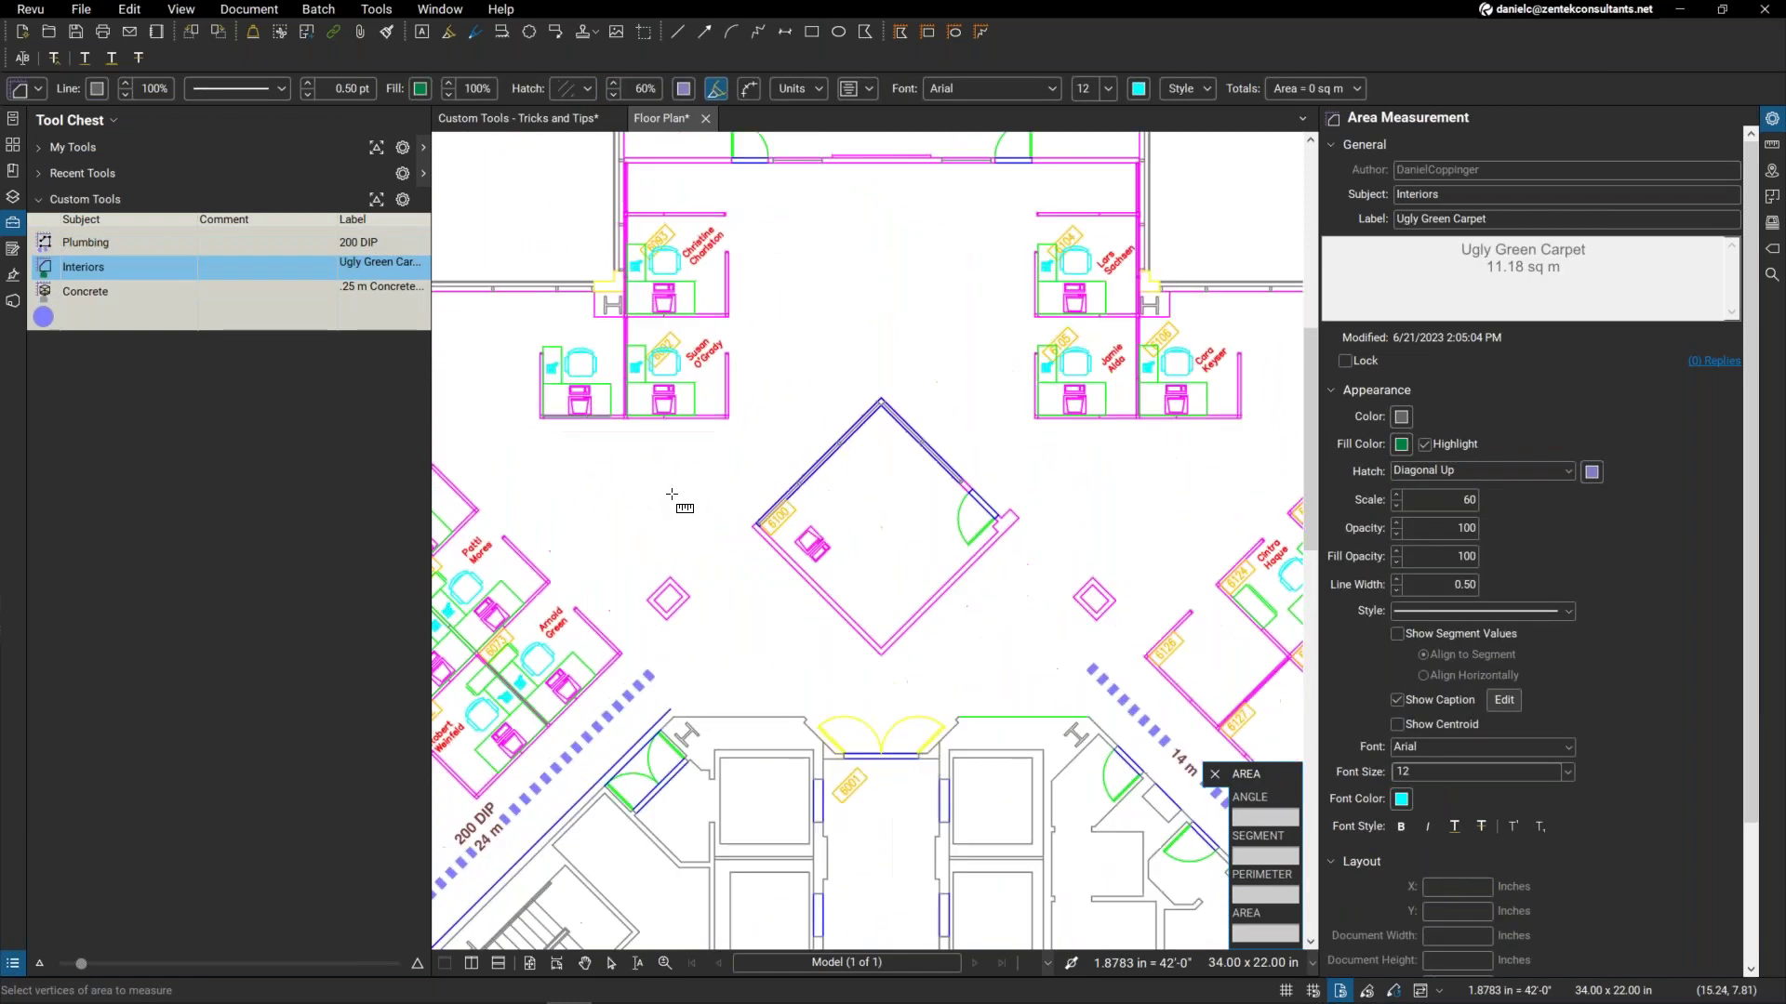
left_click(136, 264)
left_click_drag(718, 450, 668, 564)
scroll(666, 577, "up", 6)
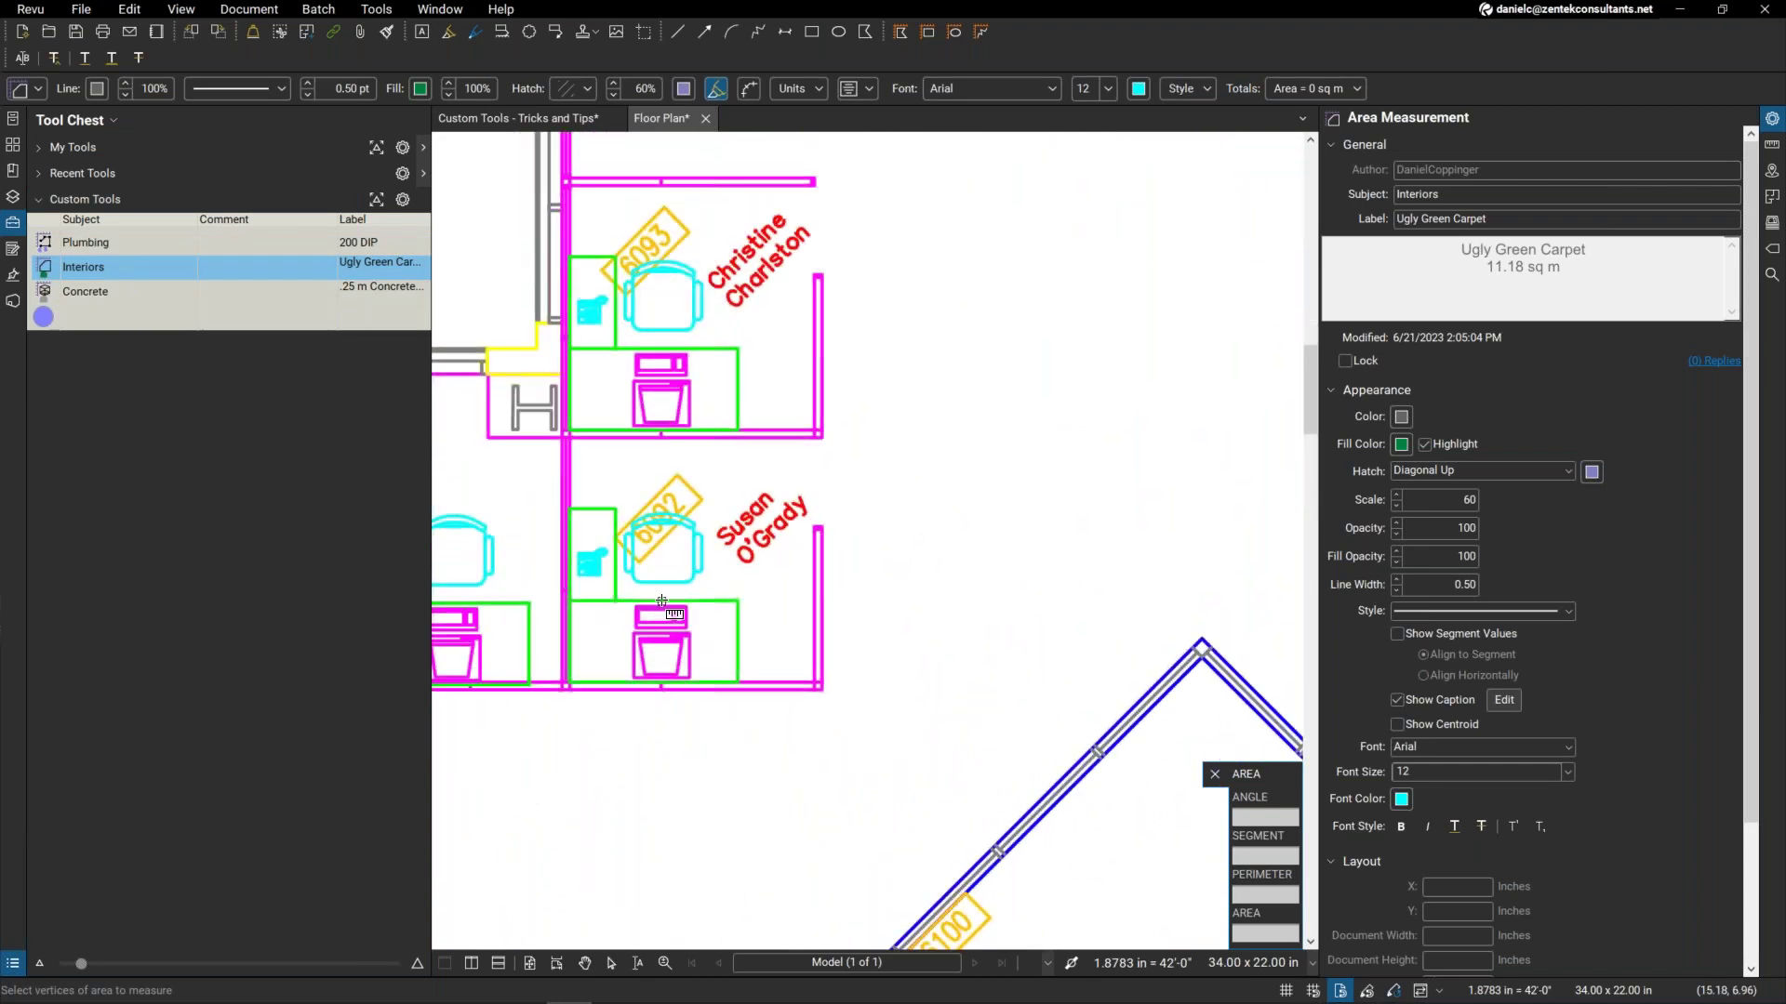
left_click(552, 400)
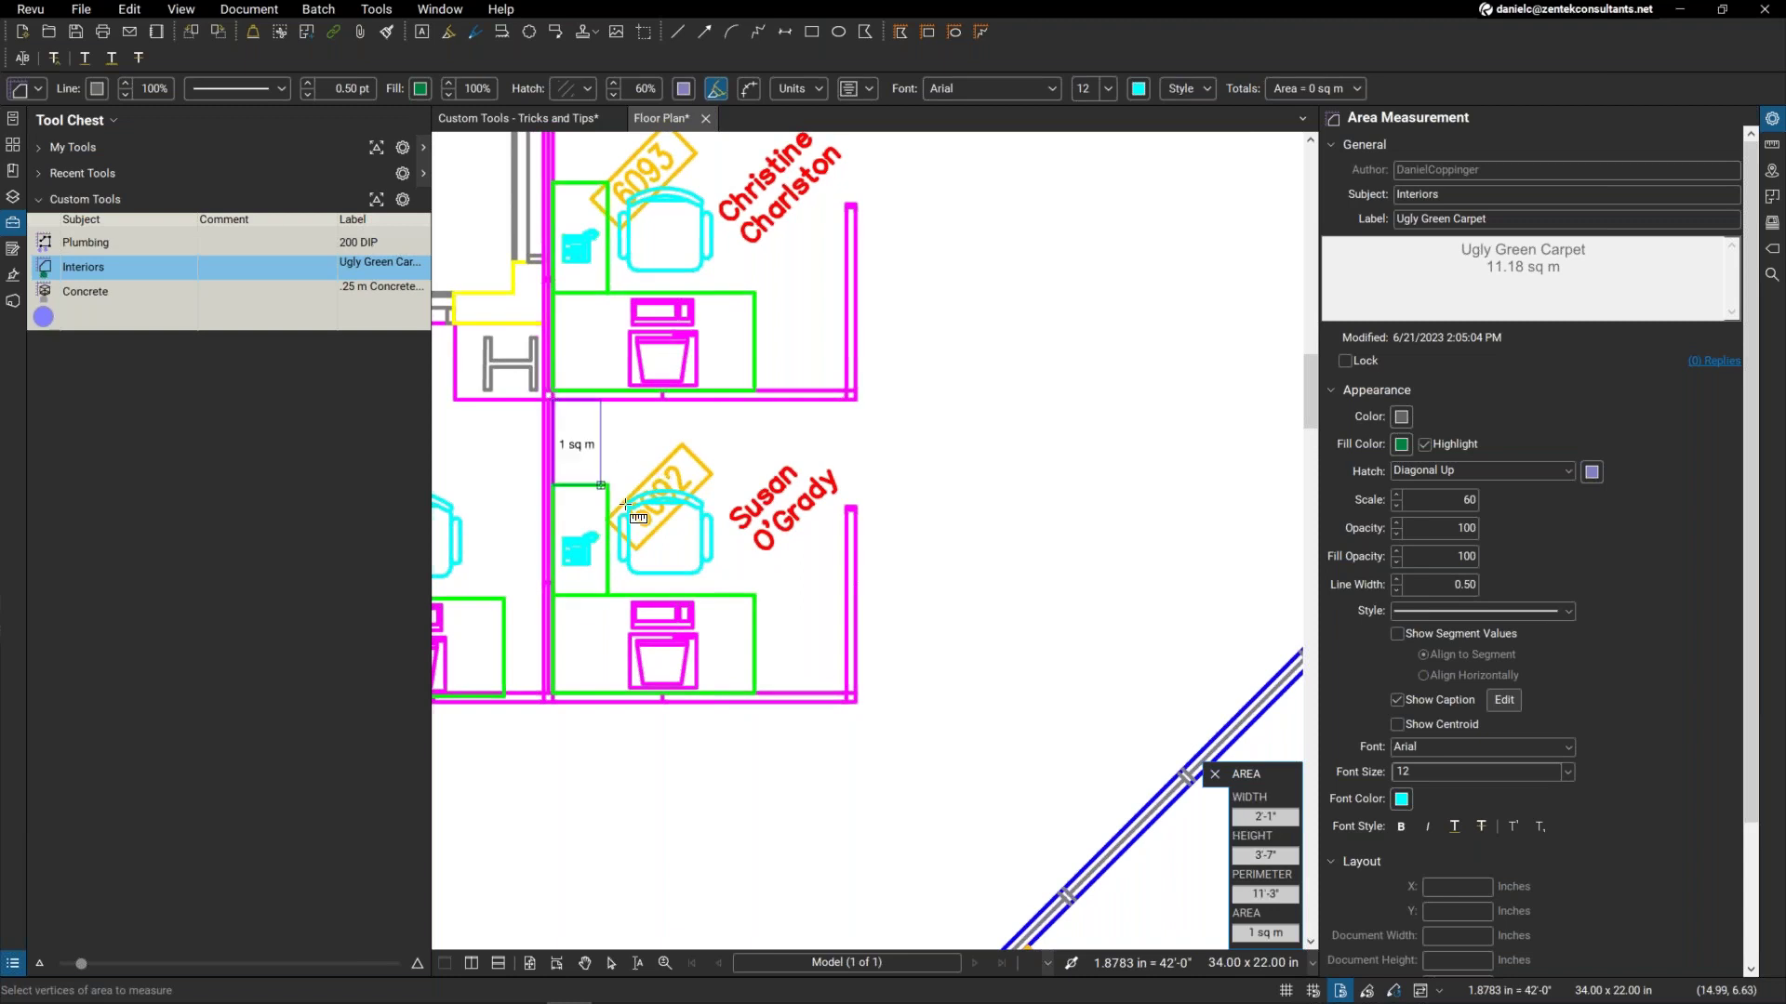
left_click(847, 692)
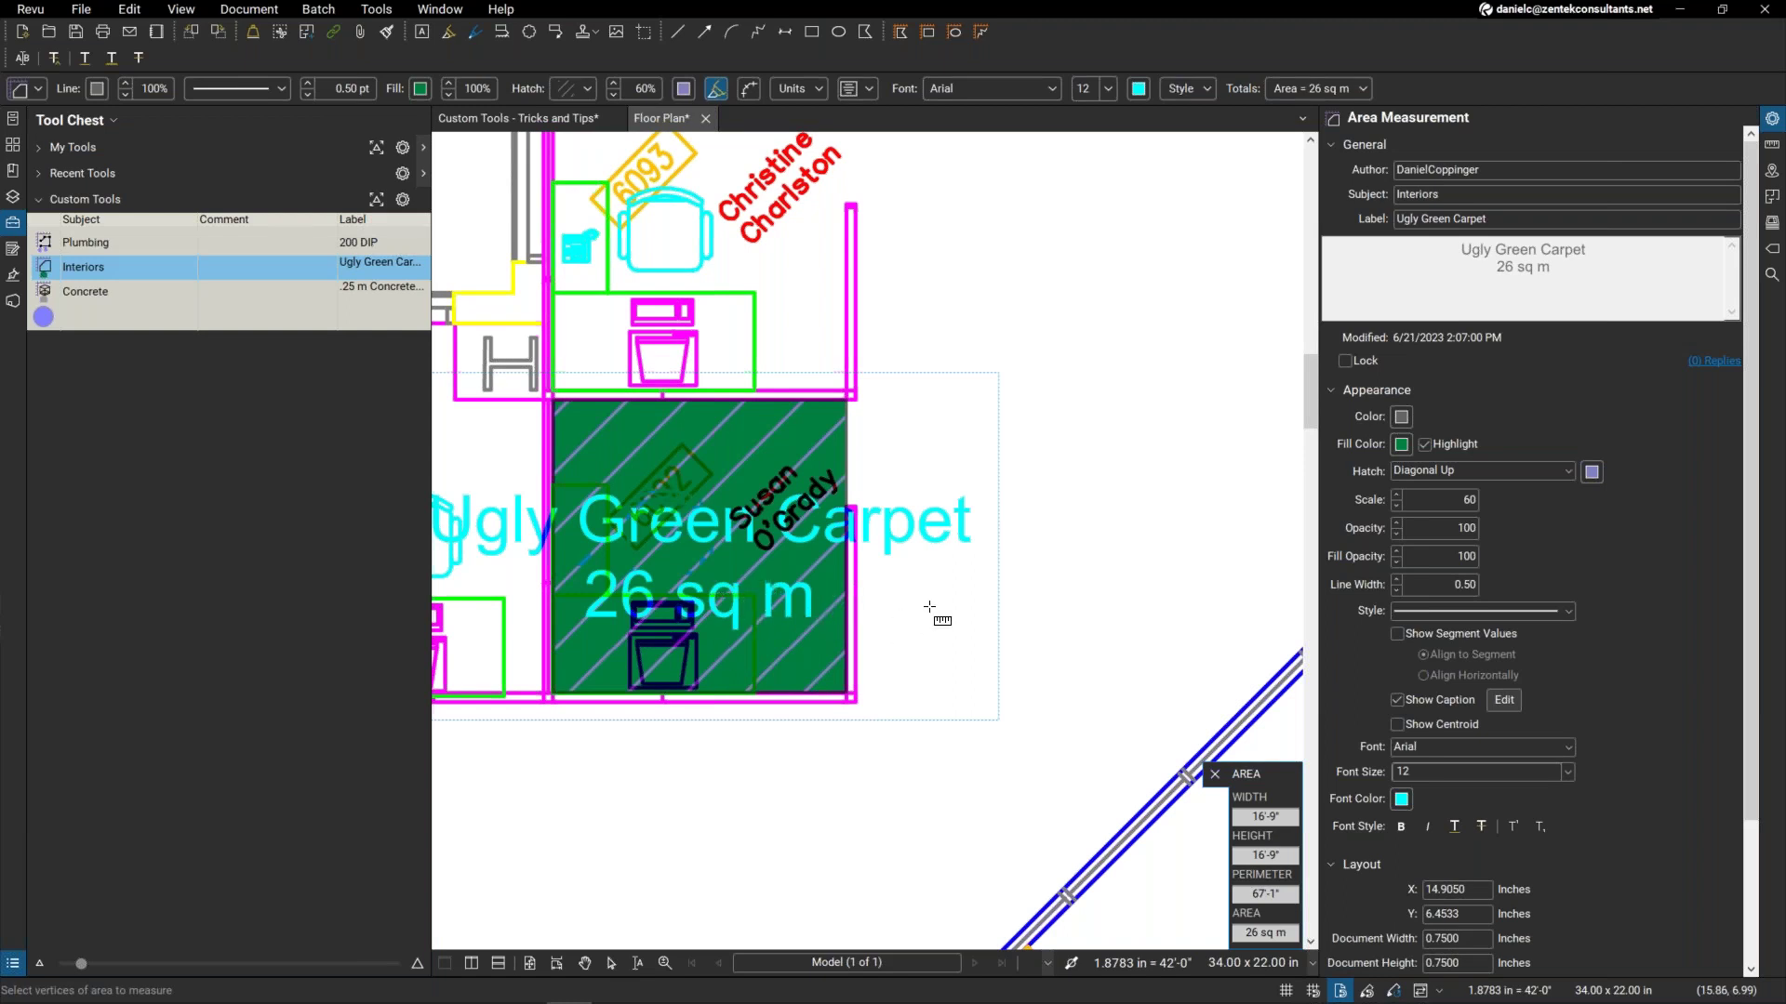
Place a .25 m Concrete Pad volume of about 10 m by 7 m in the open central area below the double doors.
scroll(932, 617, "down", 3)
scroll(955, 609, "down", 5)
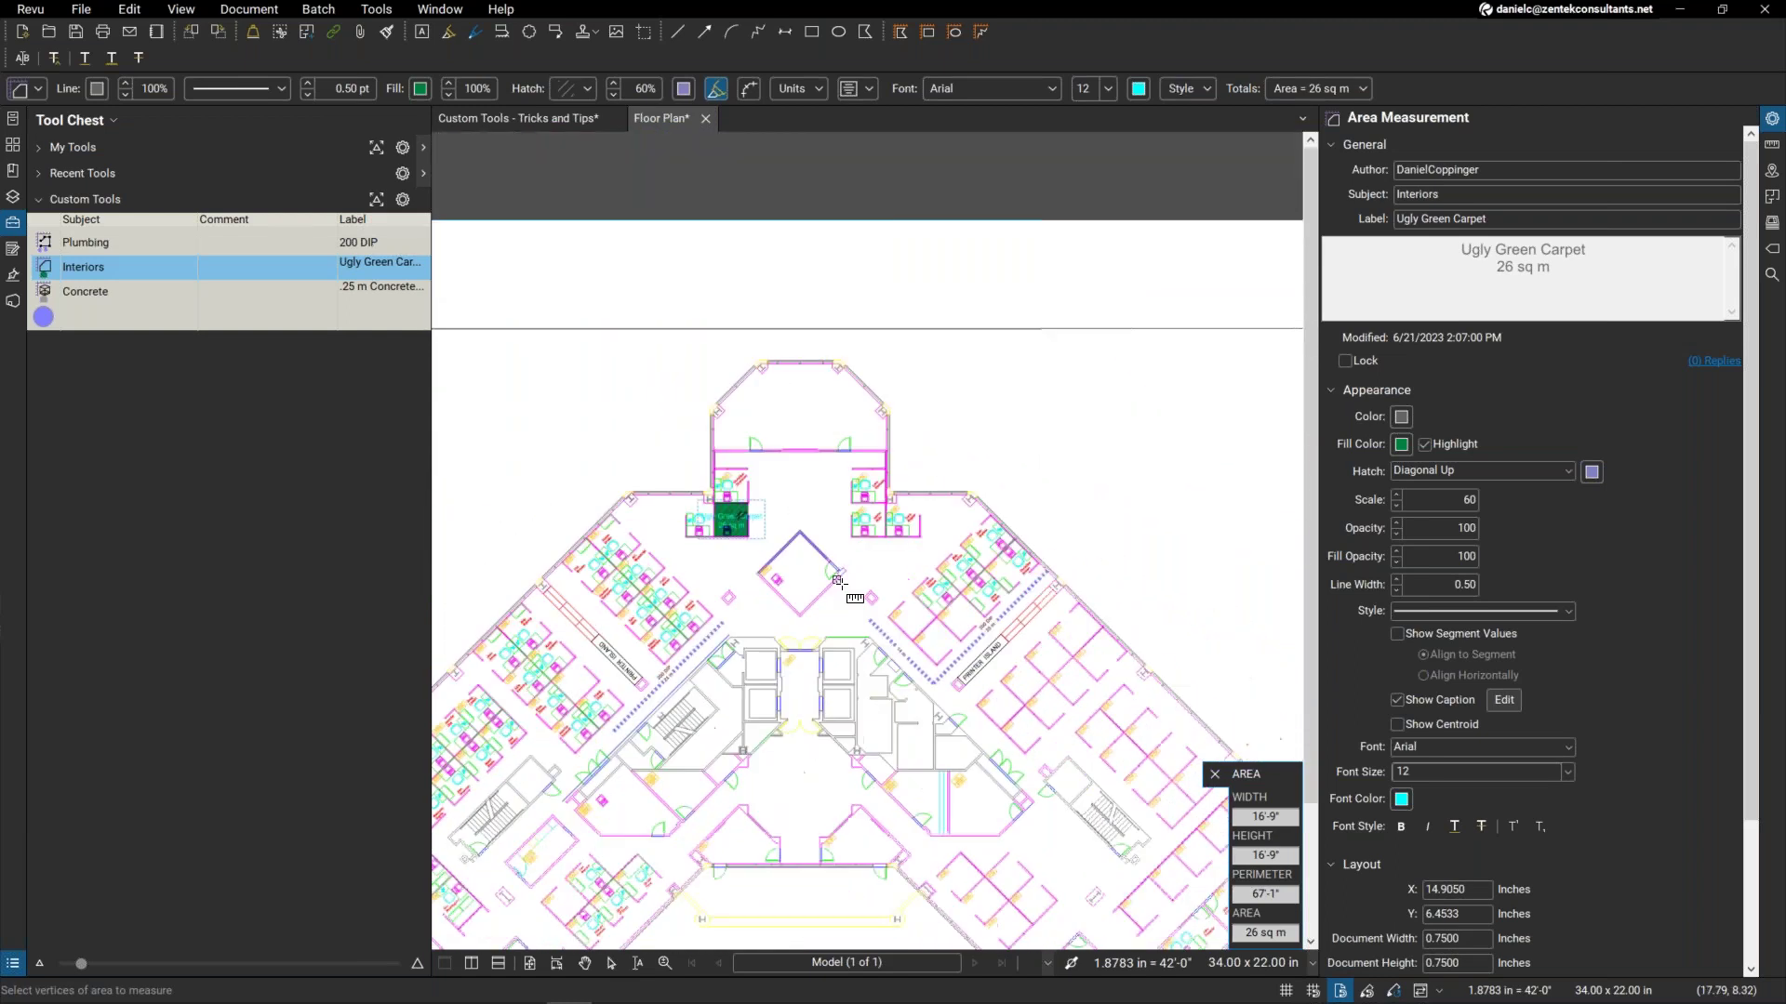
left_click(129, 292)
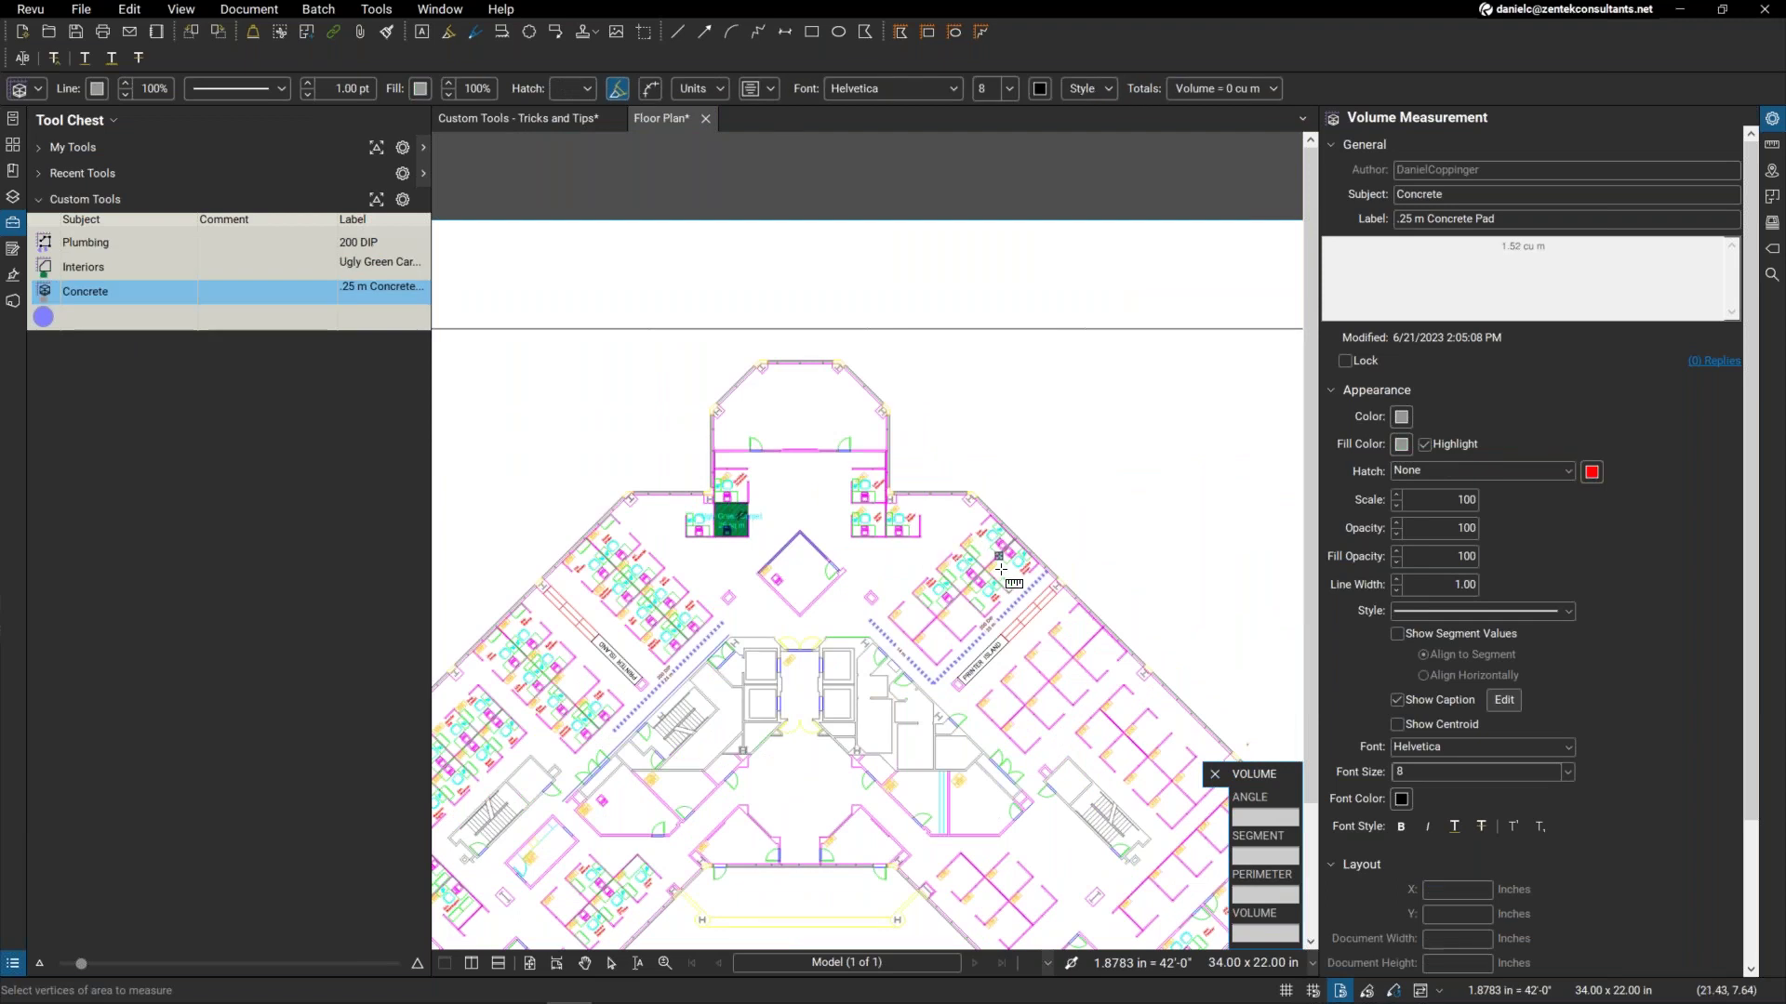
scroll(809, 848, "up", 8)
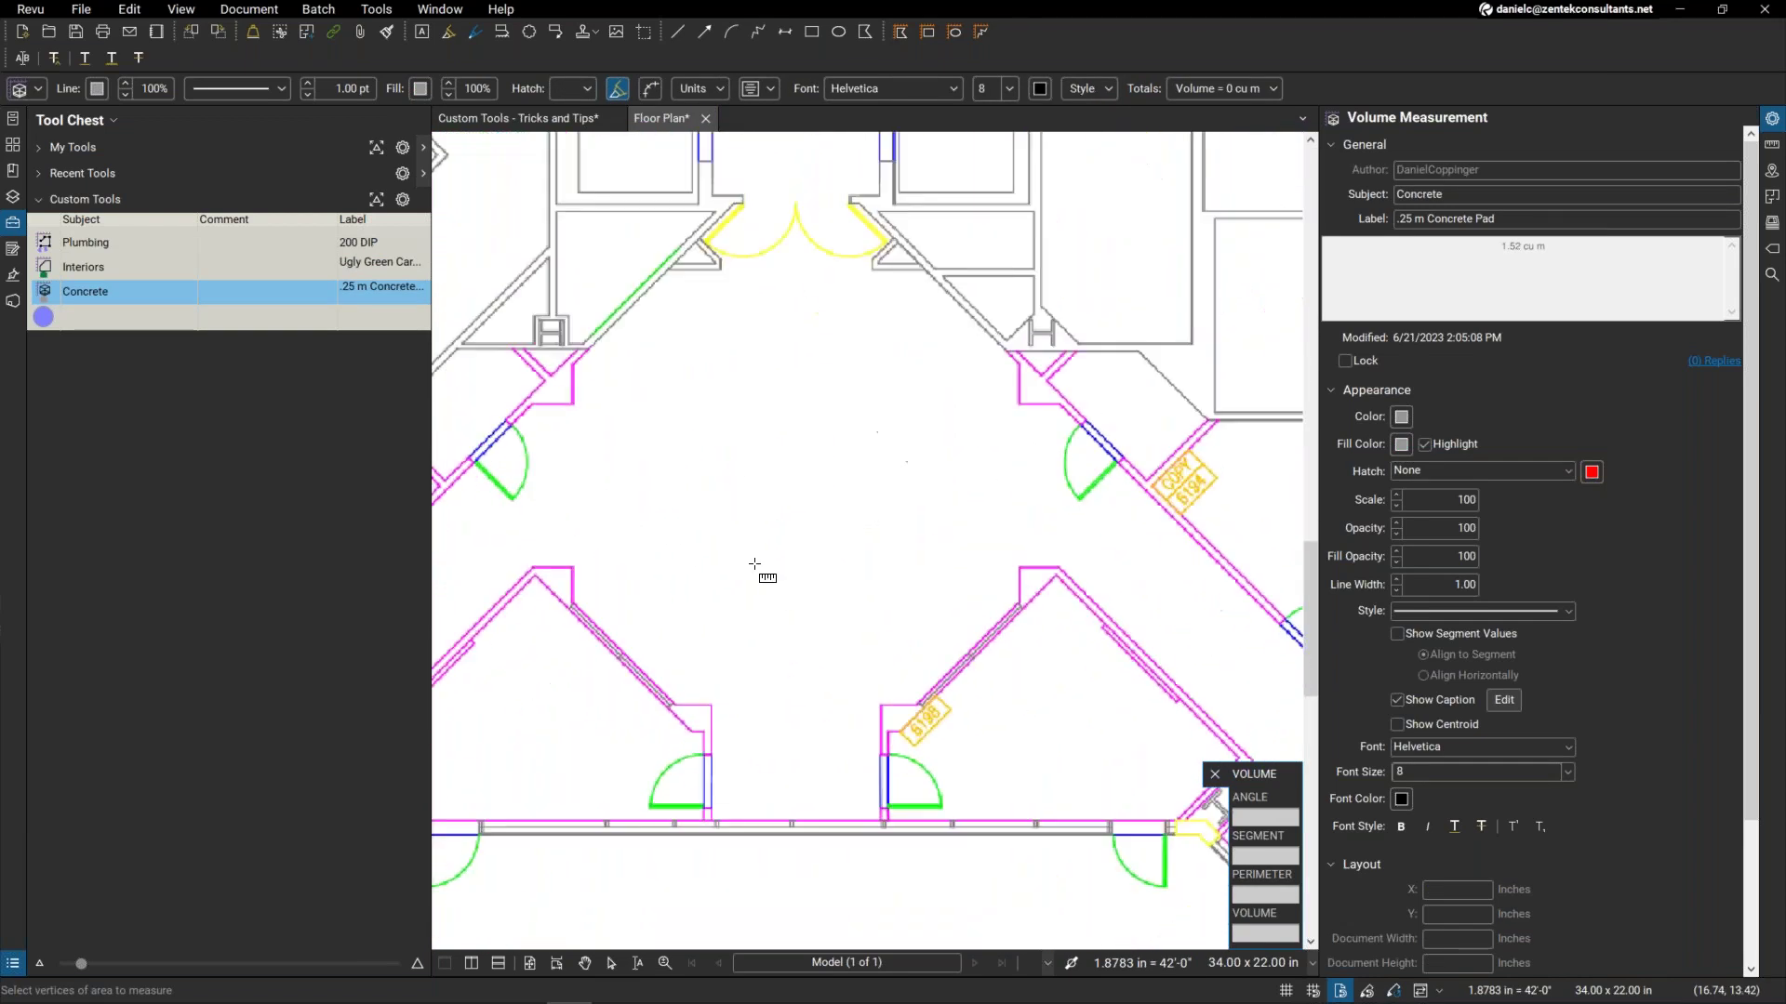
left_click_drag(677, 571, 964, 768)
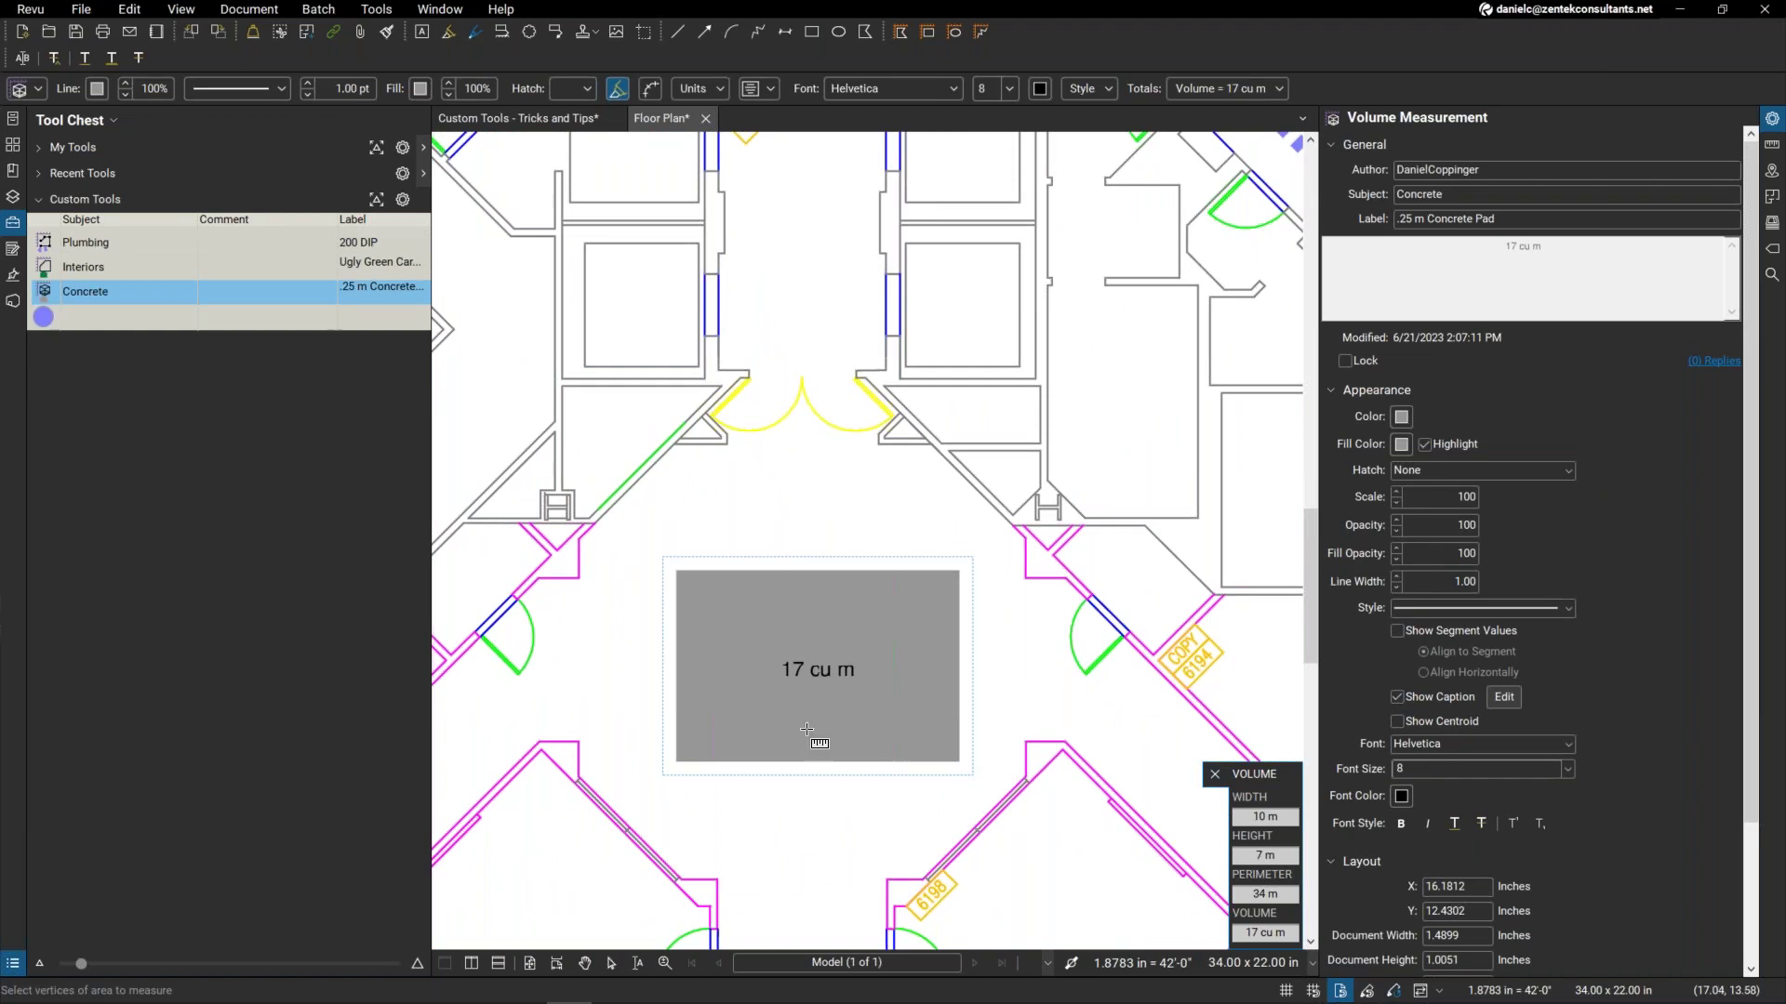
Show the Markups List to review the measurements by subject, and locate the Interiors markup on the floor plan.
scroll(888, 693, "down", 5)
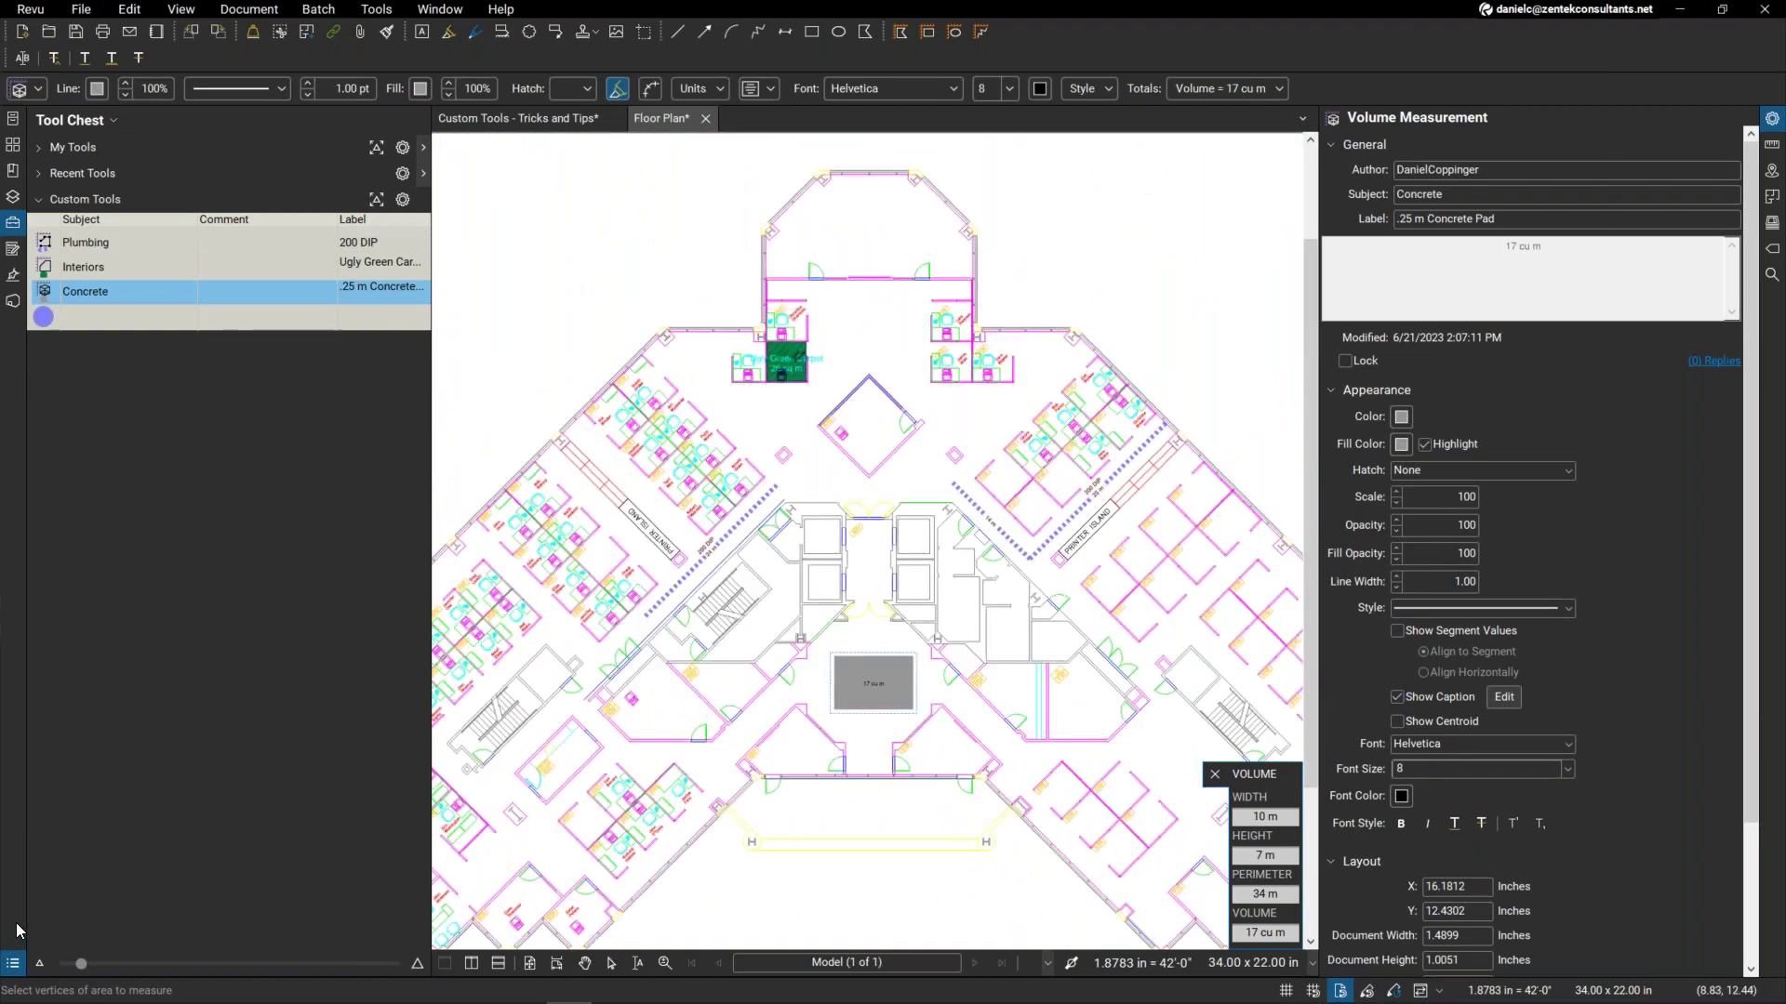
left_click(13, 964)
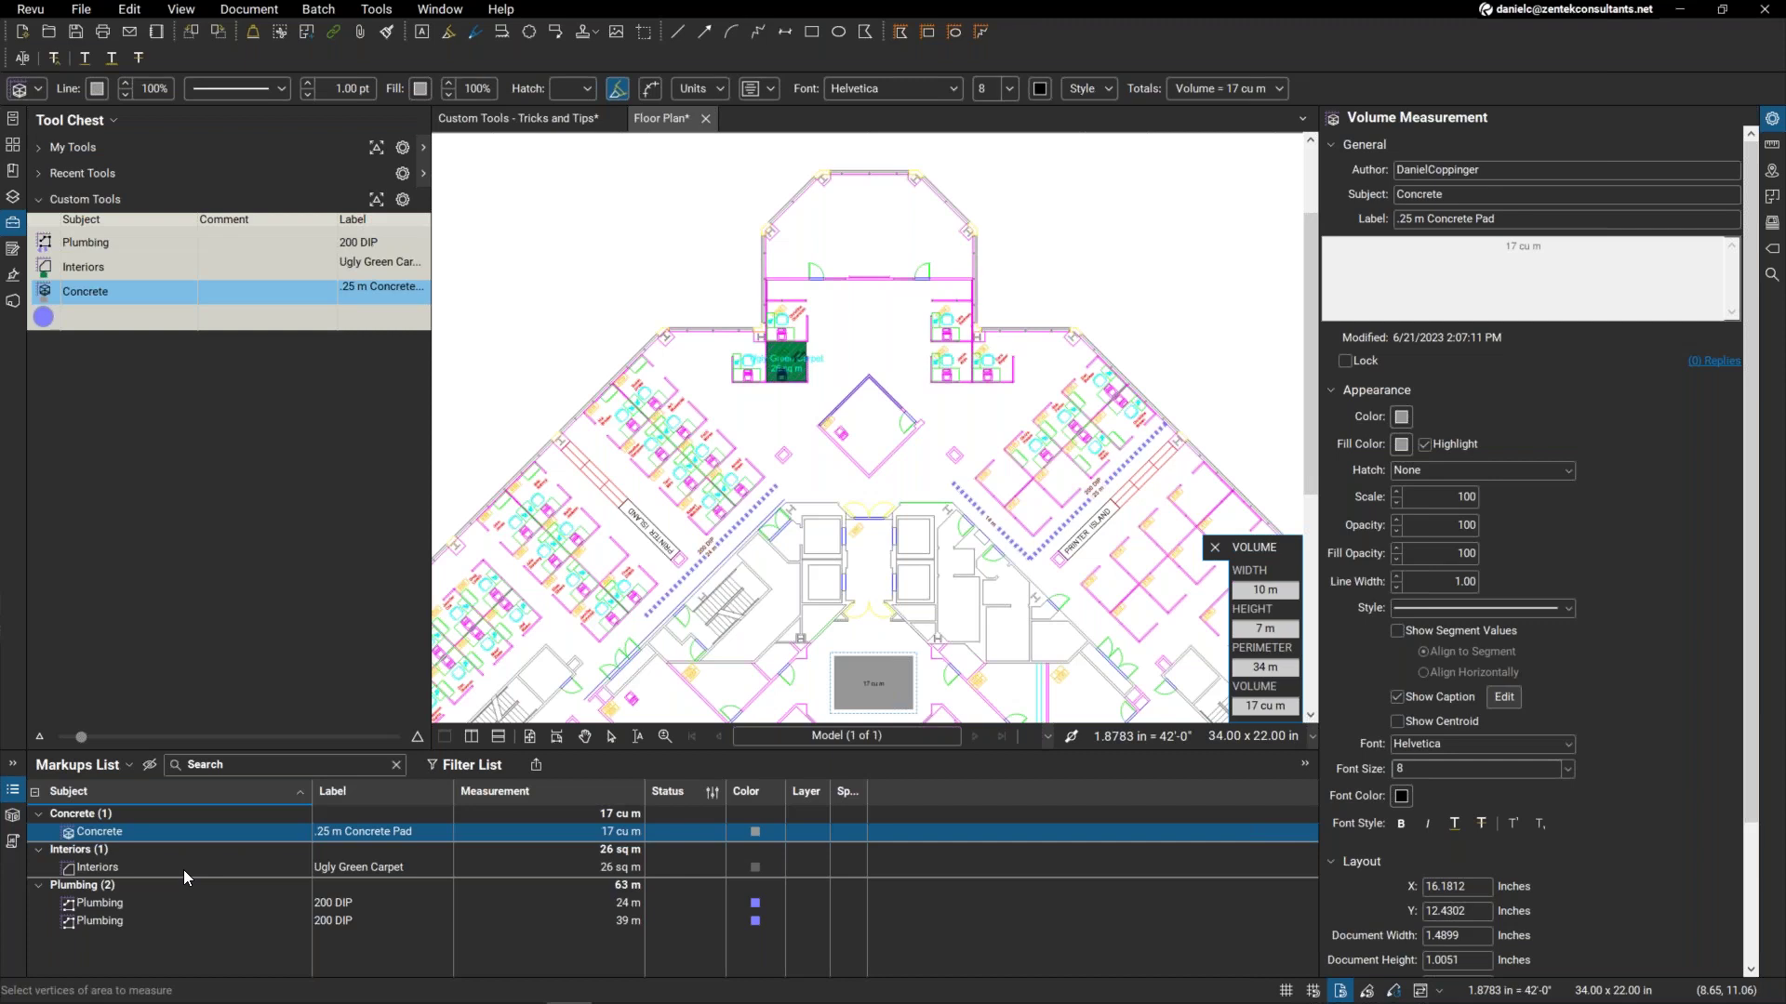
left_click(578, 867)
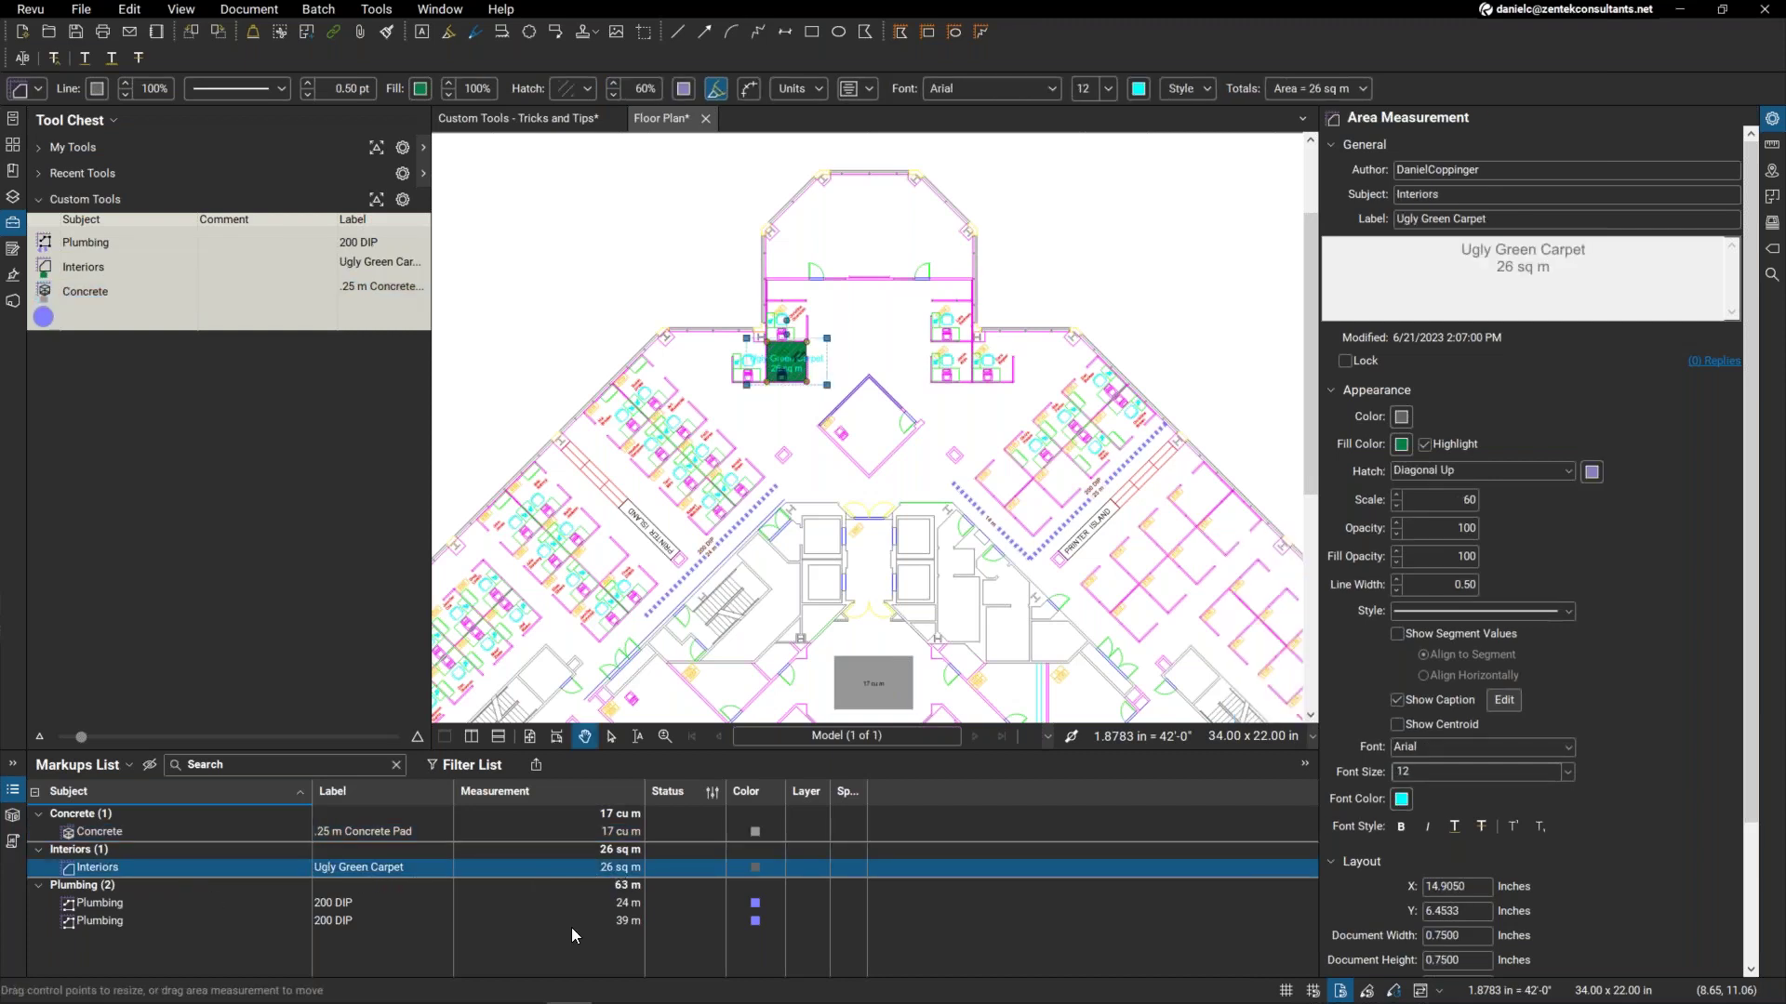
left_click_drag(853, 459, 786, 539)
scroll(769, 535, "down", 1)
scroll(787, 538, "up", 2)
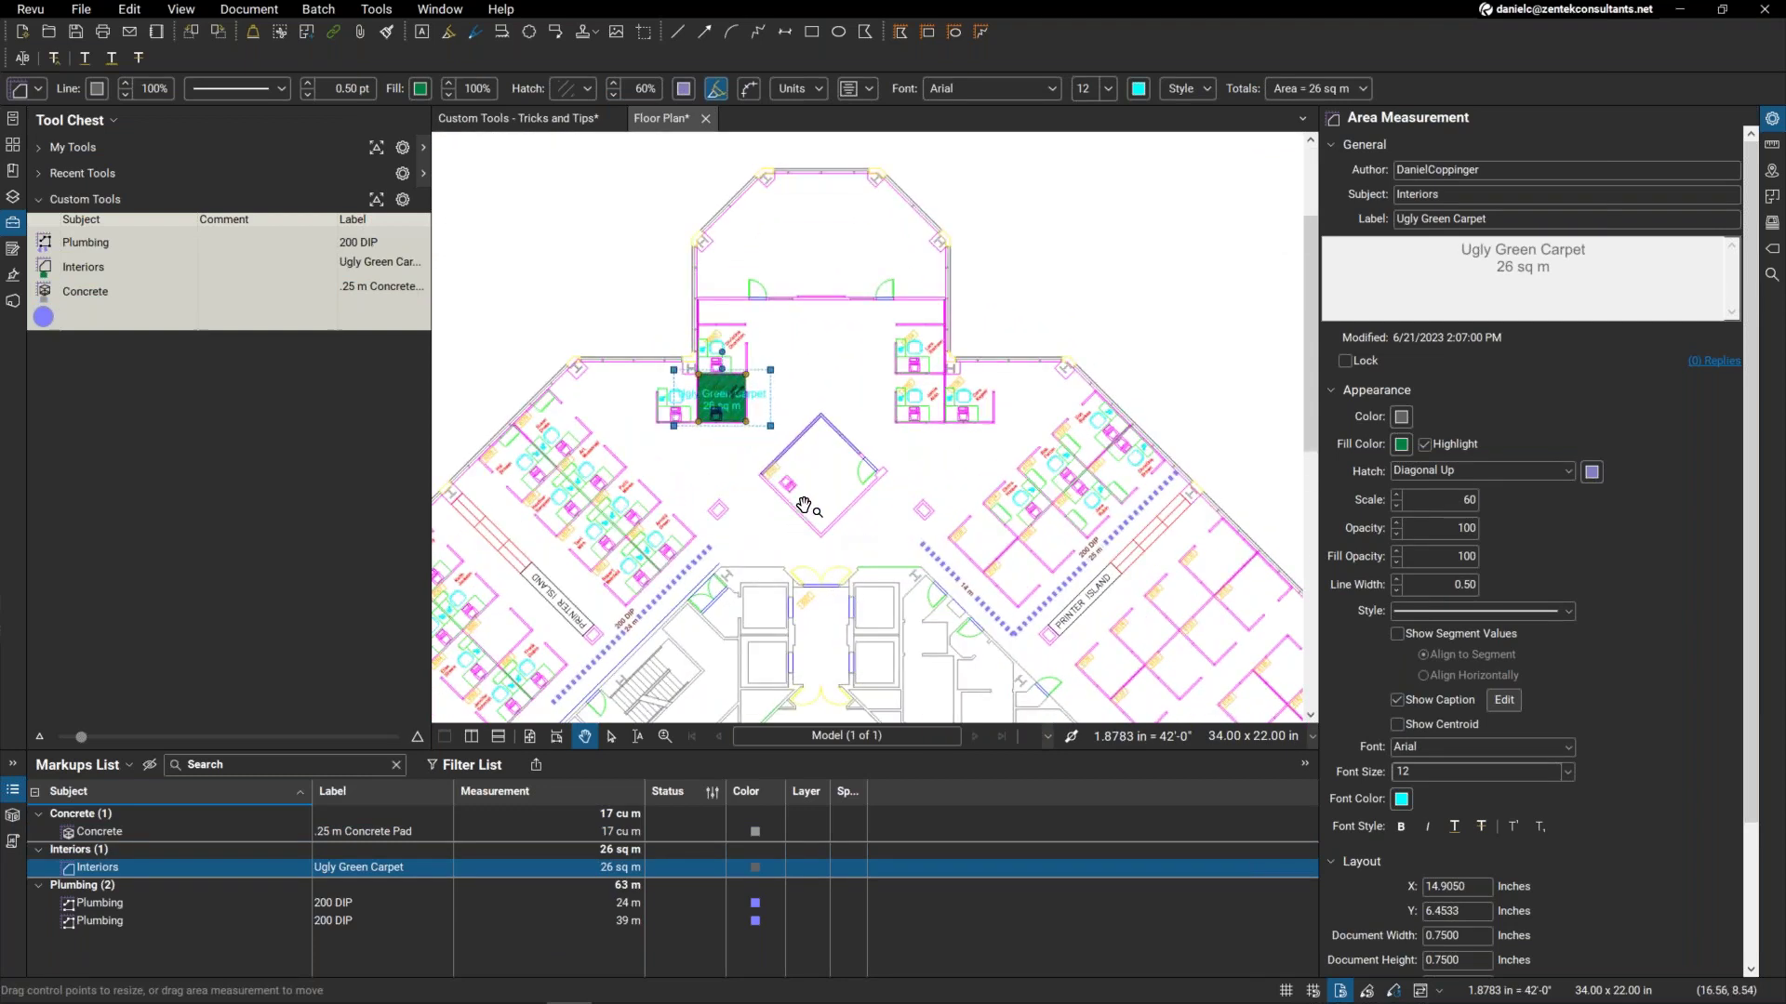
Set the subject of the unnamed ellipse tool in the Custom Tools set to Electrical.
left_click(109, 320)
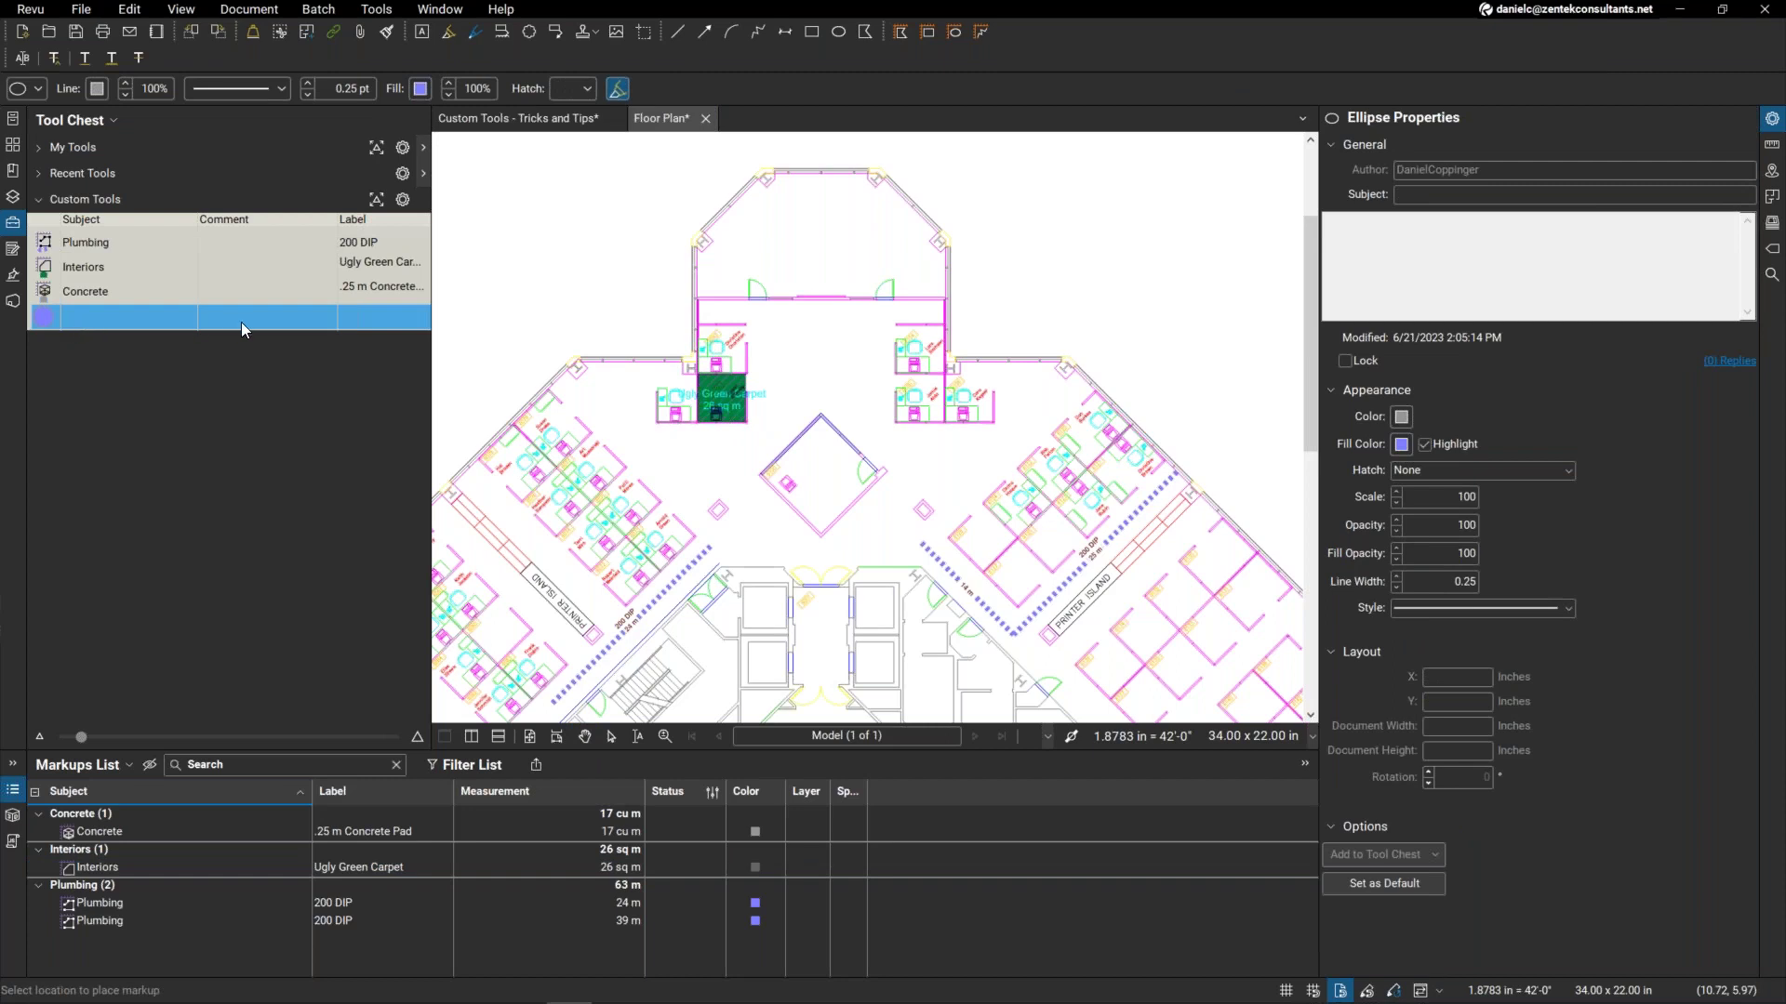
left_click(126, 320)
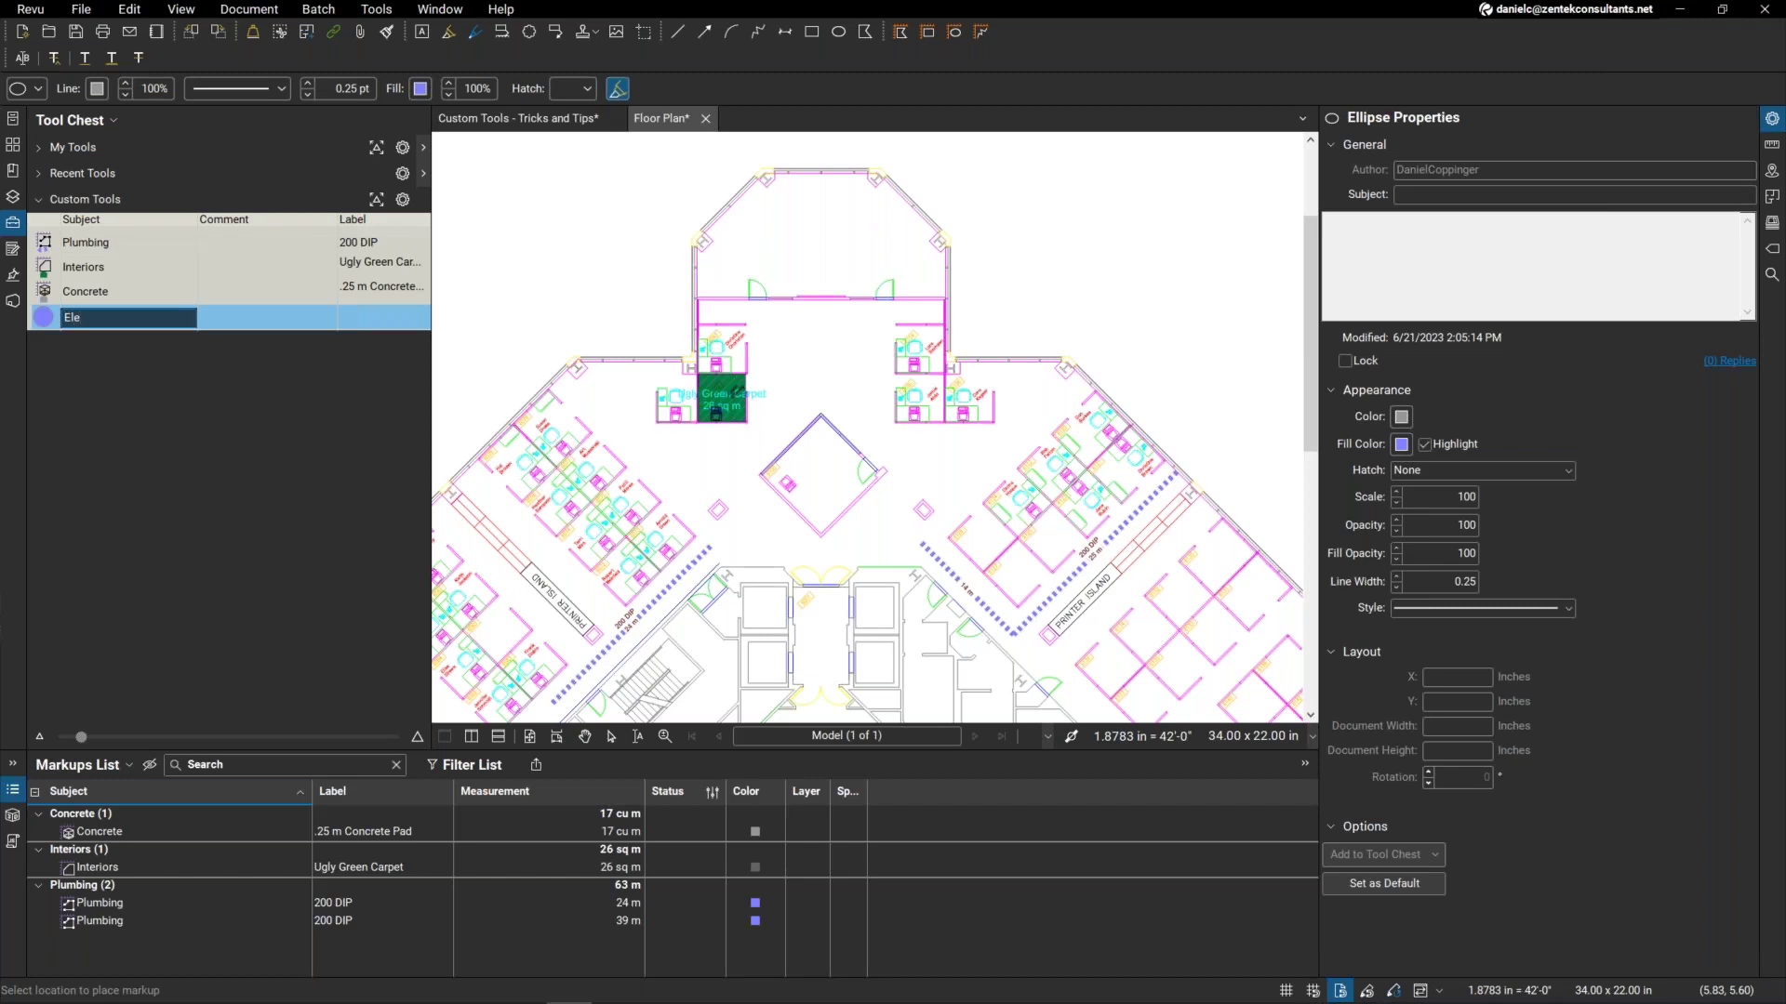
type("al")
key("Return")
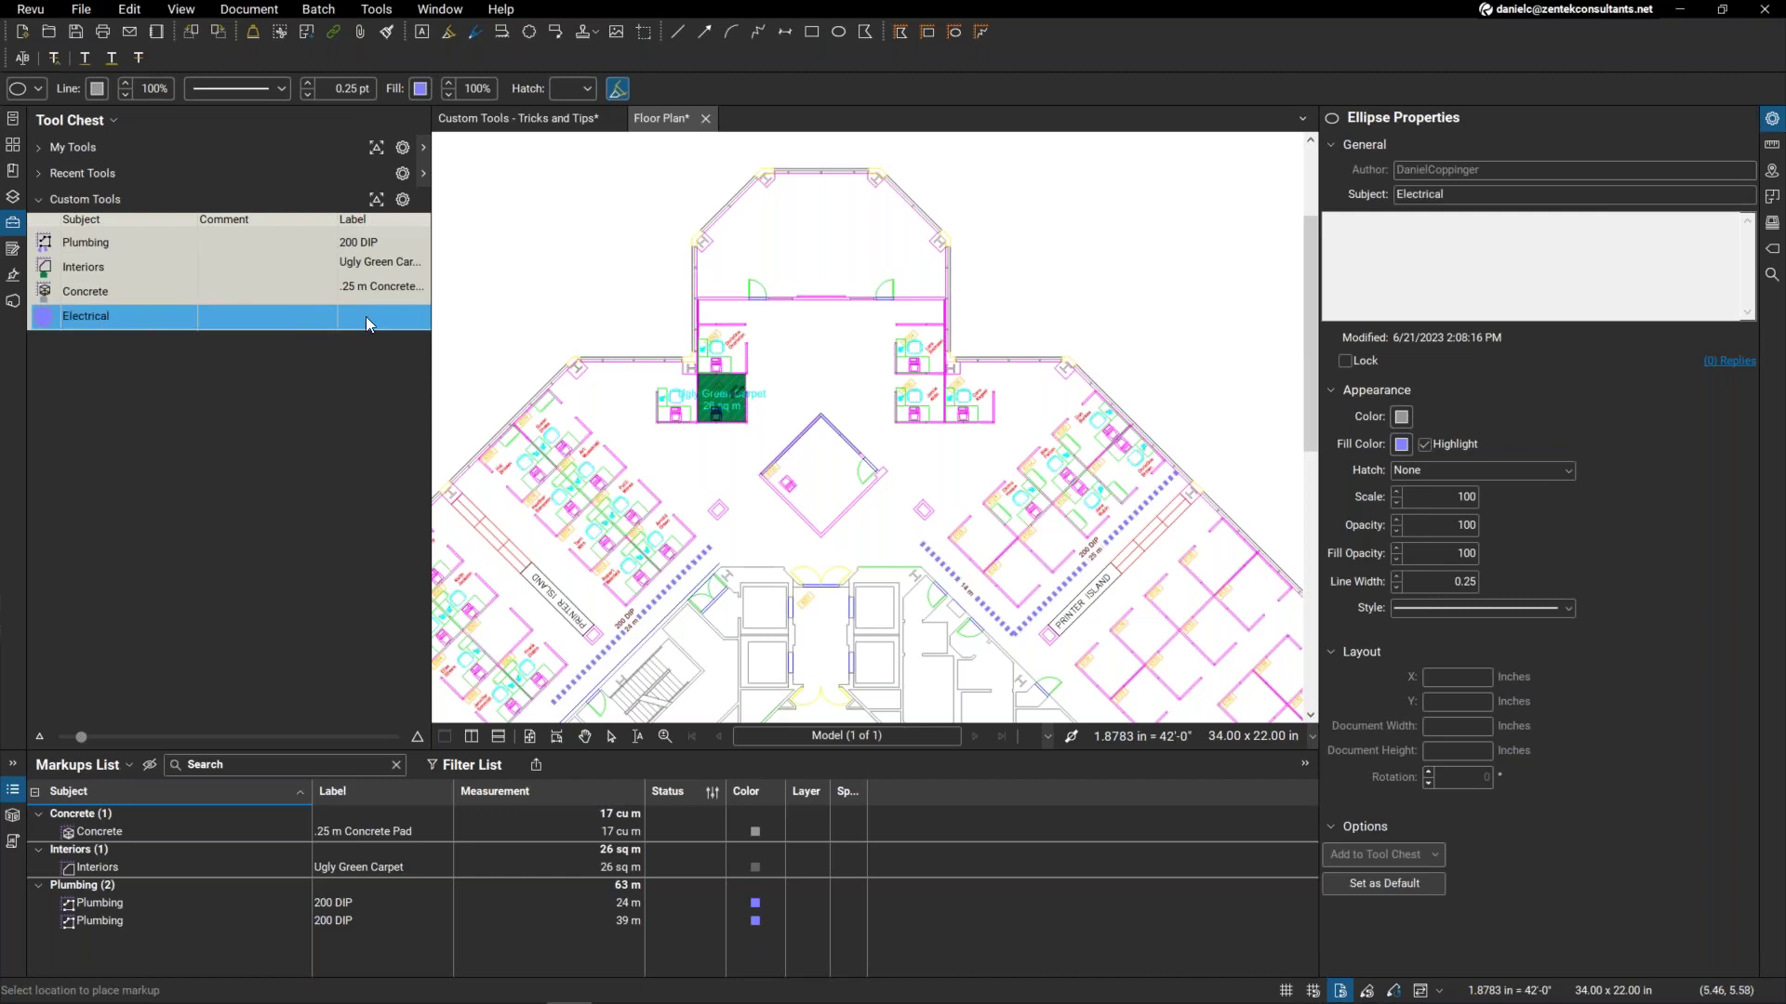
Change the ellipse tool's subject to Floor Outlets.
right_click(370, 317)
left_click(269, 314)
left_click(136, 316)
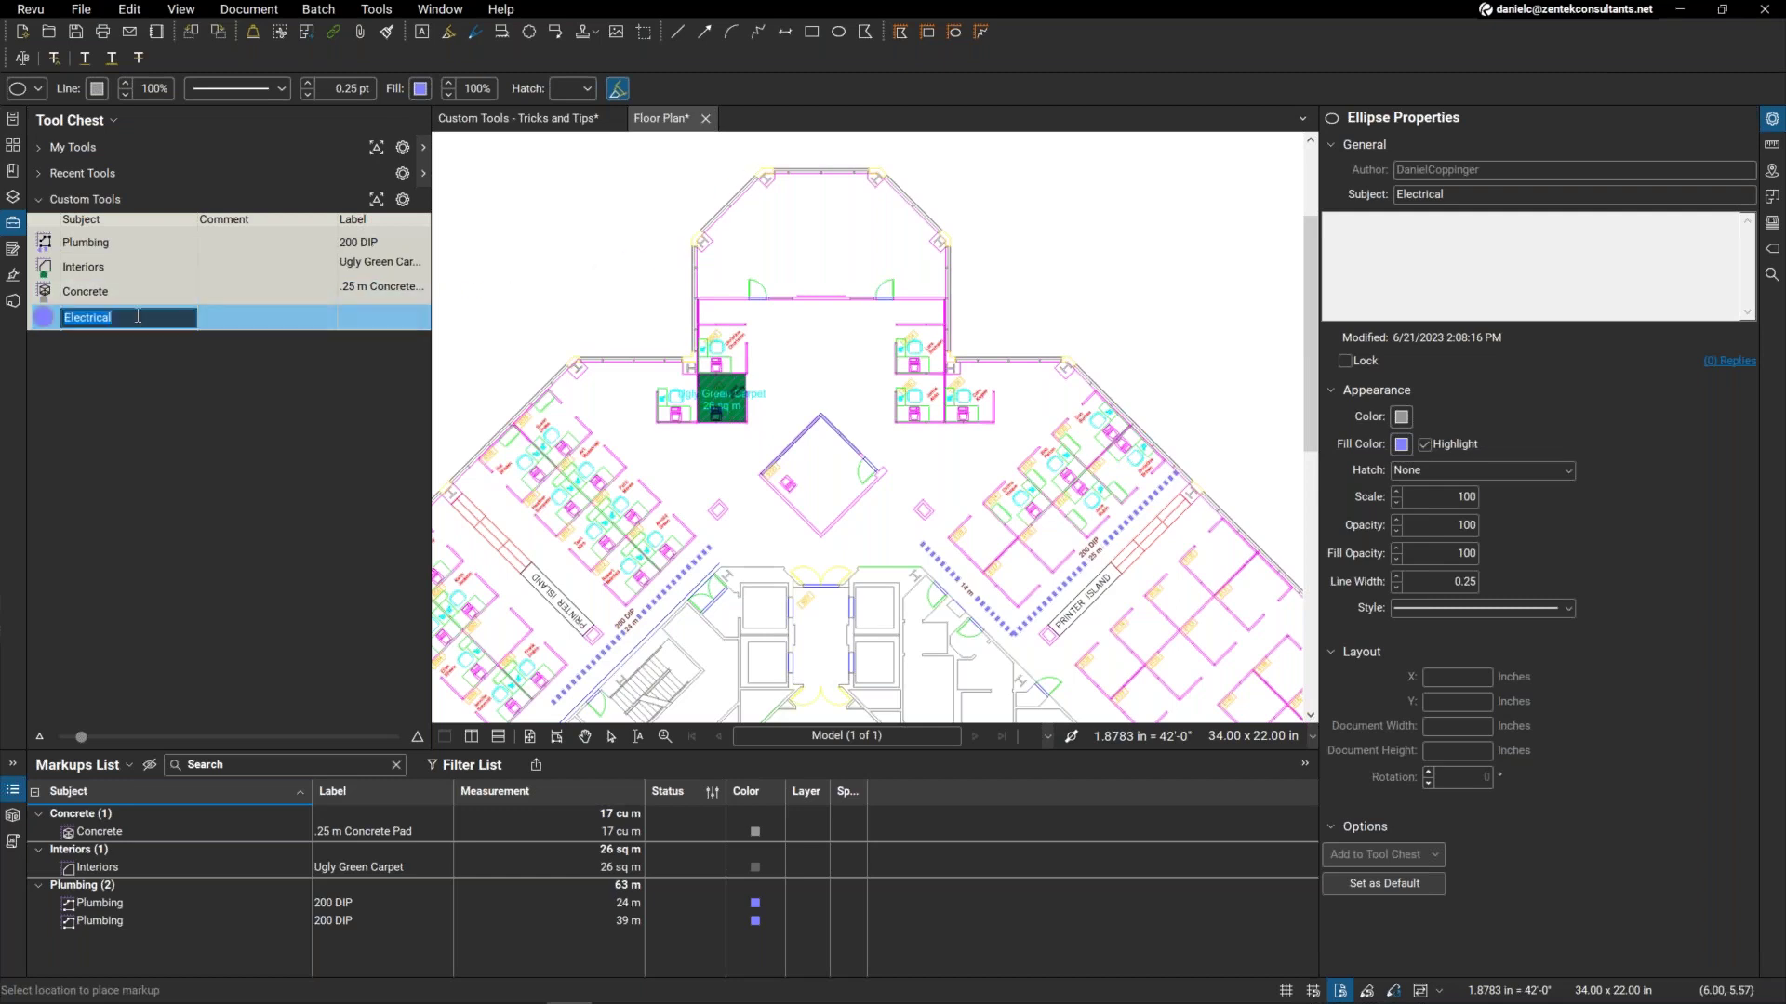
type("Floor Ou")
left_click(229, 320)
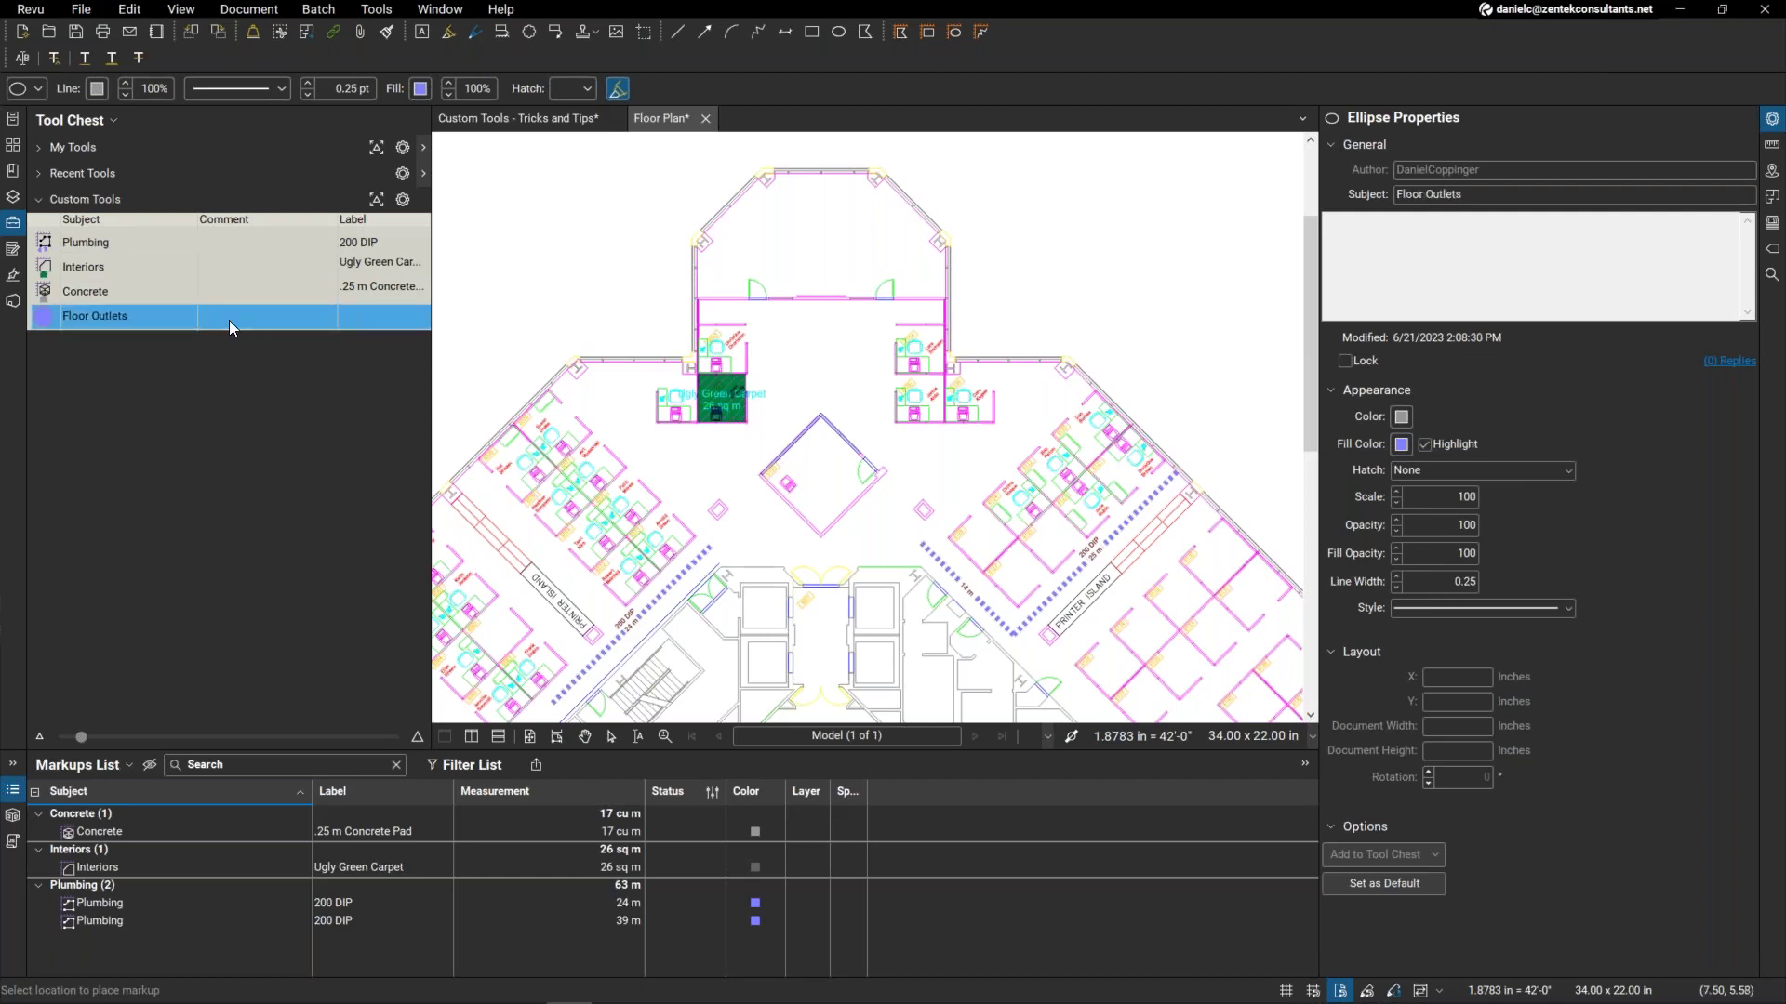
Create a count tool from the Floor Outlets ellipse in the Custom Tools set.
right_click(105, 328)
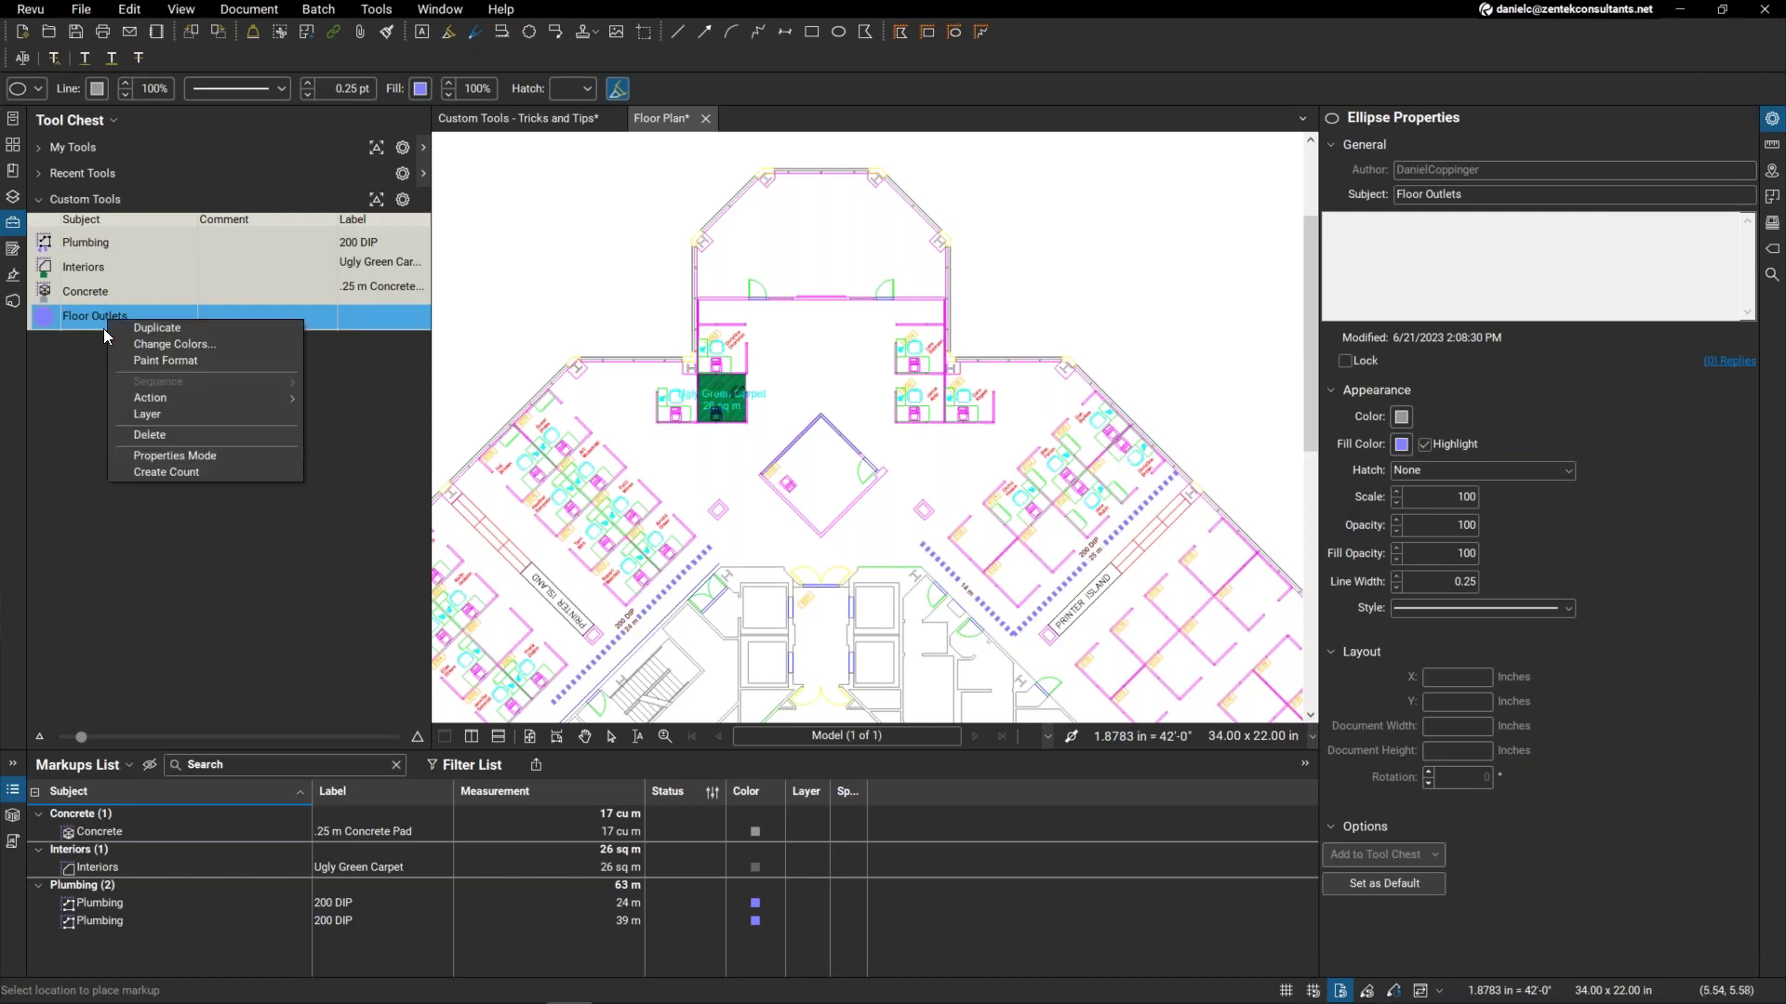
left_click(176, 473)
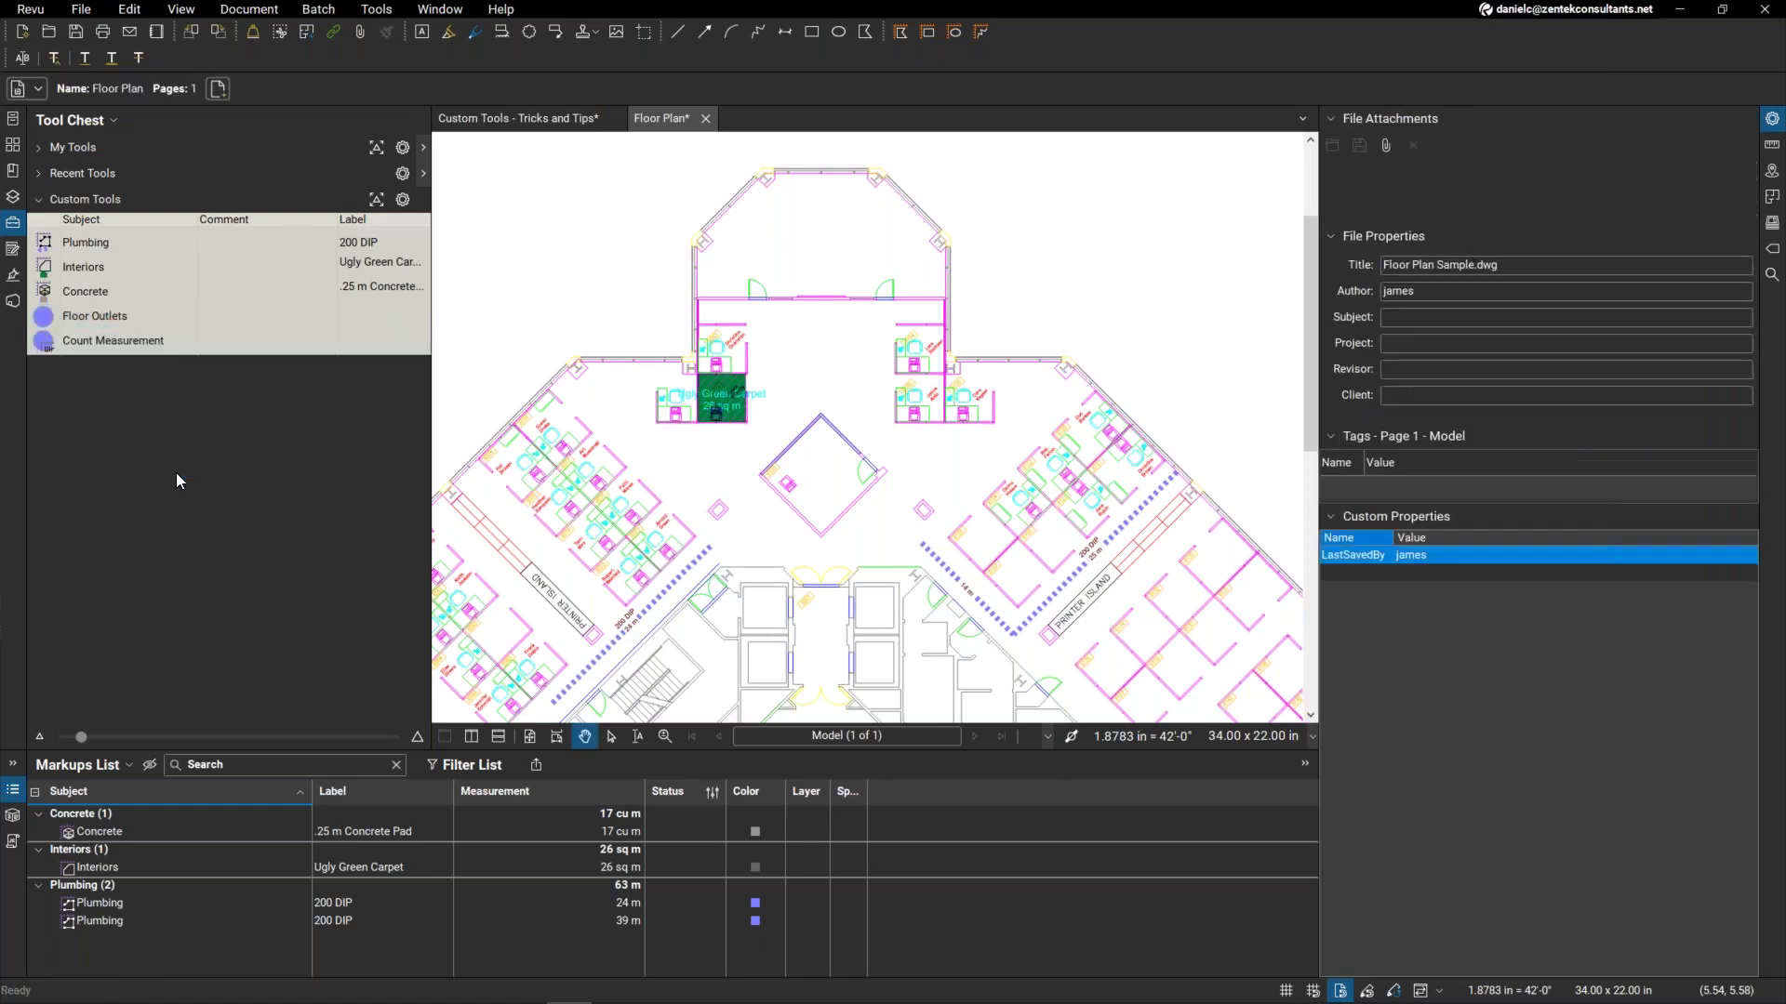
left_click(103, 322)
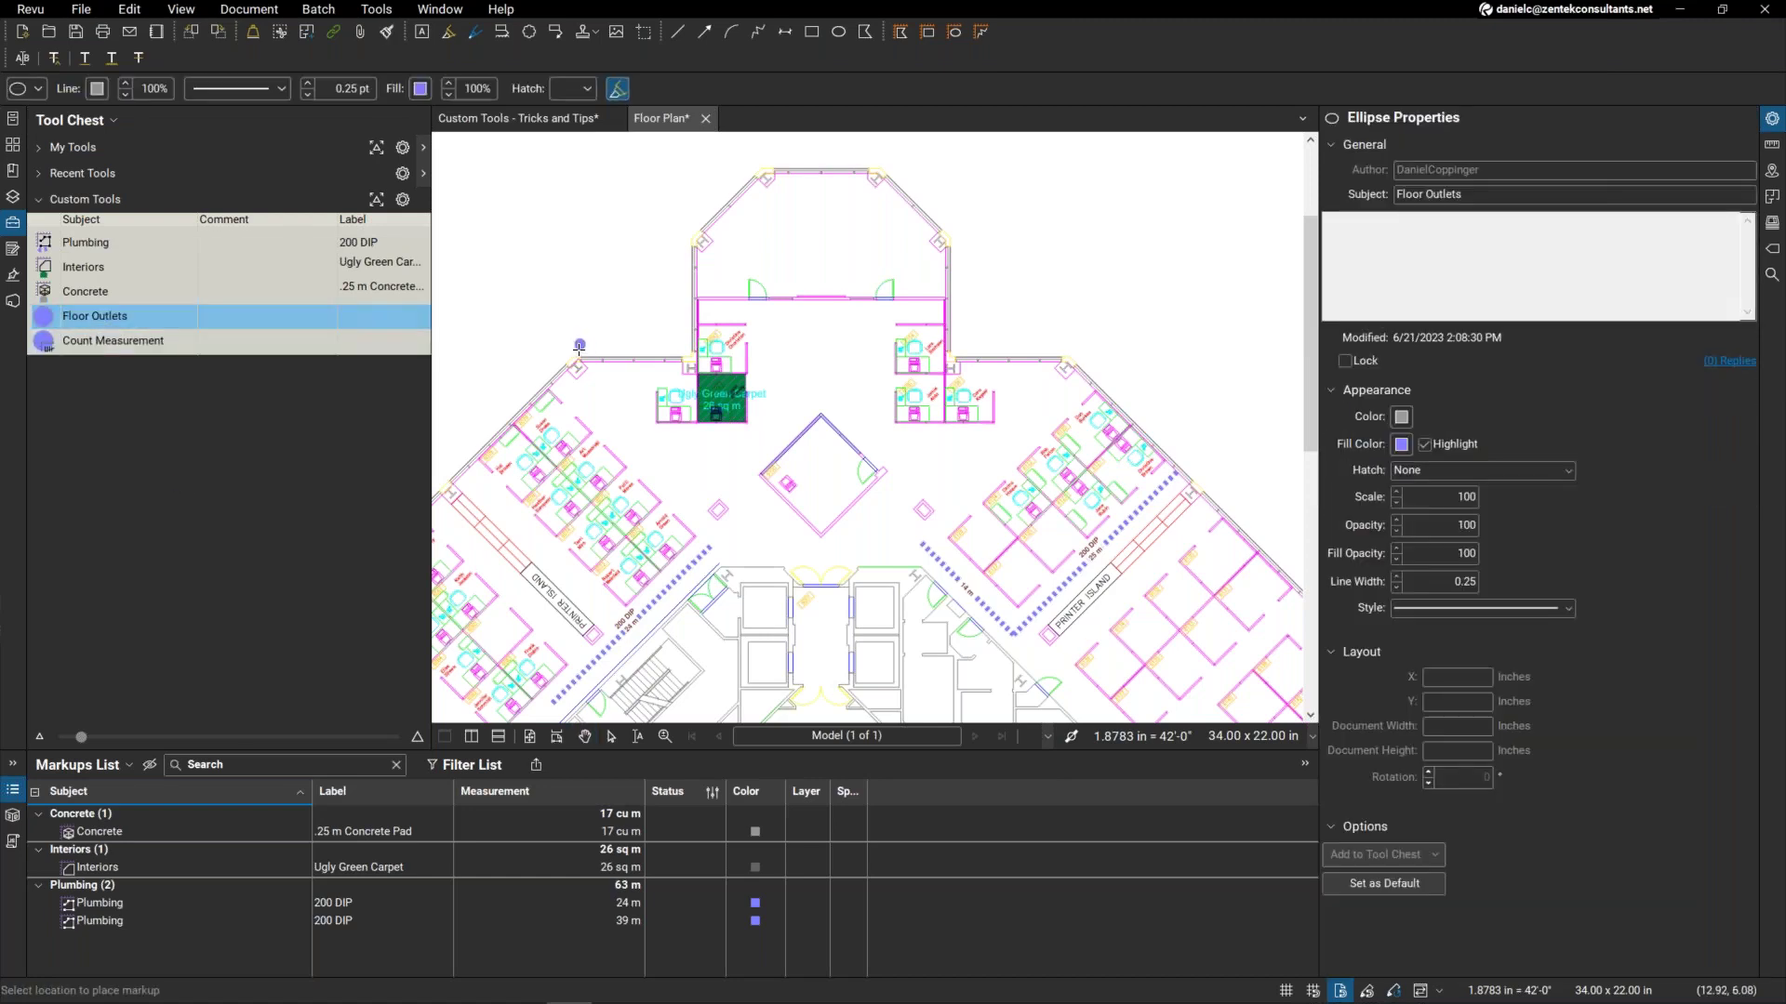
Set the new count tool's subject to Electrical and its label to Floor Outlets in the Custom Tools set.
left_click(149, 342)
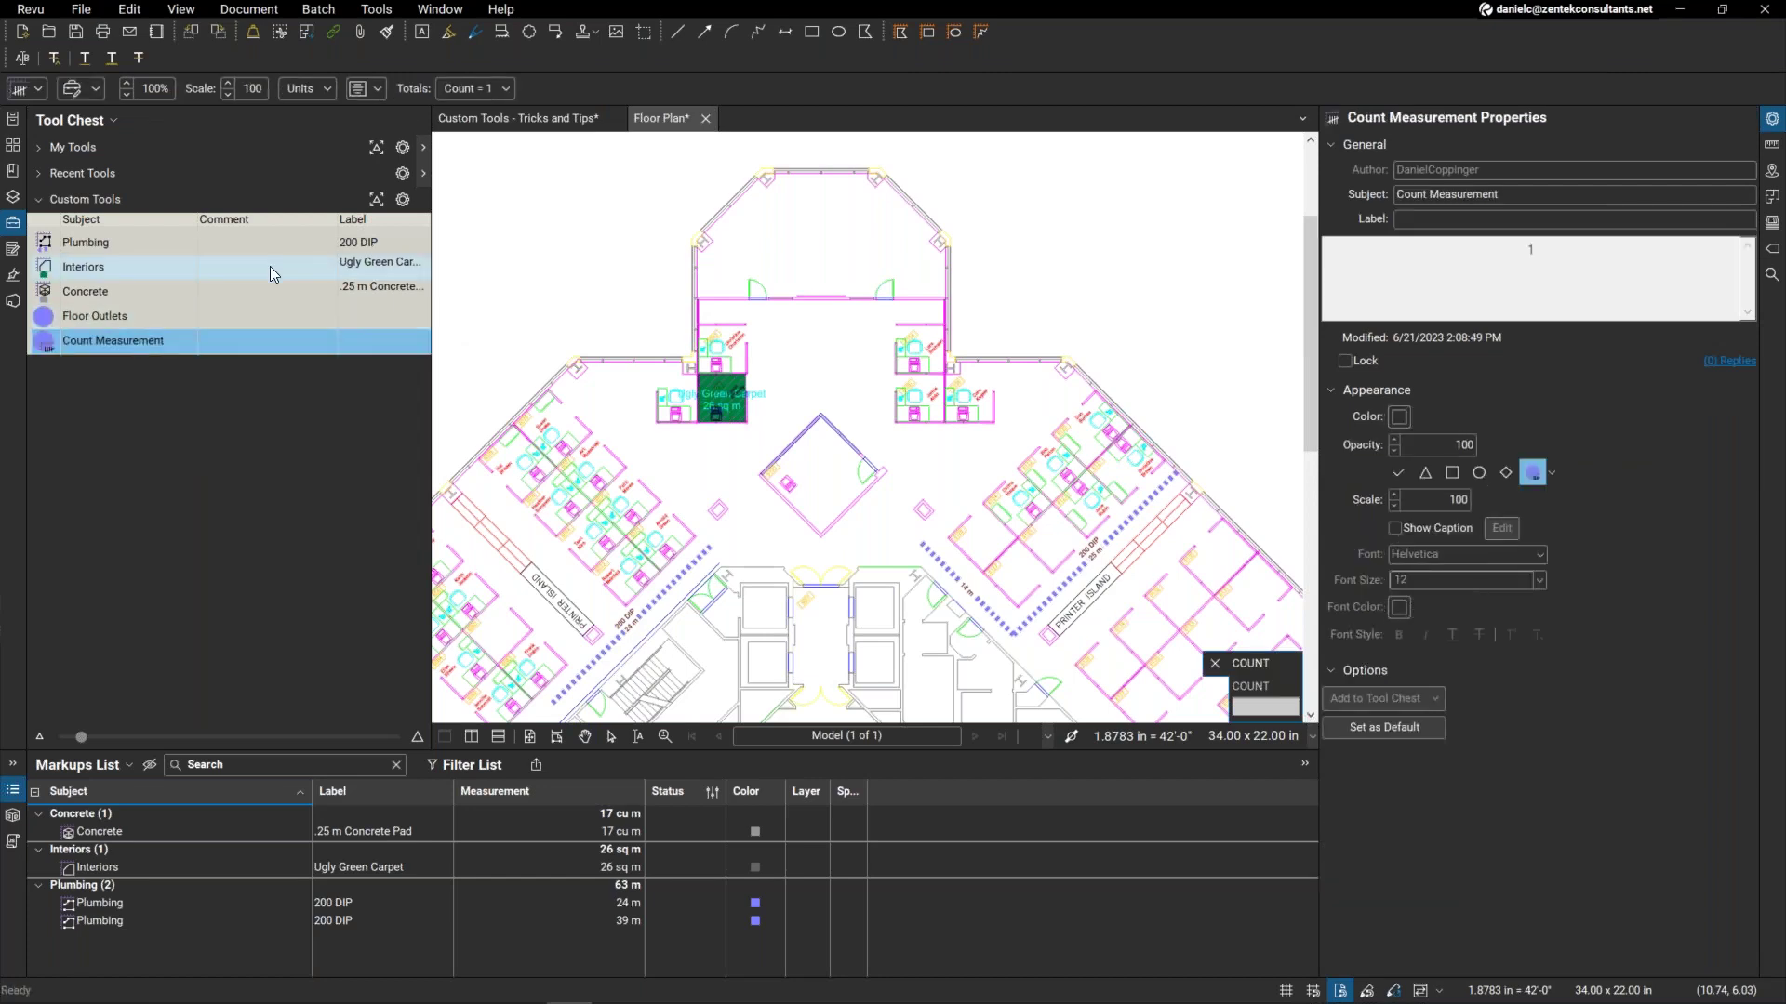
left_click(138, 346)
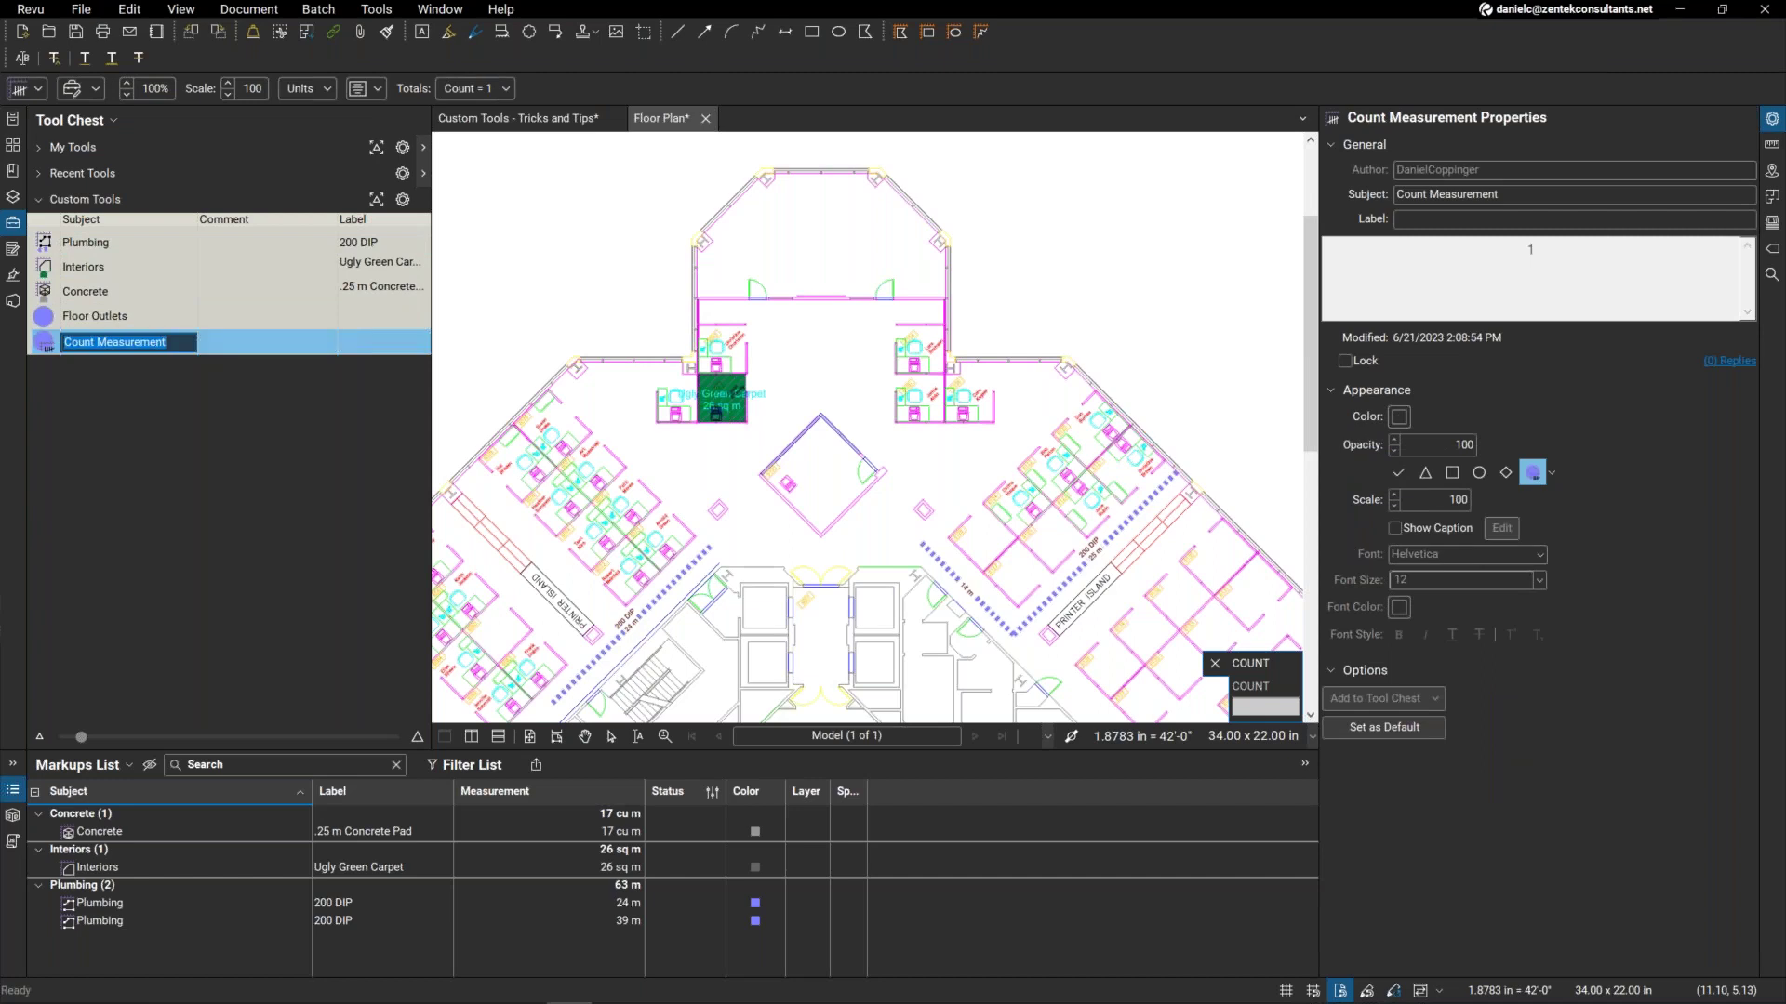
type("E")
key("Return")
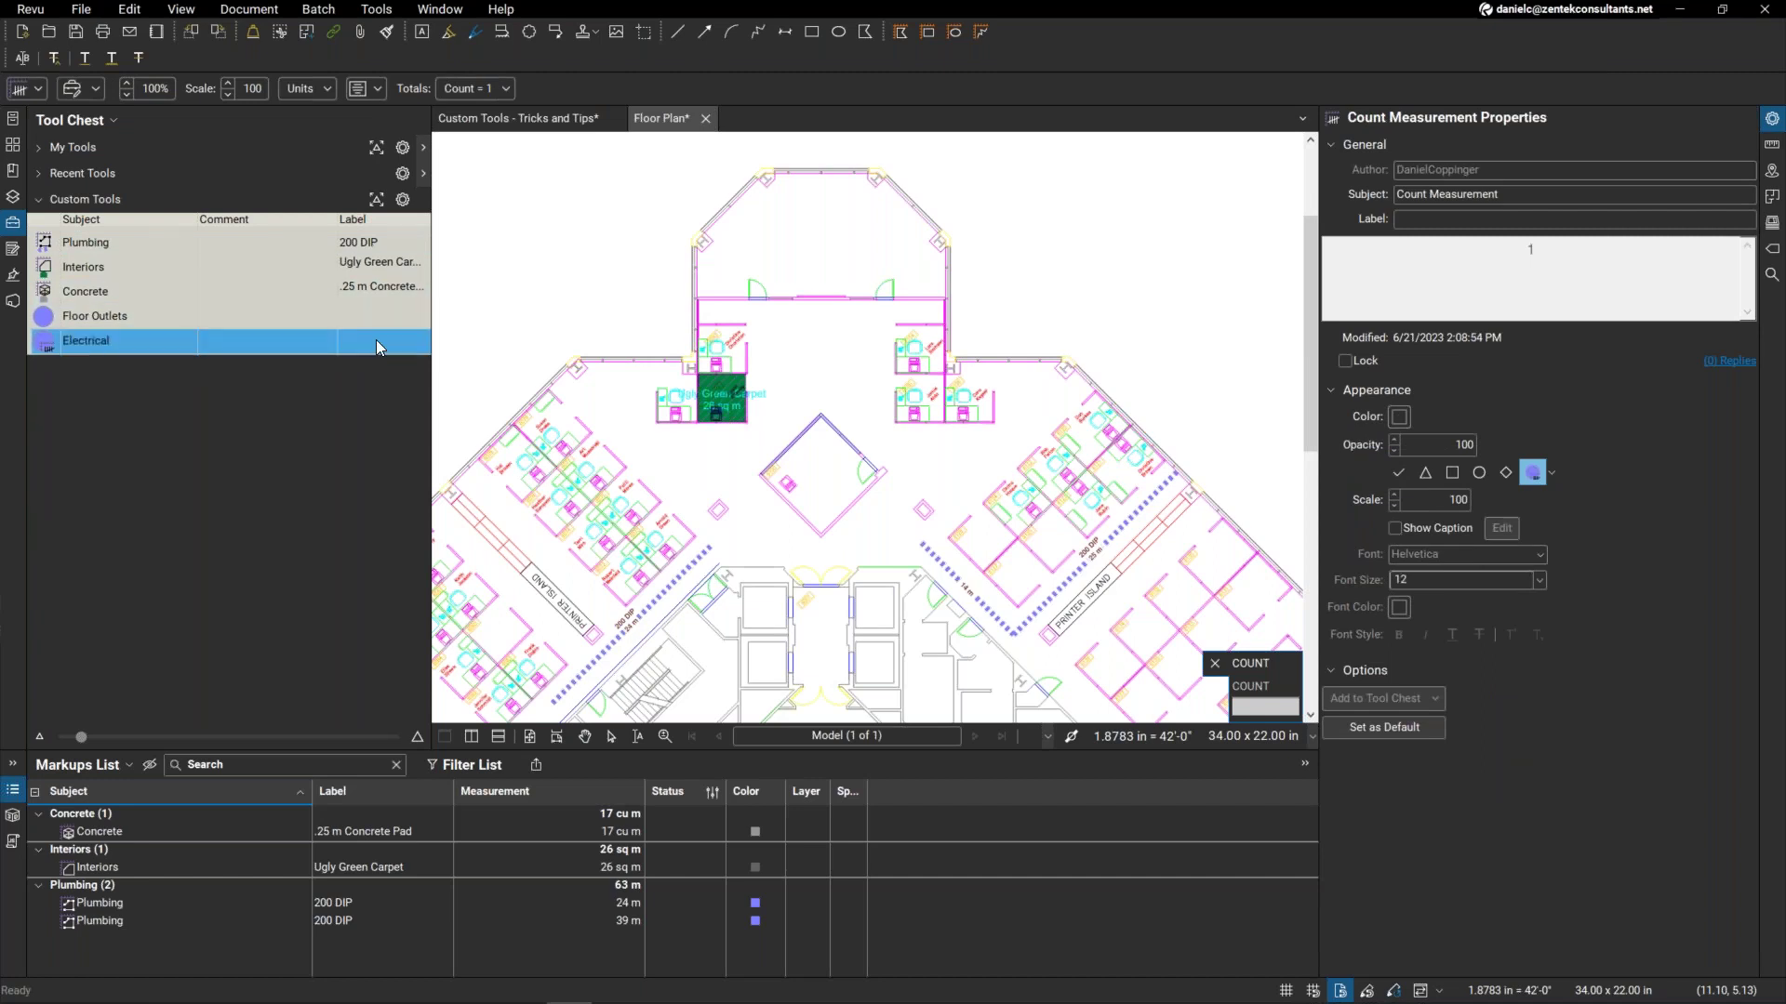
left_click(376, 340)
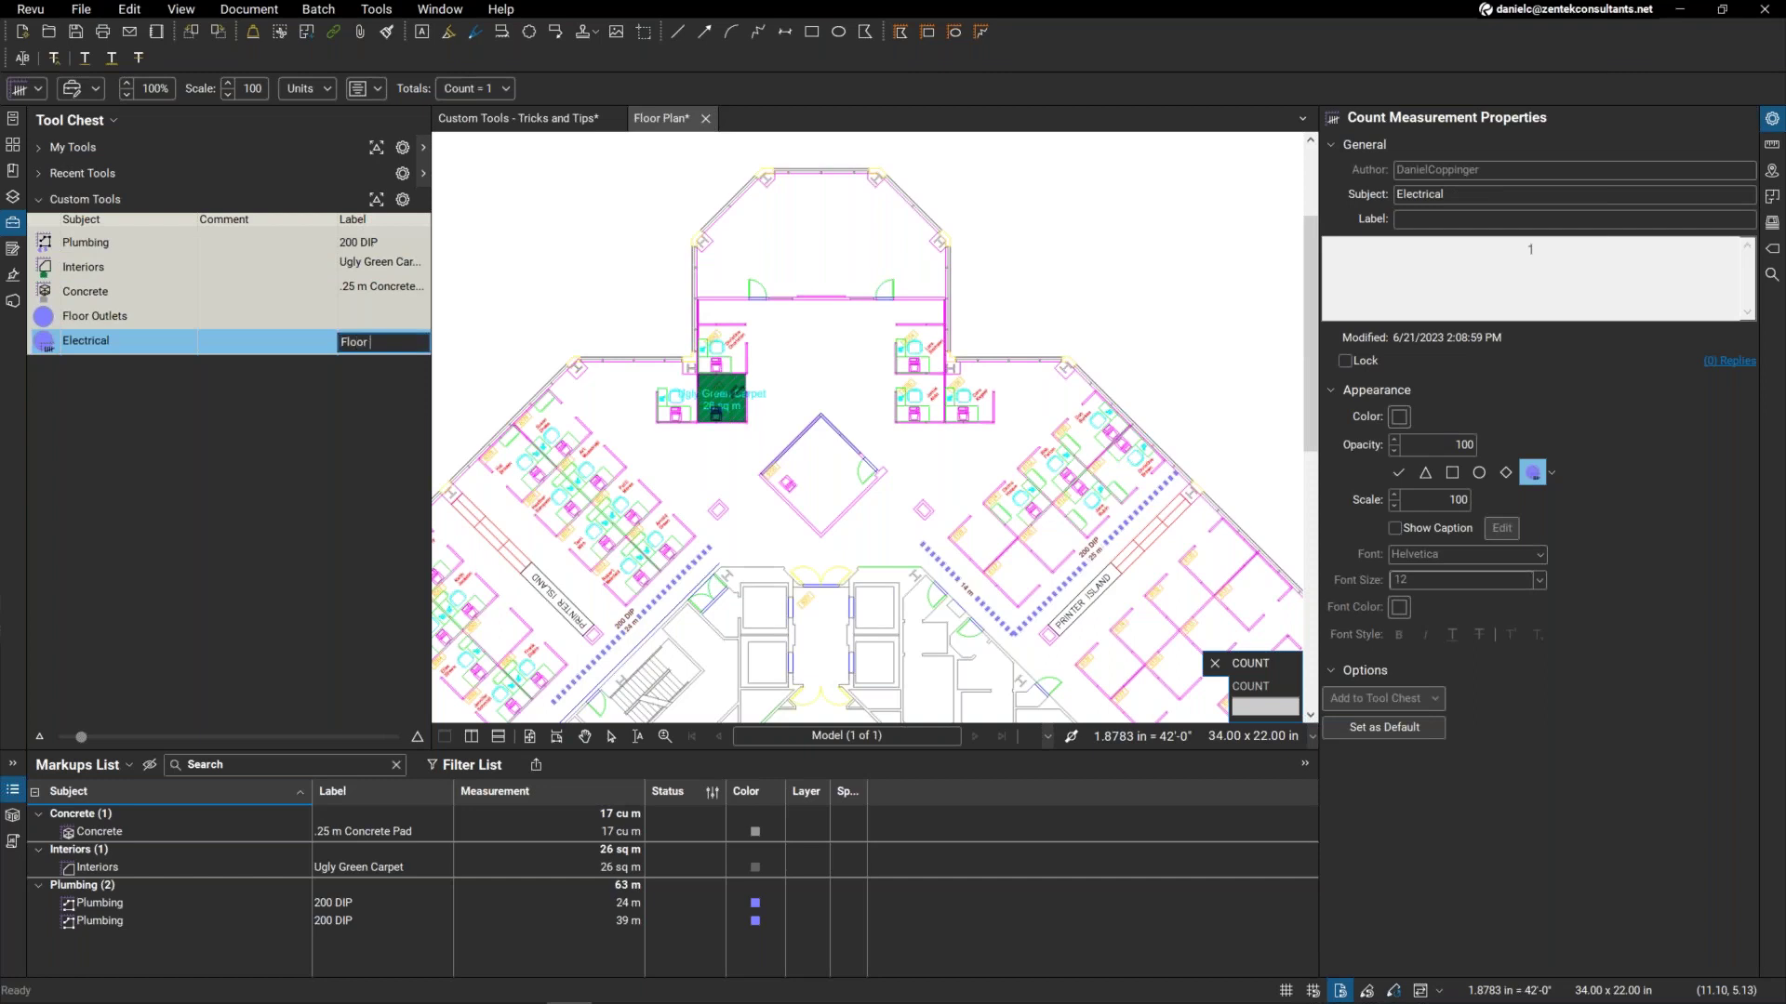
Delete the original Floor Outlets ellipse tool from the Custom Tools set.
left_click(91, 316)
right_click(116, 315)
left_click(158, 430)
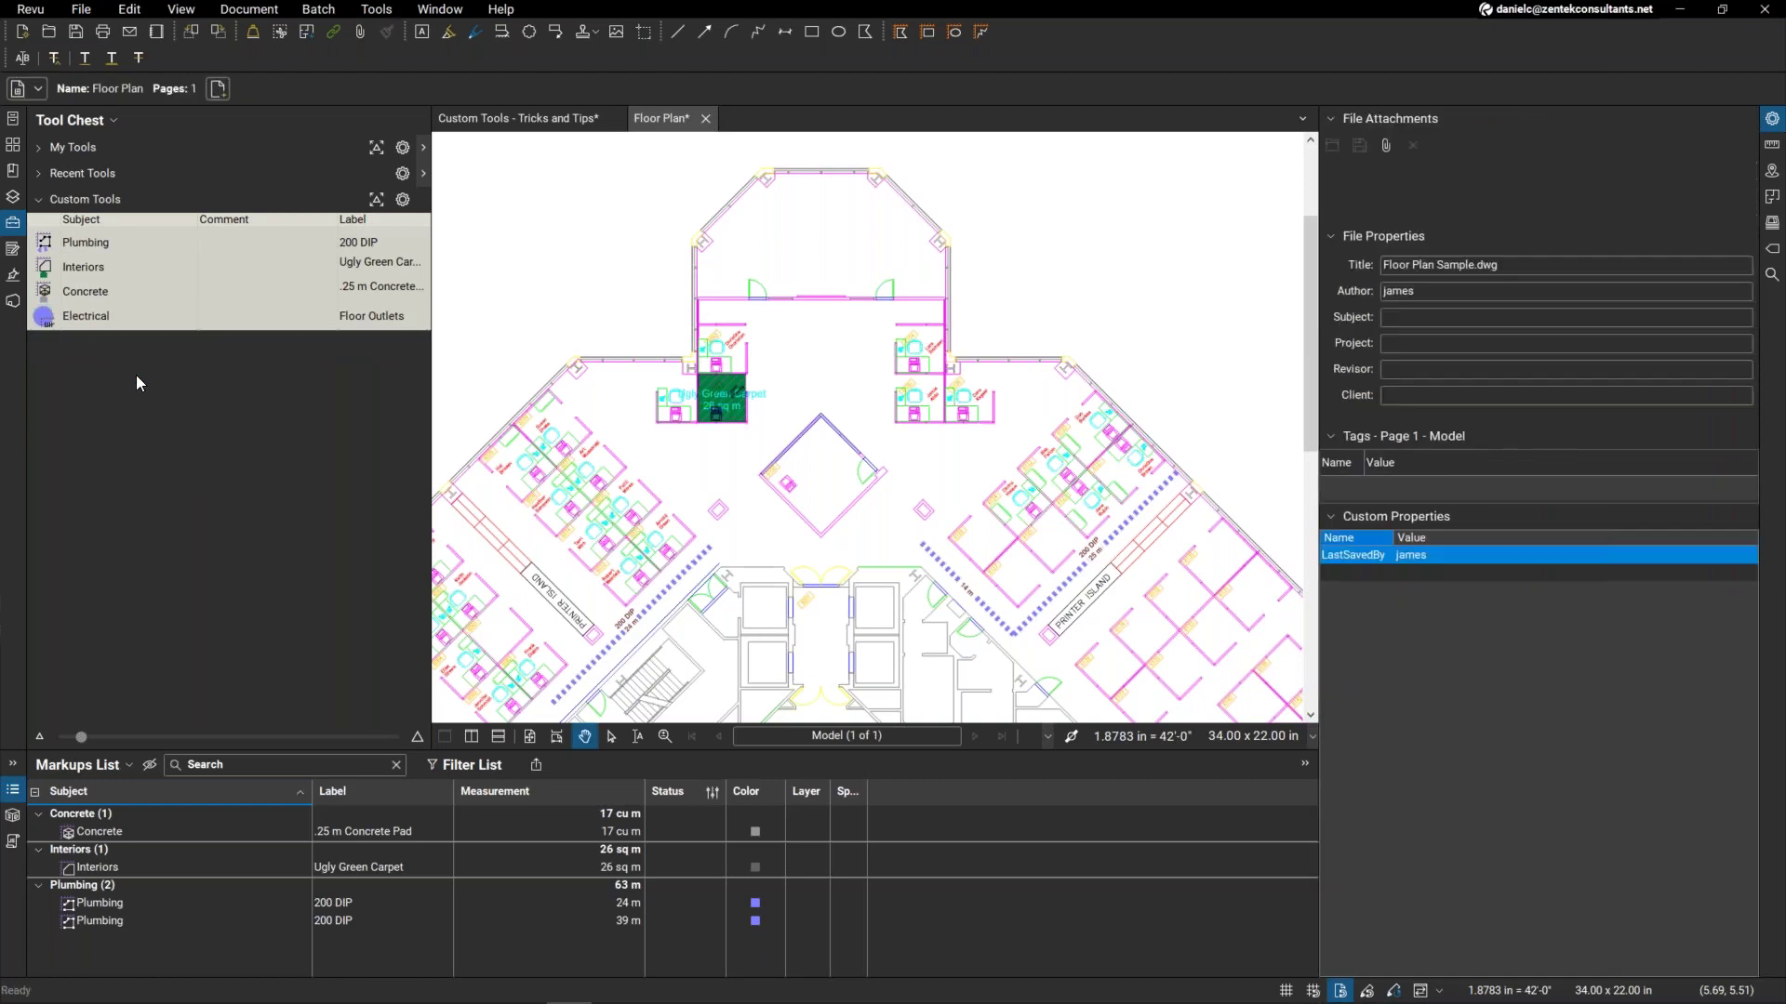
Use the Electrical count tool to mark floor outlets at the eight desks in the cluster beside the left printer island, and end the count.
left_click(119, 317)
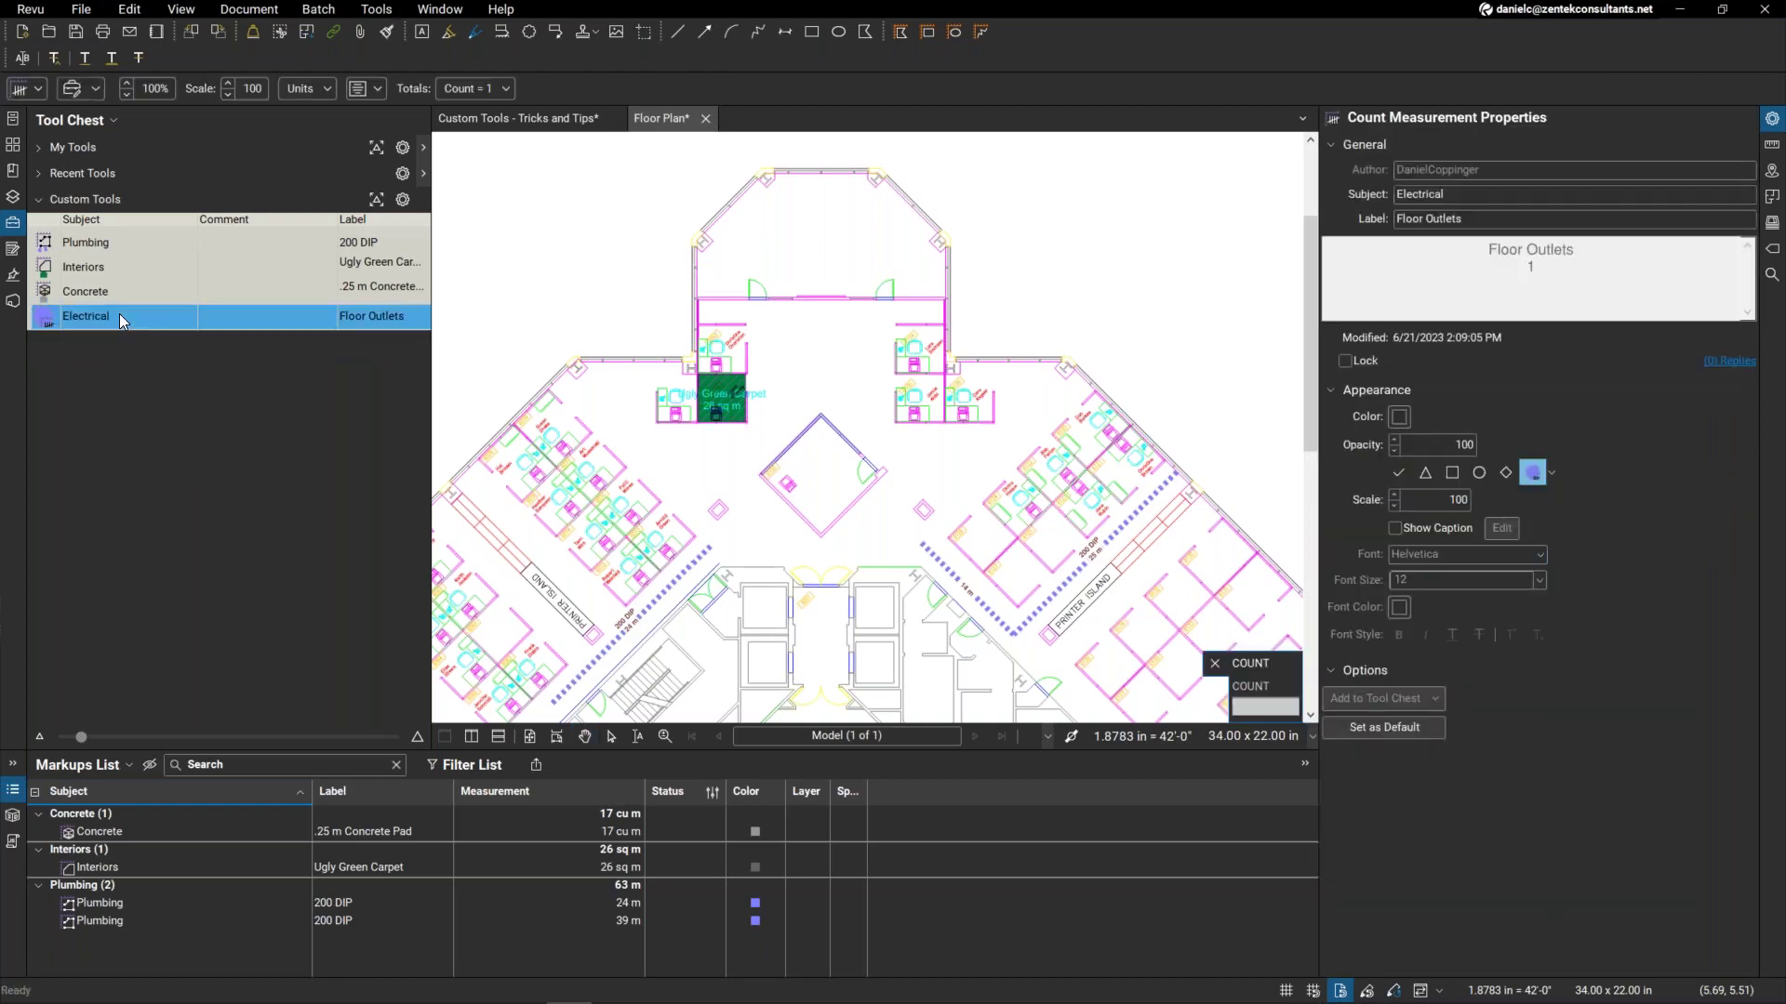
scroll(537, 512, "up", 1)
scroll(538, 512, "up", 3)
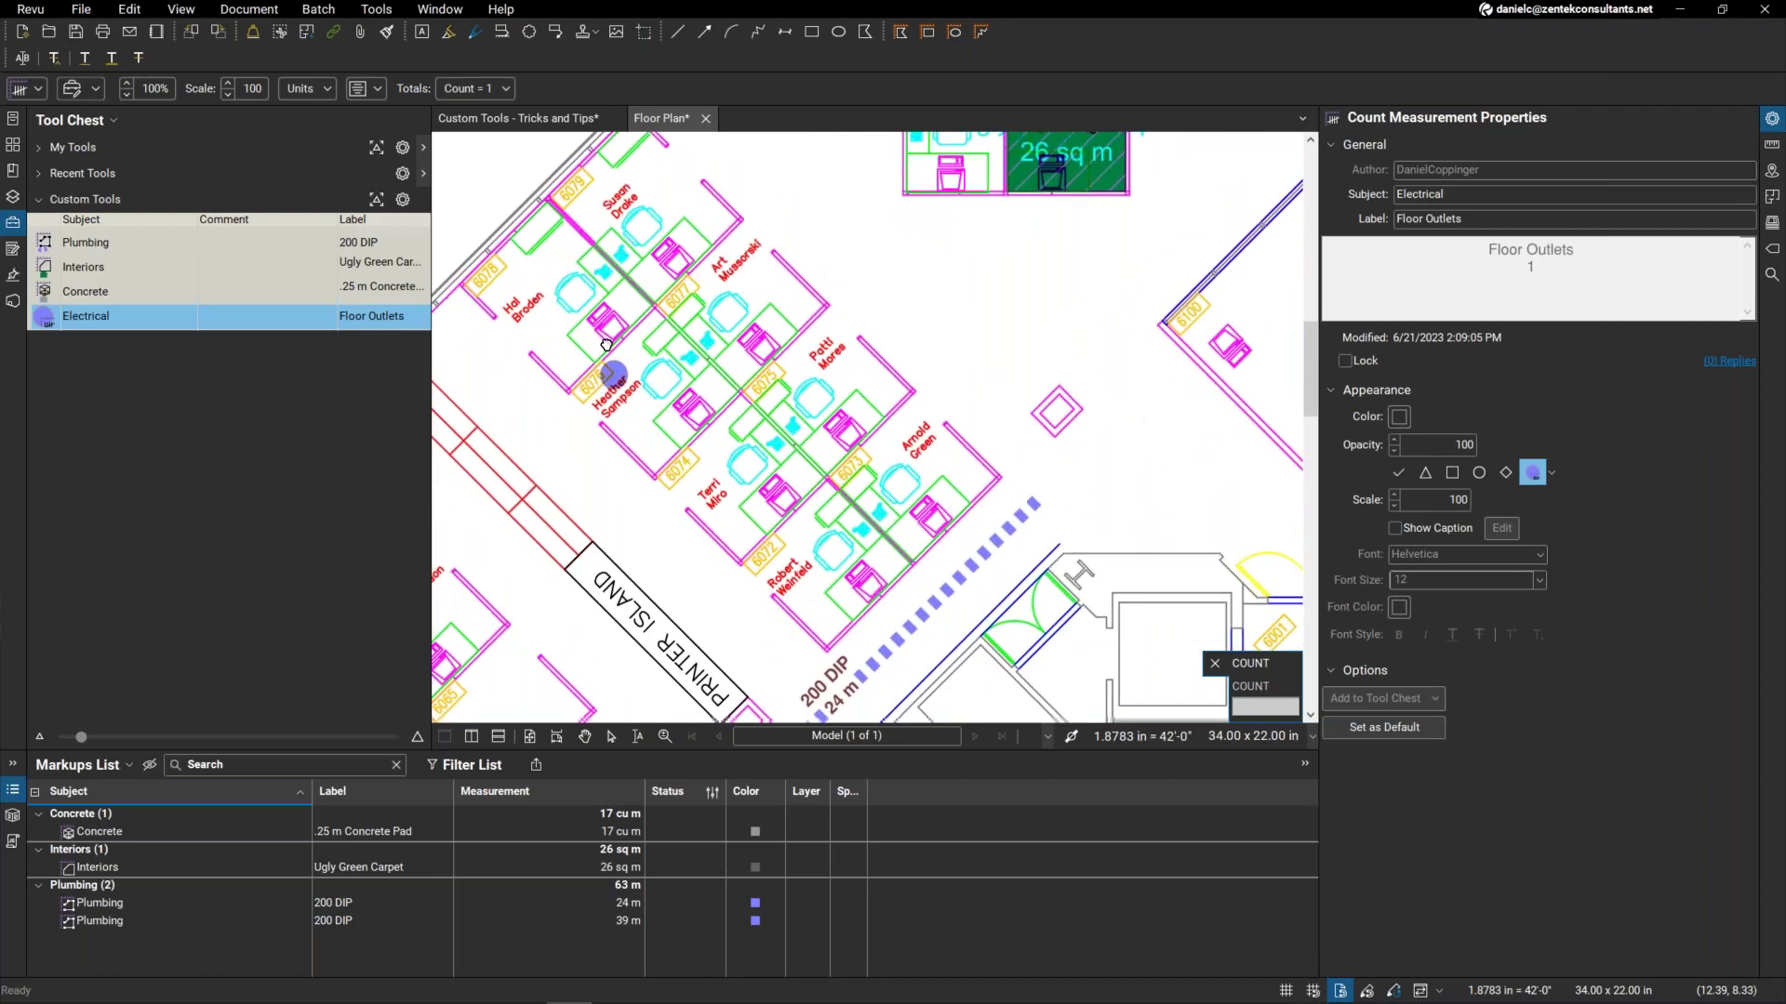
scroll(609, 353, "down", 2)
scroll(600, 437, "up", 3)
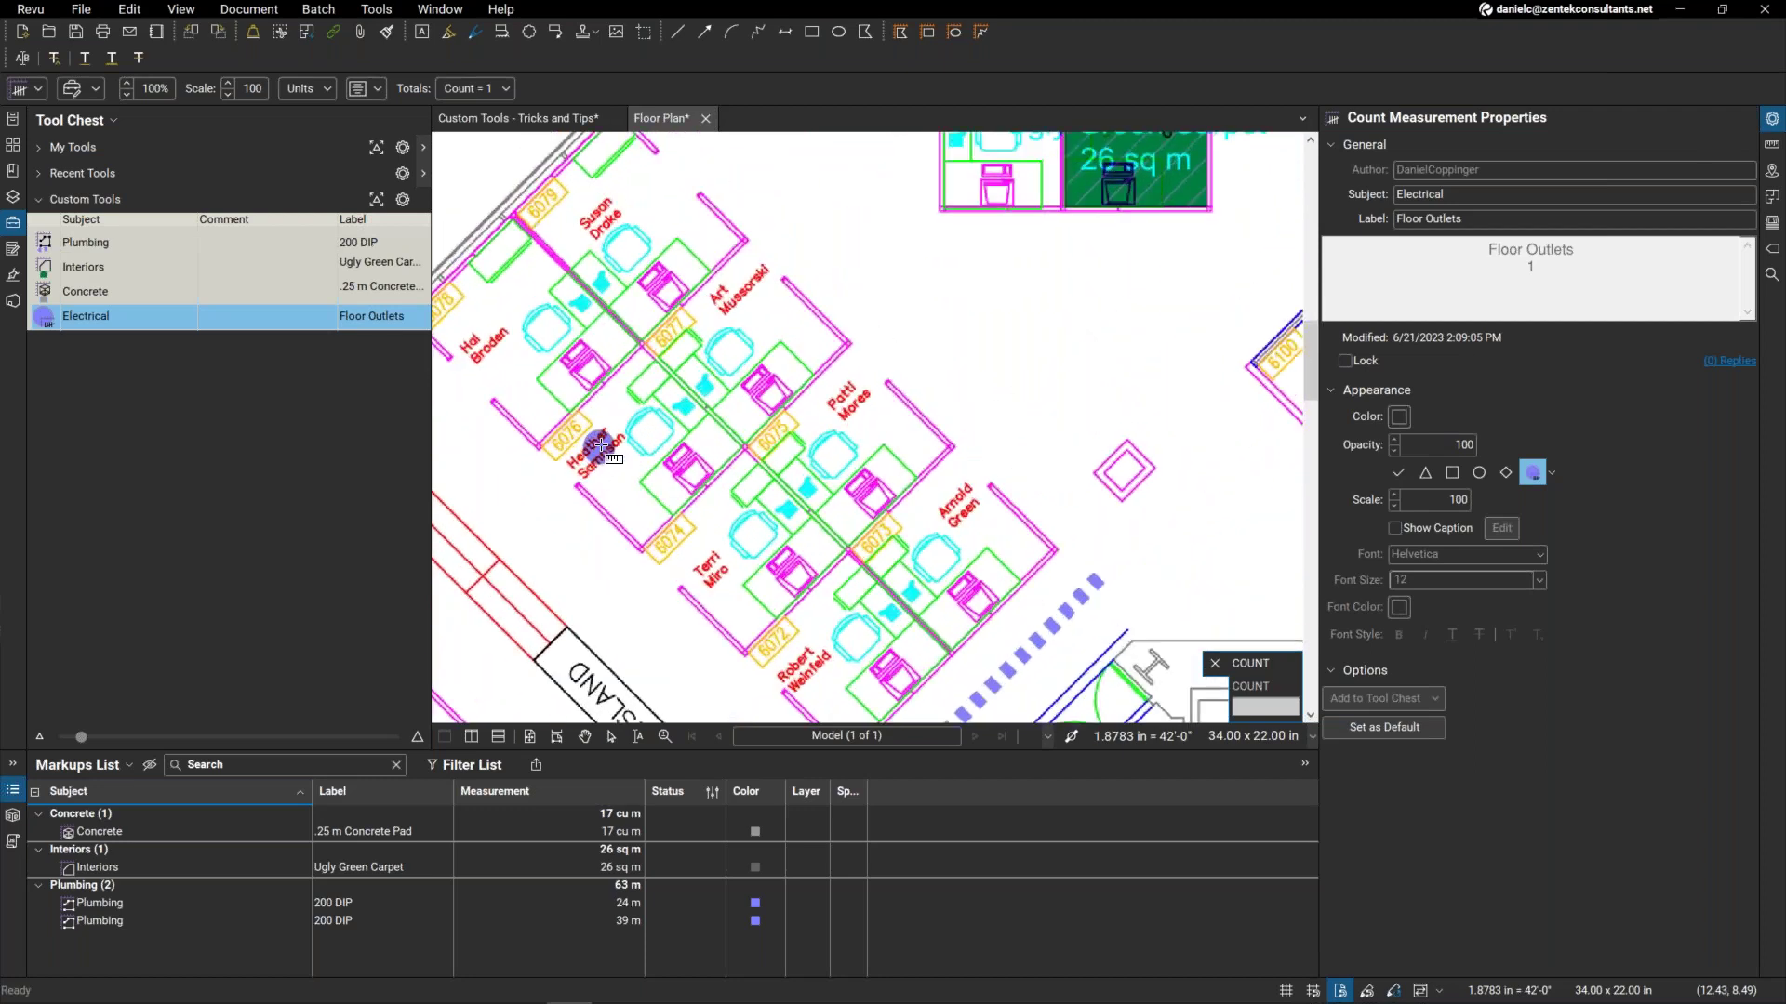
left_click(532, 374)
left_click(671, 259)
left_click(773, 393)
left_click(882, 499)
left_click(676, 468)
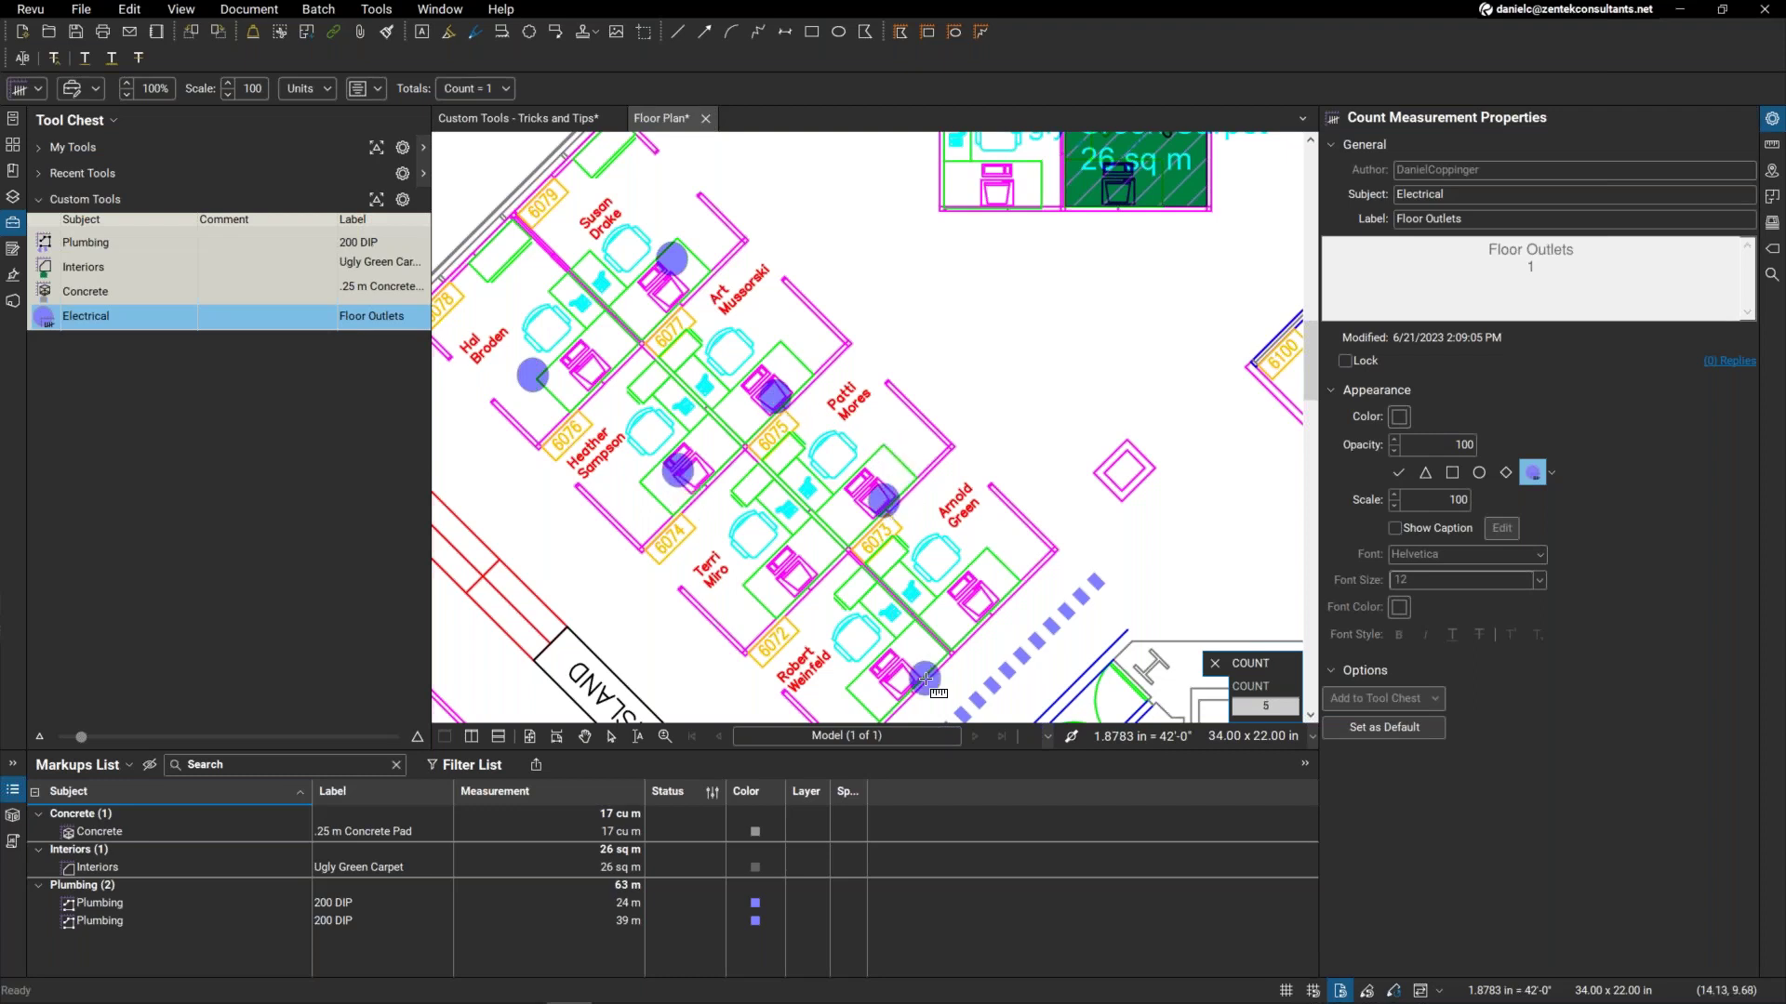
left_click(795, 572)
left_click(974, 596)
left_click(883, 681)
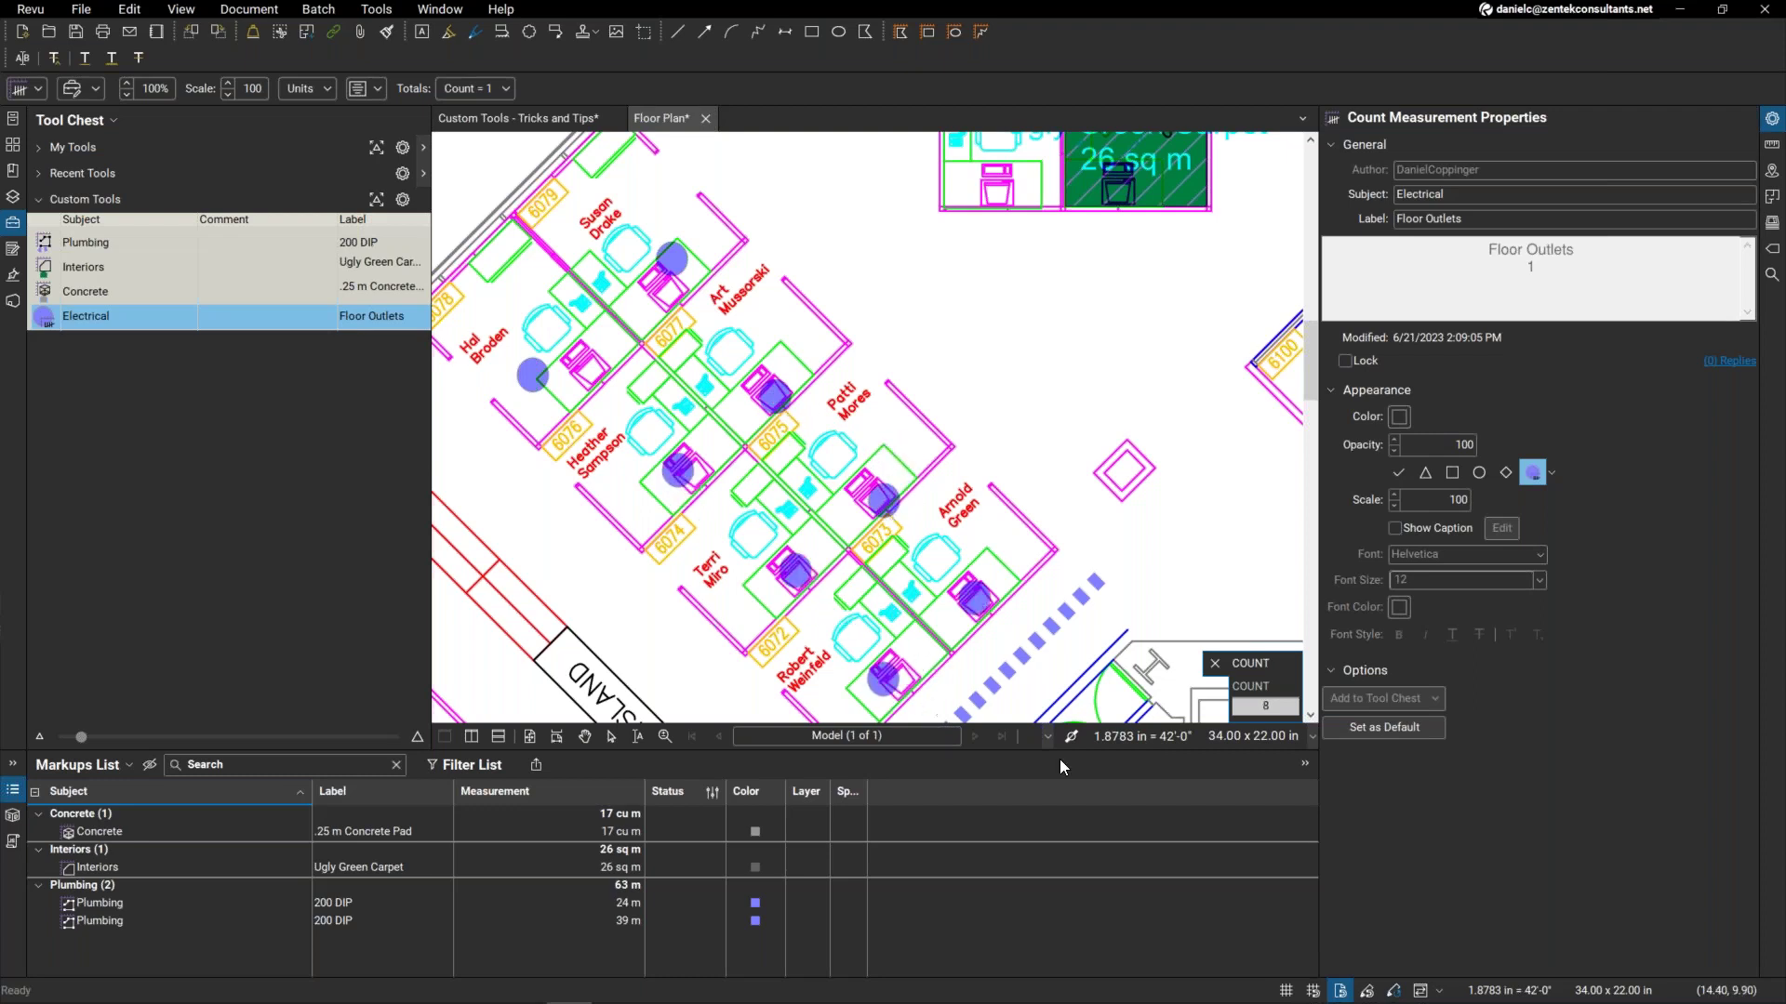
key("Escape")
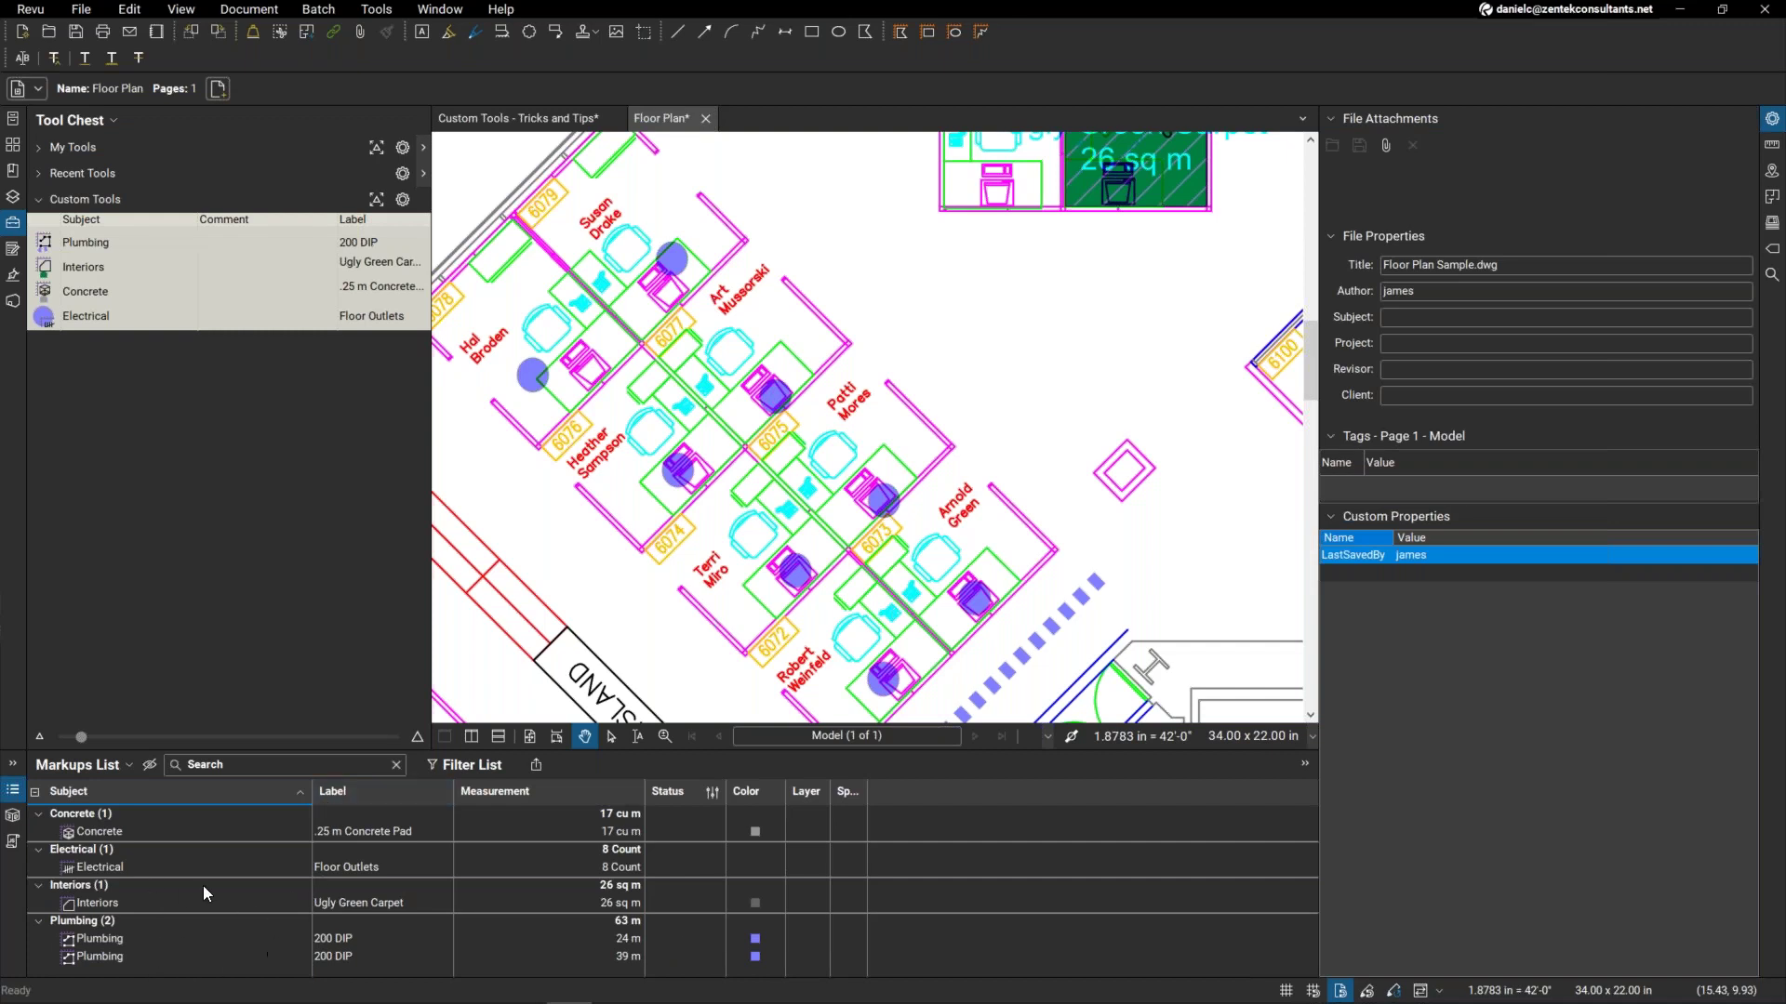
Select the Electrical entry labelled Floor Outlets in the Markups List to review its count.
double_click(205, 855)
double_click(182, 850)
left_click(251, 868)
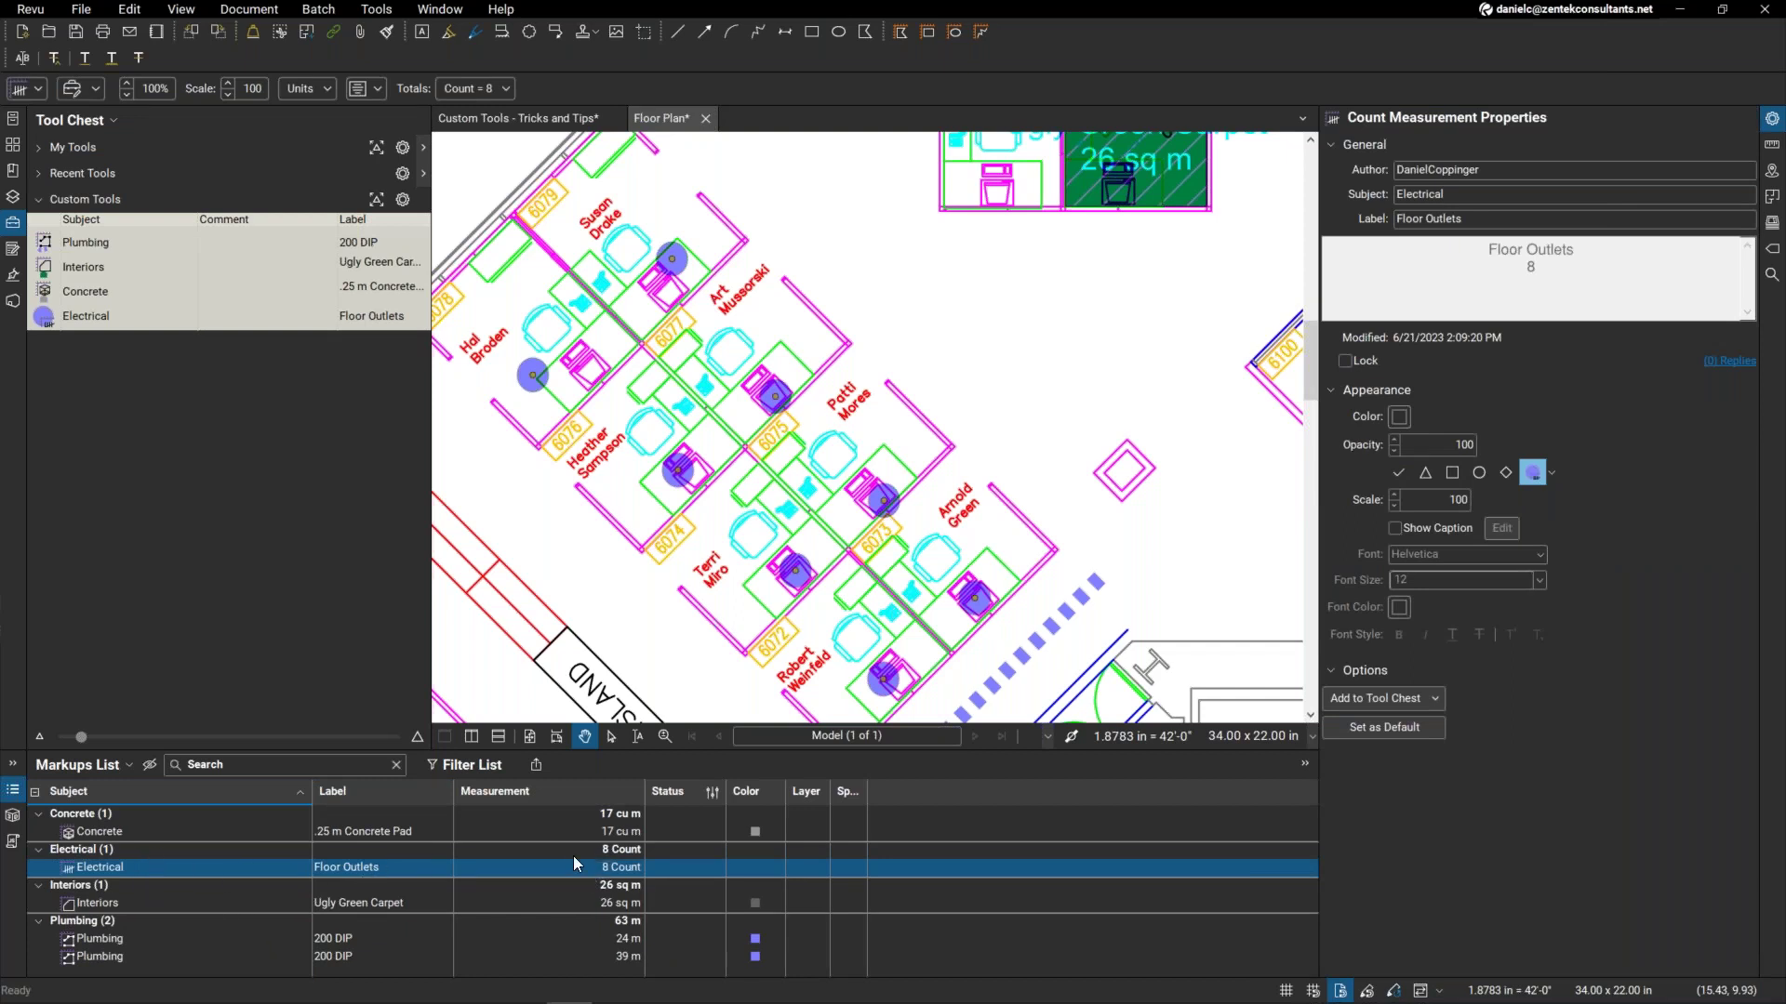
Resume the existing Floor Outlets count and add outlets at desks 6104, 6105 and 6106.
scroll(890, 398, "down", 4)
scroll(890, 398, "down", 5)
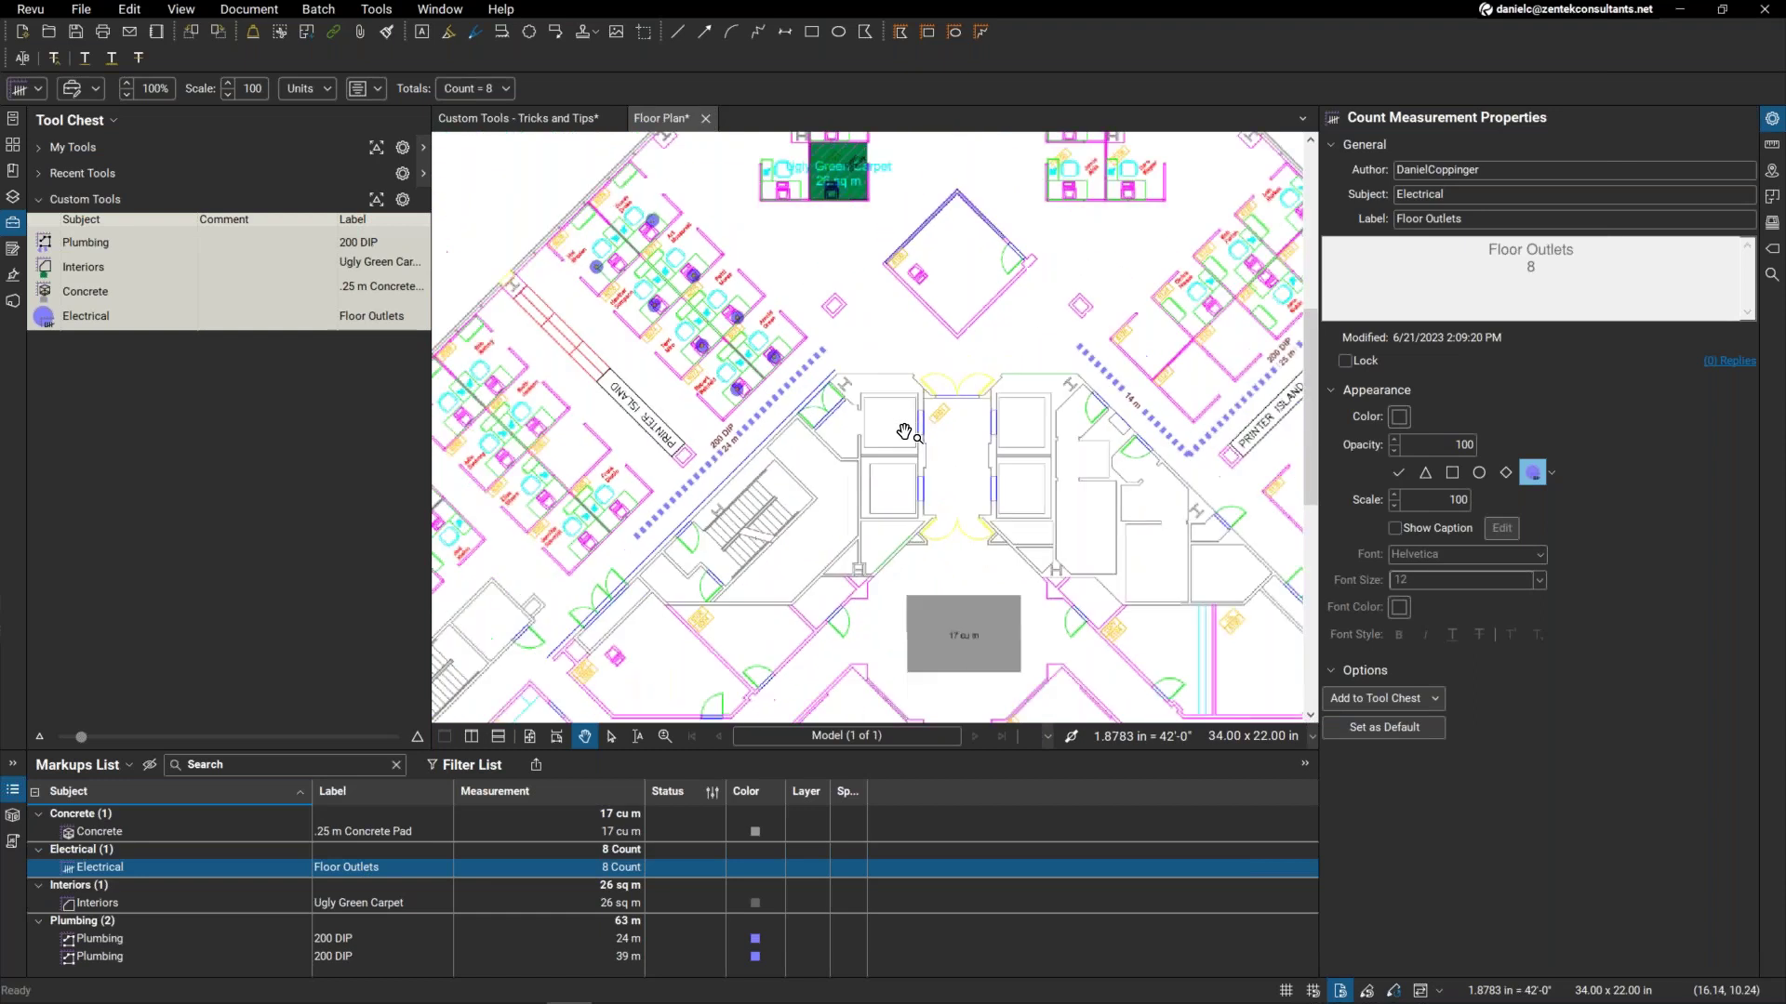
scroll(725, 376, "up", 5)
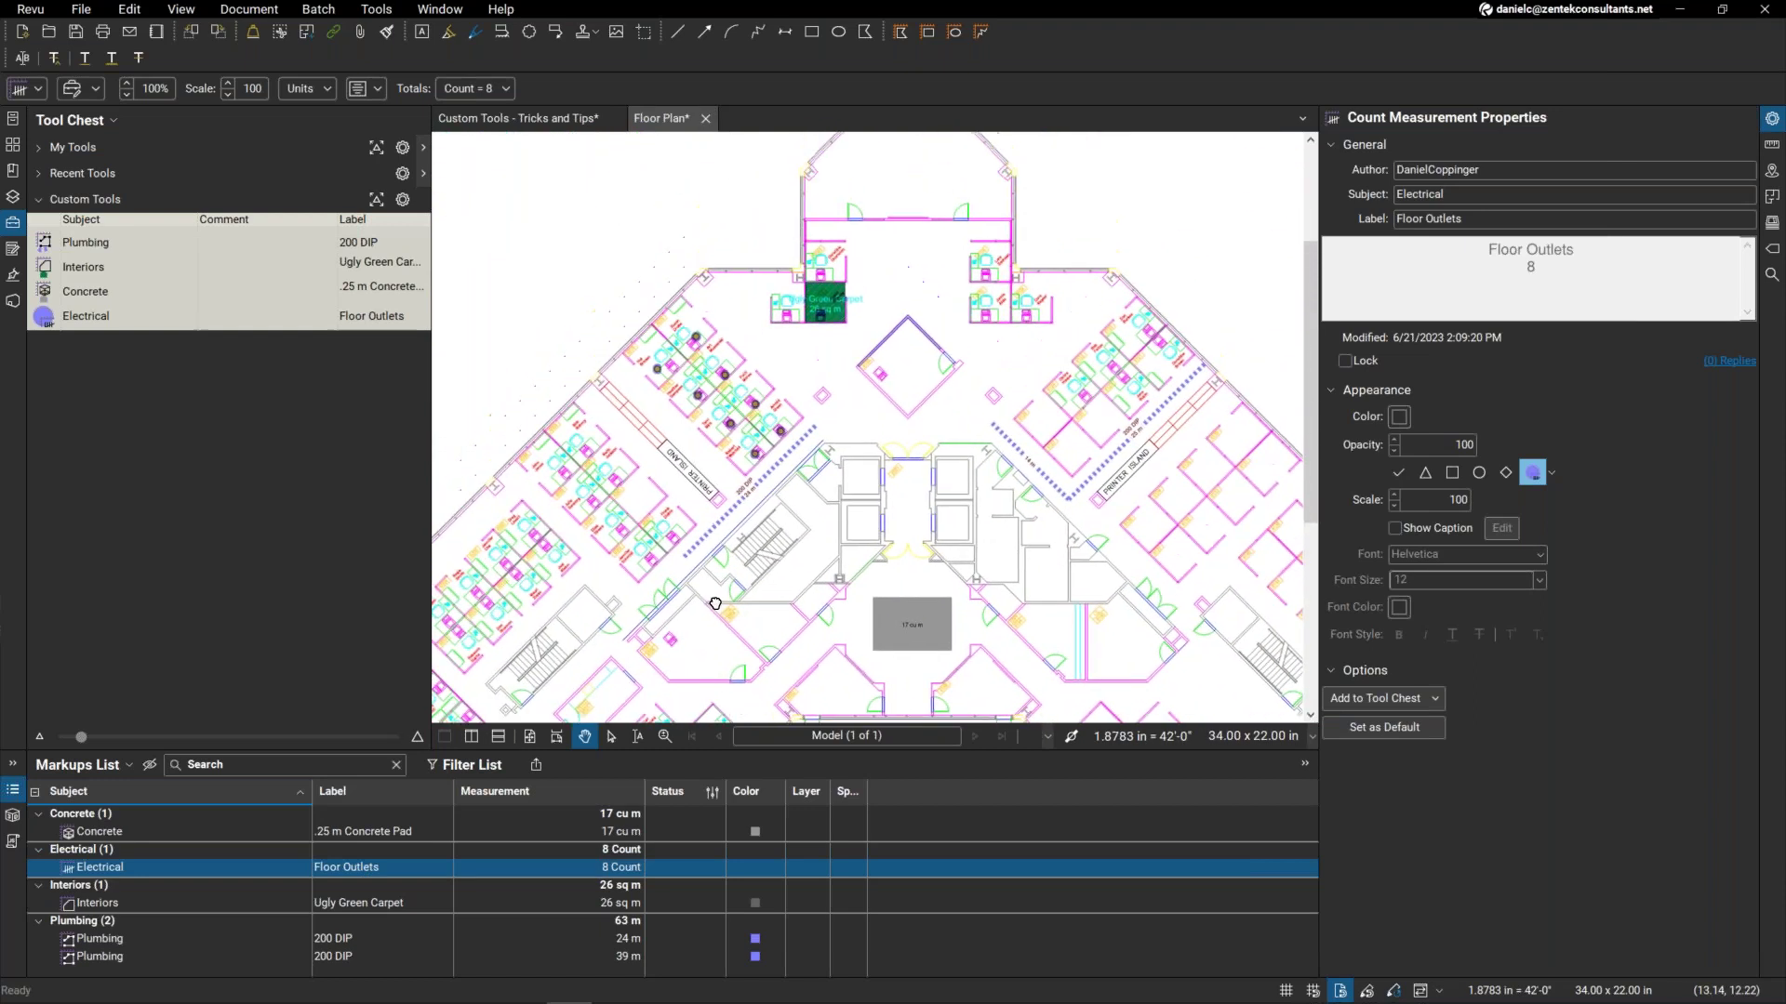
right_click(811, 410)
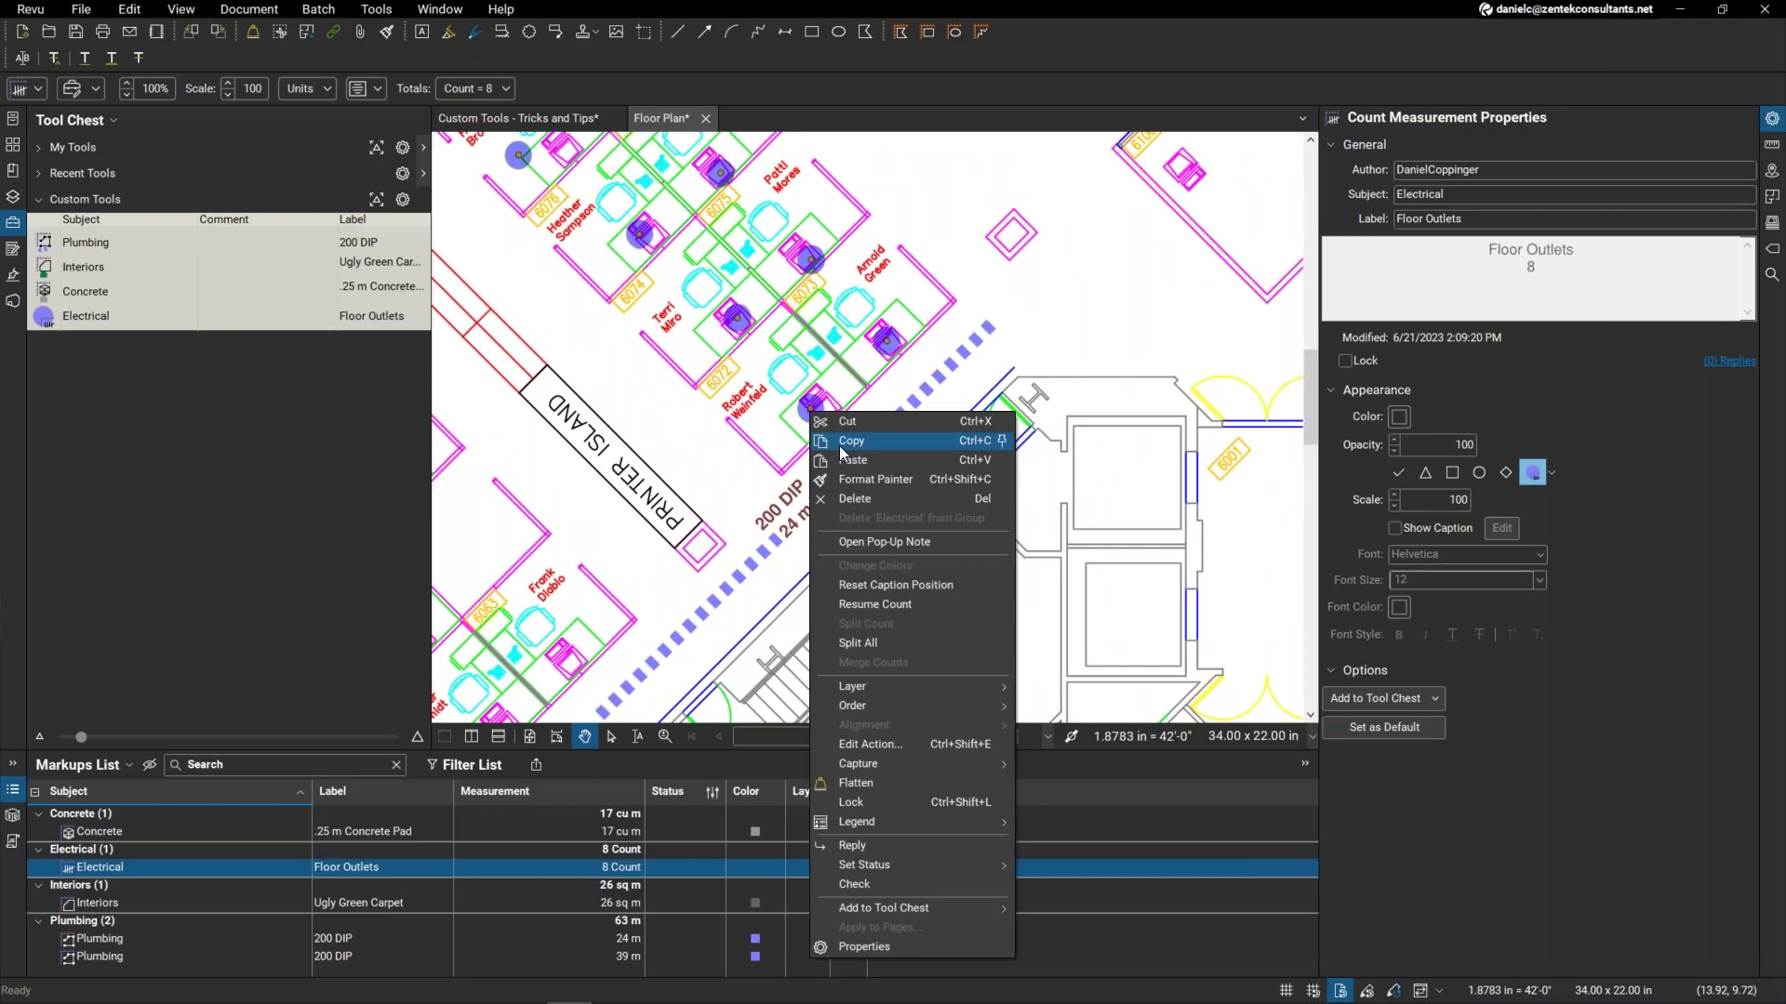
left_click(907, 606)
scroll(910, 438, "down", 2)
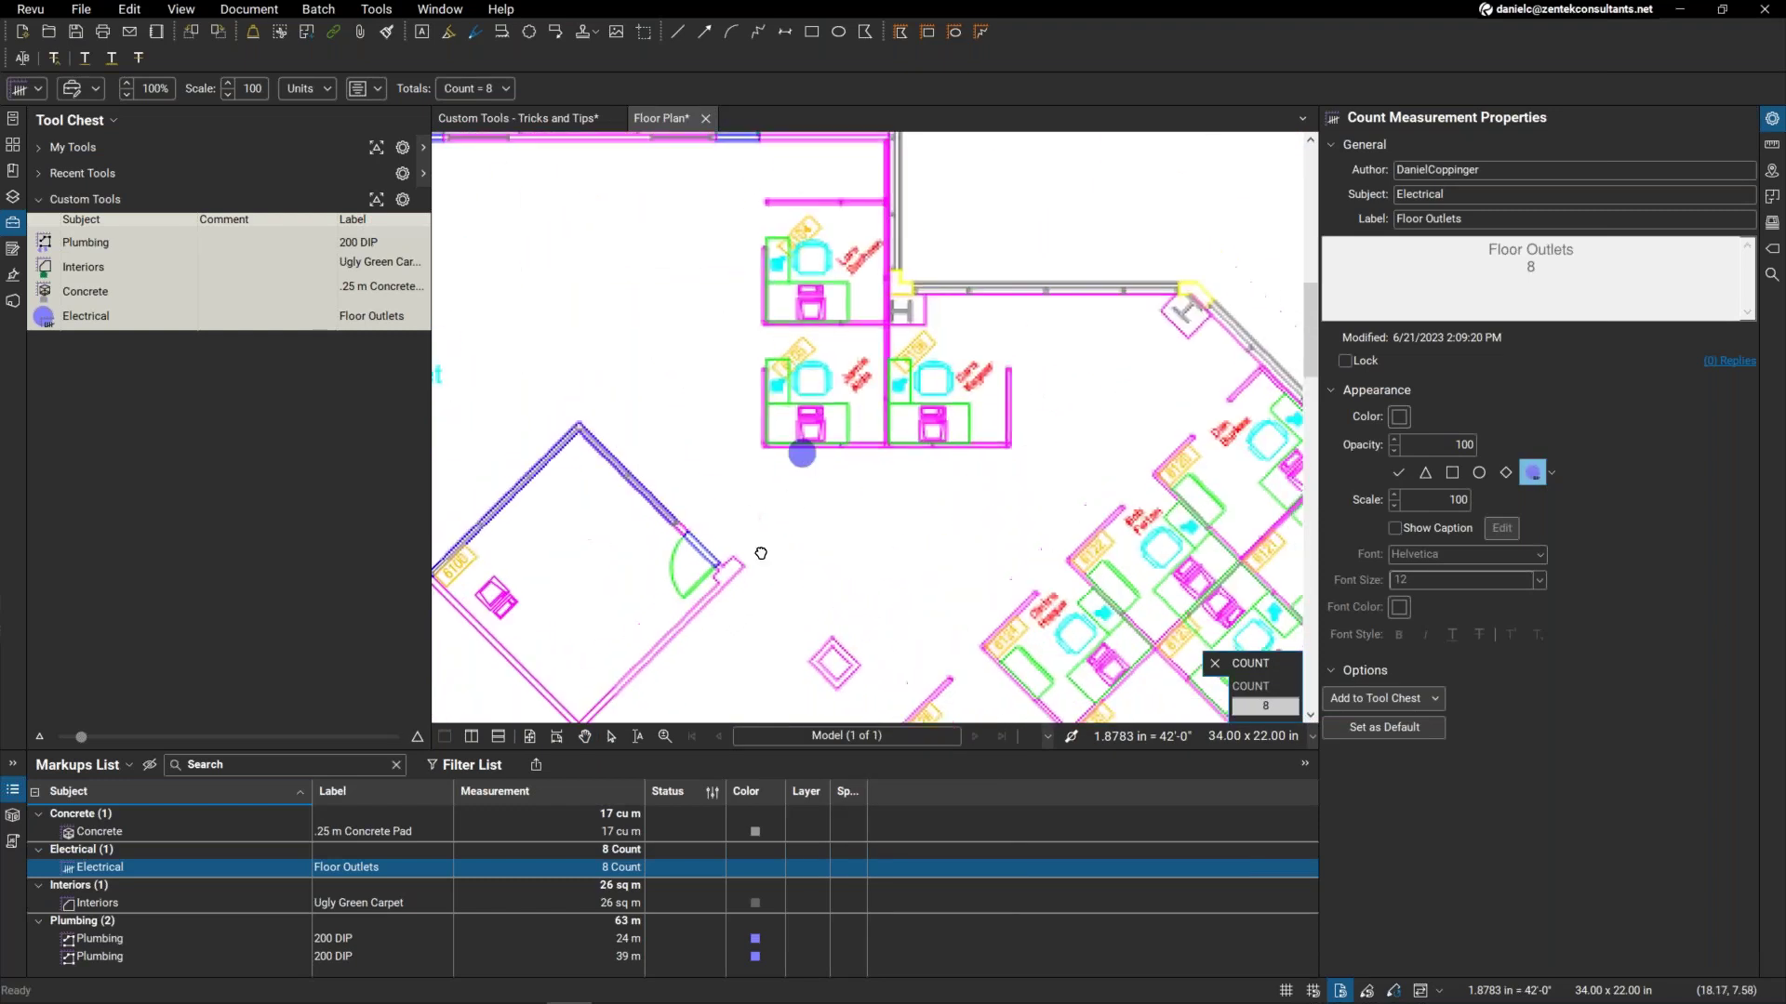
left_click(773, 471)
left_click(768, 507)
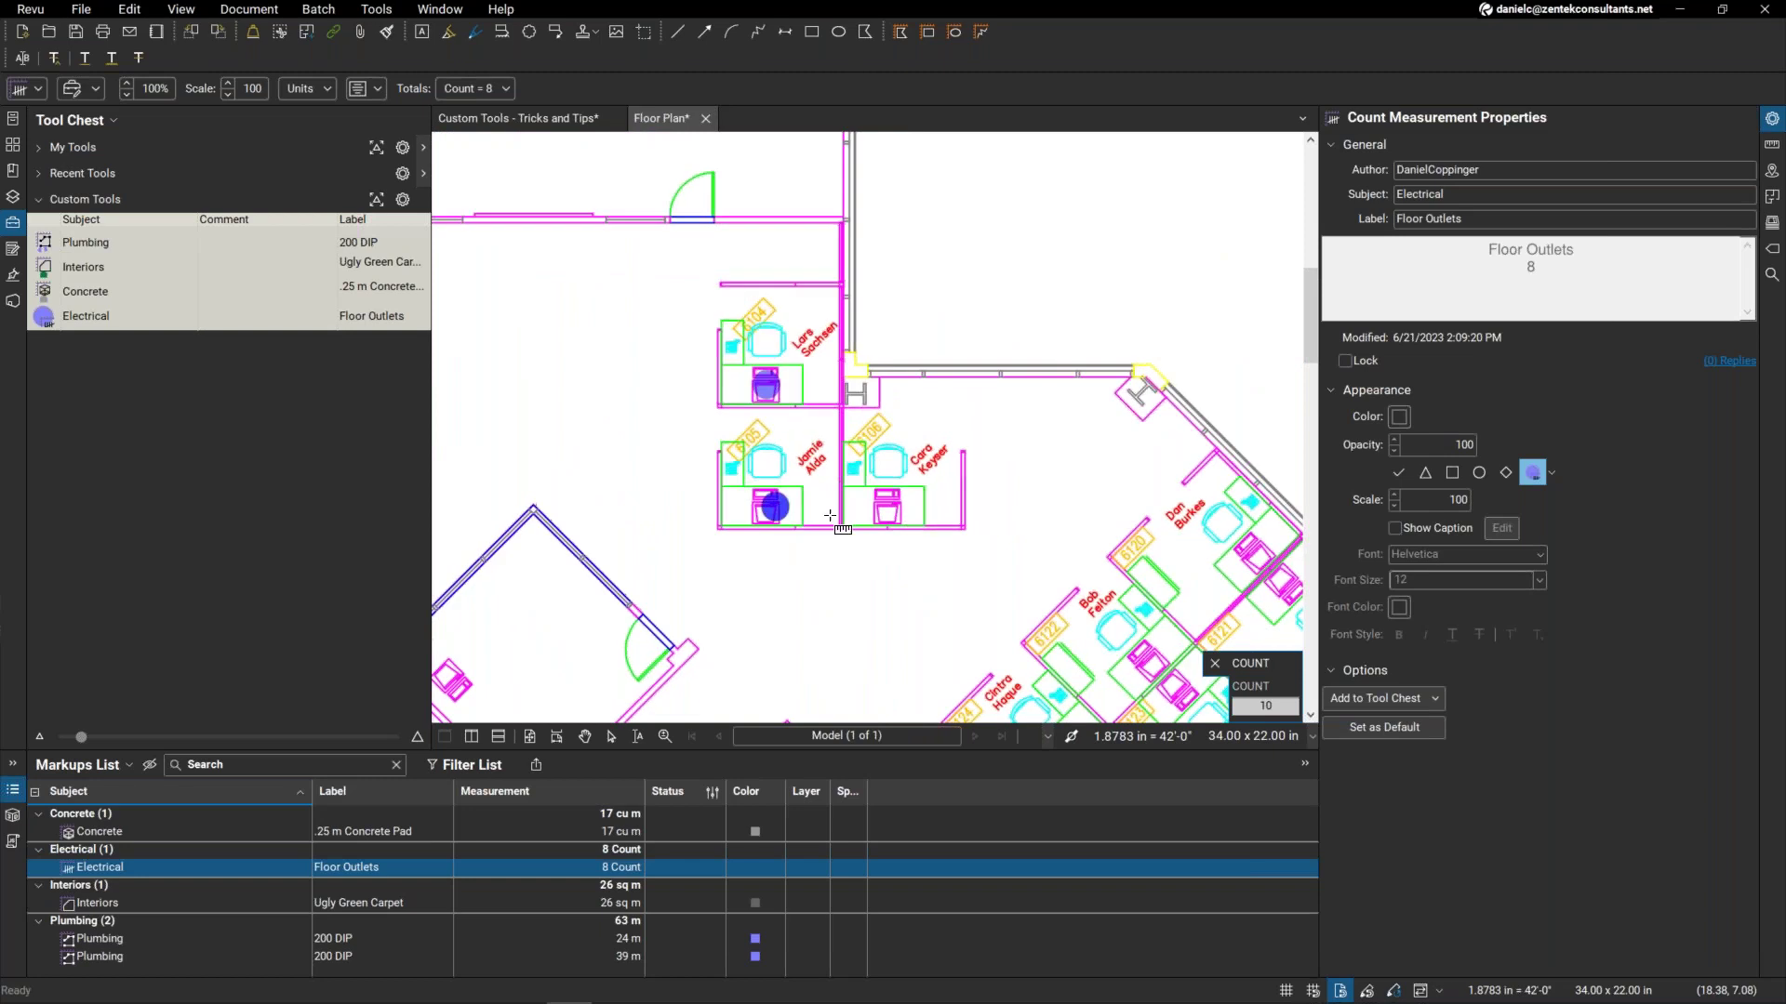
left_click(891, 497)
Add five more outlets at the occupied desks in the 6120 to 6124 cluster, and end the count.
scroll(1027, 344, "down", 3)
scroll(1027, 344, "right", 3)
left_click(994, 341)
left_click(1028, 369)
left_click(924, 485)
left_click(888, 444)
left_click(784, 532)
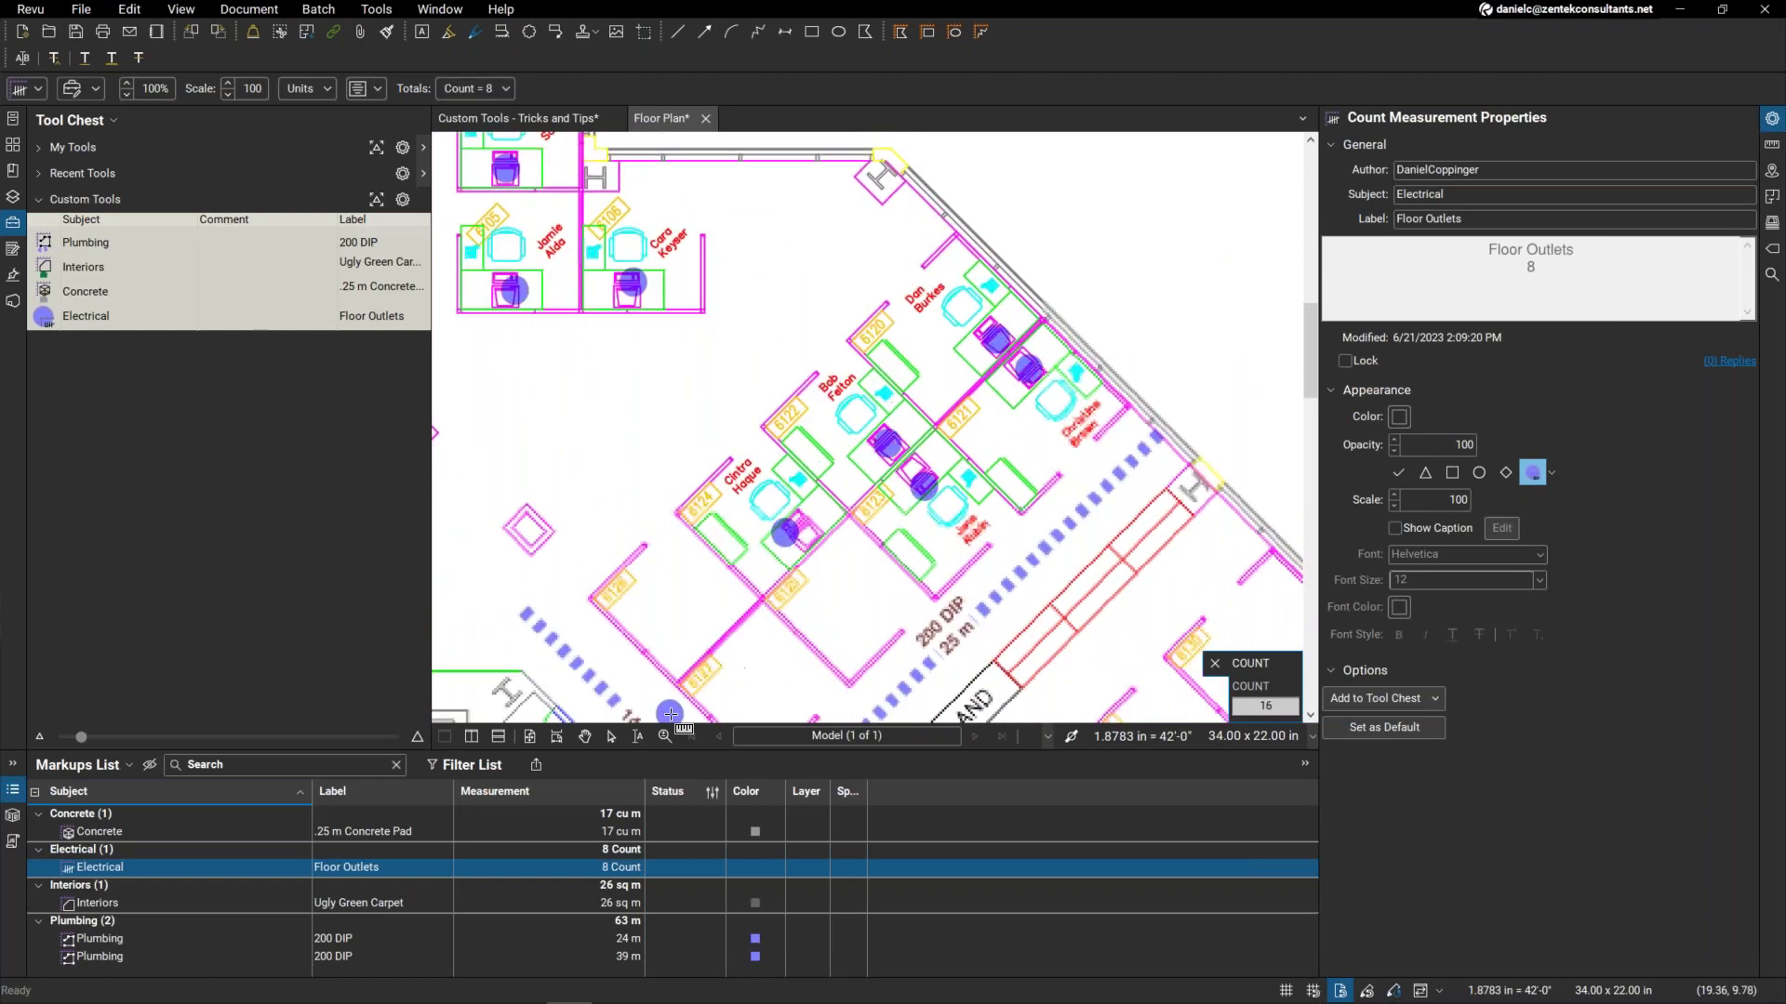
left_click(584, 736)
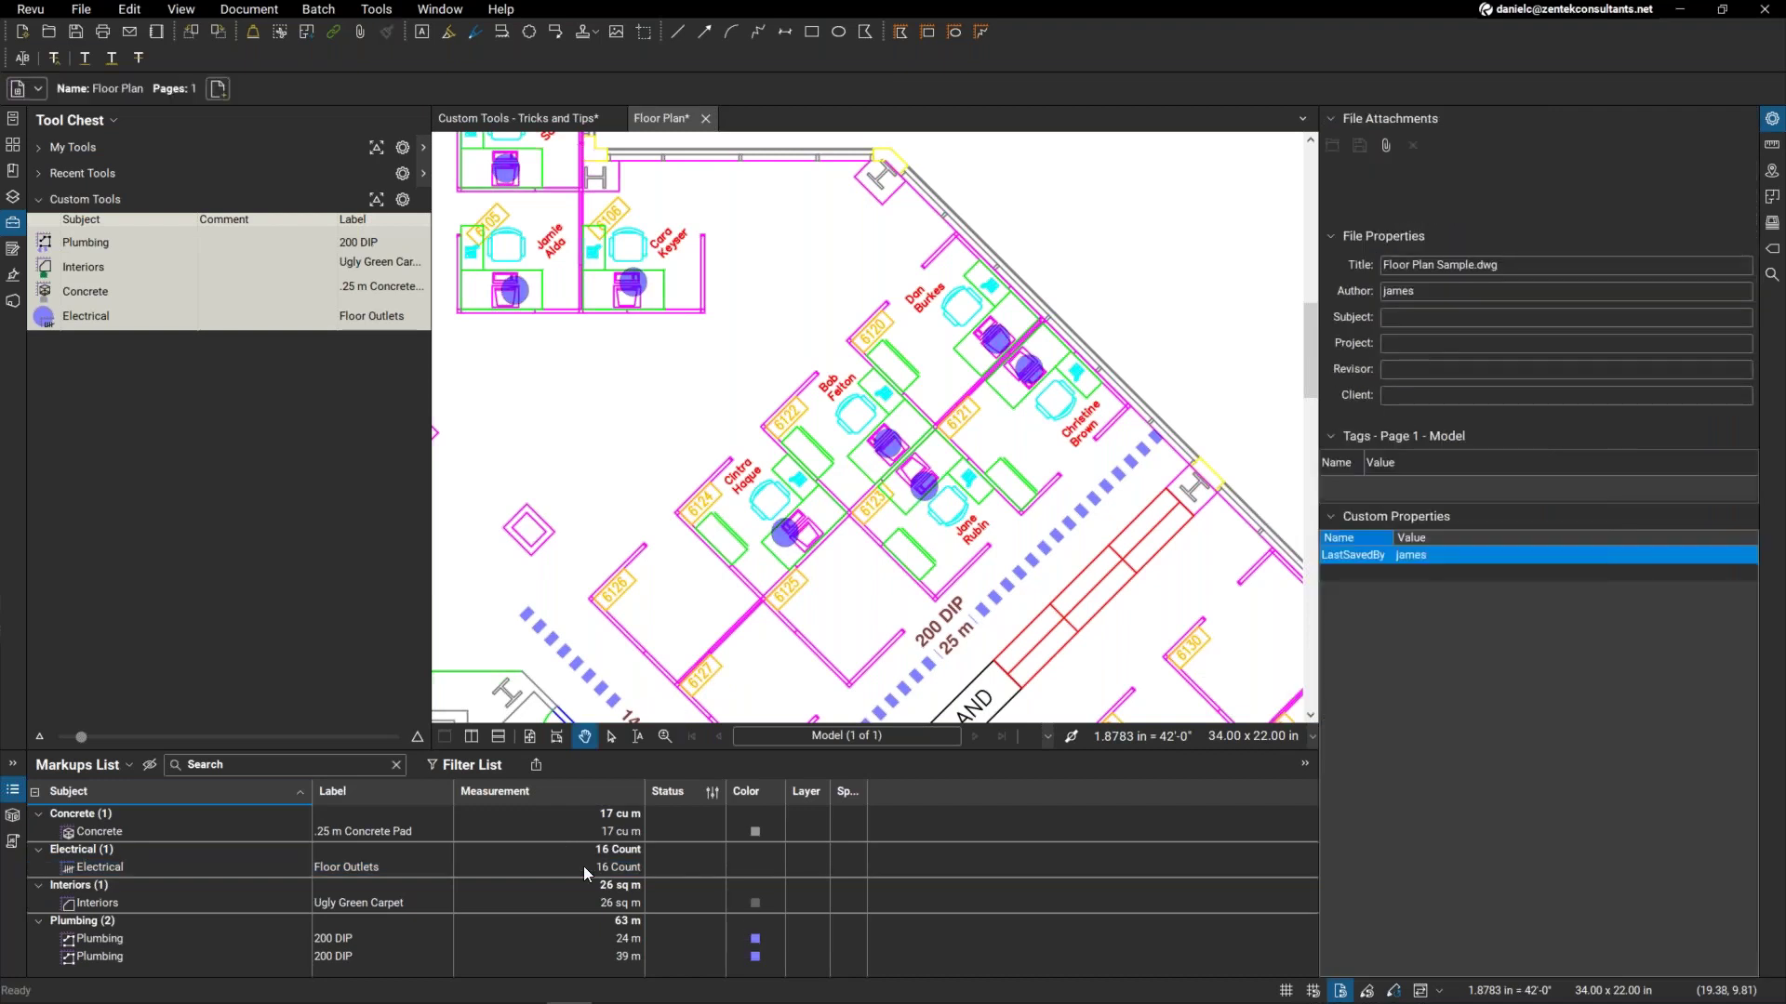
Examine the Electrical total in the Markups List and the placed measurements across the floor plan.
left_click(583, 867)
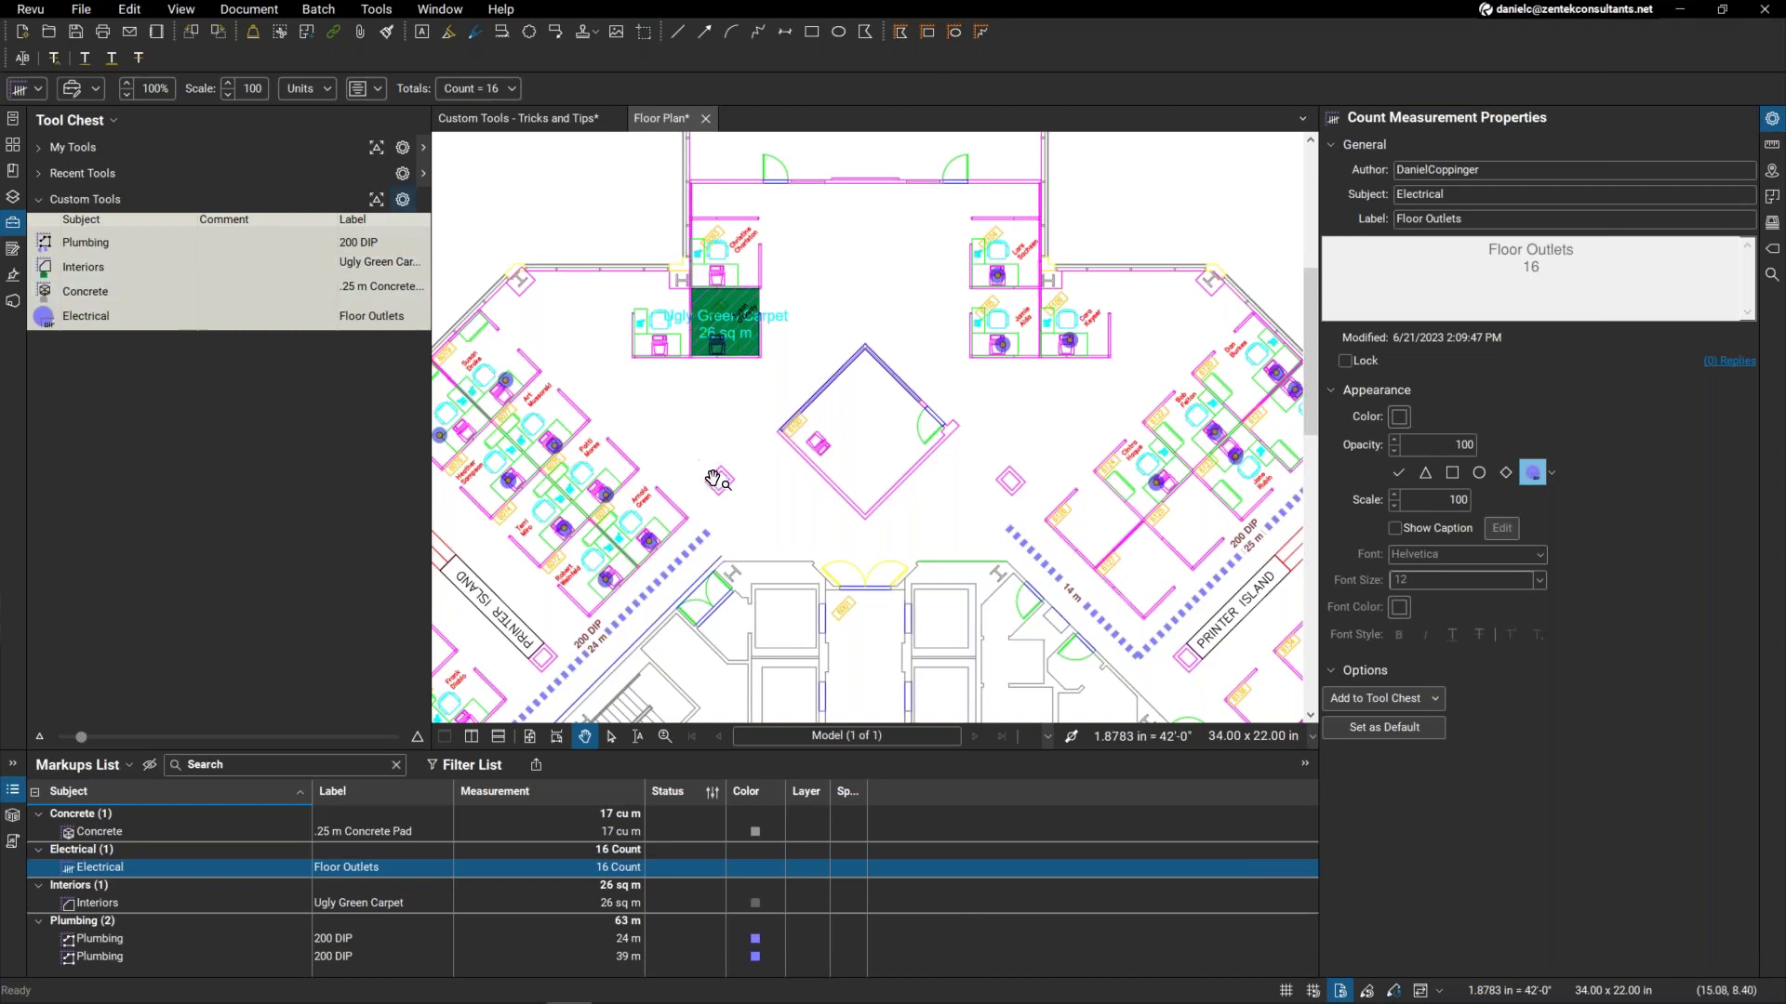
scroll(726, 502, "down", 2)
left_click_drag(754, 523, 767, 364)
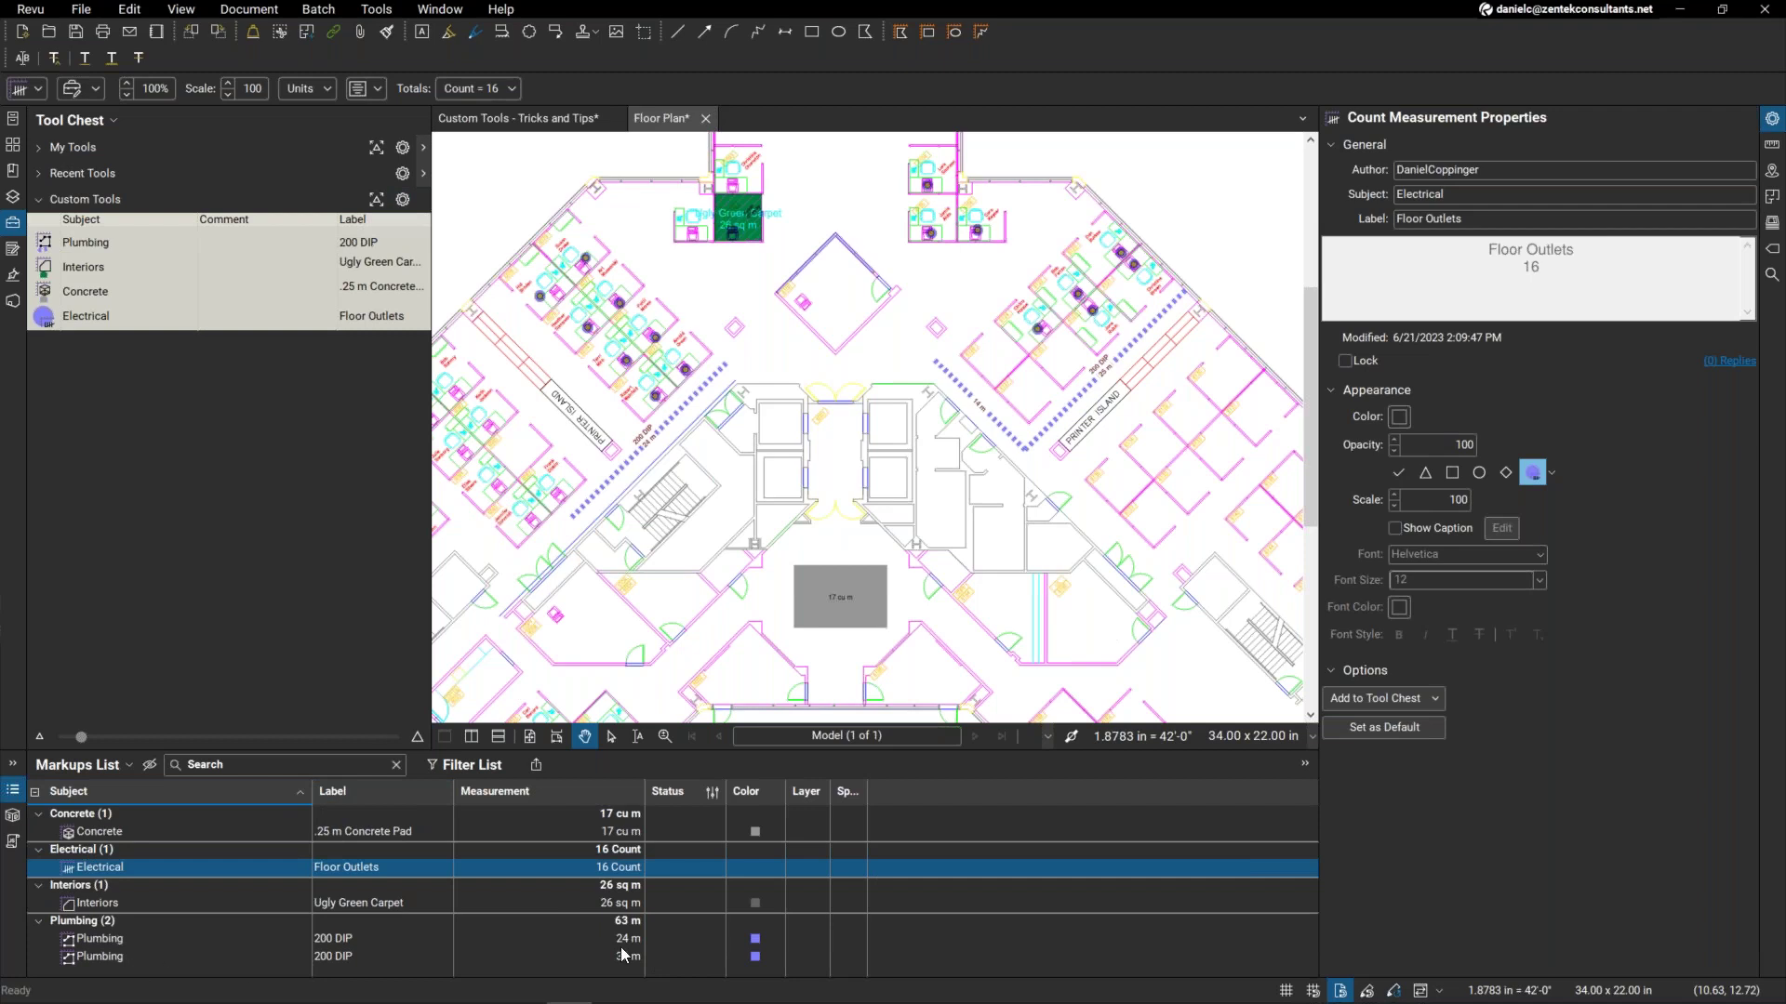
left_click_drag(586, 456, 550, 479)
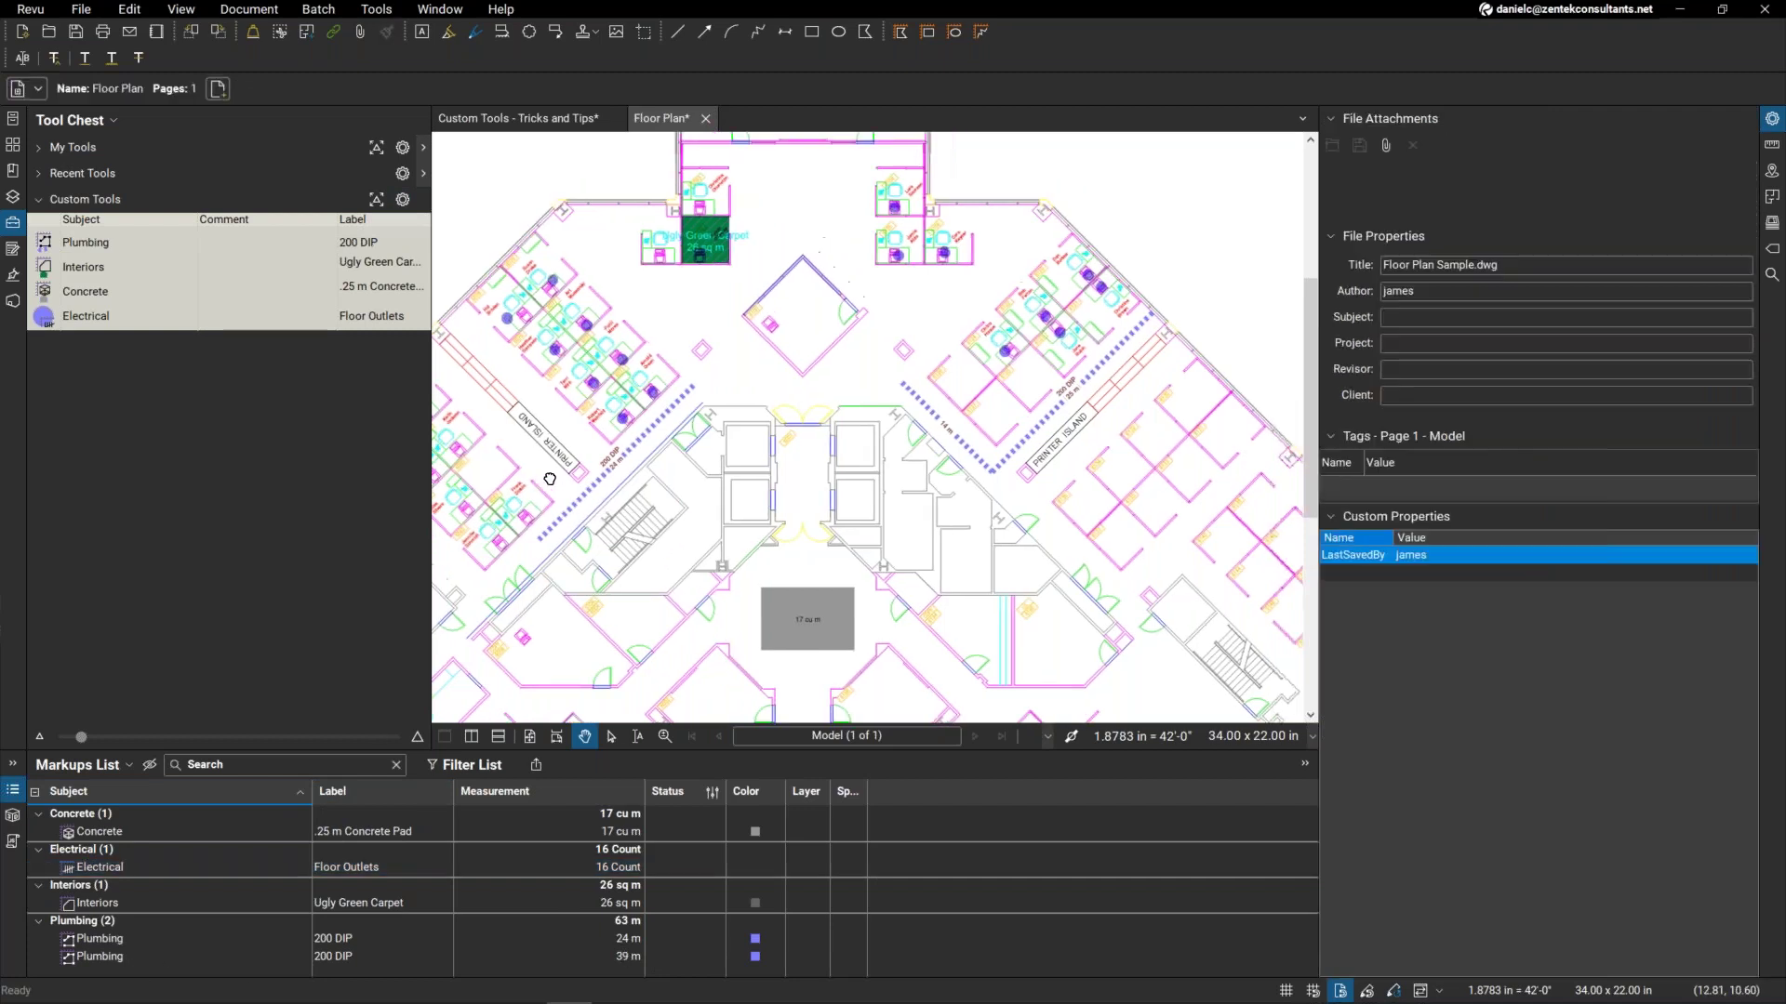
left_click(82, 10)
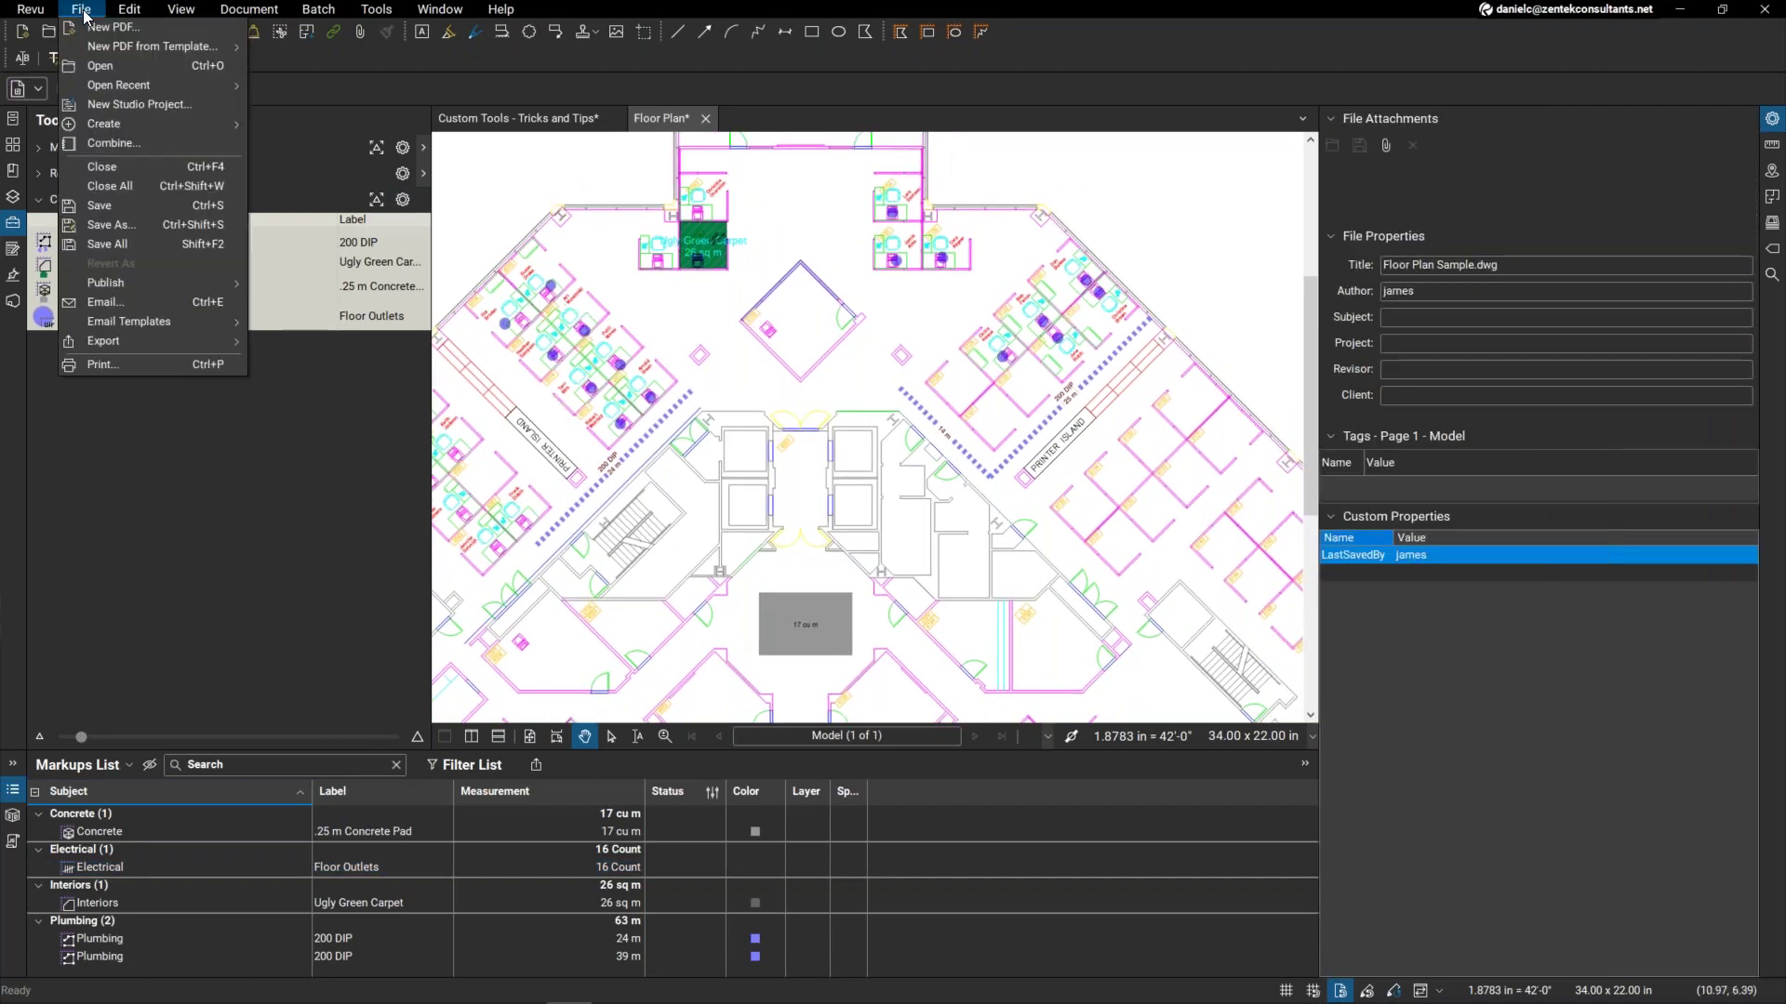
left_click(110, 27)
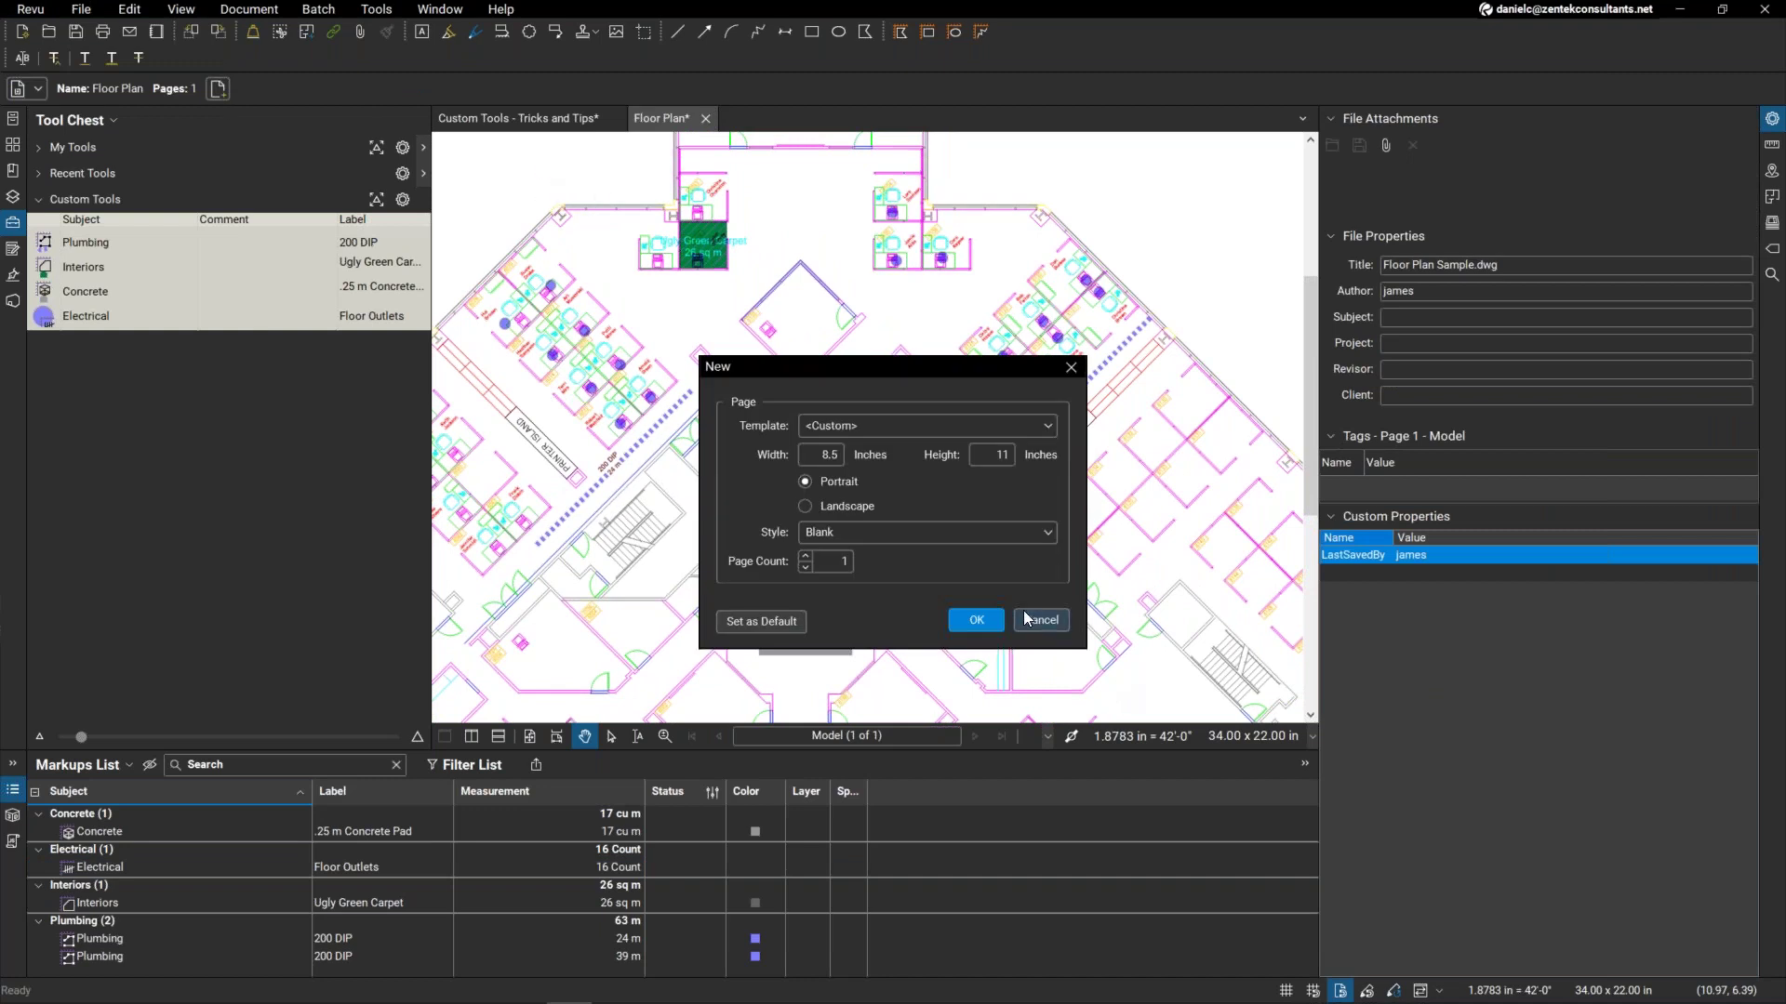
left_click(1033, 620)
Switch to the ZenEstimate Steel Metric - Installation profile and create a blank one-page 8.5 x 11 inch portrait PDF.
left_click(31, 10)
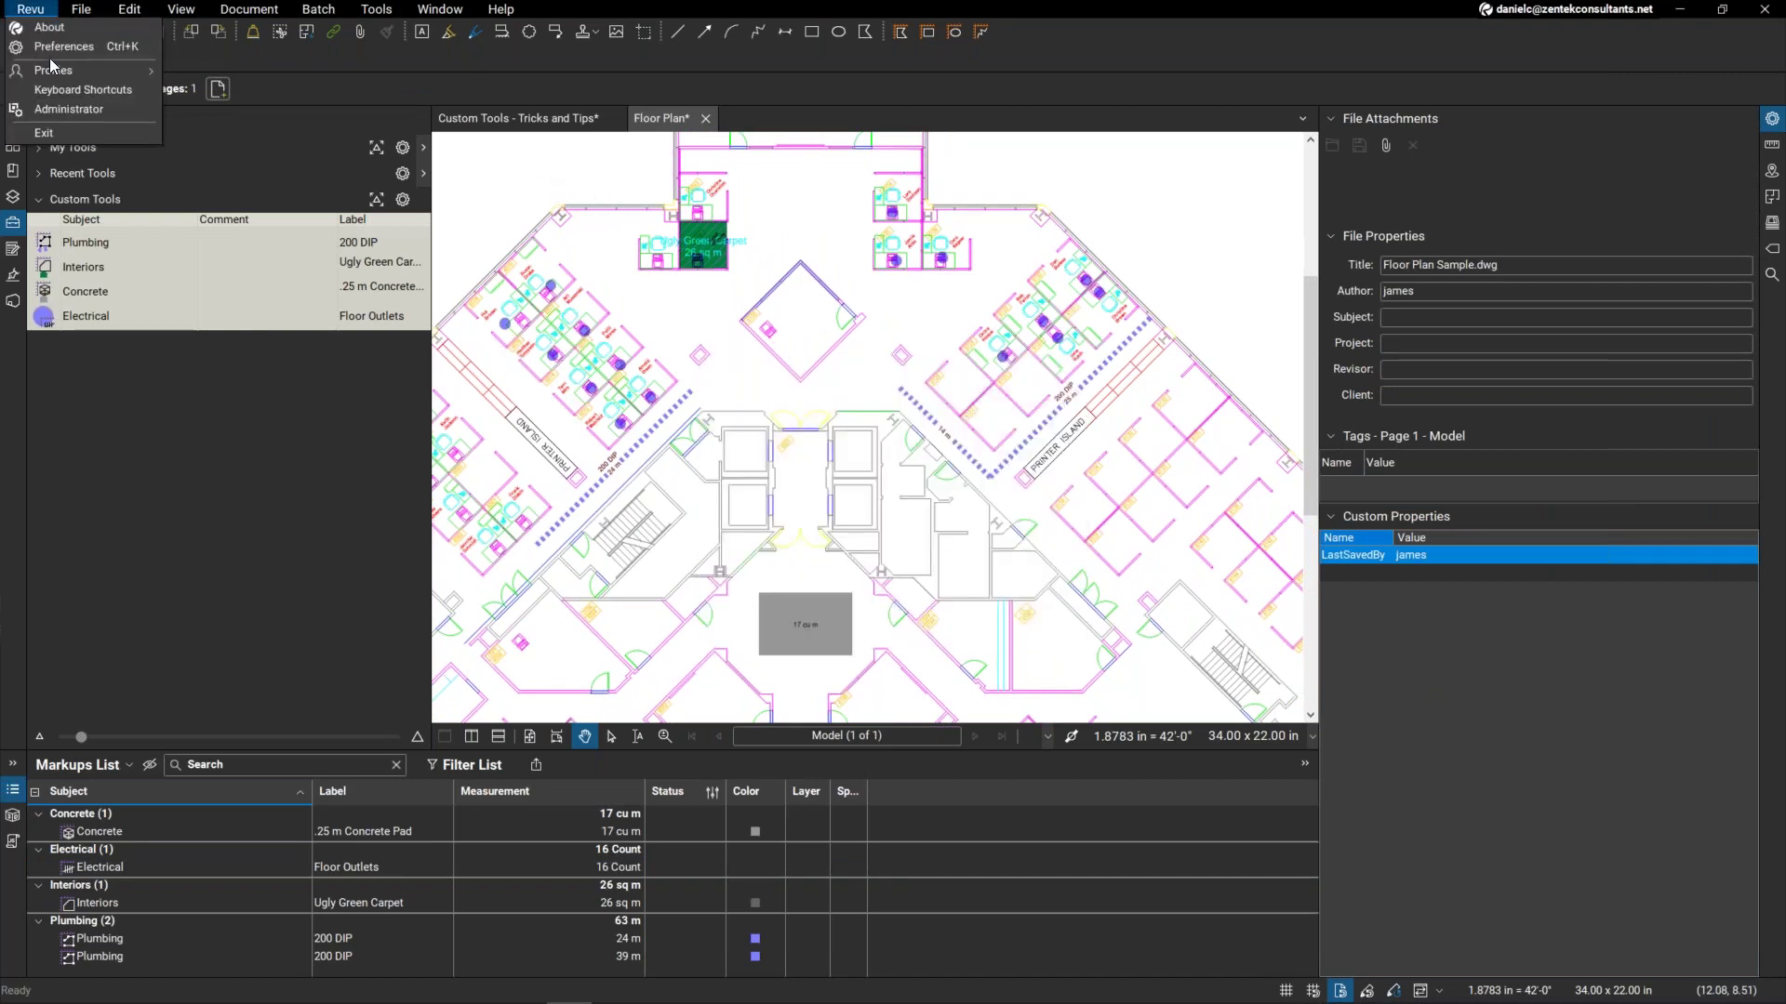
mouse_move(58, 71)
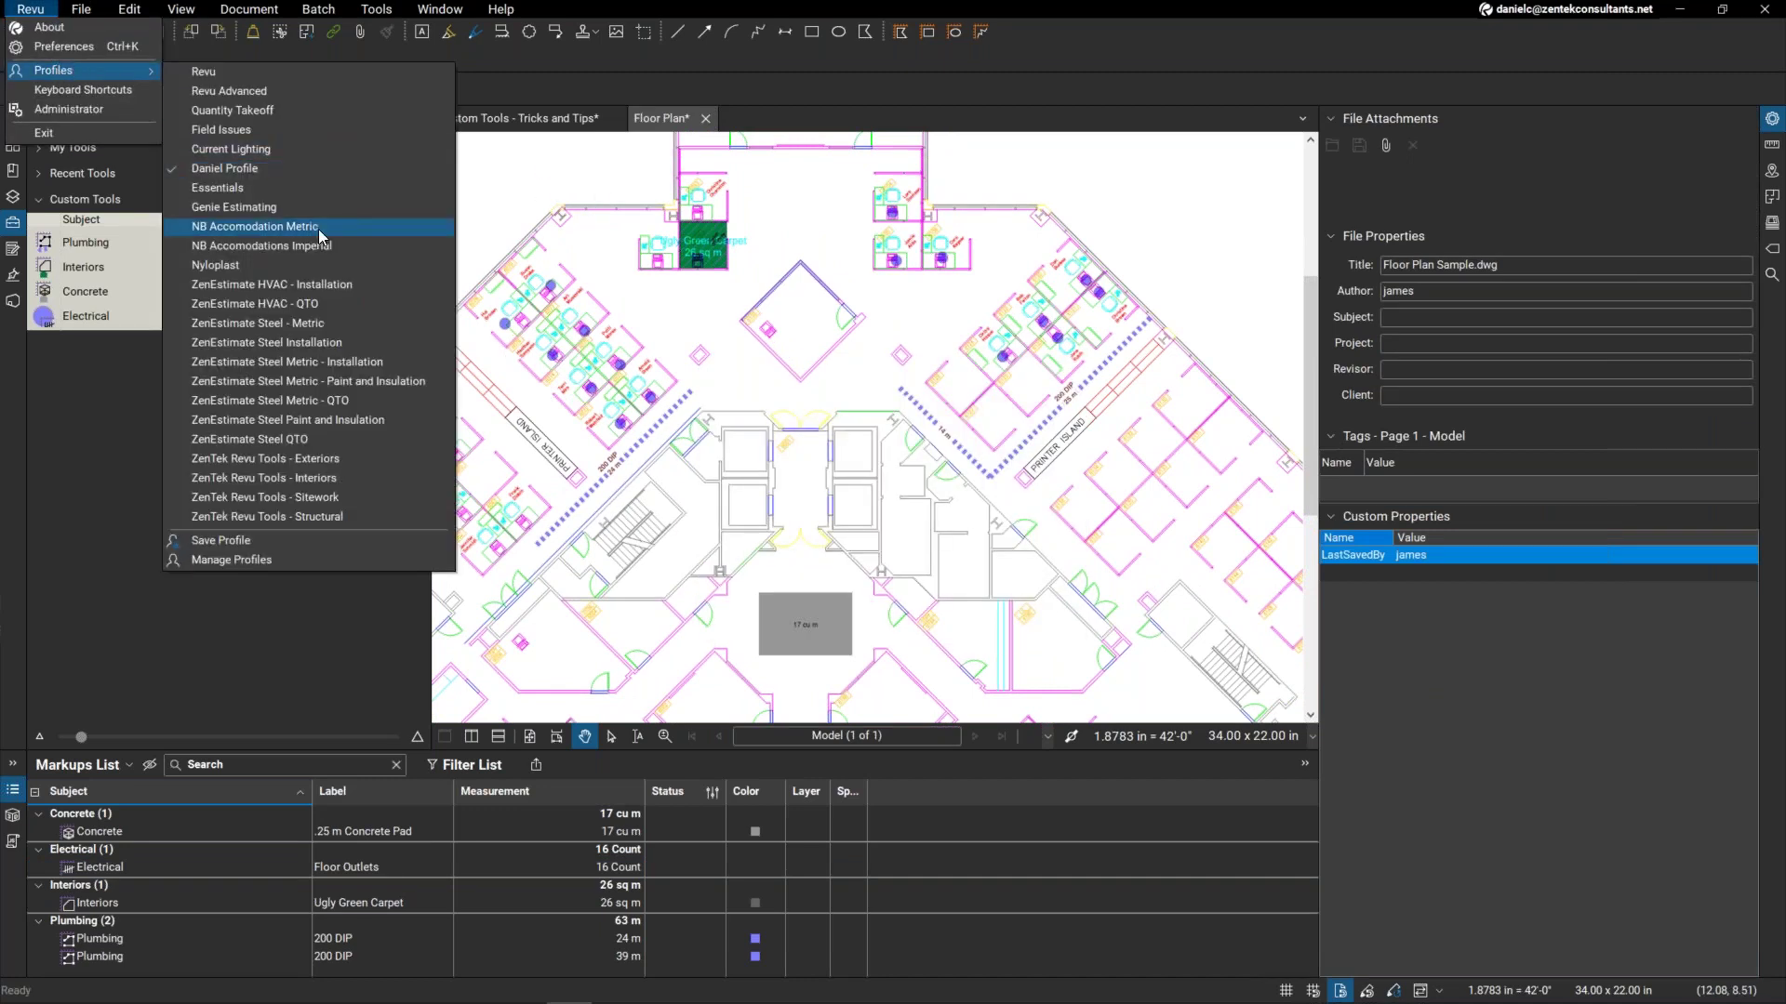
left_click(286, 368)
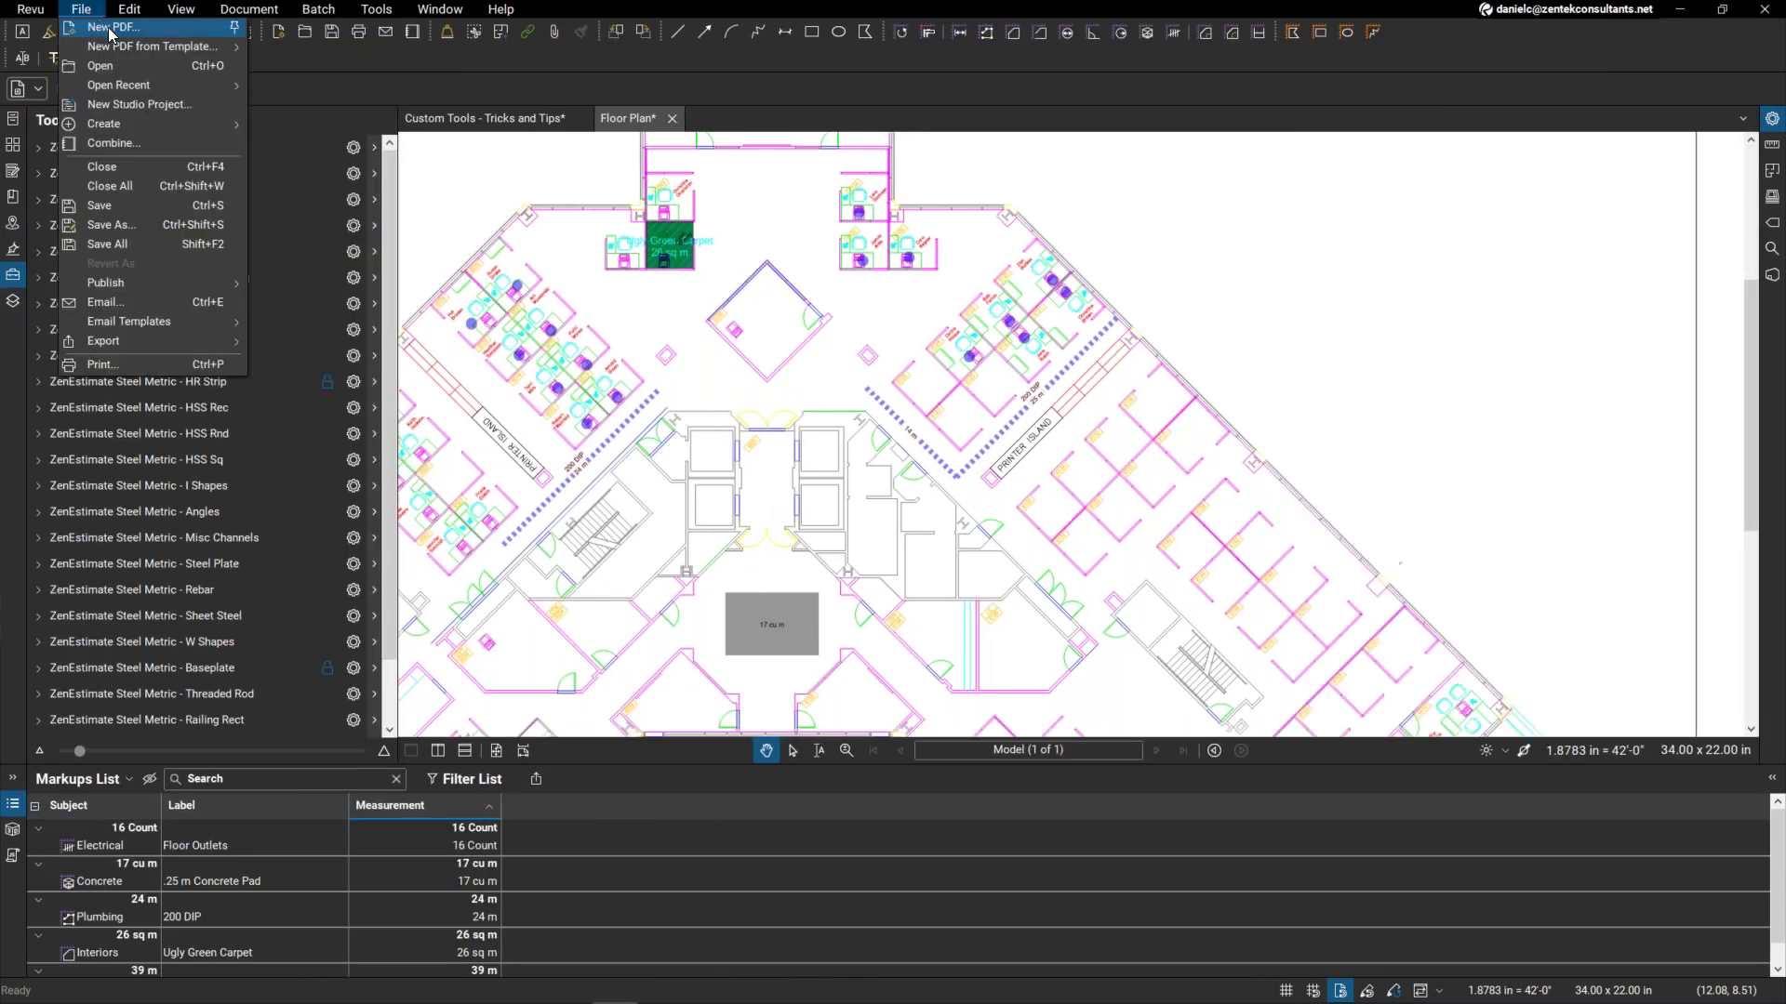
key("ctrl+n")
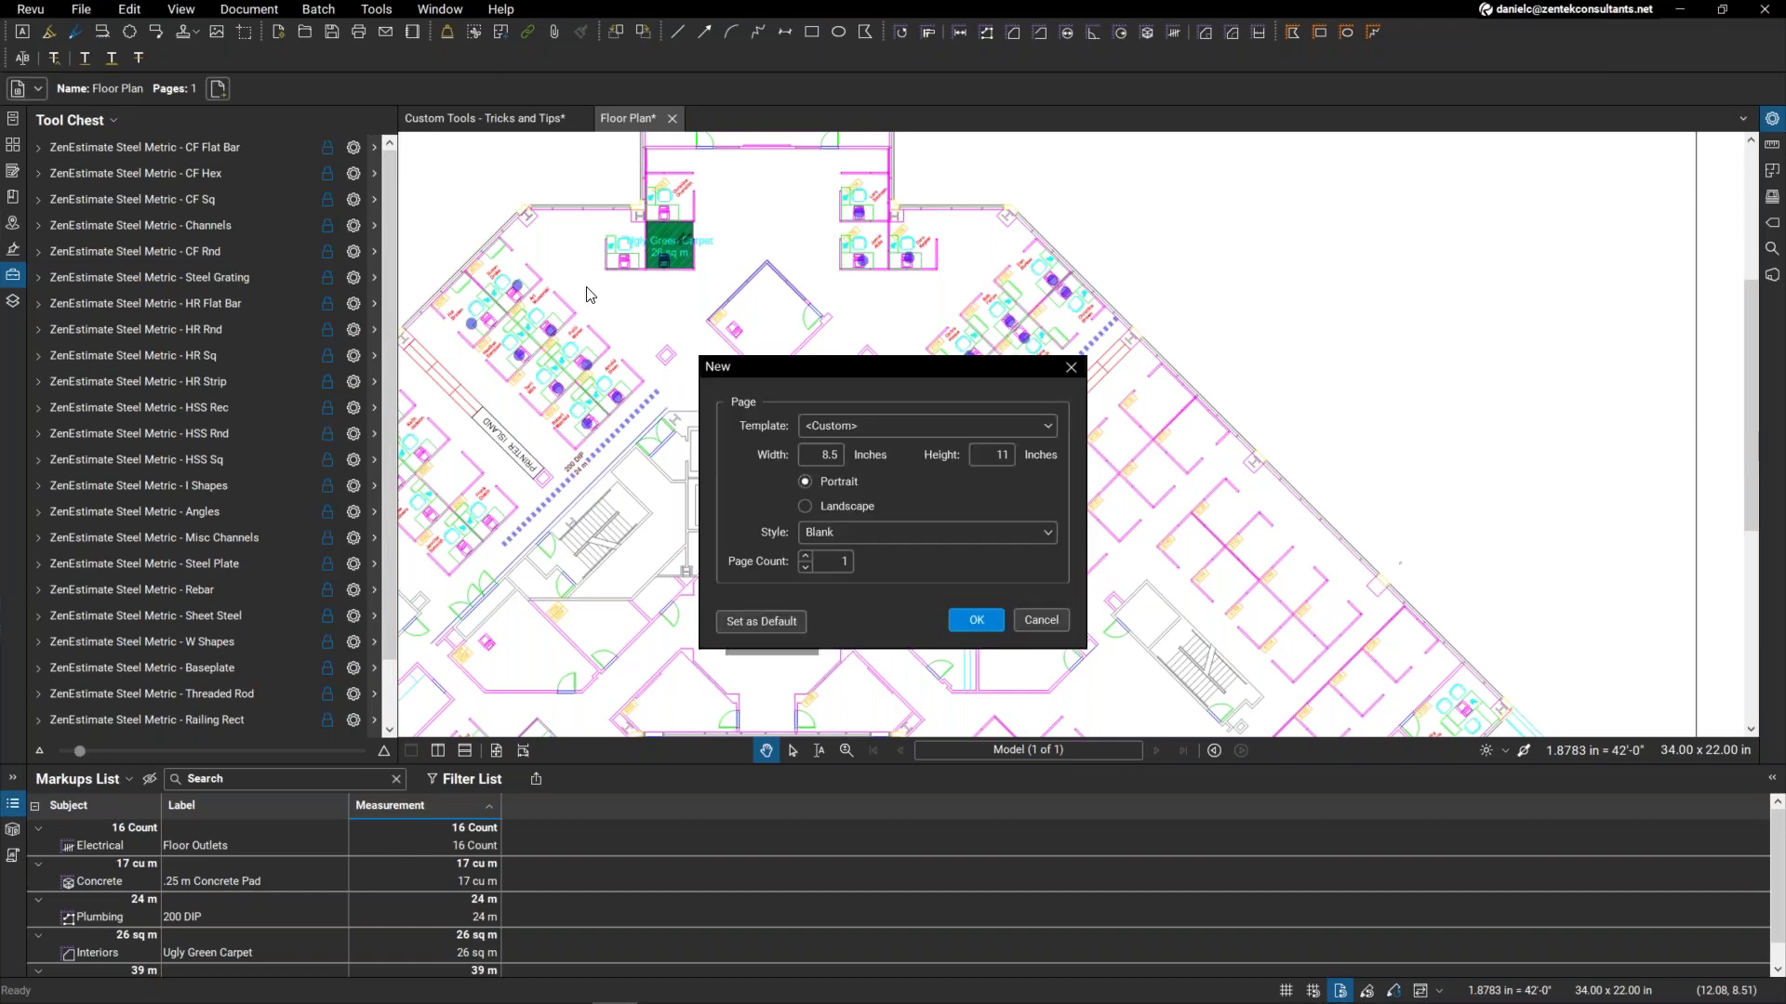
left_click(968, 616)
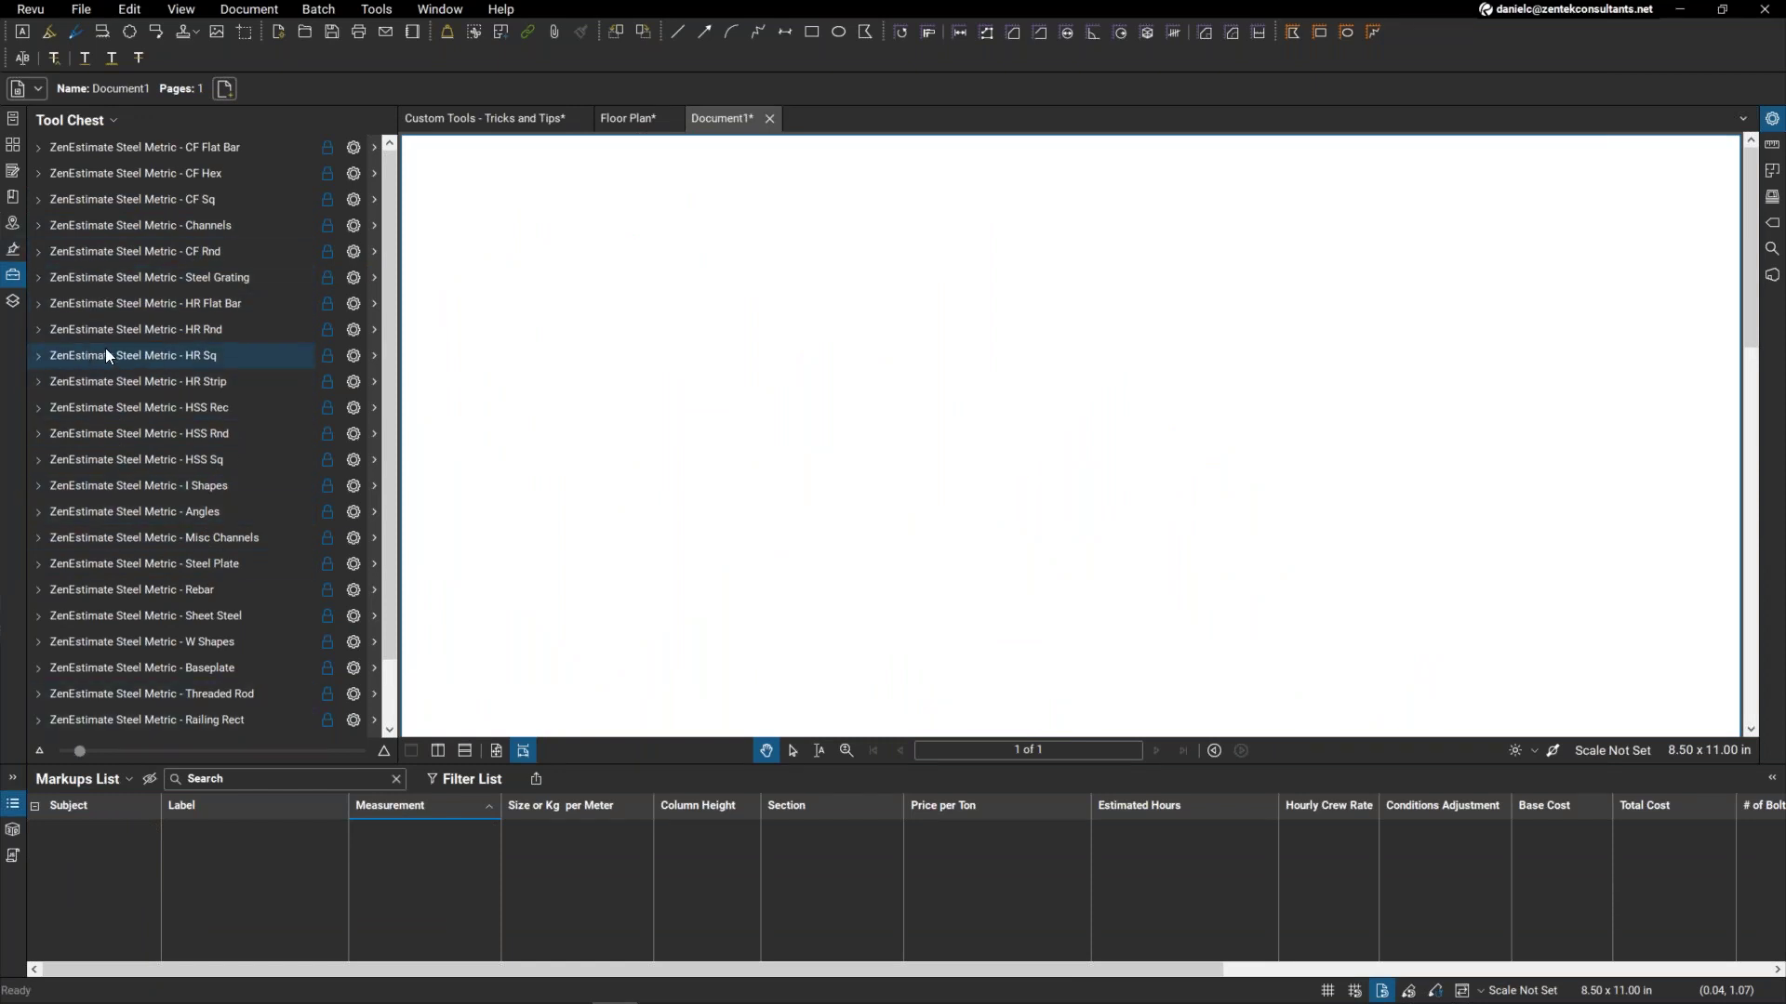
Draw a four-segment zigzag polylength across the blank page with the HR Rnd 6 Beam tool from the HR Rnd set.
left_click(127, 328)
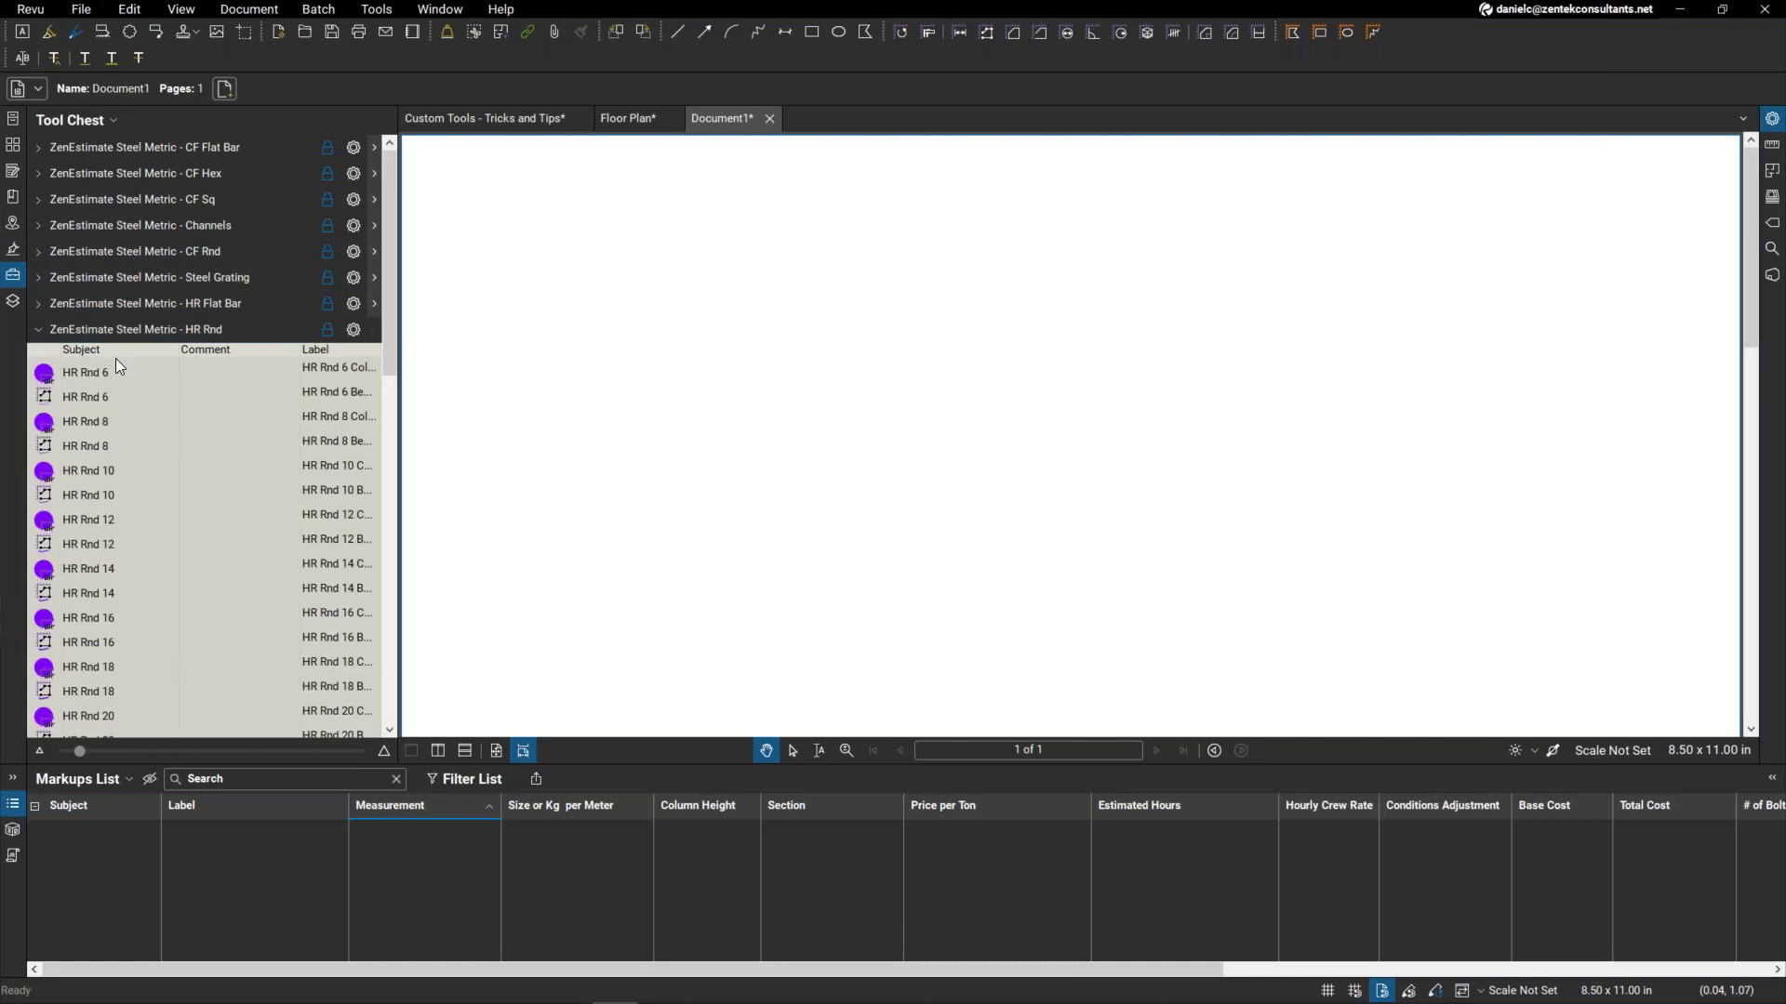
left_click(73, 393)
left_click(584, 362)
left_click(948, 299)
left_click(958, 422)
left_click(1163, 360)
double_click(1217, 471)
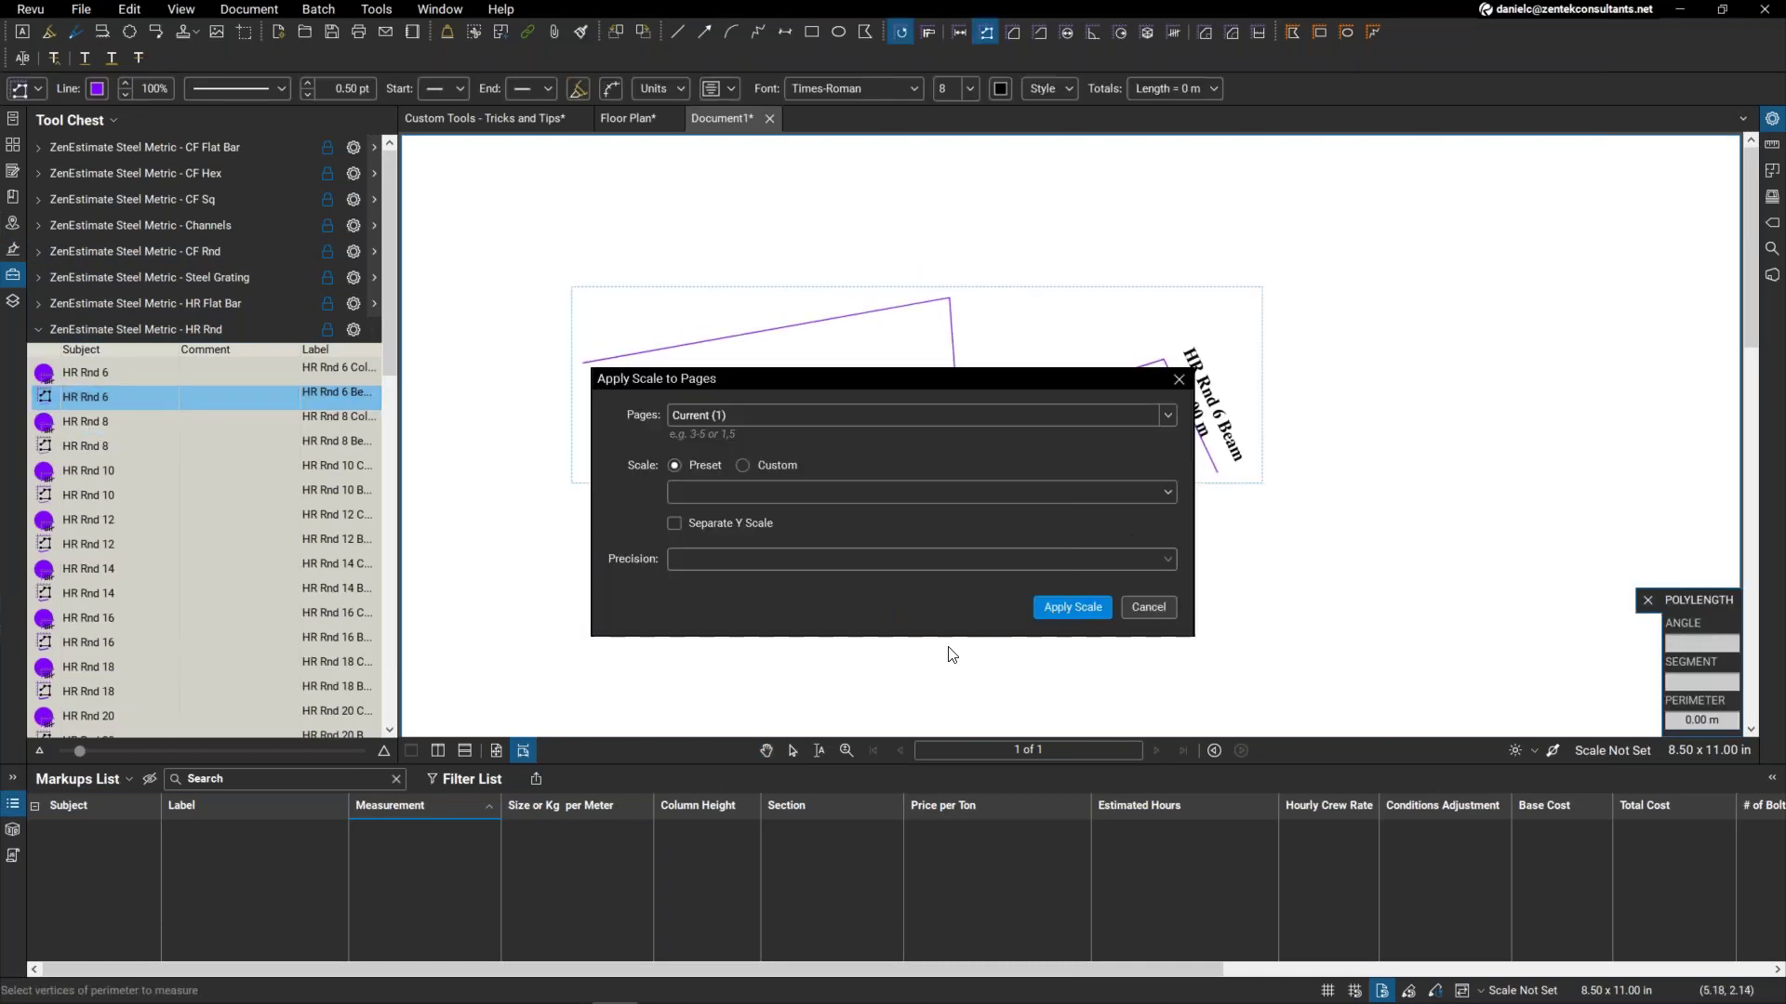
Apply the preset scale 1/16" = 1'-0" to the current page.
left_click(684, 492)
left_click(724, 579)
left_click(1083, 609)
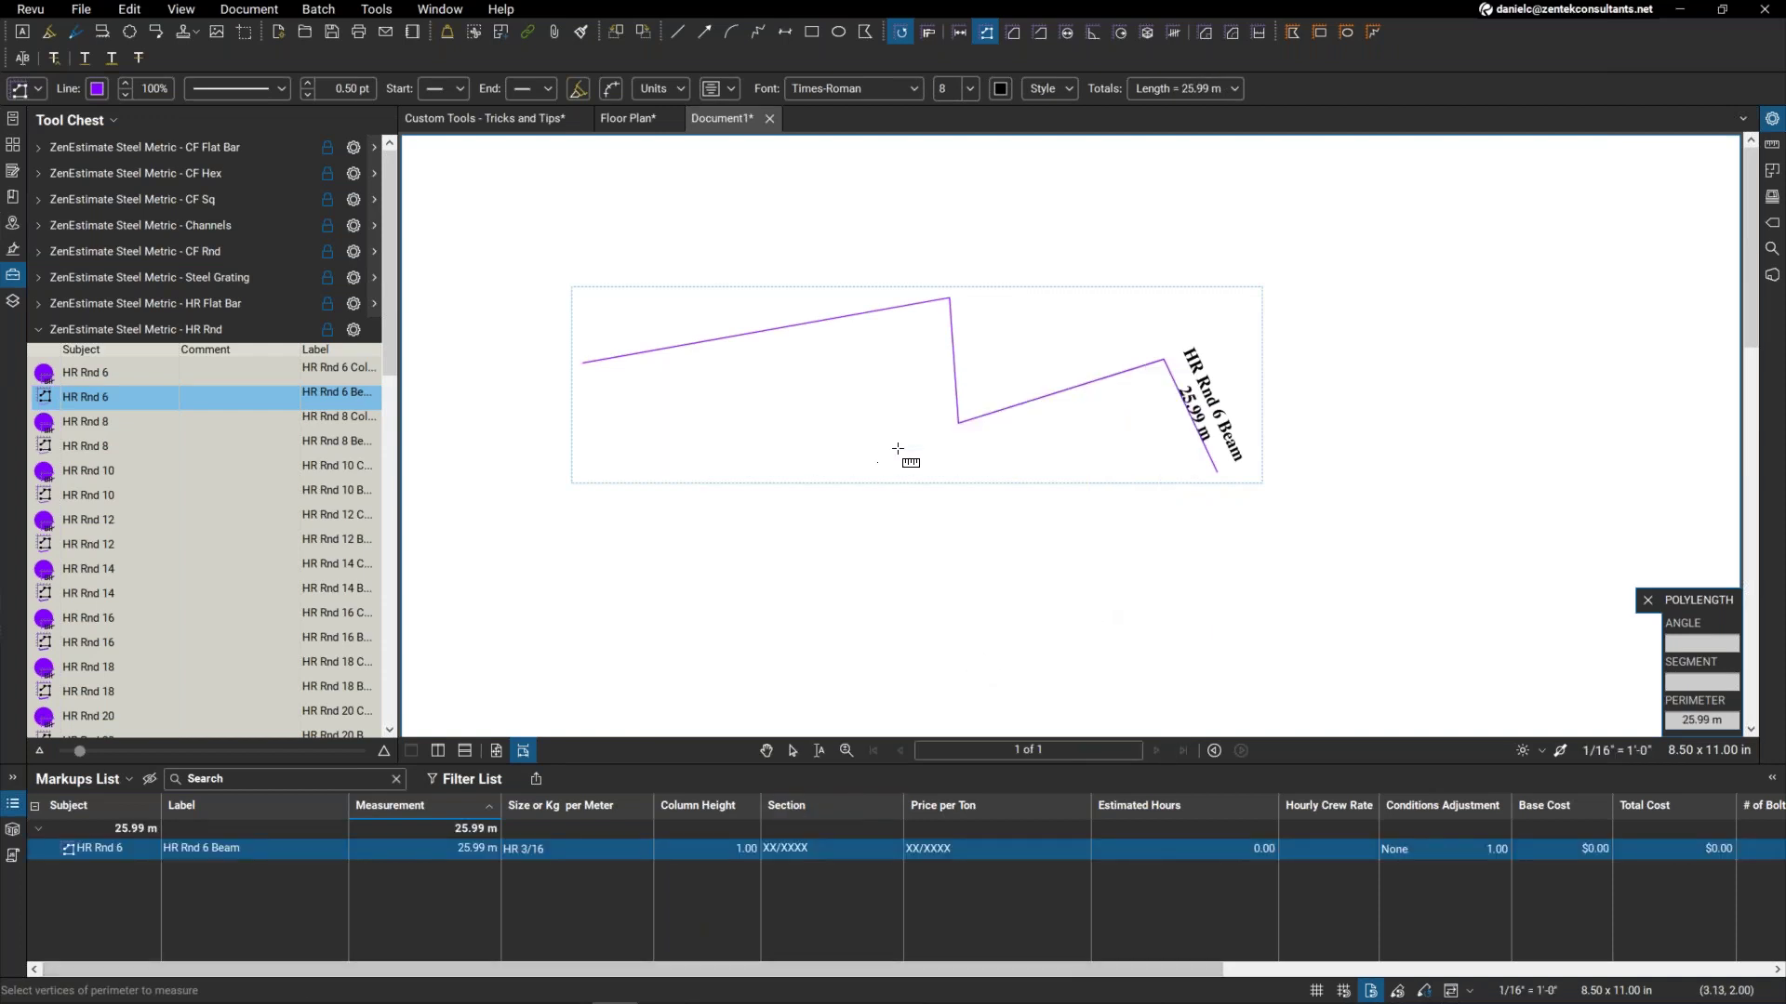
Review the beam's estimating columns in the Markups List and show the available summary export formats.
left_click_drag(255, 972, 444, 962)
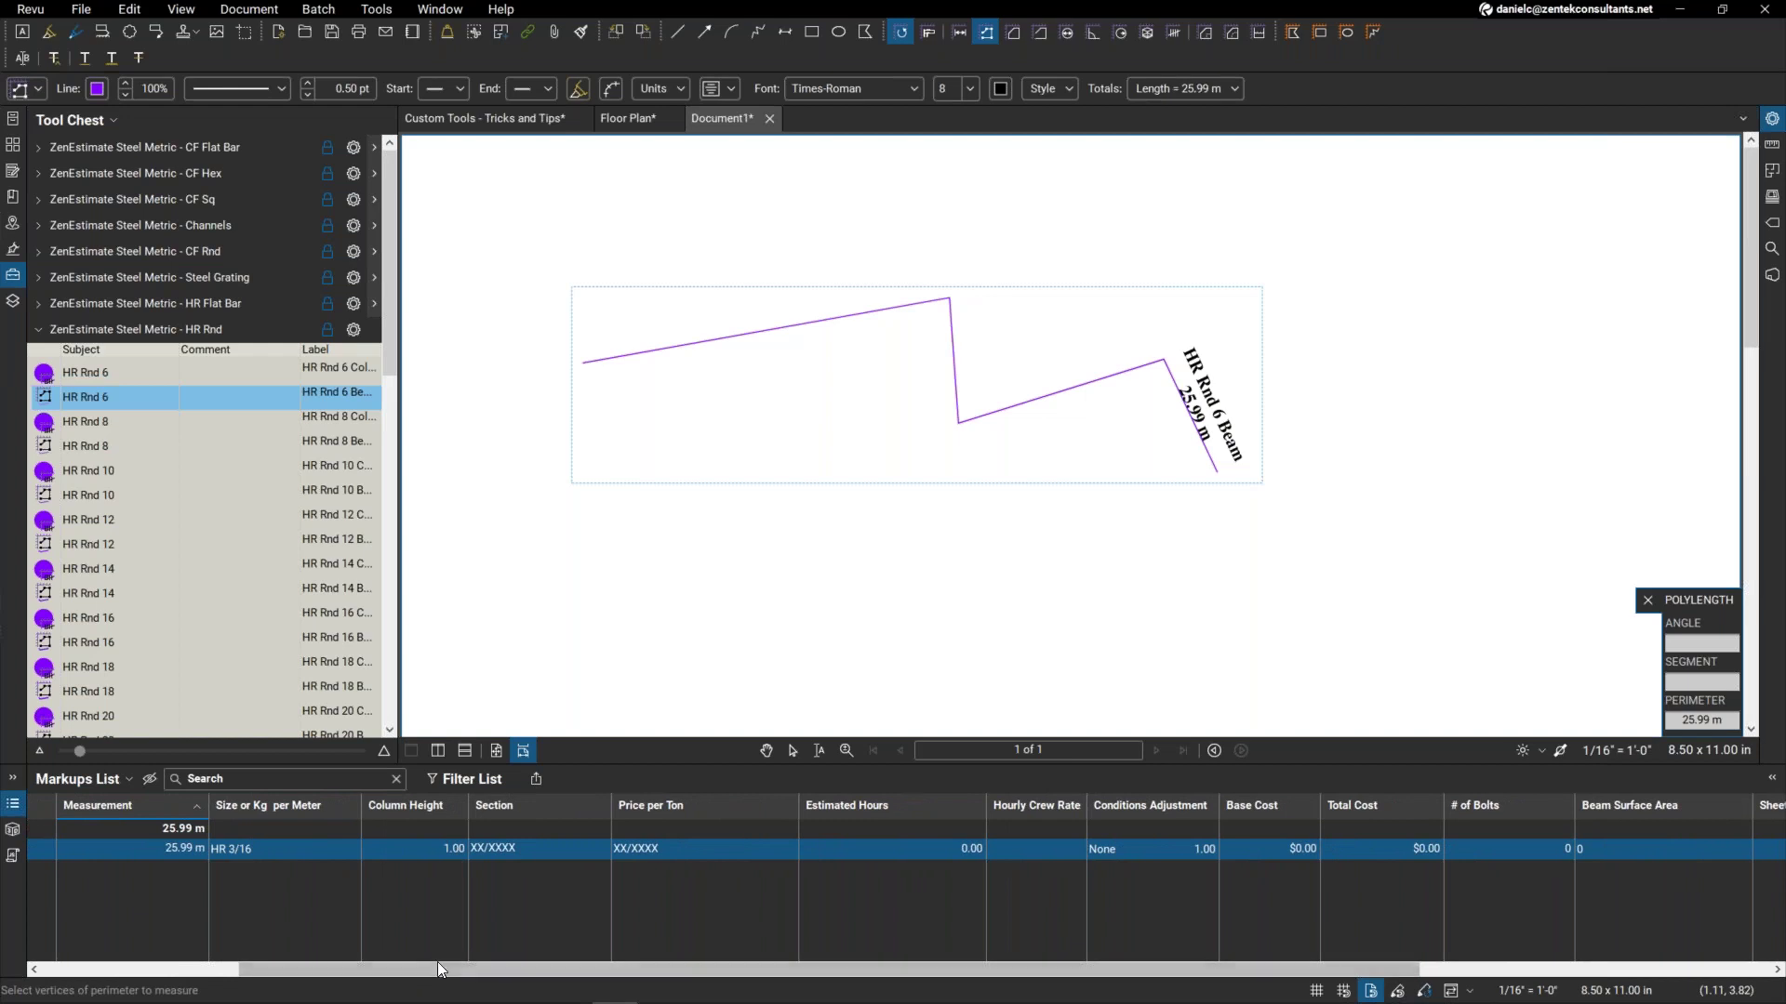
left_click_drag(649, 969, 1023, 960)
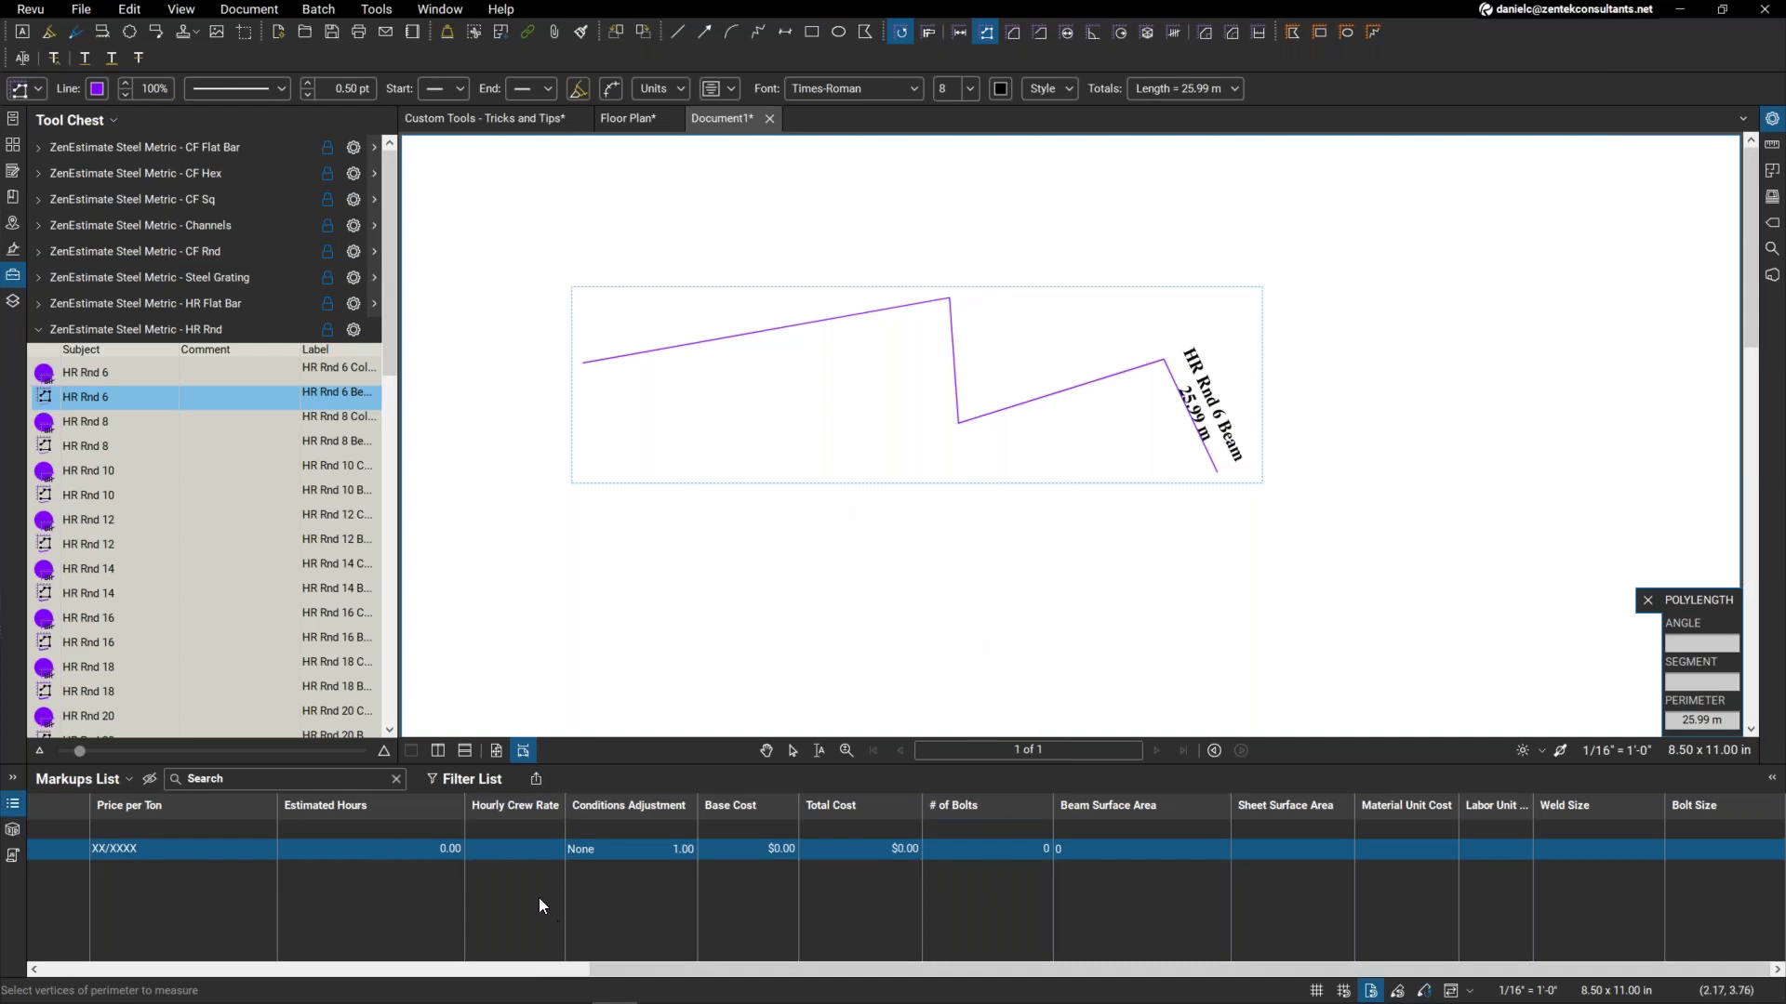
left_click(532, 785)
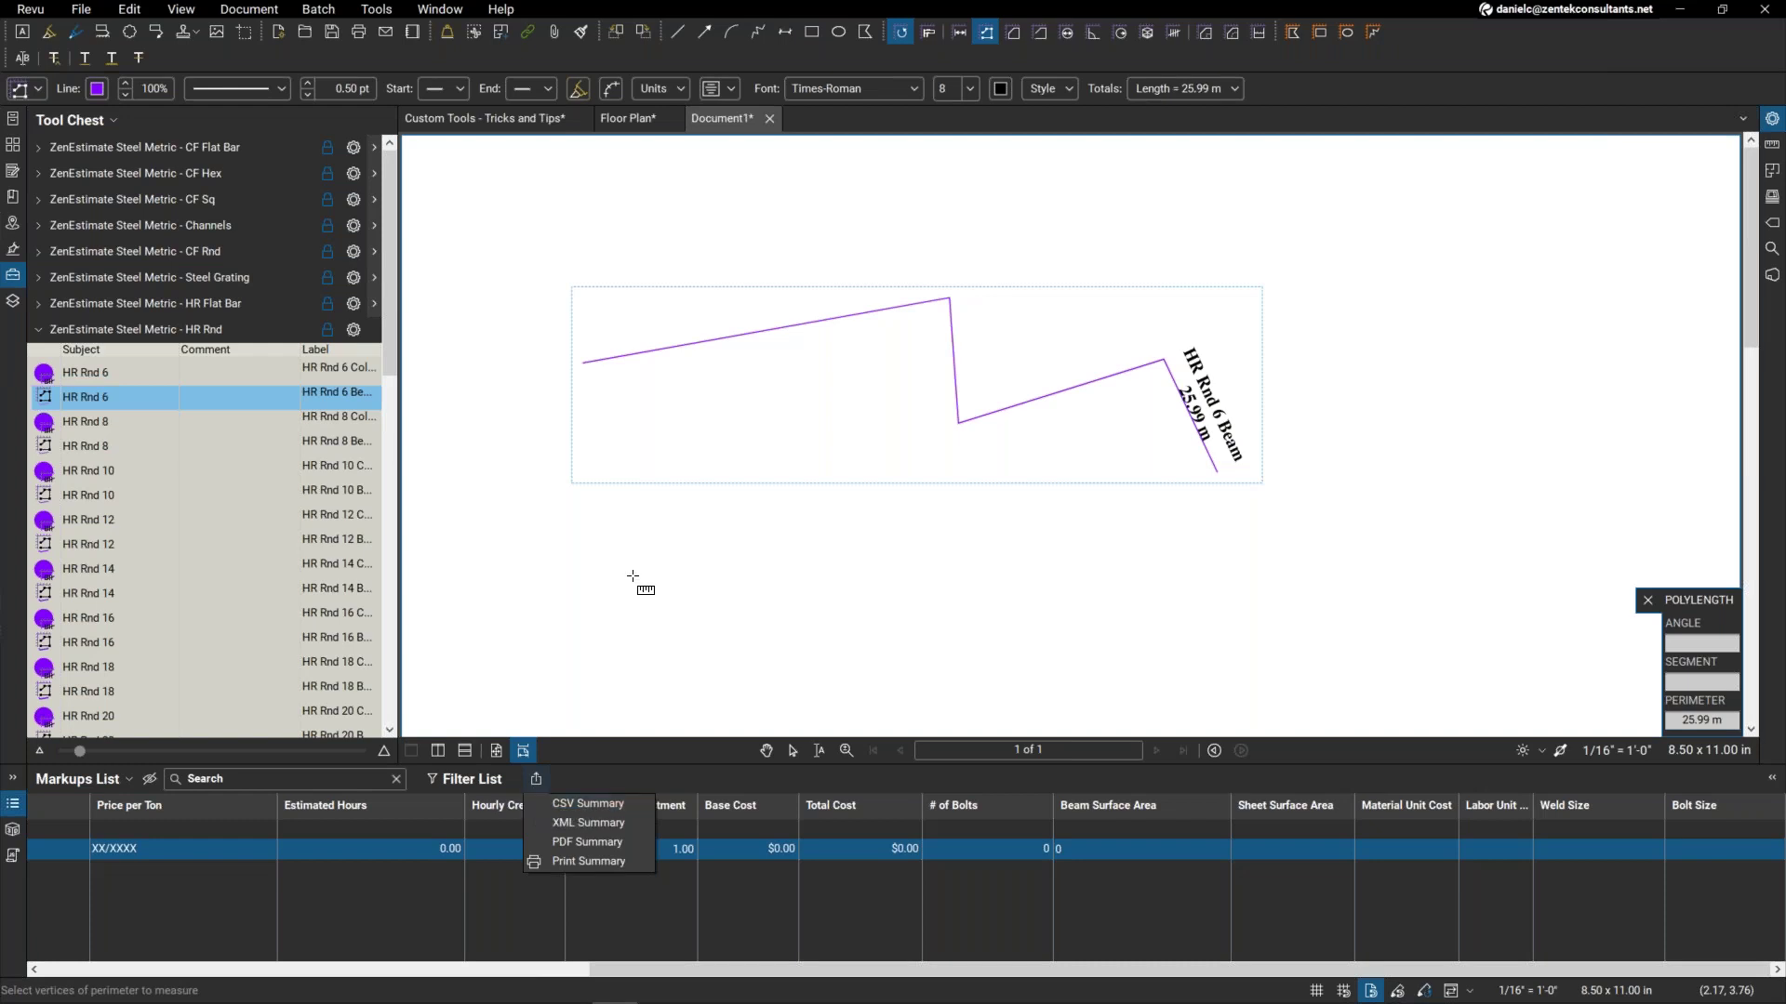
Return to the Custom Tools - Tricks and Tips document and switch back to the profile containing the Custom Tools set.
left_click(680, 518)
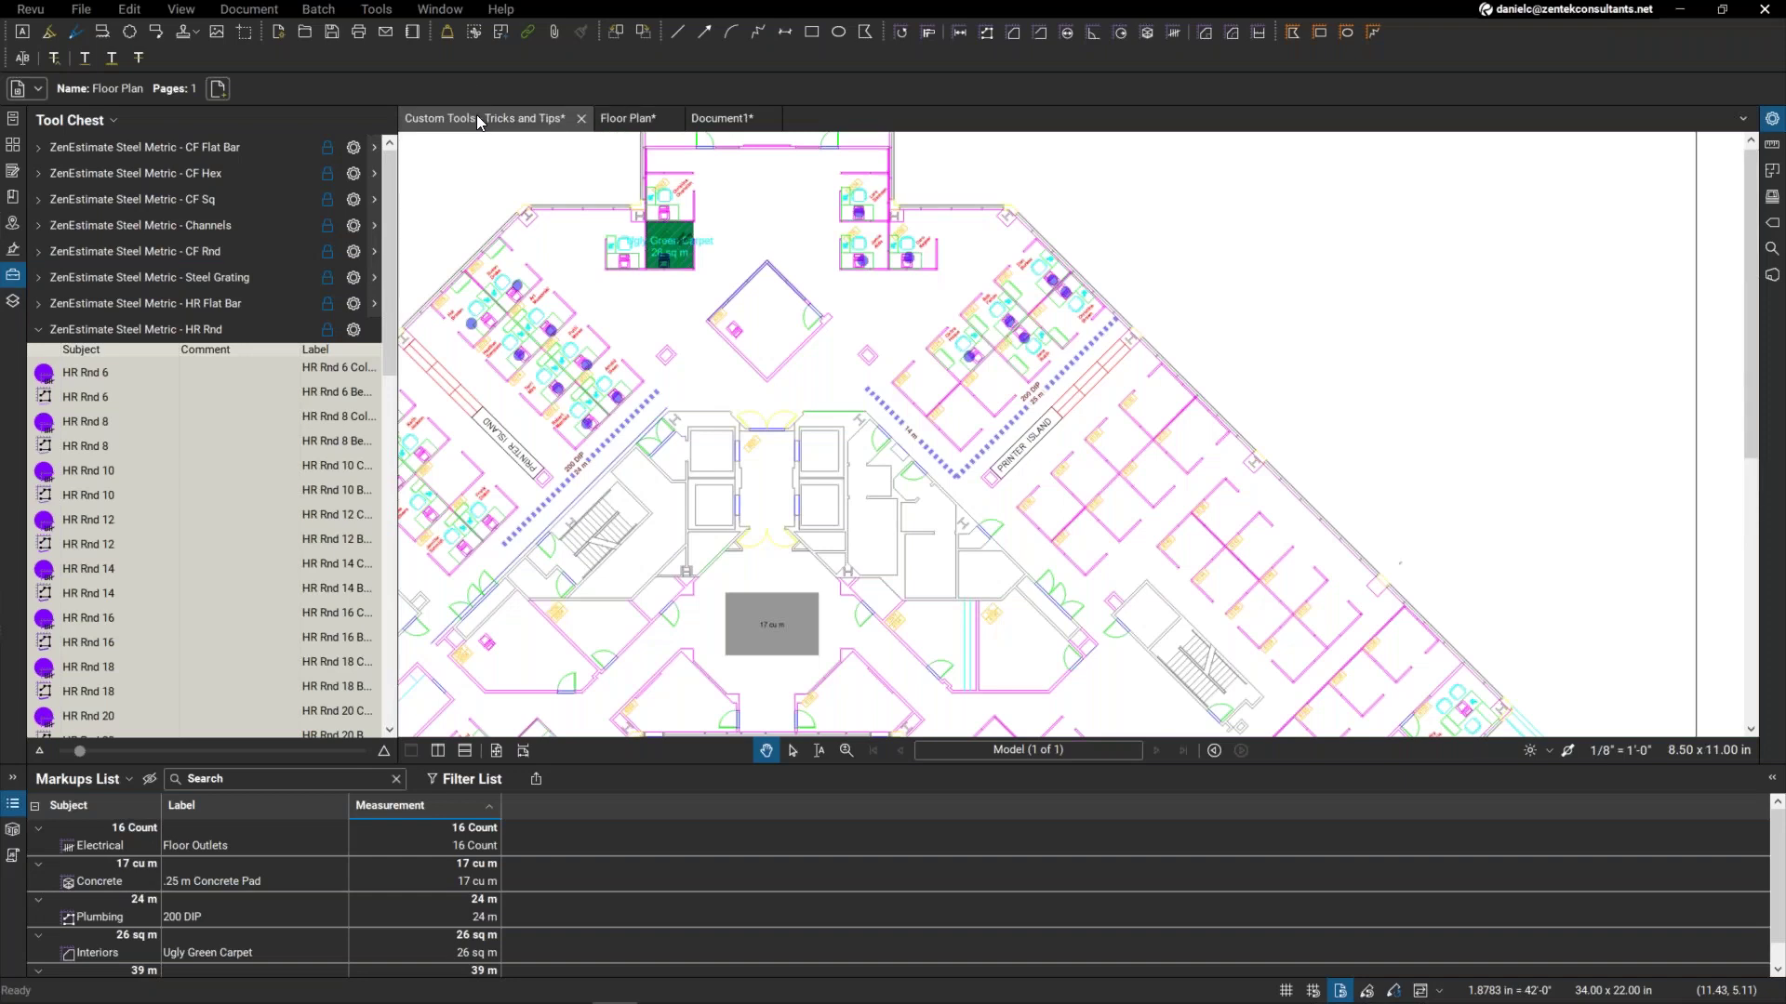
left_click(476, 116)
left_click(81, 9)
mouse_move(31, 9)
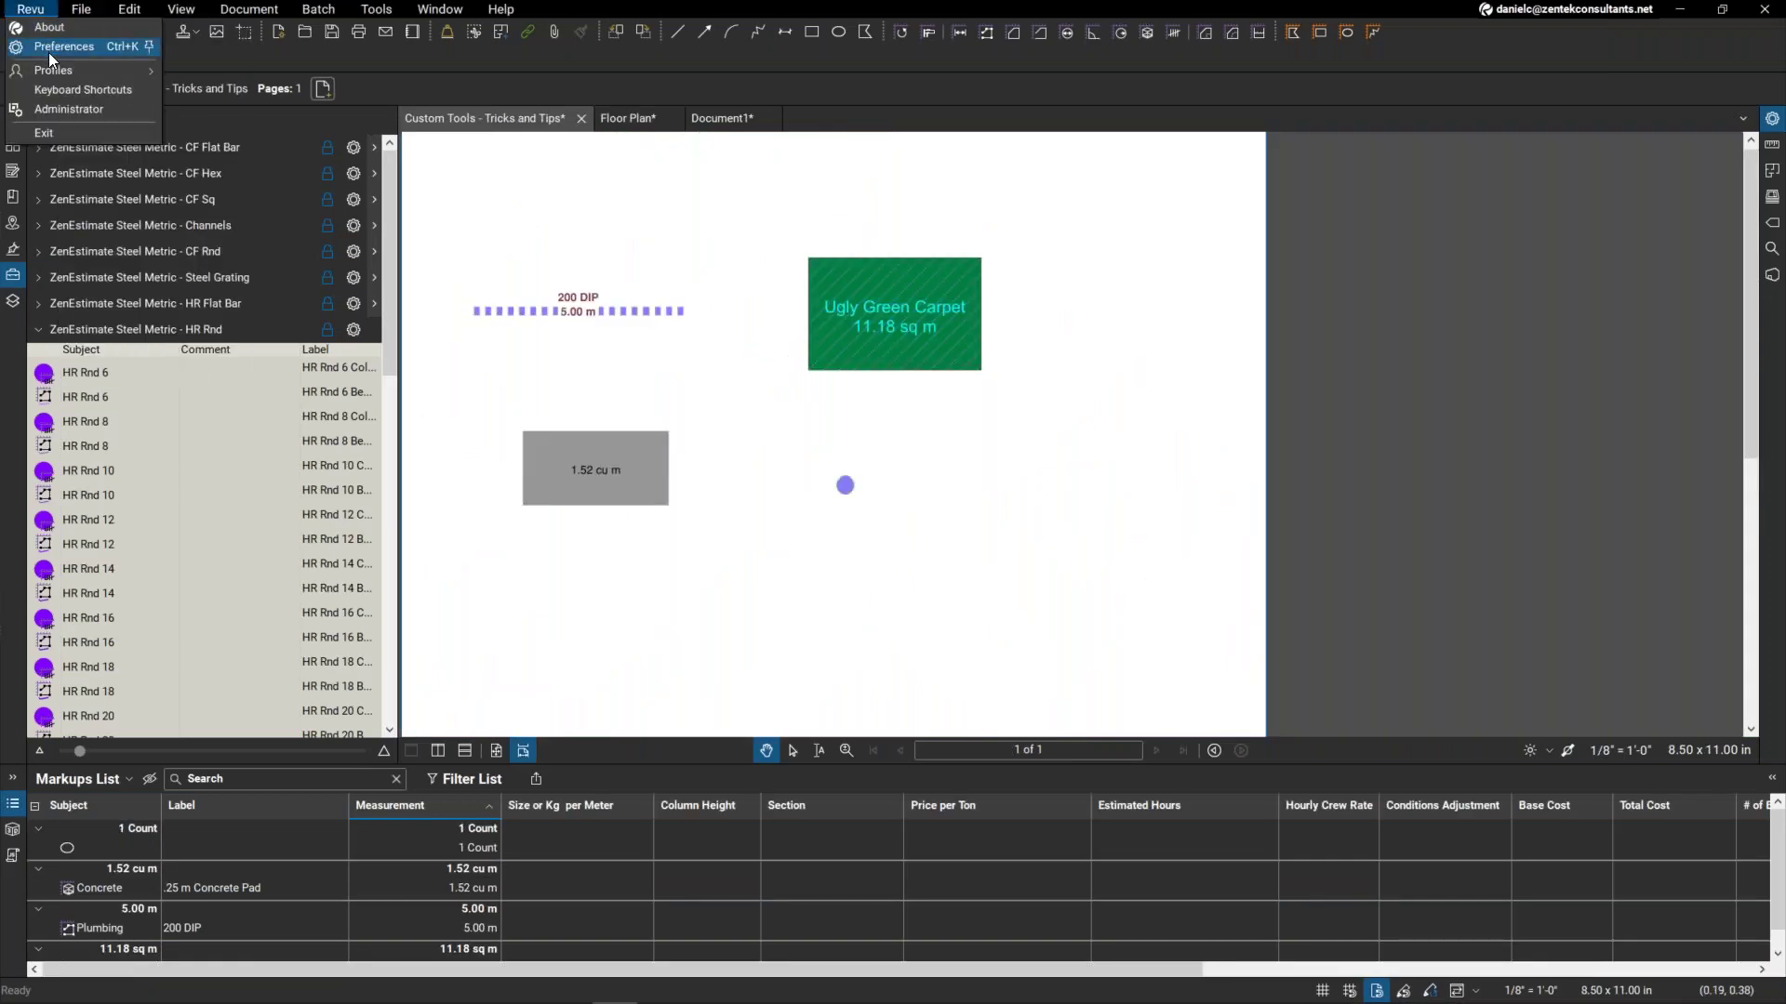
mouse_move(58, 71)
left_click(227, 168)
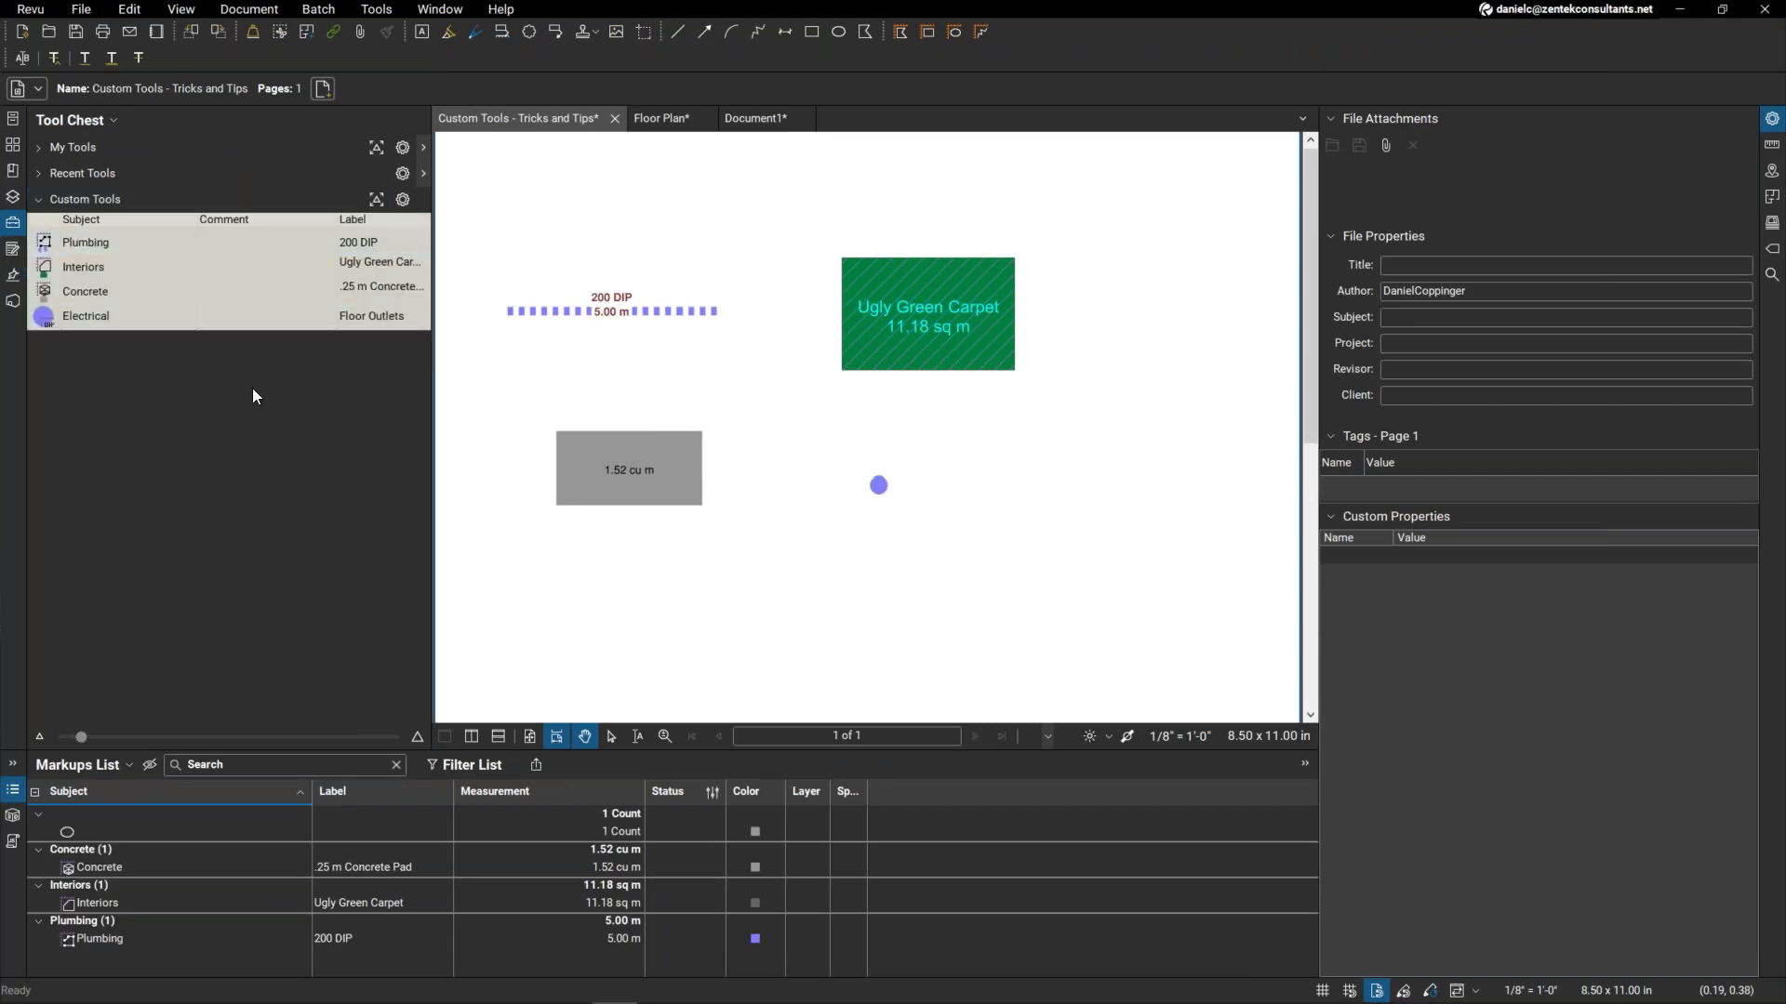
Draw a near-horizontal plumbing line about 18 m long with the 200 DIP tool, above the central yellow double doors on the Floor Plan.
left_click(148, 249)
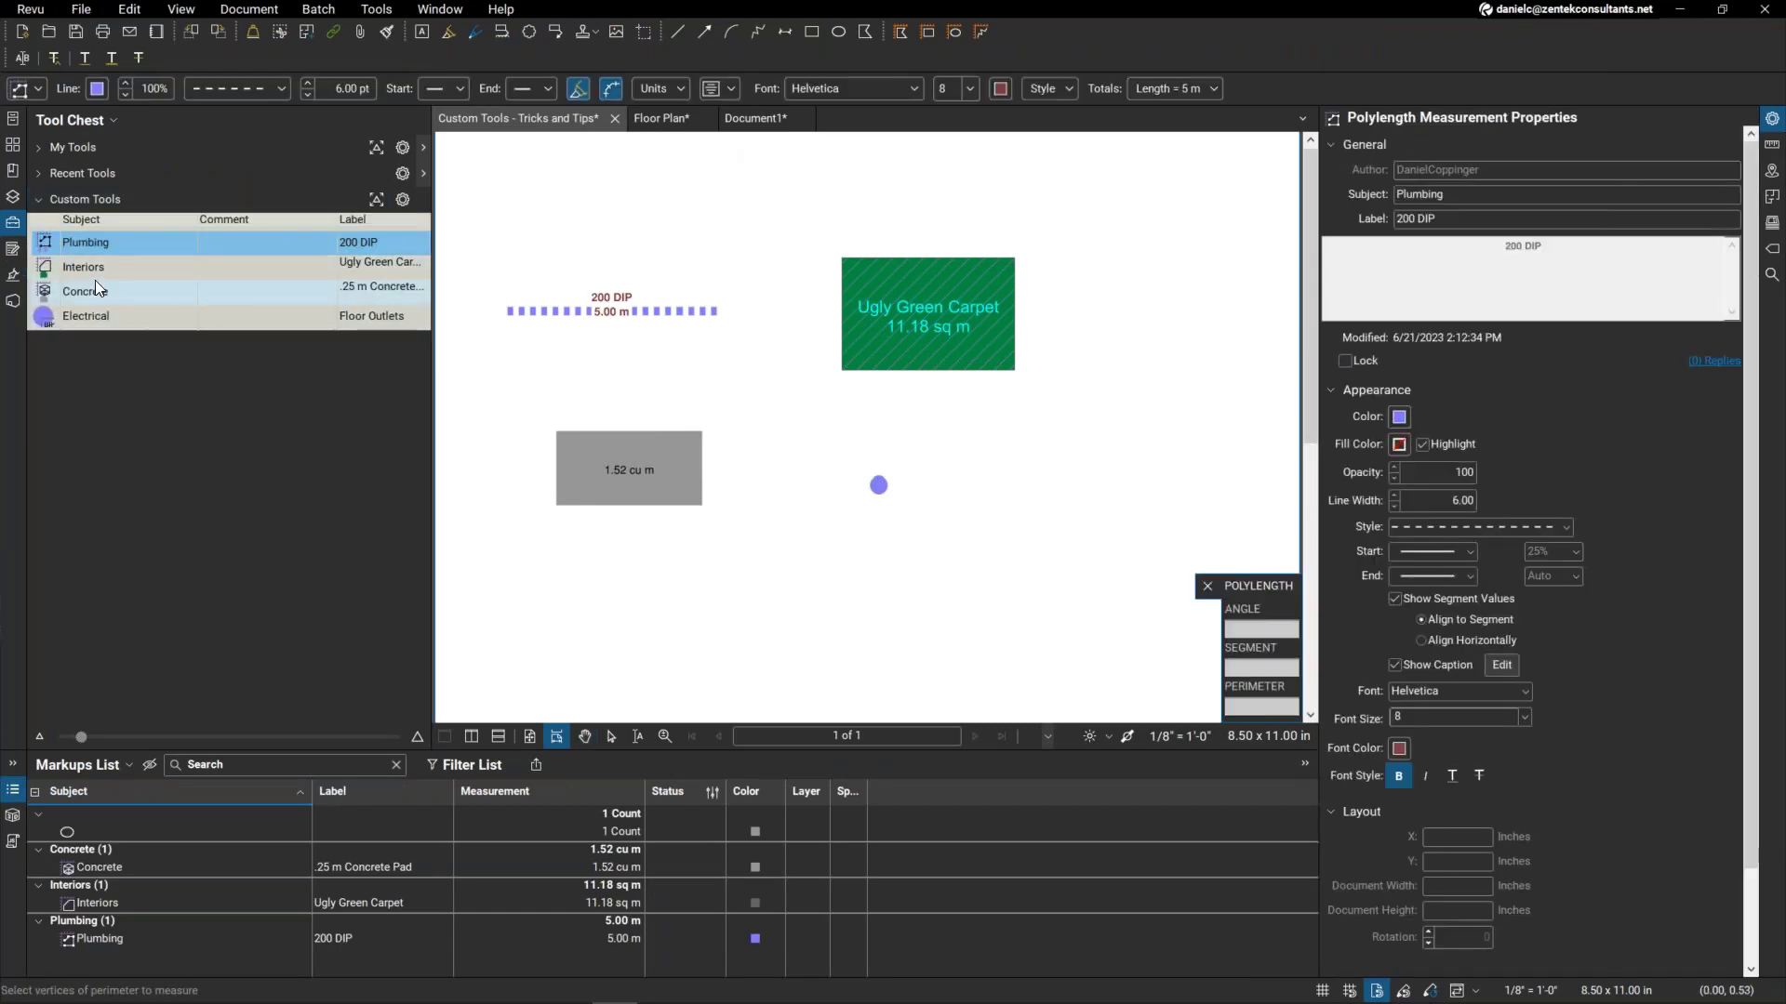
left_click(657, 119)
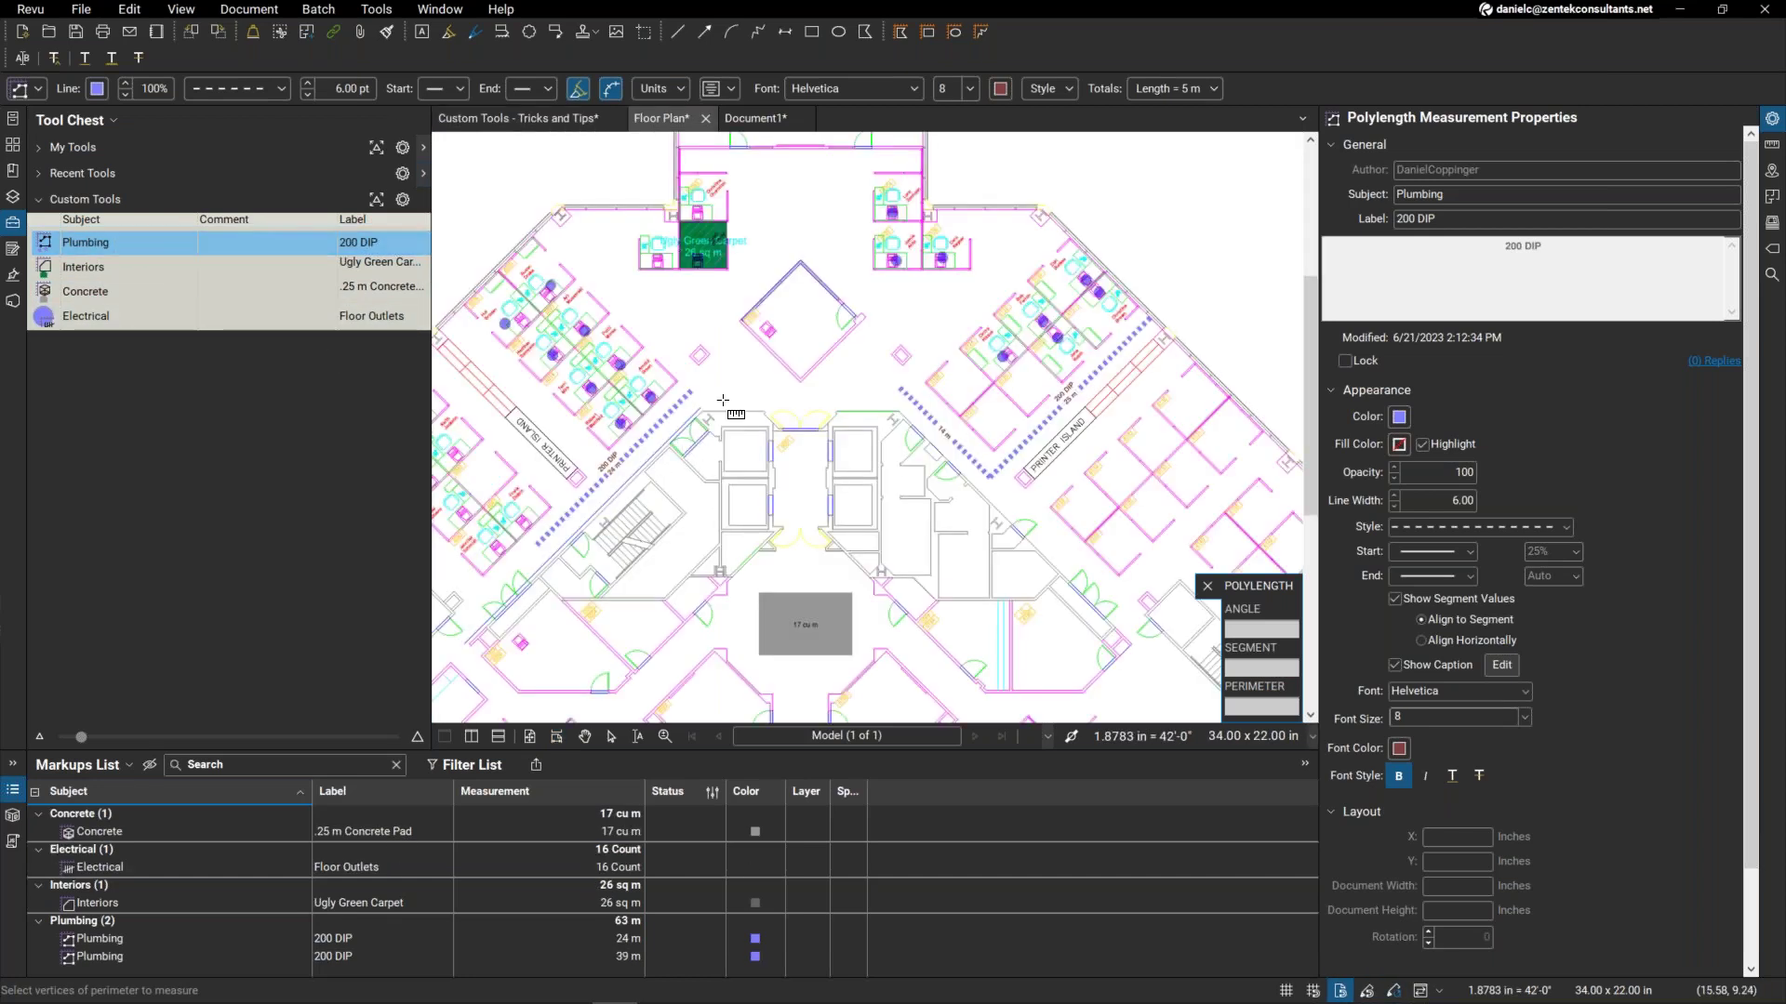
left_click(722, 389)
scroll(724, 389, "up", 5)
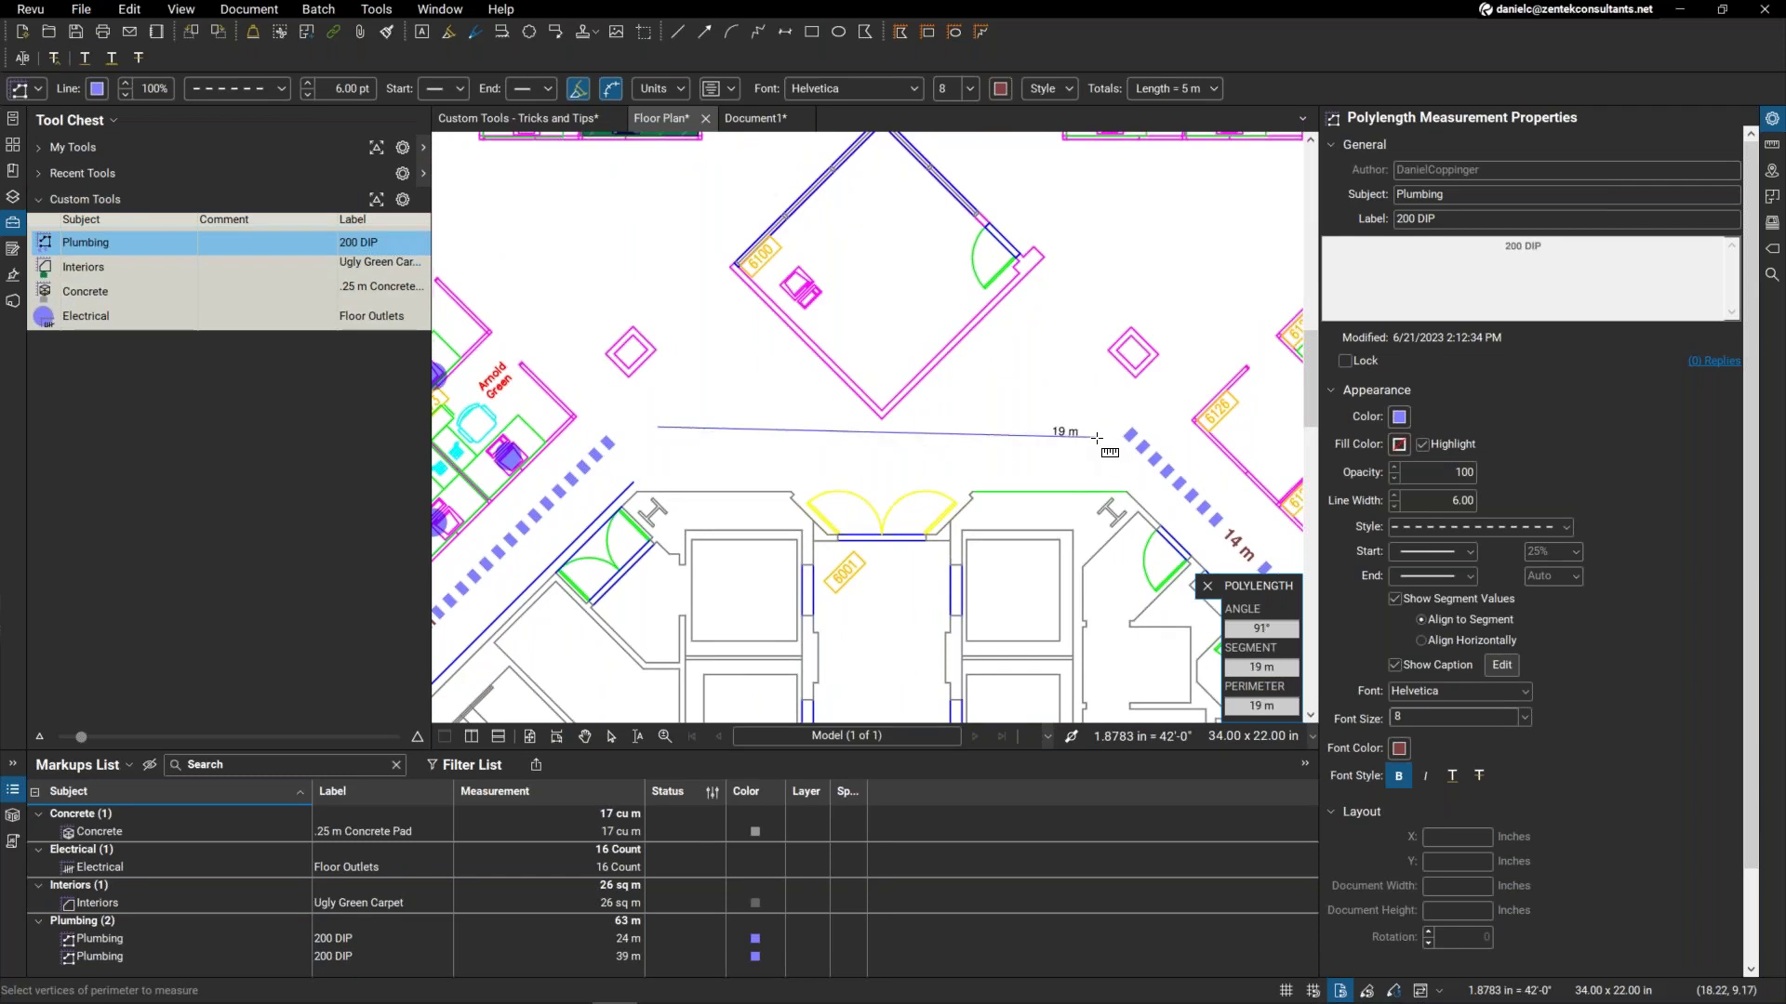
double_click(1072, 419)
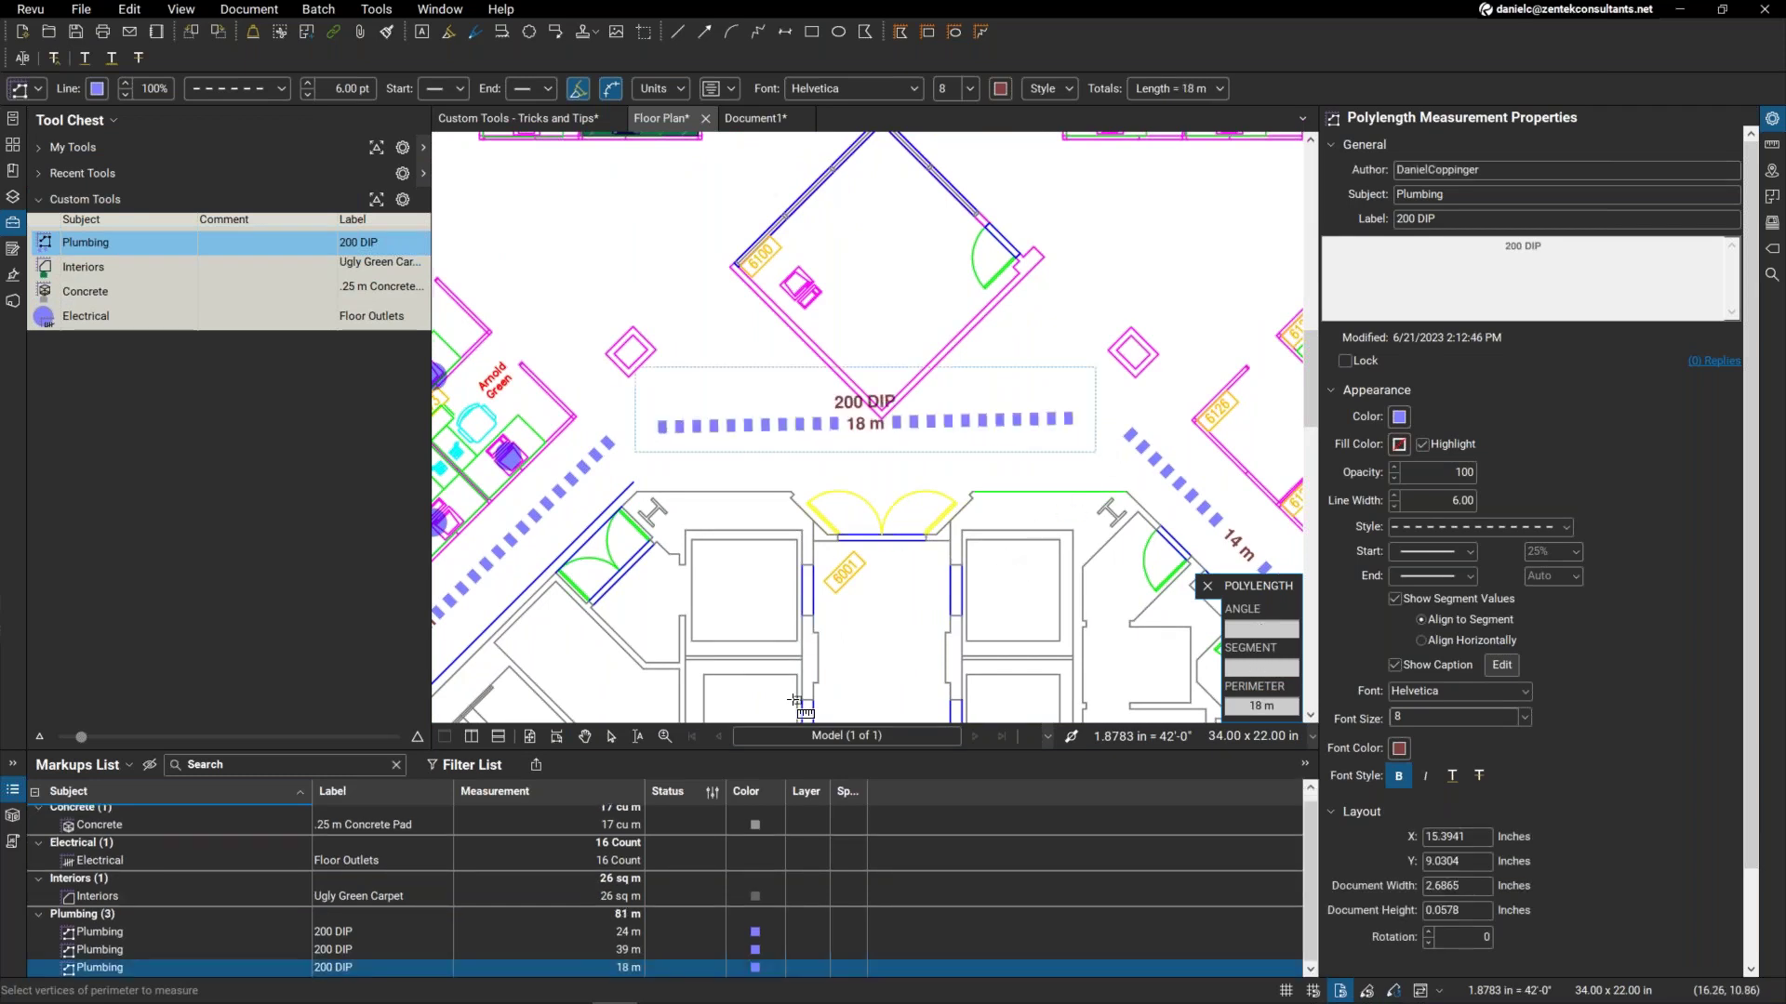
key("Escape")
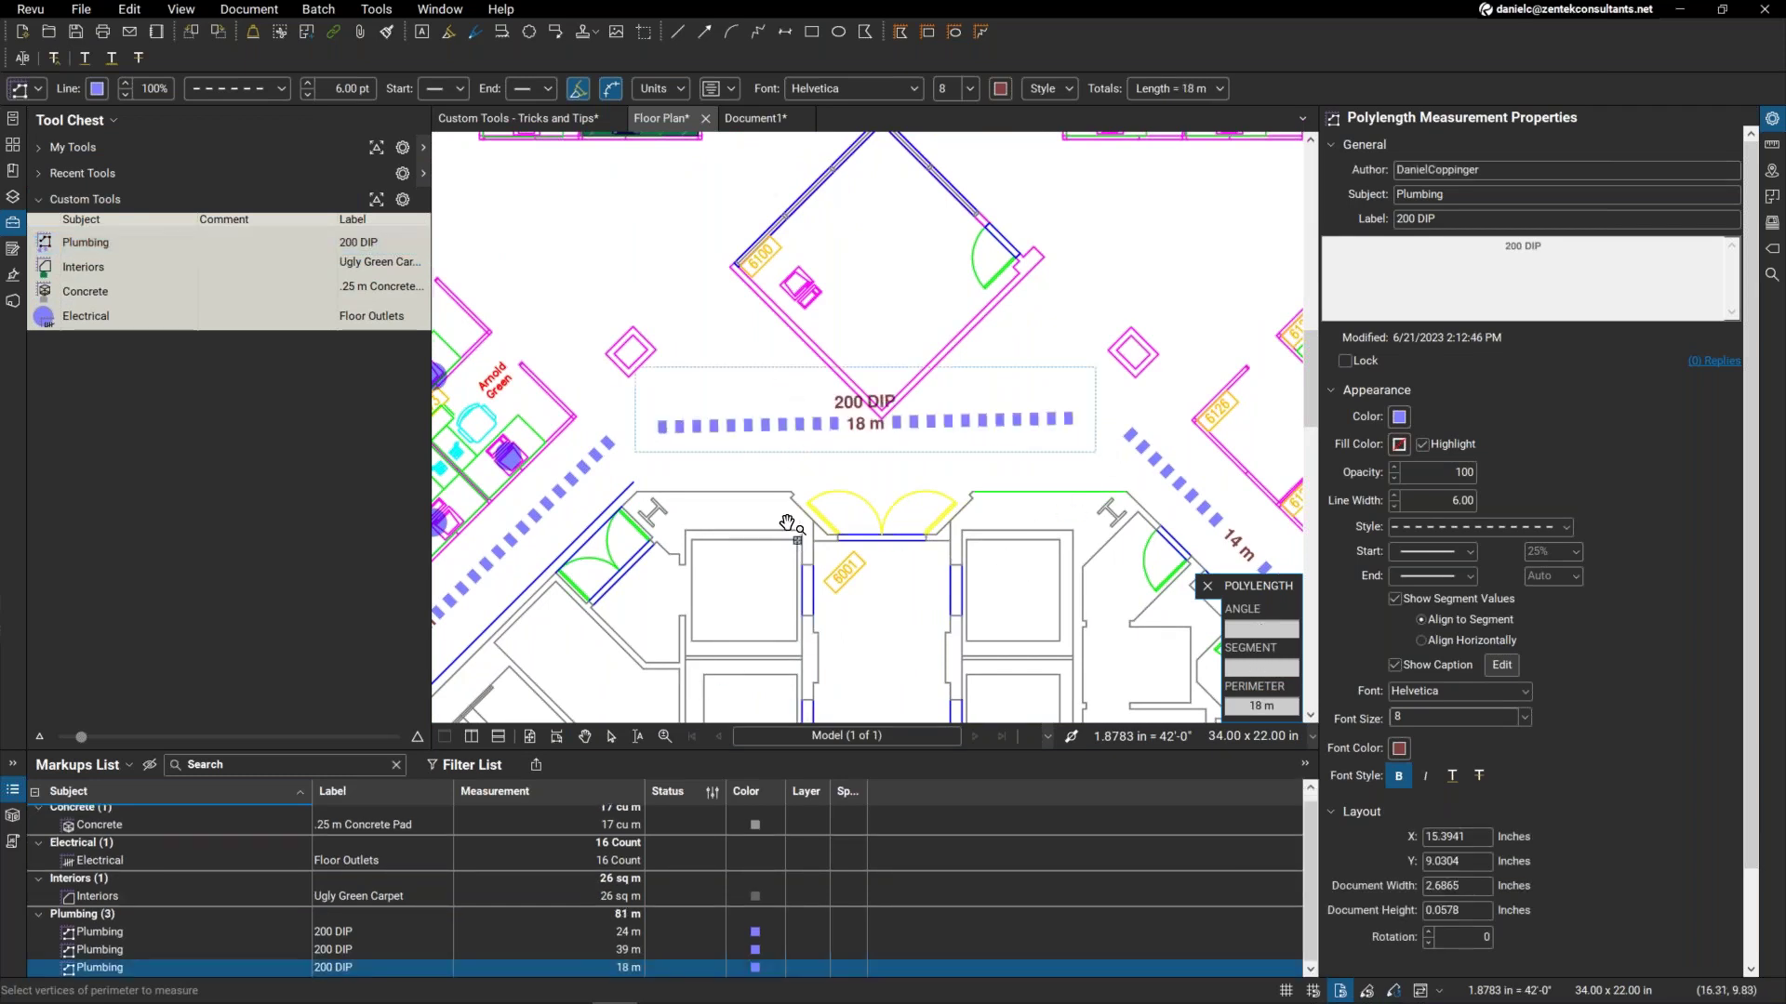
Restyle the new plumbing line above the double doors with a teal colour and 8 pt line width, and shift it slightly downward.
left_click(779, 425)
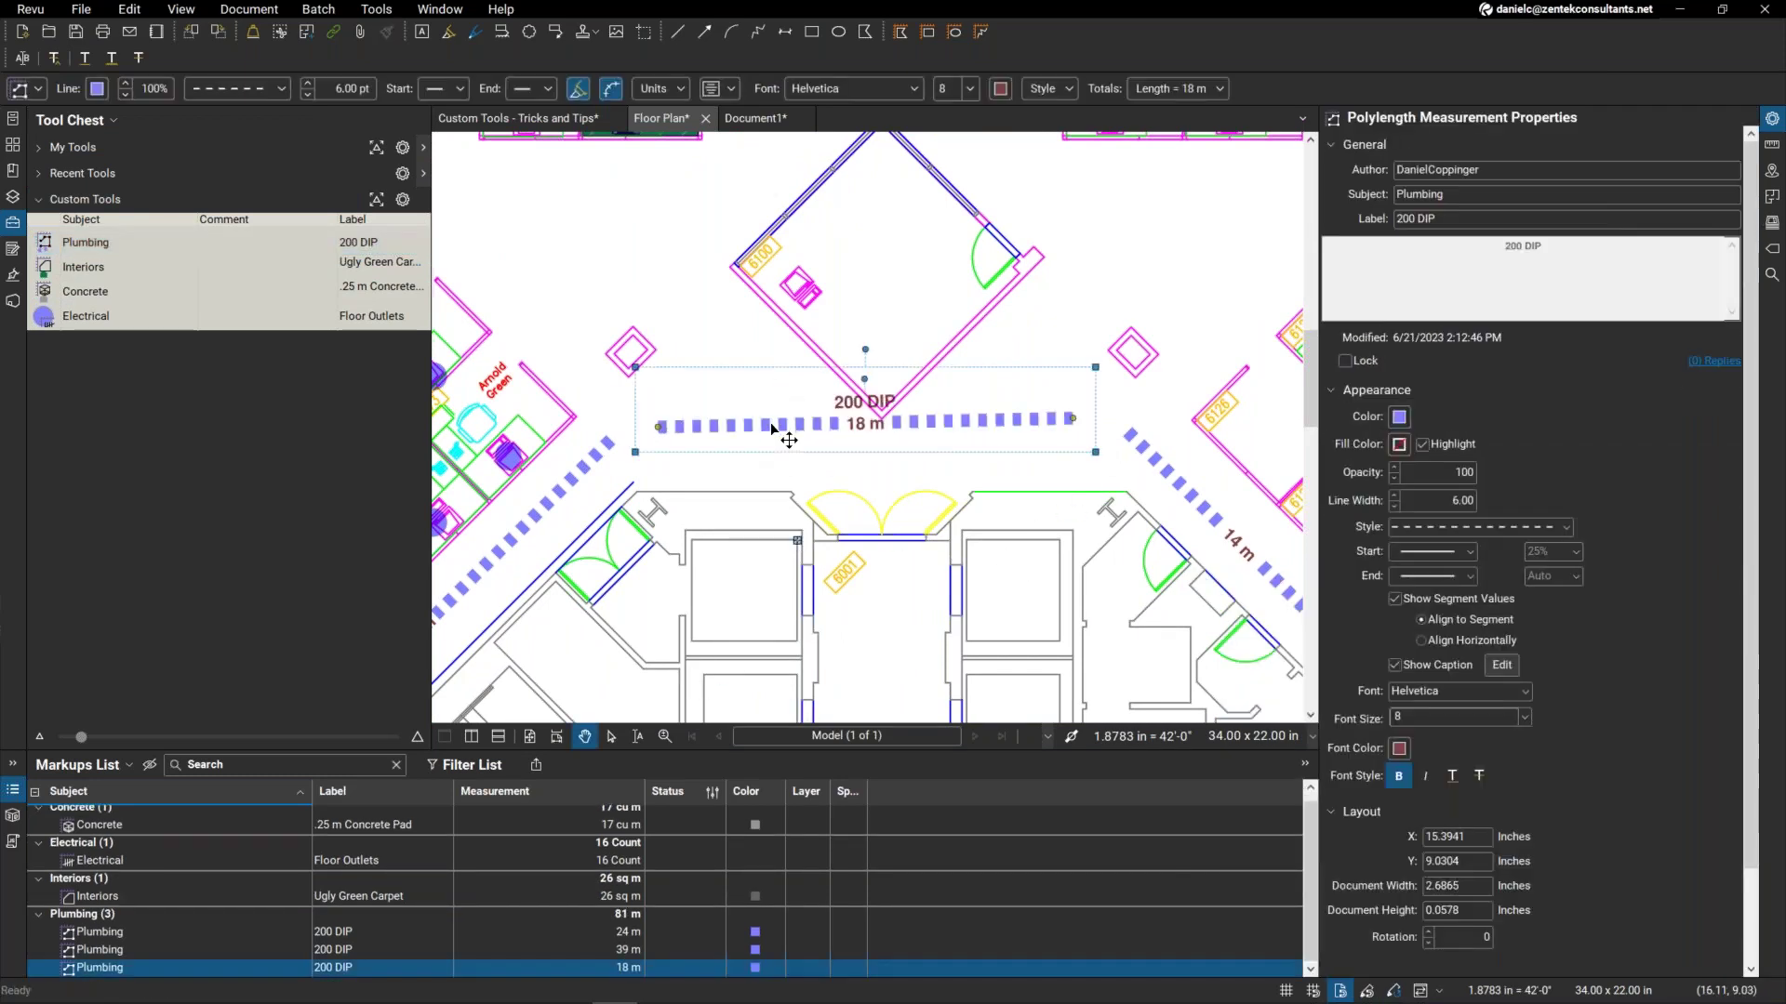
left_click(1409, 426)
left_click(1448, 500)
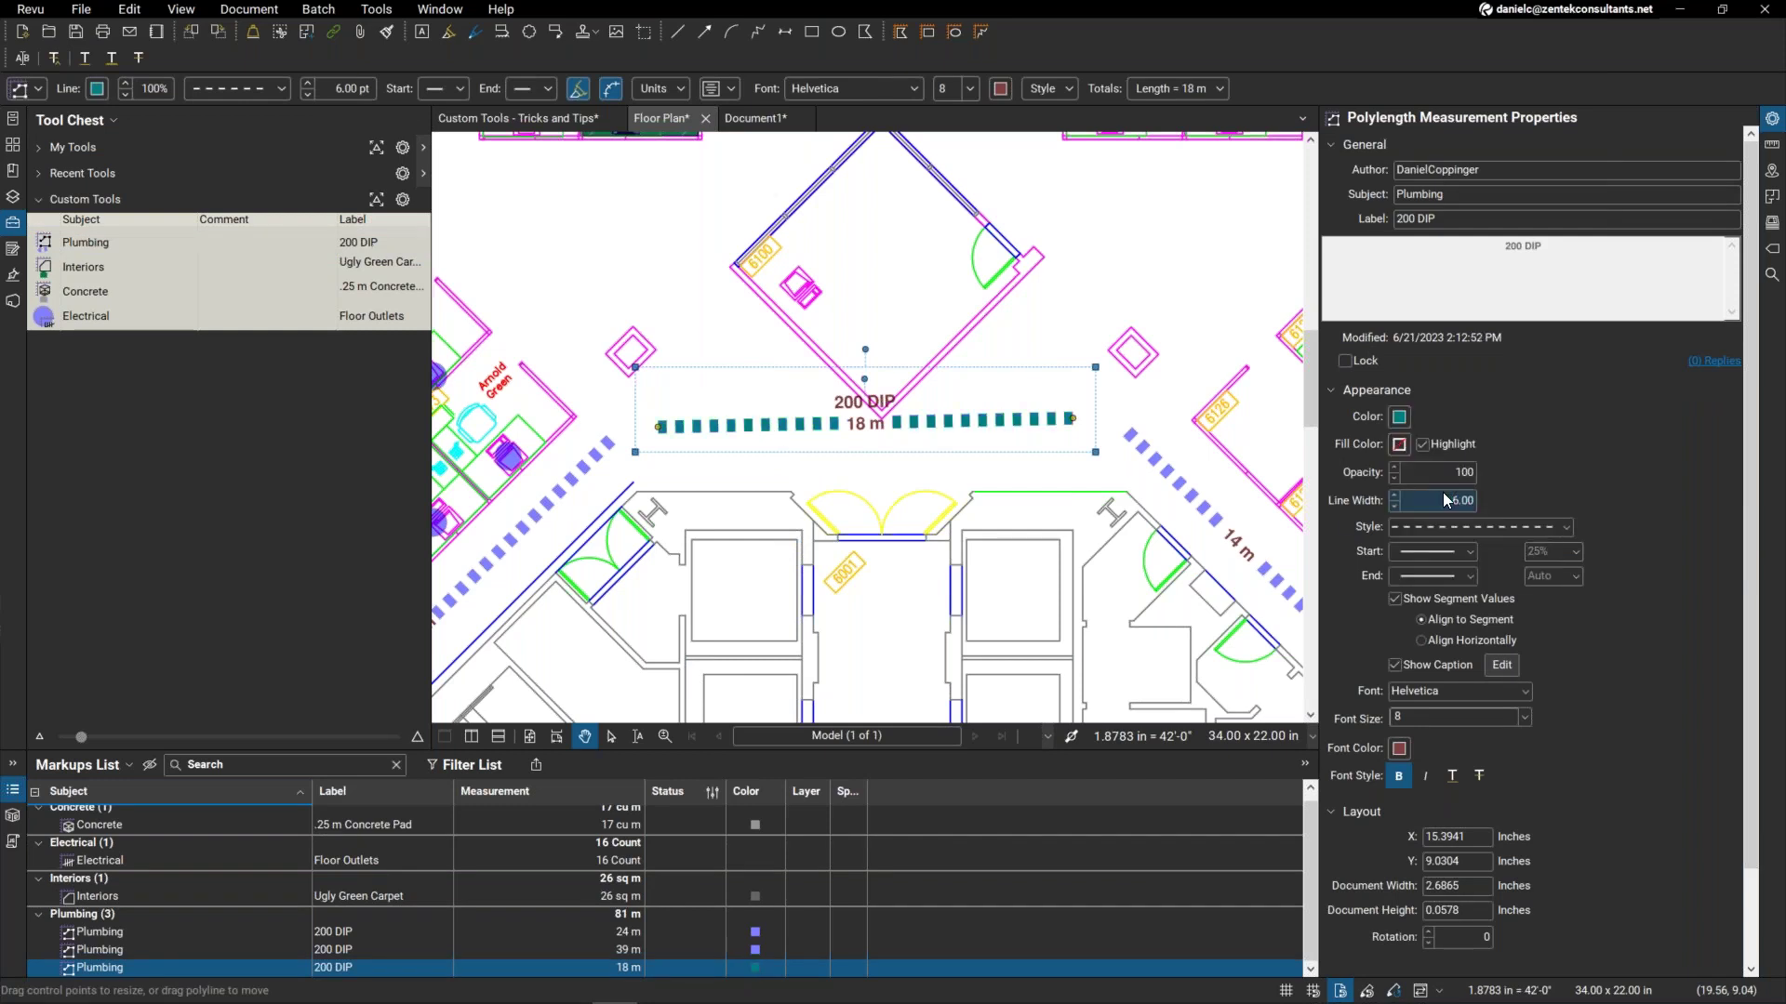
left_click_drag(990, 421, 996, 434)
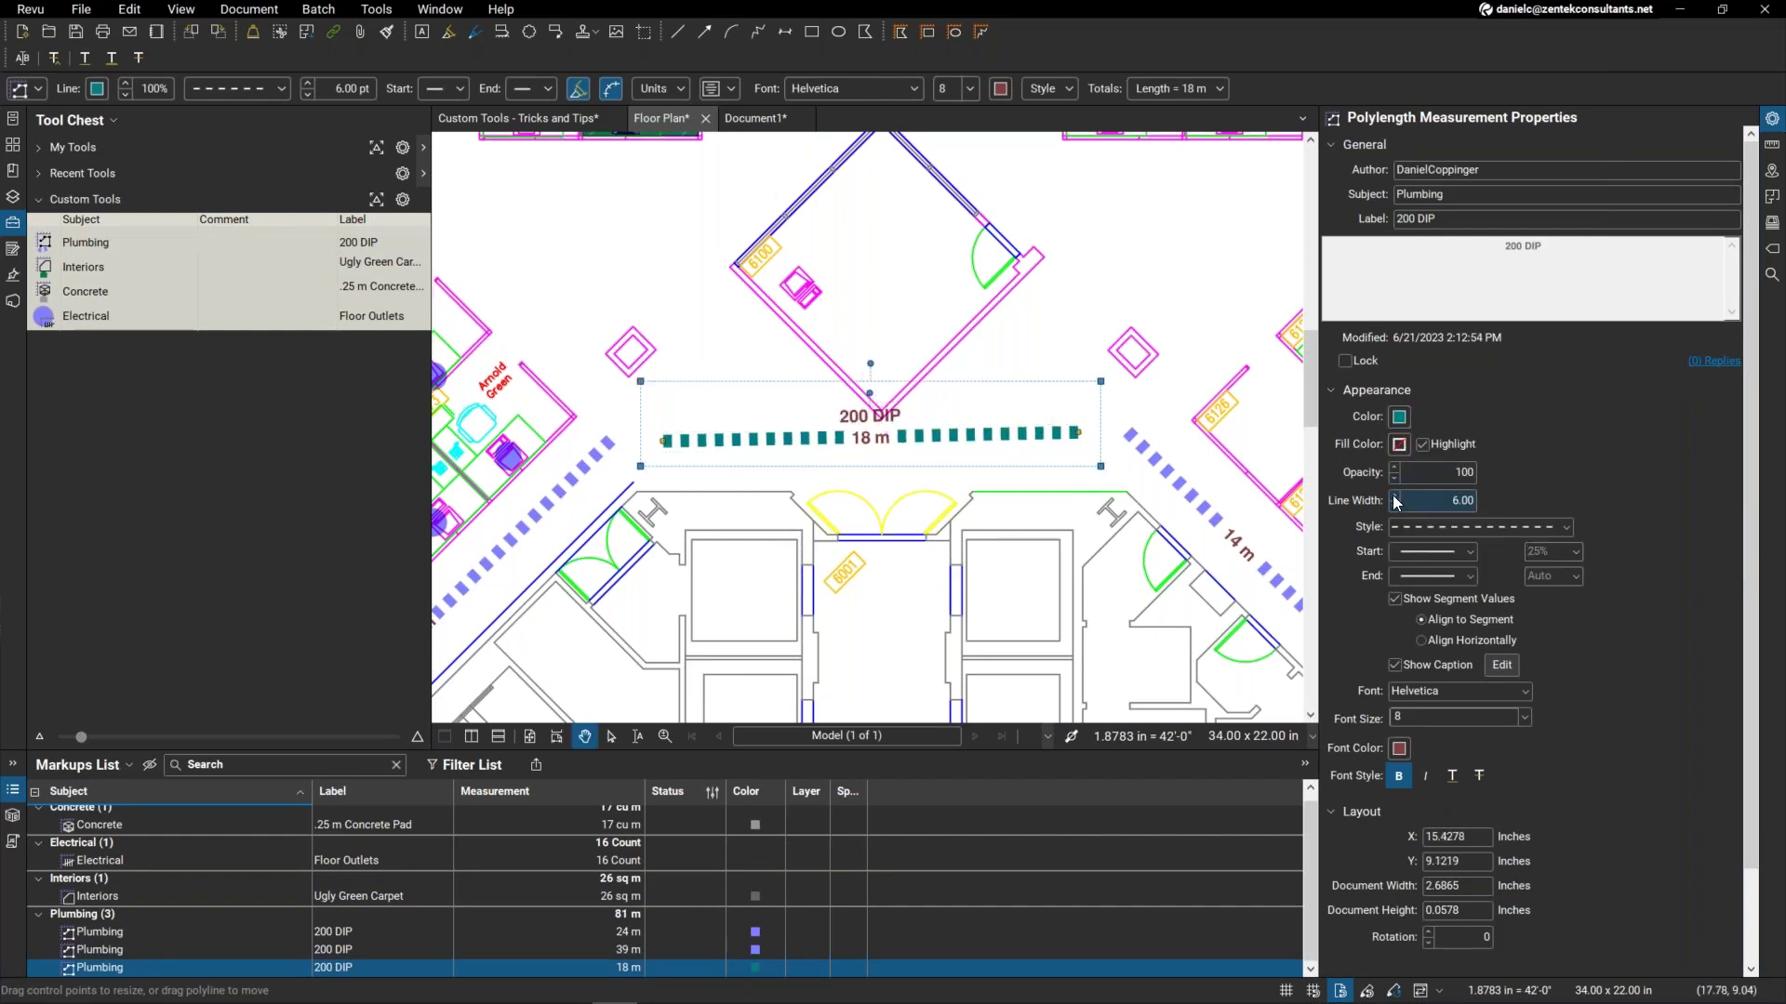
left_click(771, 347)
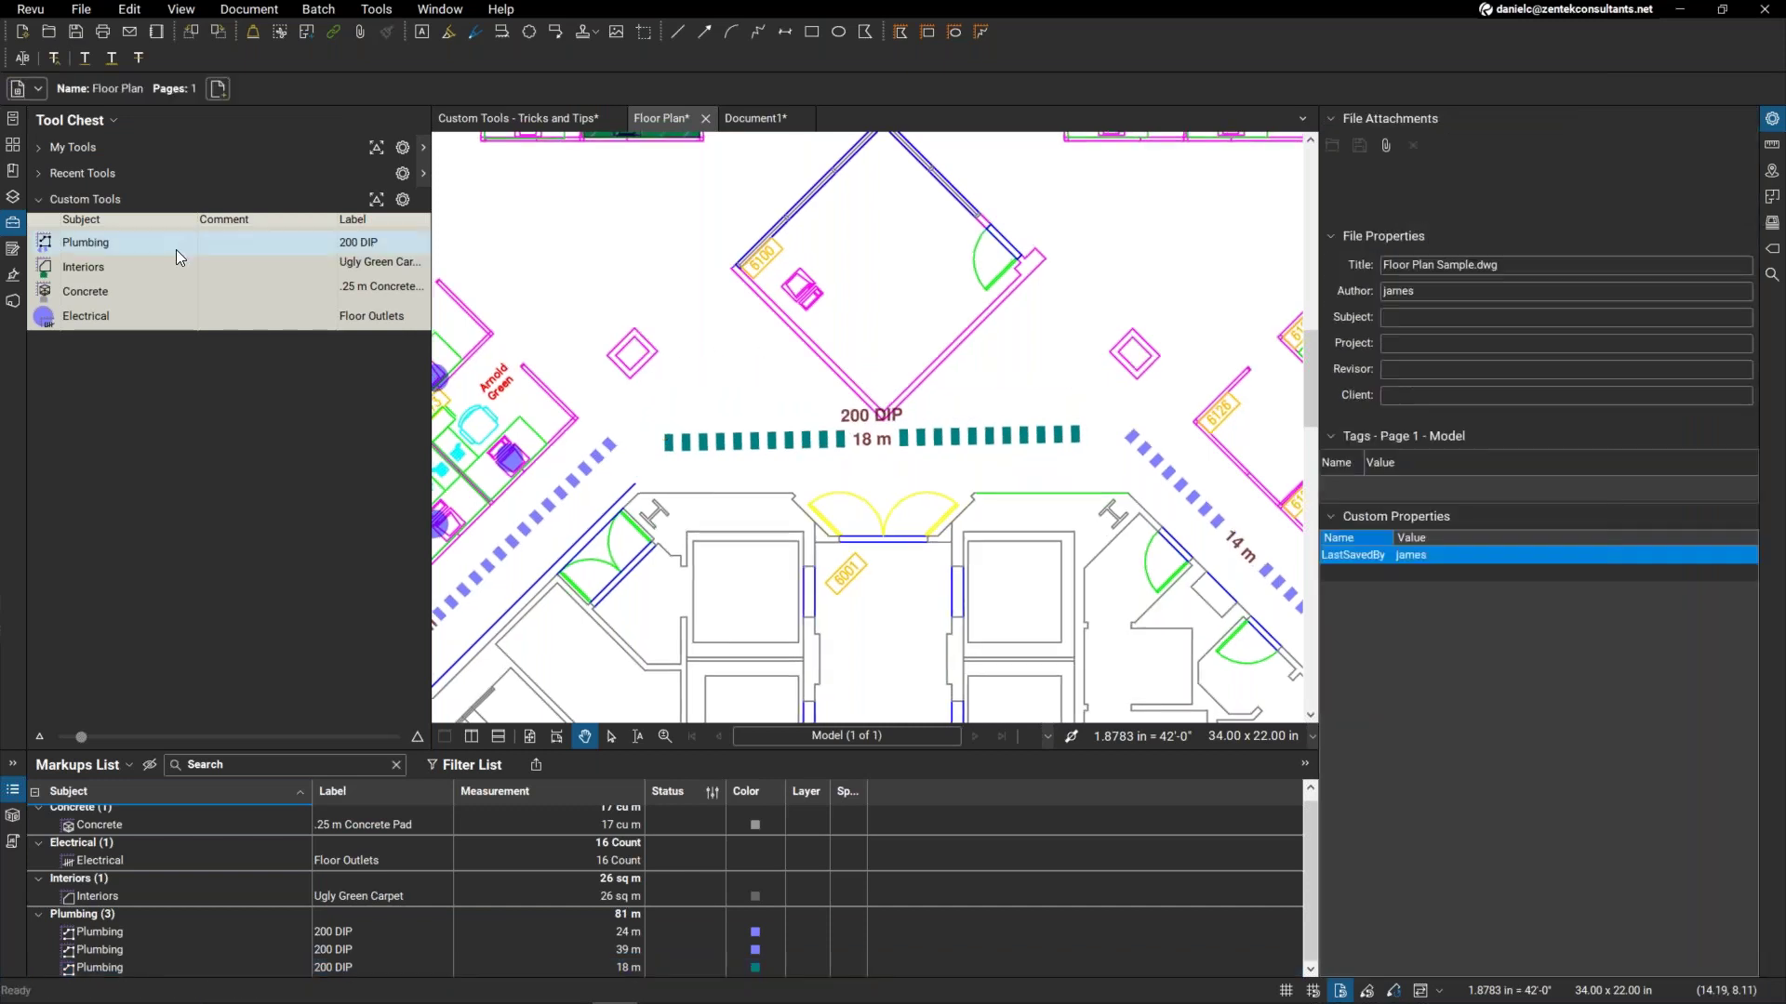
Draw another 200 DIP plumbing line about 11 m long, running toward the upper-left wall of the diamond-shaped room.
left_click(153, 242)
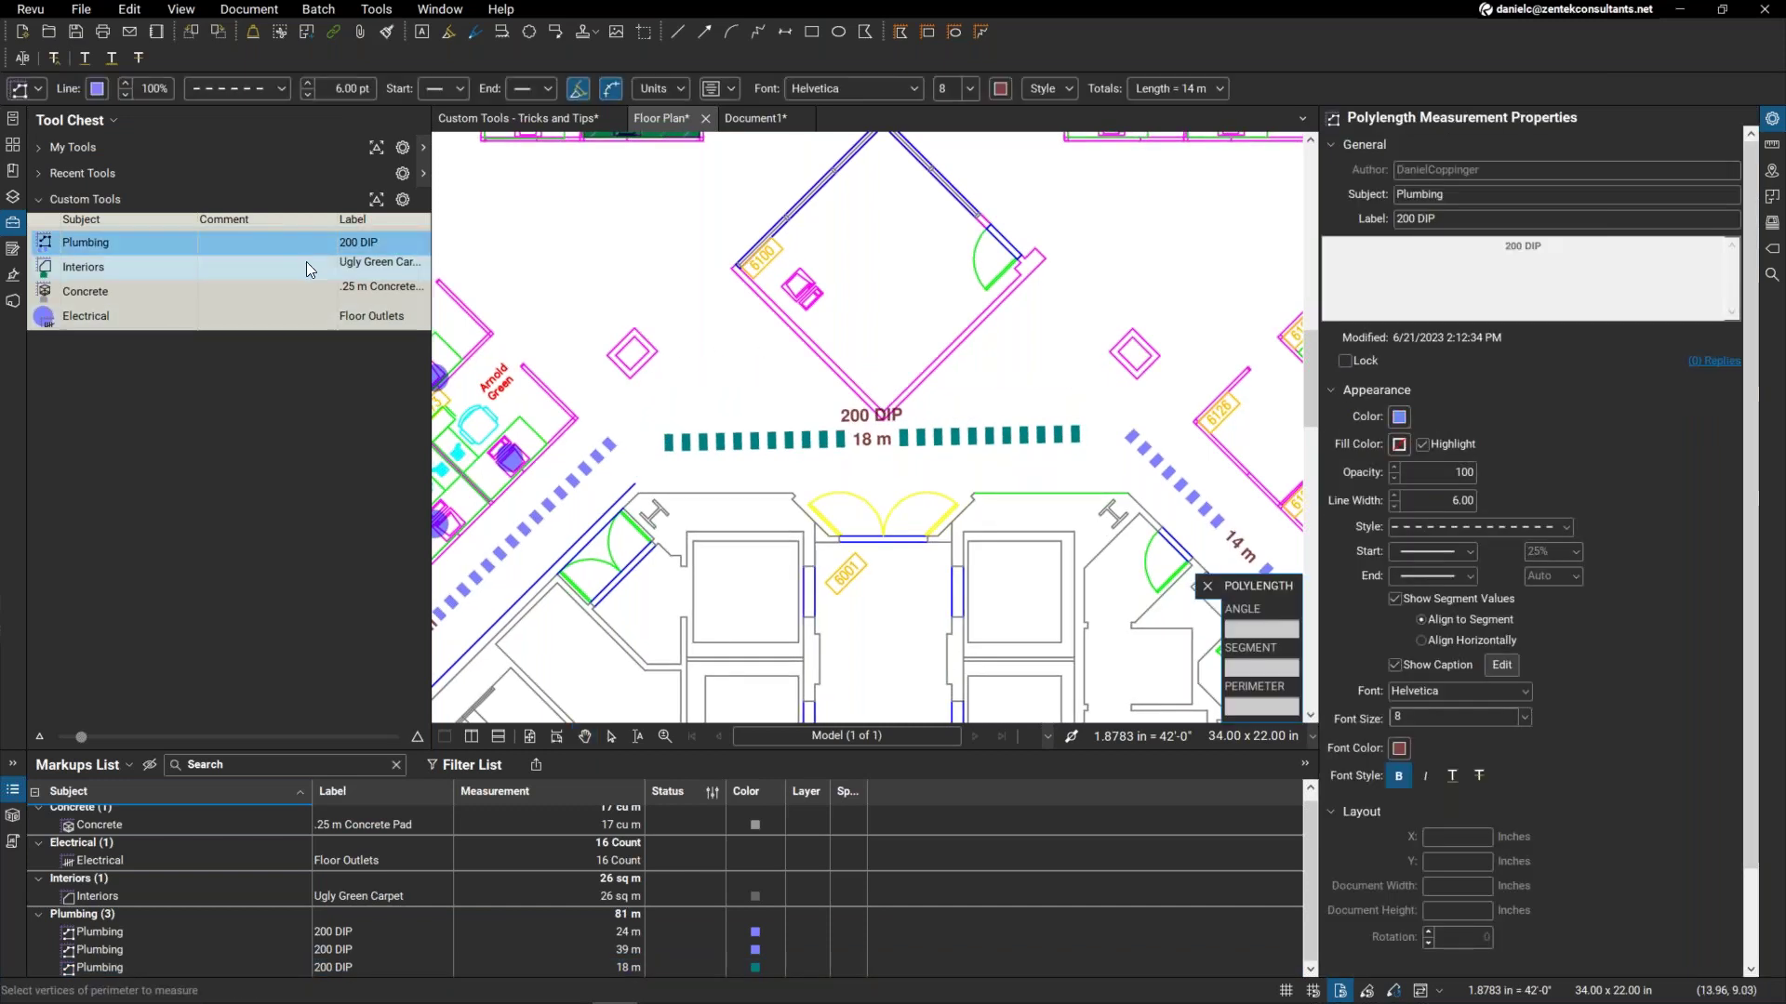
left_click(528, 226)
double_click(786, 221)
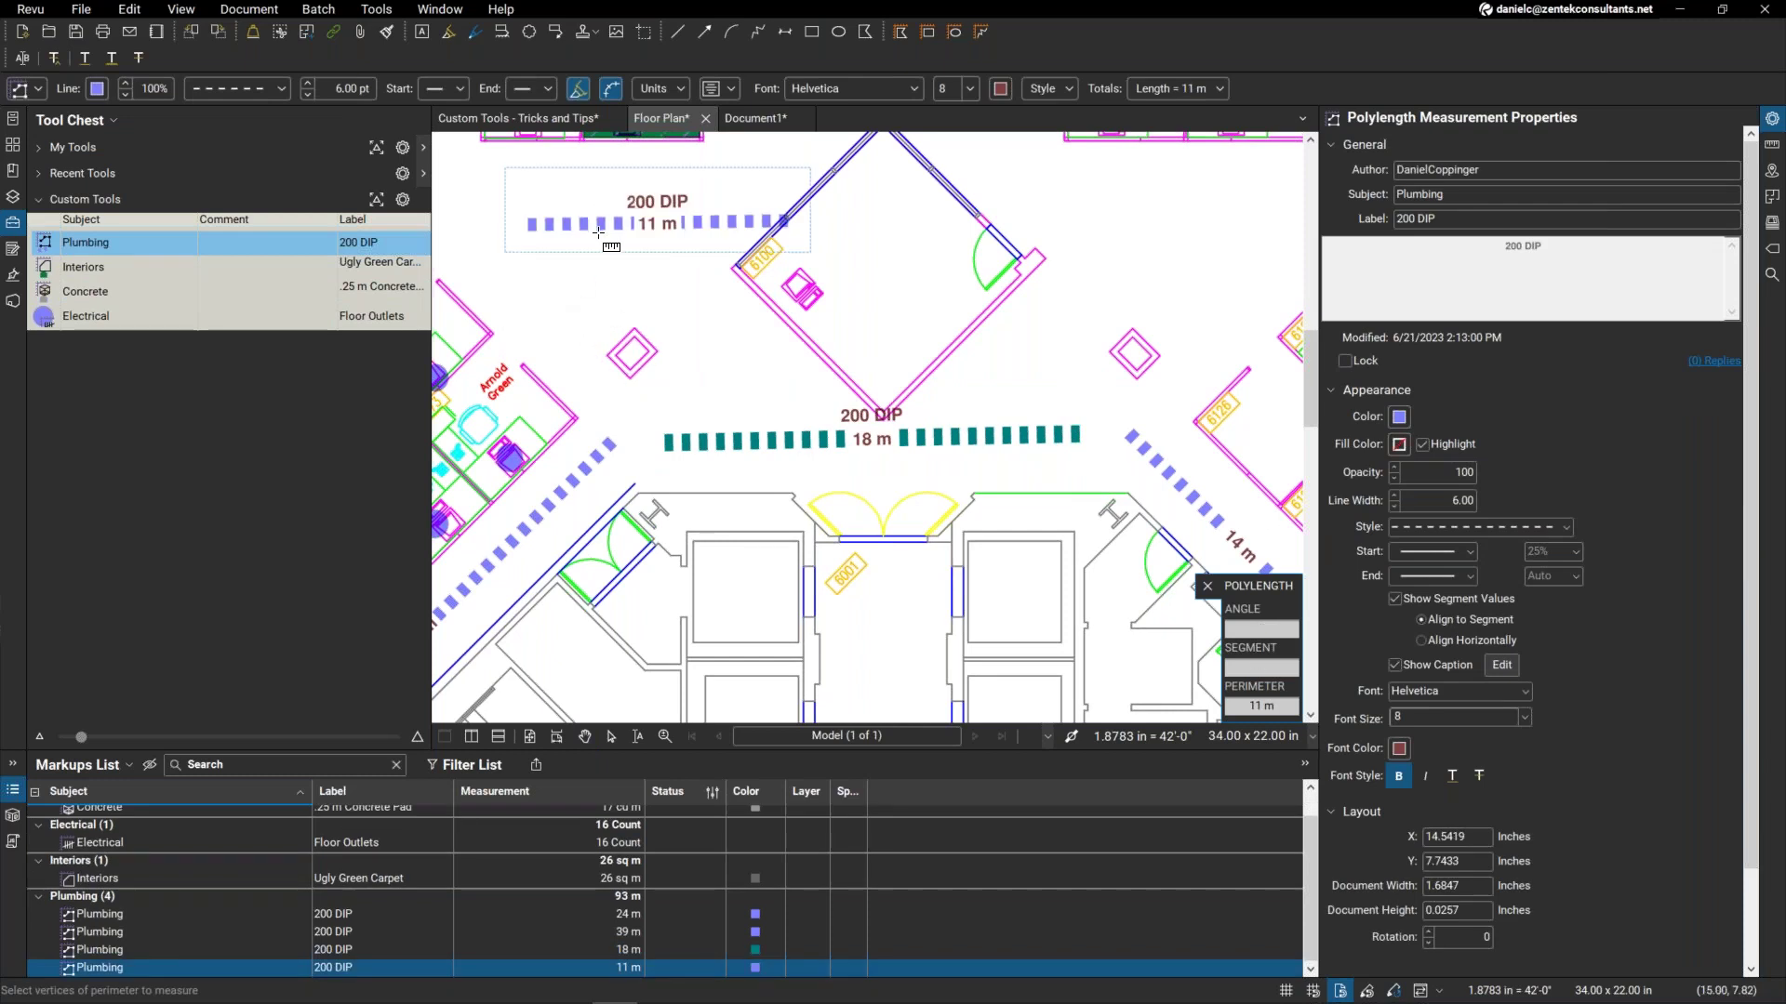
key("Escape")
Delete the plumbing line beside the diamond-shaped room and the teal plumbing line above the double doors.
left_click(666, 228)
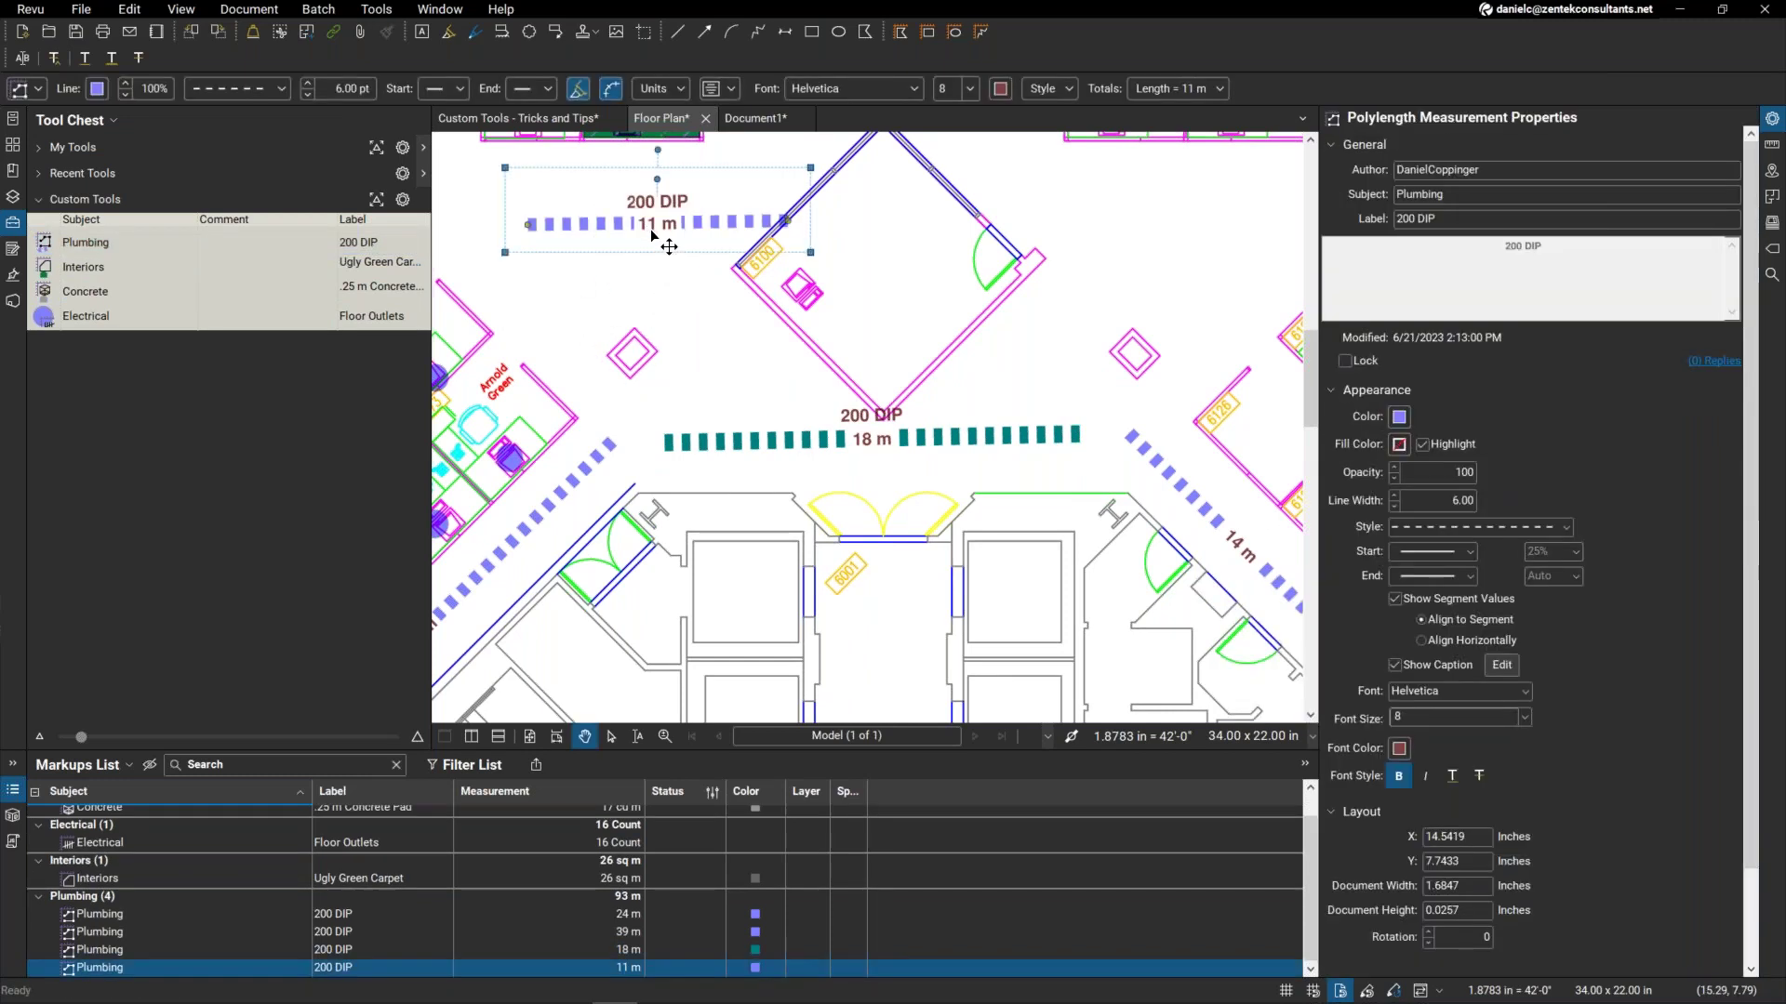
key("Delete")
left_click(765, 441)
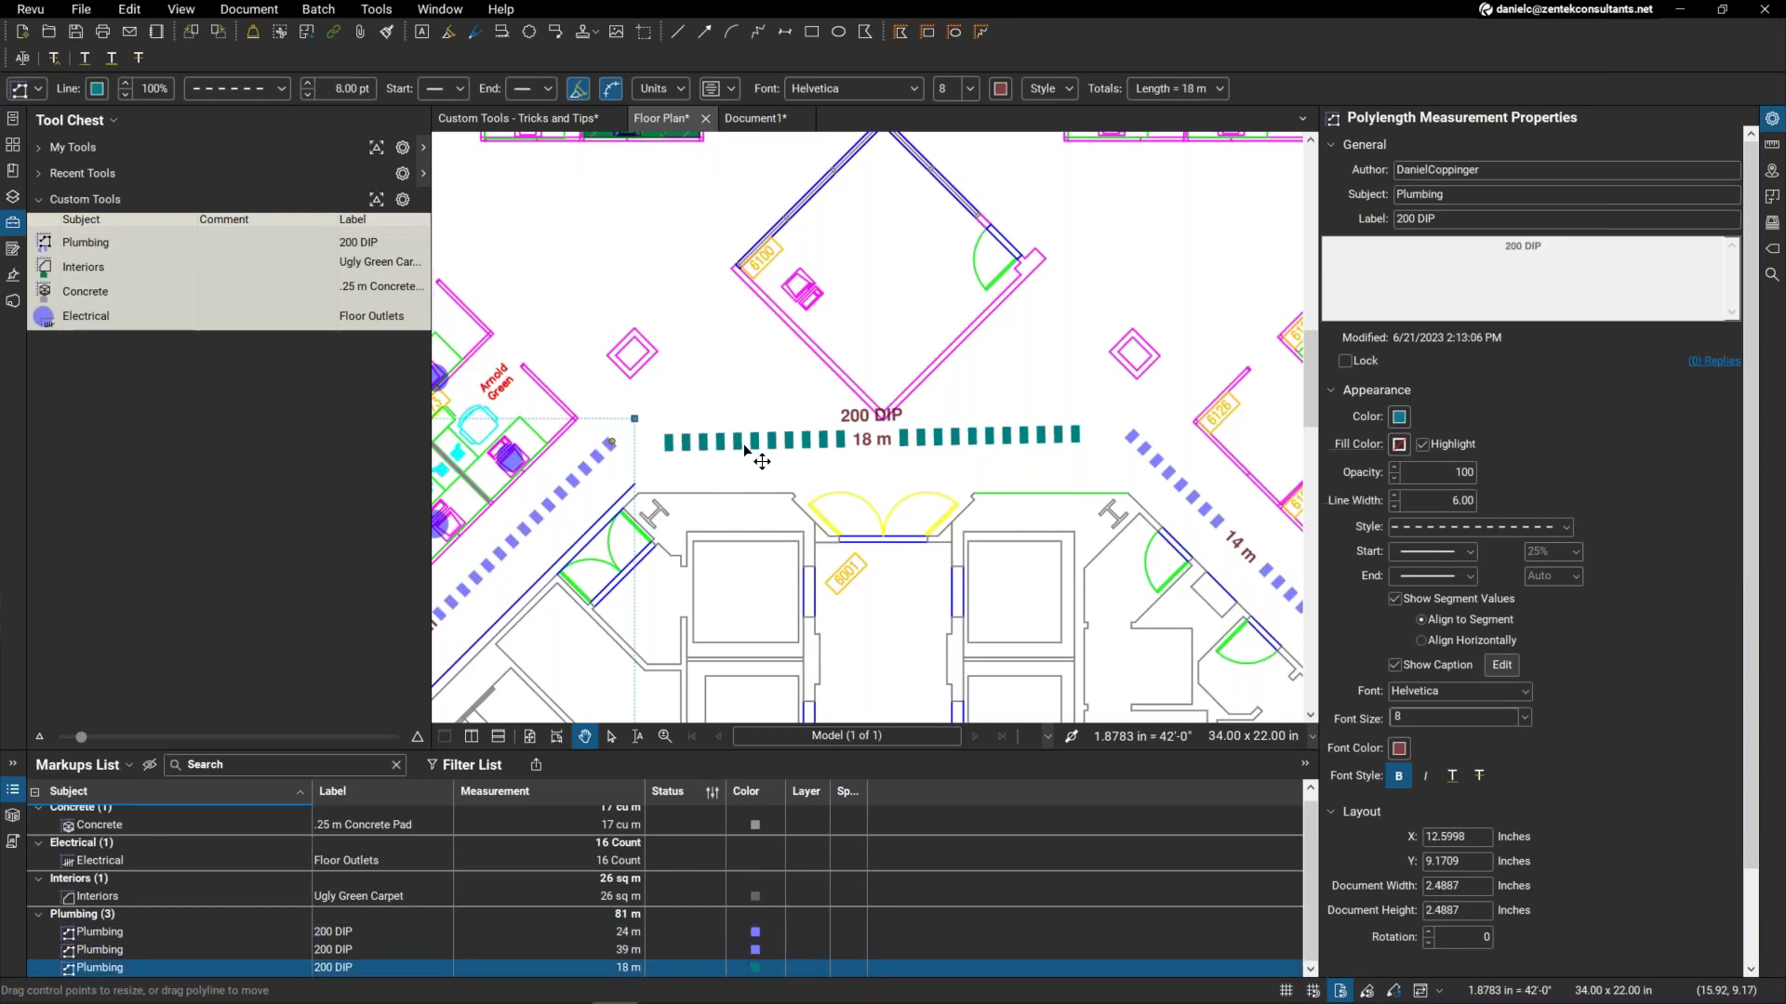
key("Delete")
Change the 200 DIP Plumbing tool in the Custom Tools set to an orange colour and a line width of 9.
left_click(148, 243)
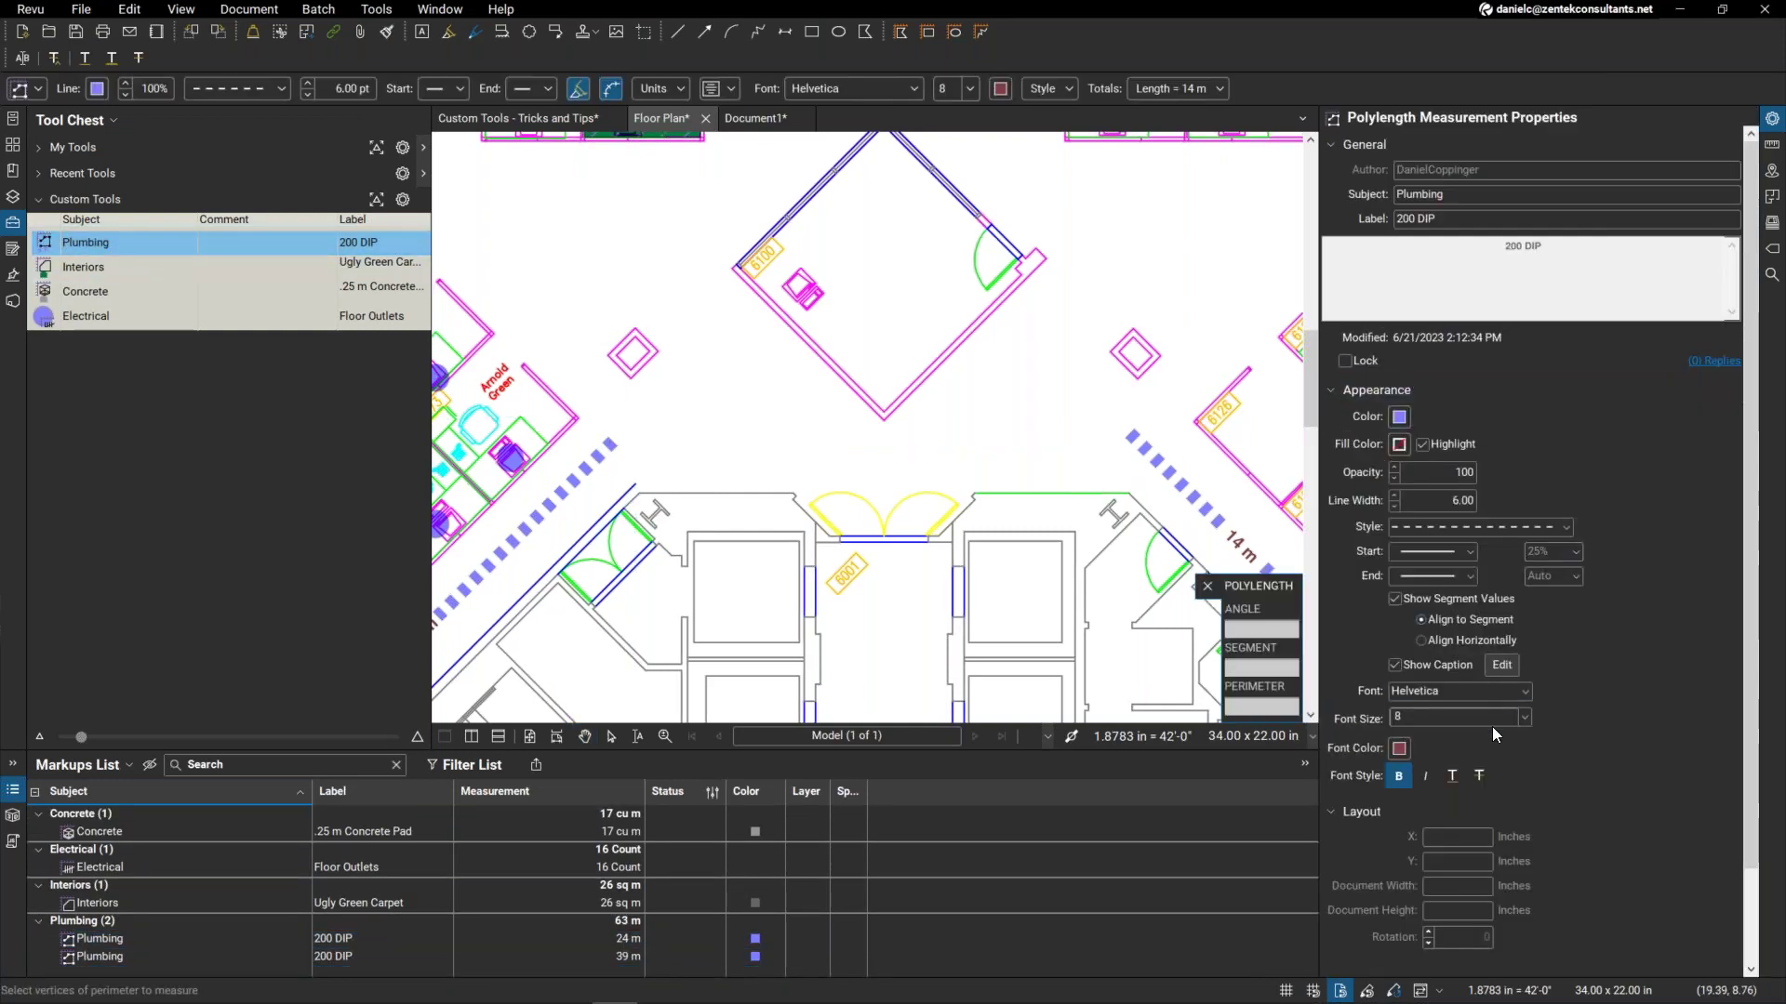
left_click(1346, 361)
left_click(1345, 362)
left_click(1400, 418)
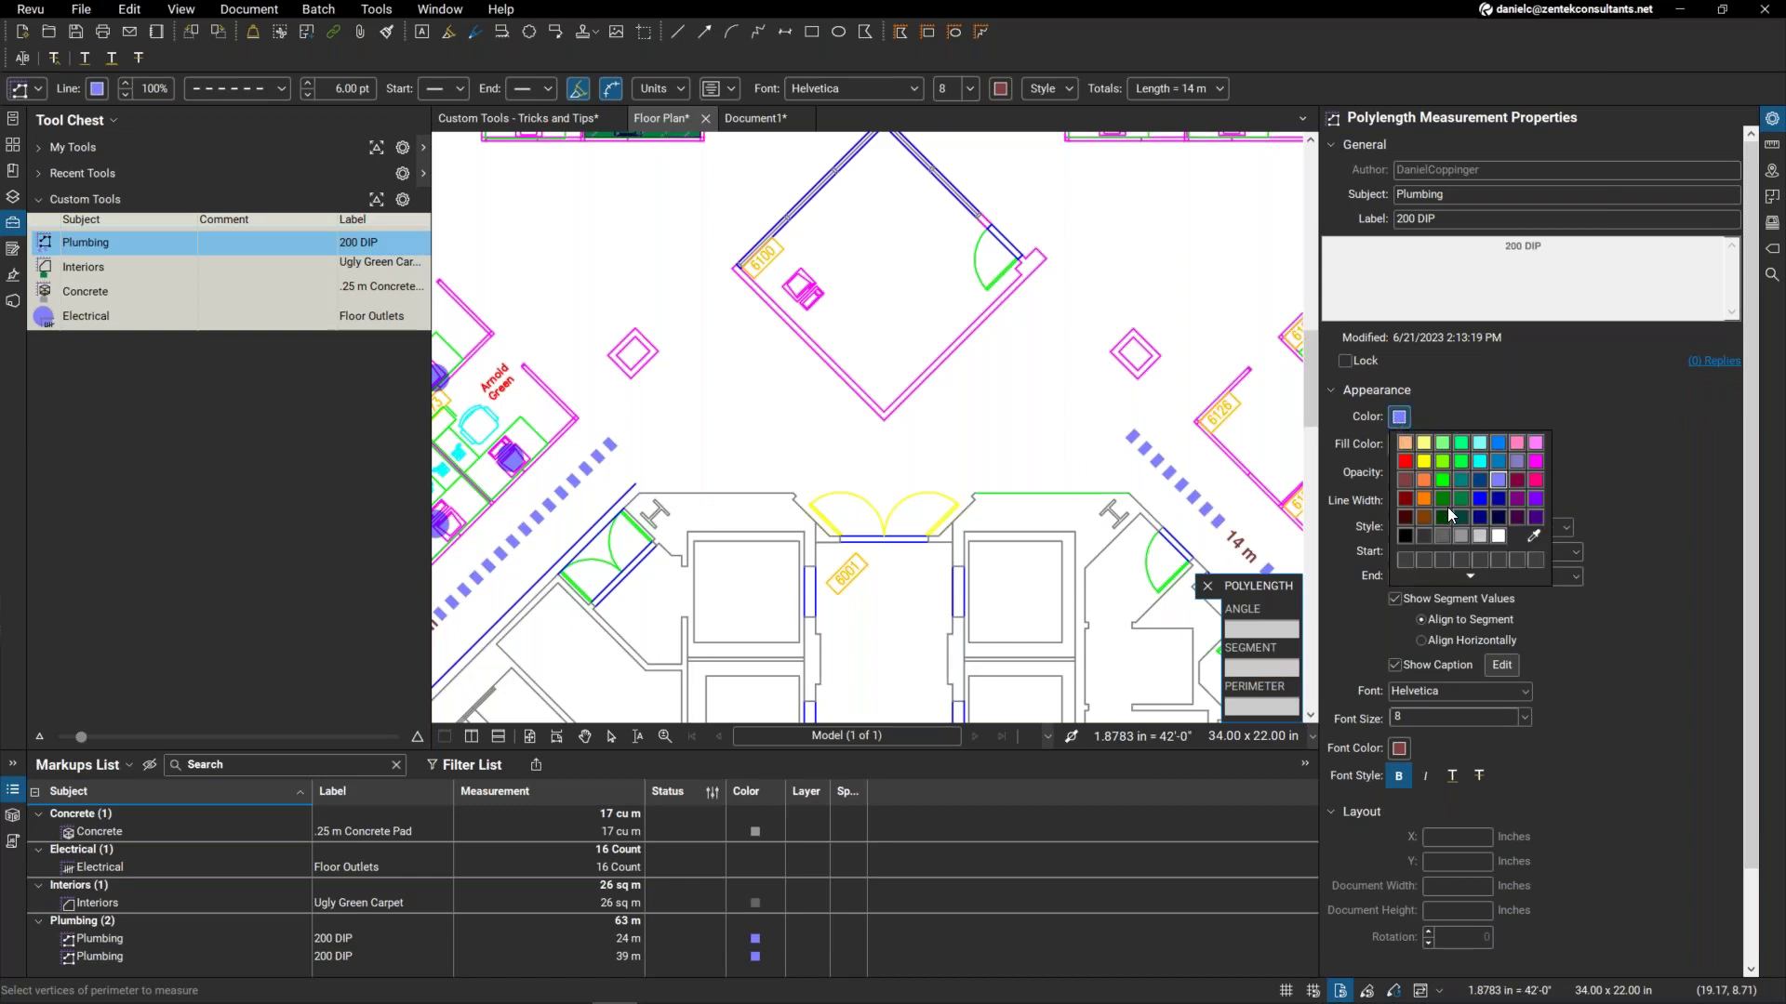
left_click(1424, 498)
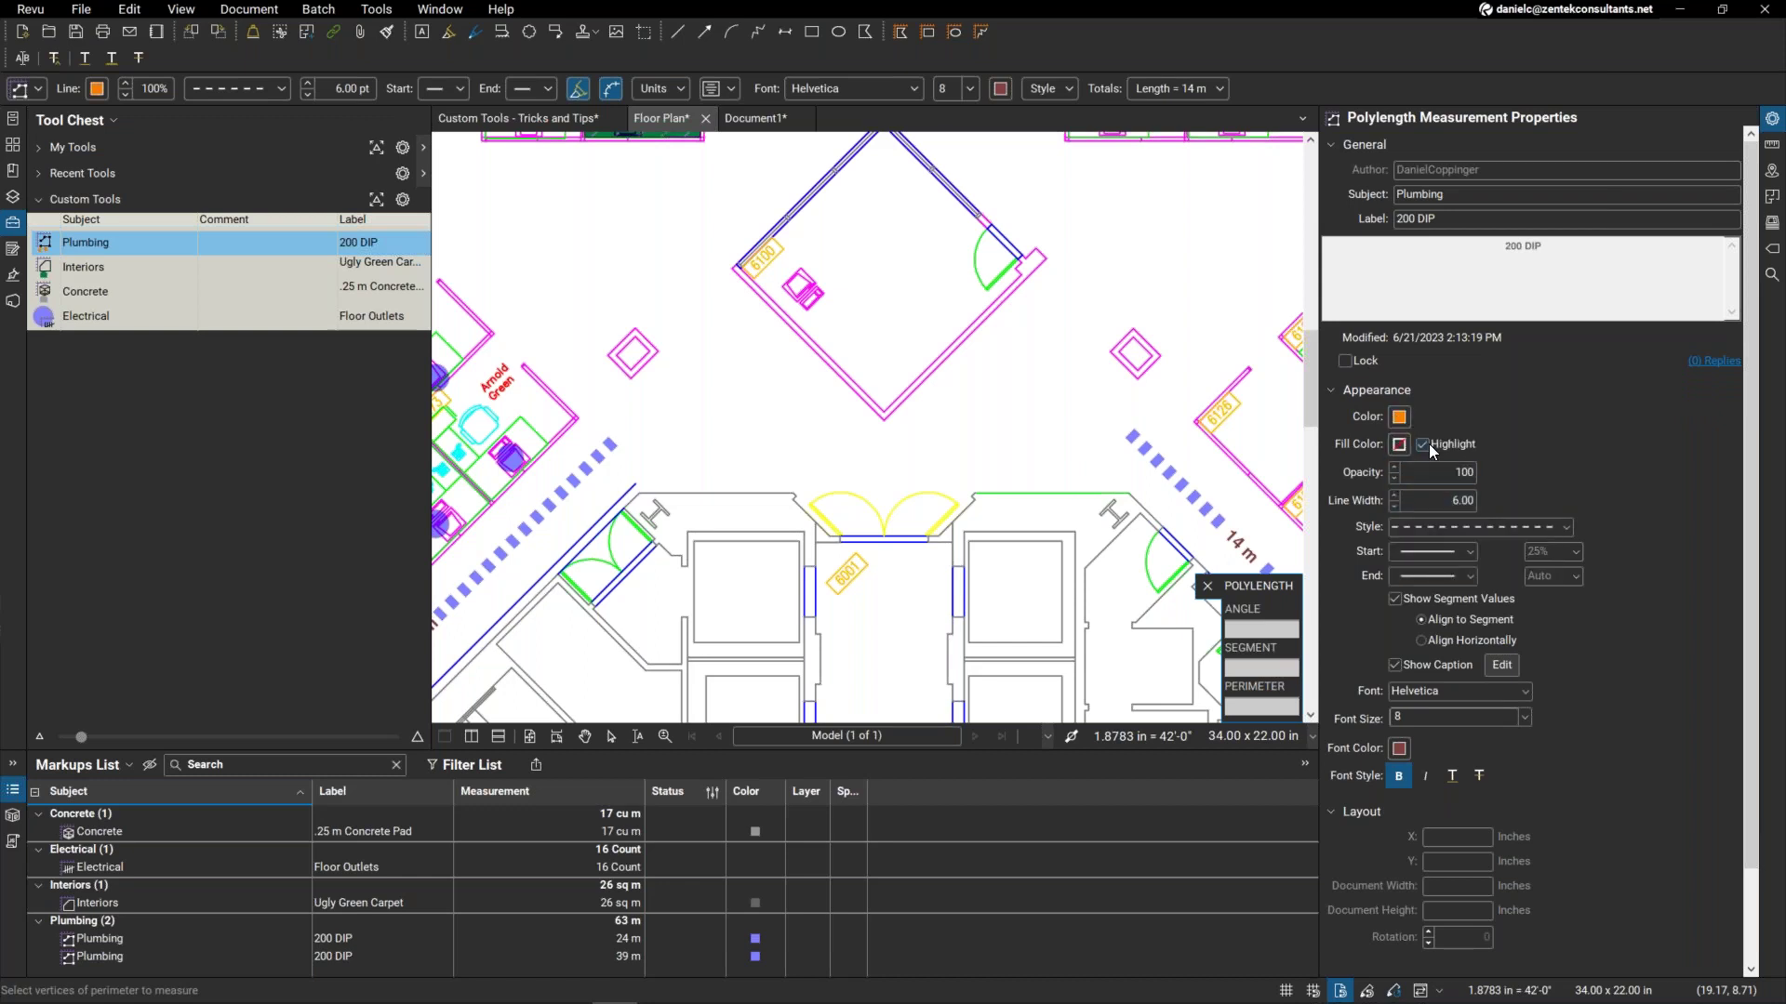
left_click(1395, 501)
type("9")
key("Tab")
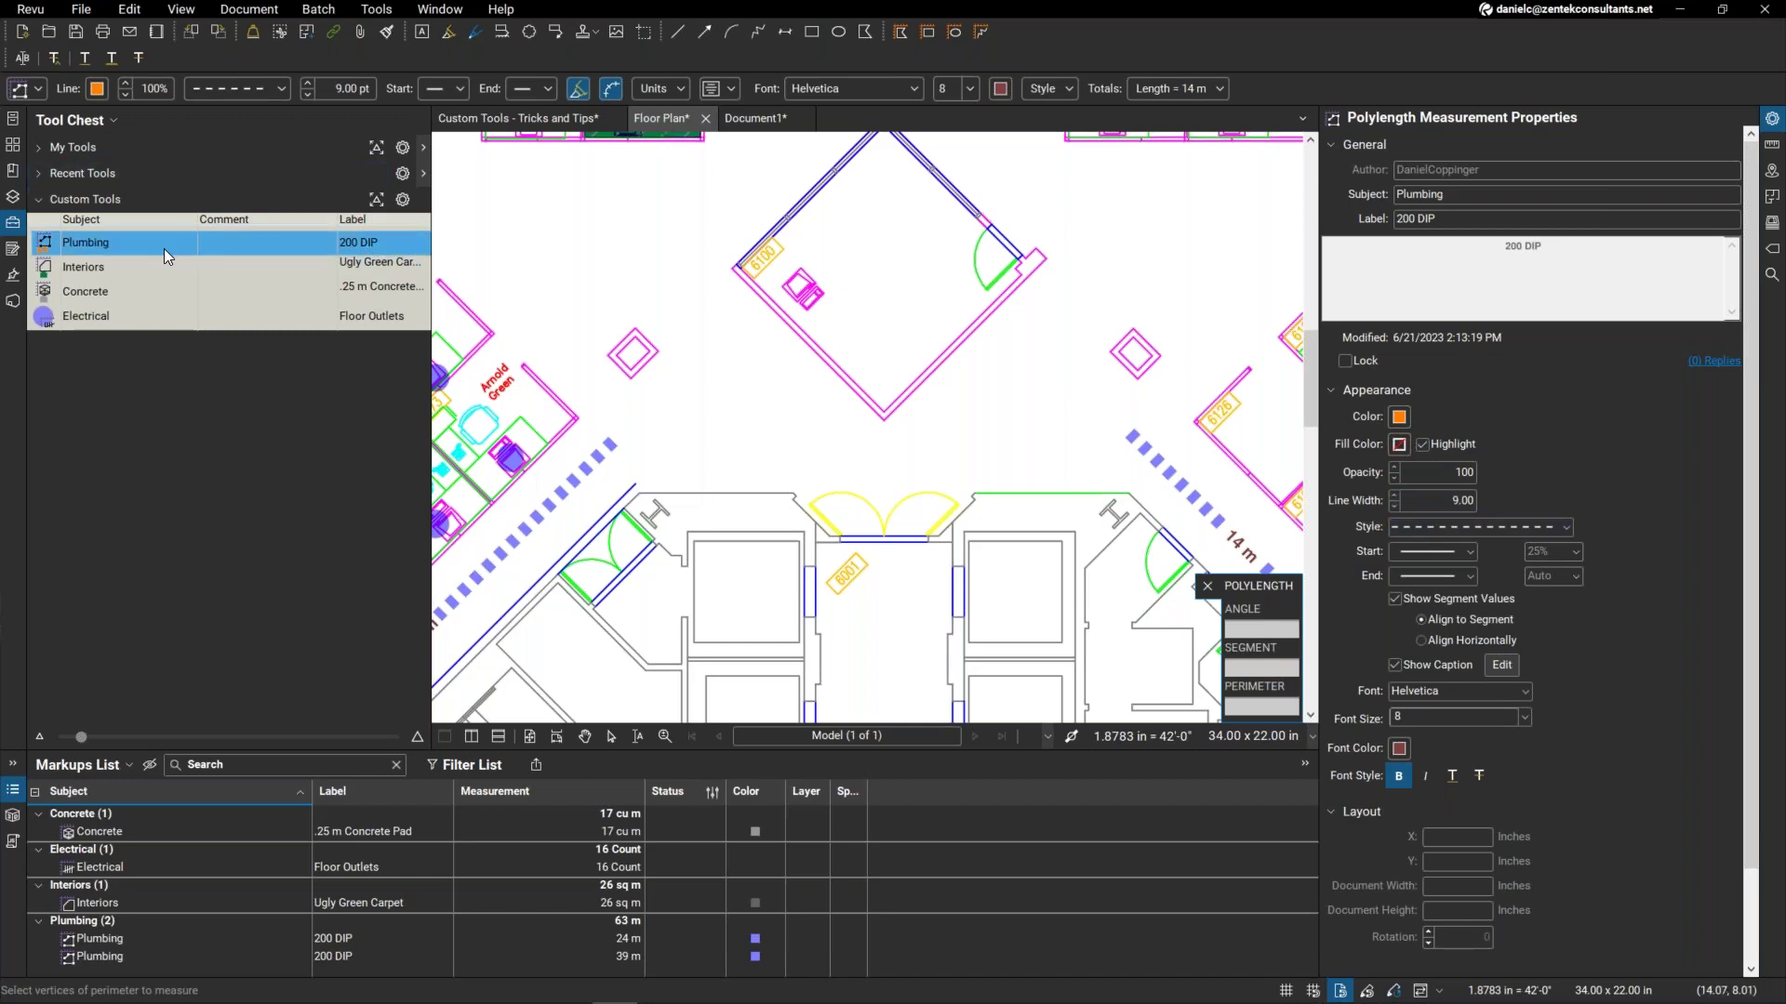
Draw a plumbing line about 16 m long above the central double doors with the edited tool, and save the Custom Tools set.
left_click(680, 422)
double_click(1050, 424)
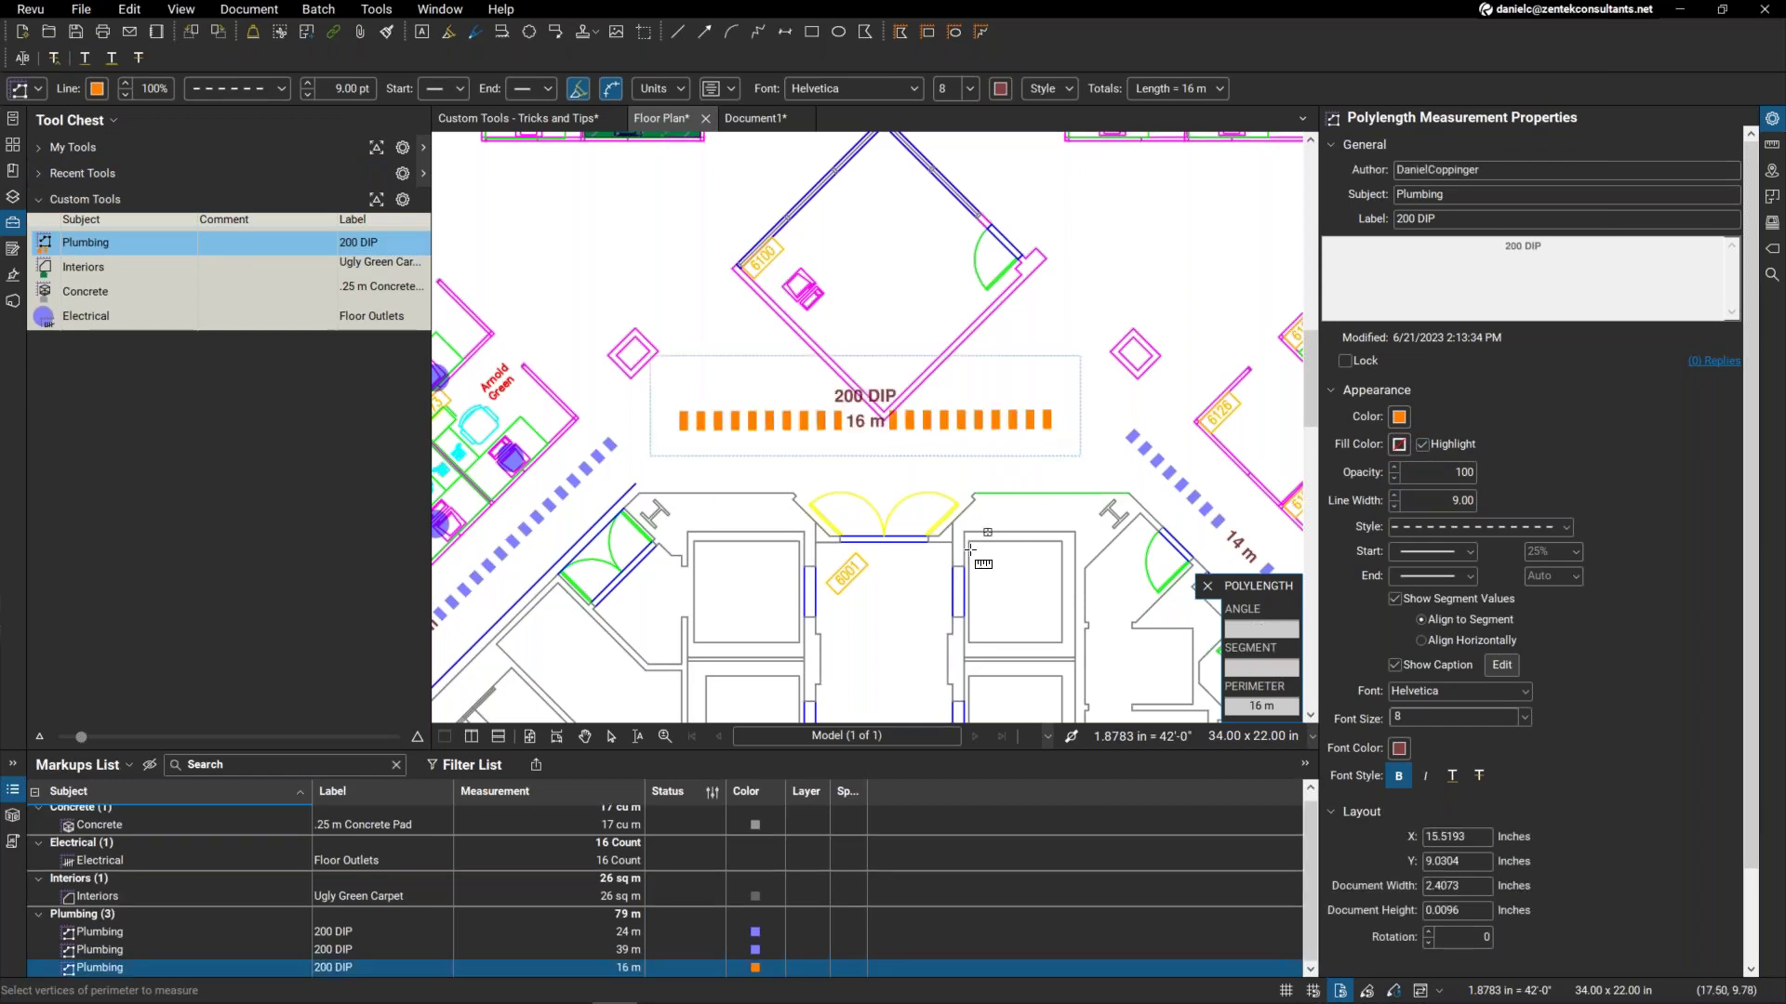
left_click(402, 200)
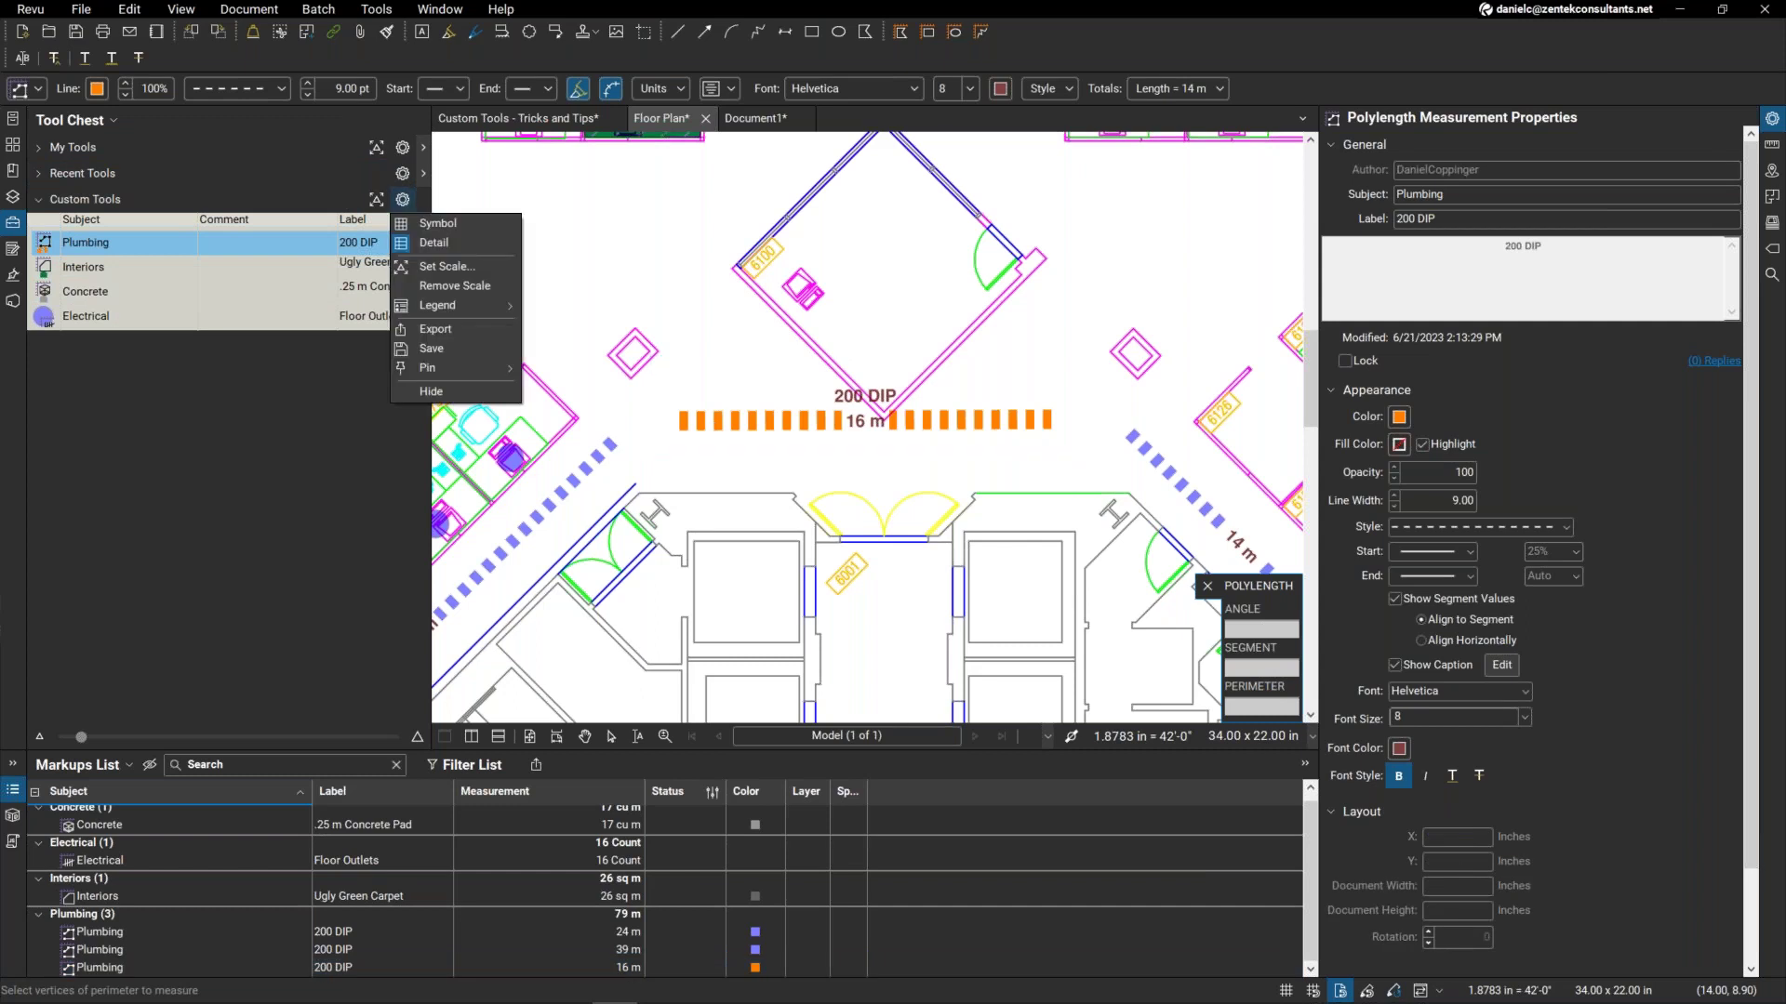
left_click(450, 348)
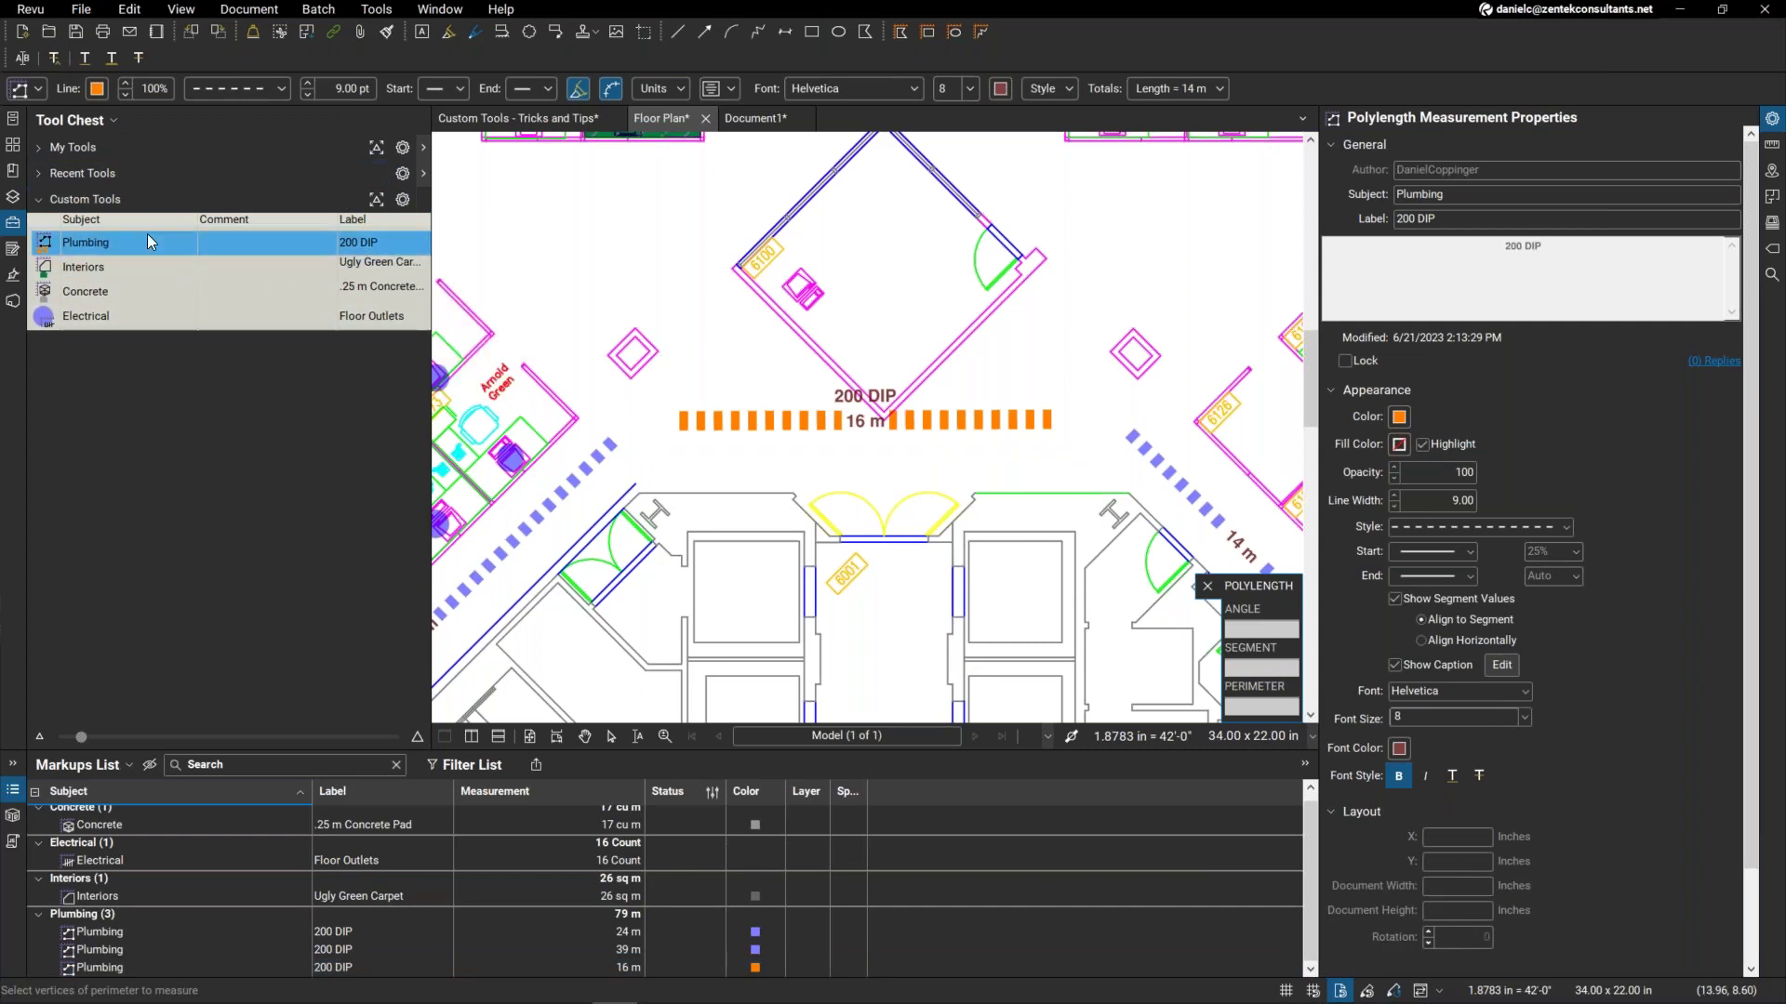
Draw an orange 200 DIP plumbing line about 11 m long beside the lower staircase, and delete it.
scroll(874, 391, "down", 4)
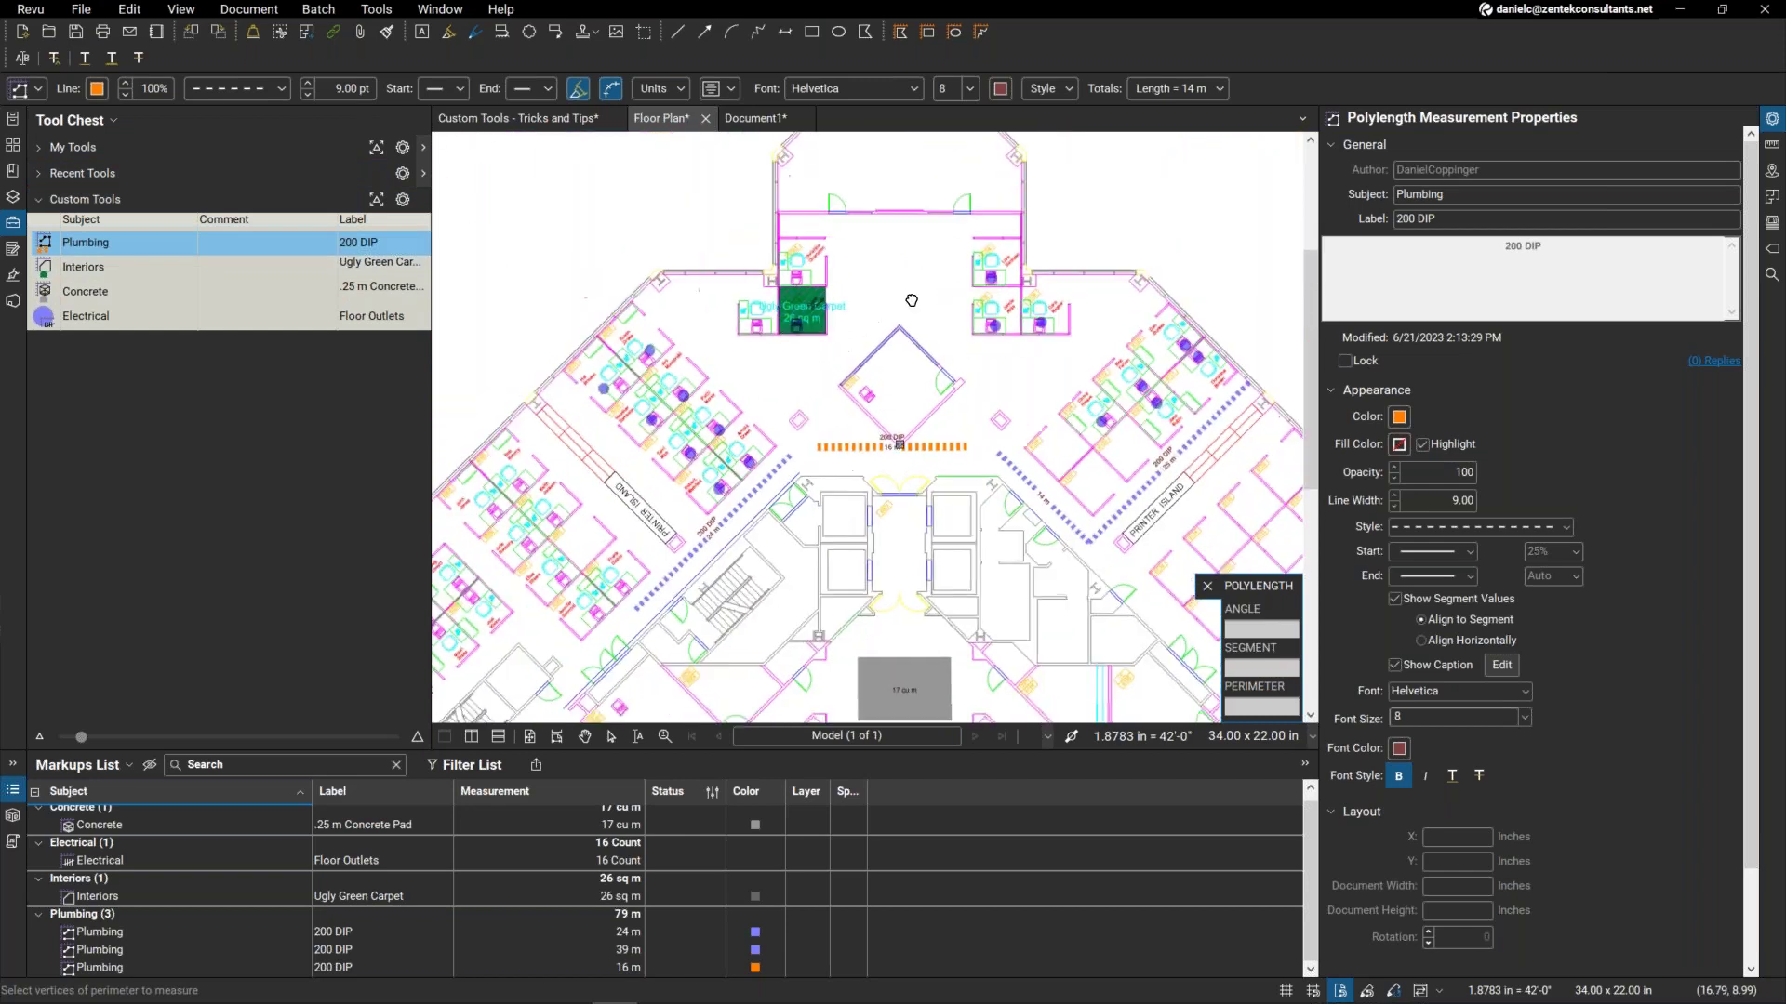
scroll(921, 372, "up", 4)
scroll(936, 472, "down", 3)
scroll(929, 299, "up", 3)
left_click(891, 296)
double_click(1058, 288)
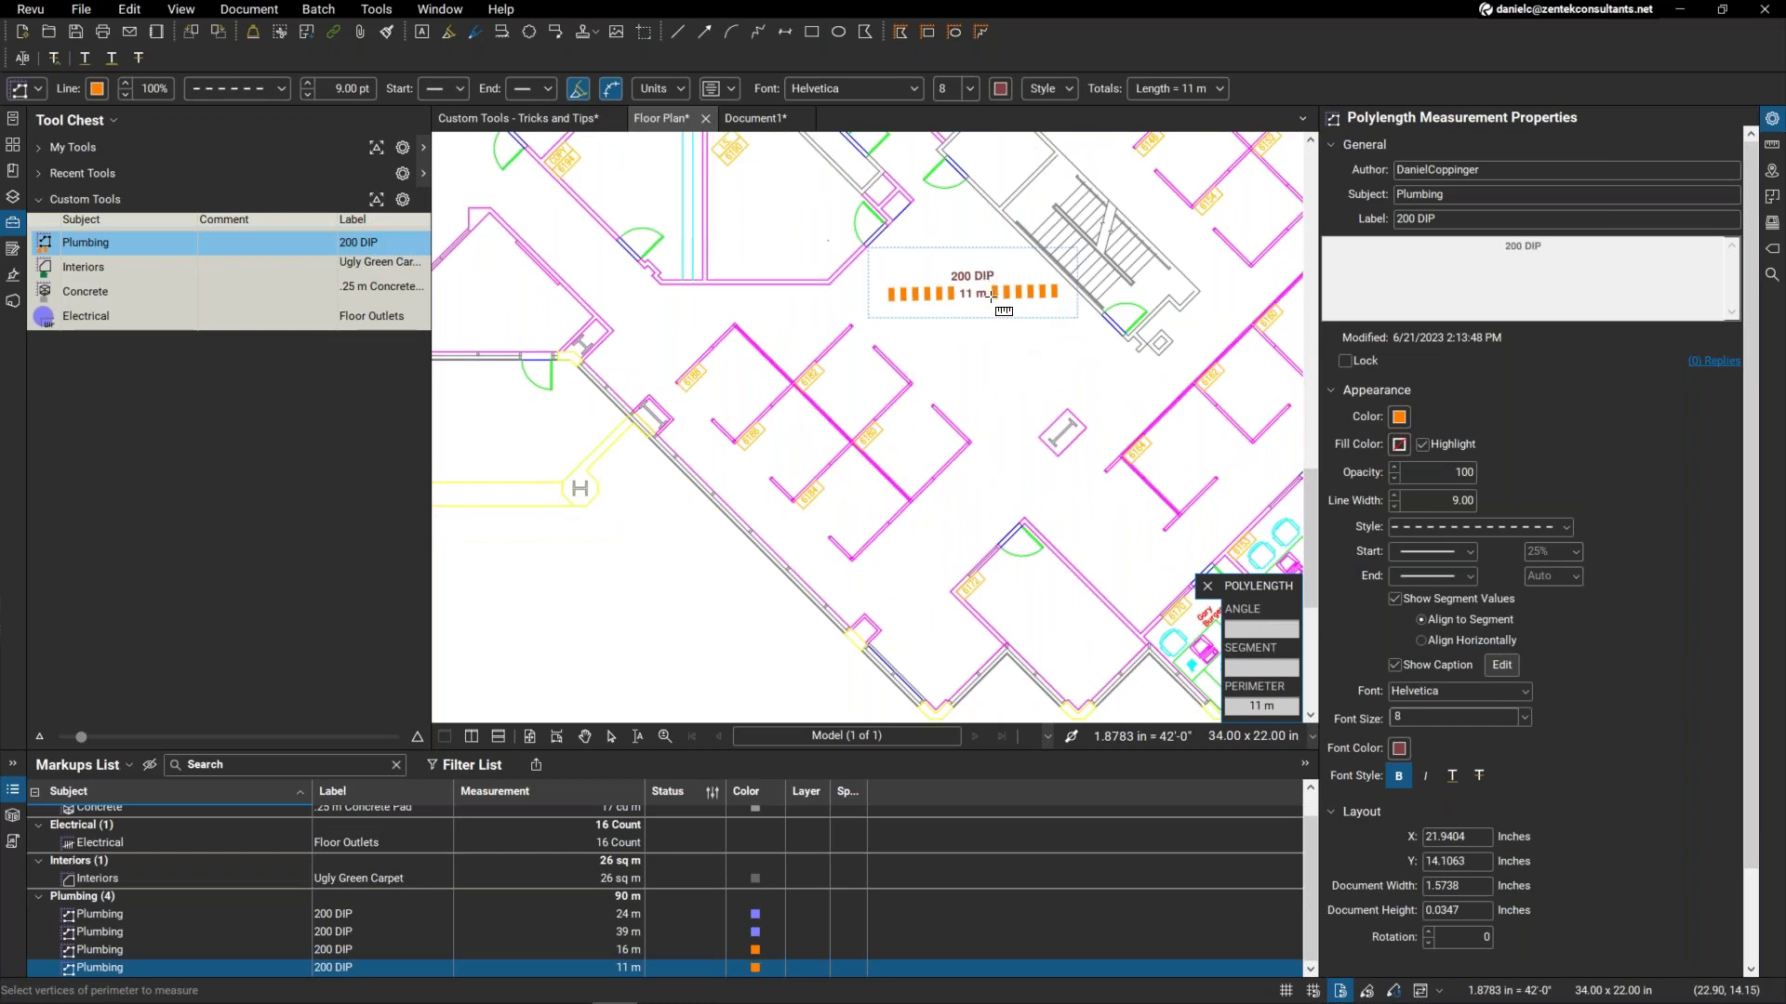
key("Escape")
key("Delete")
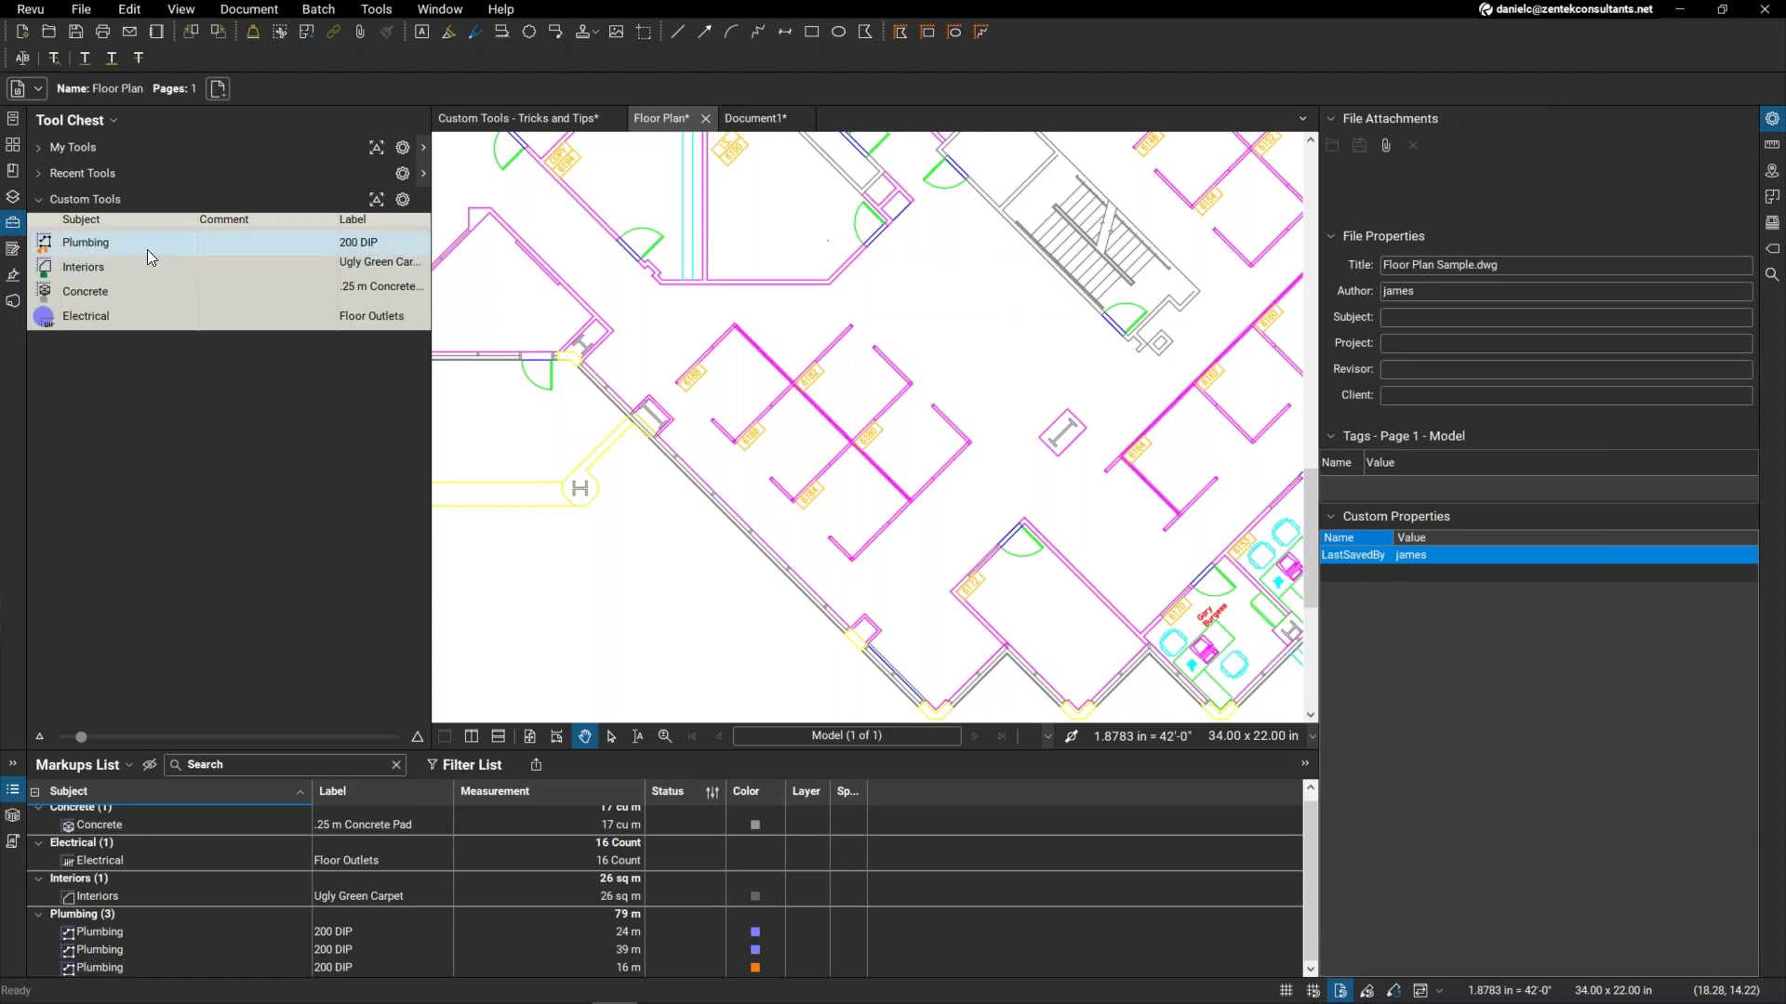
left_click(119, 233)
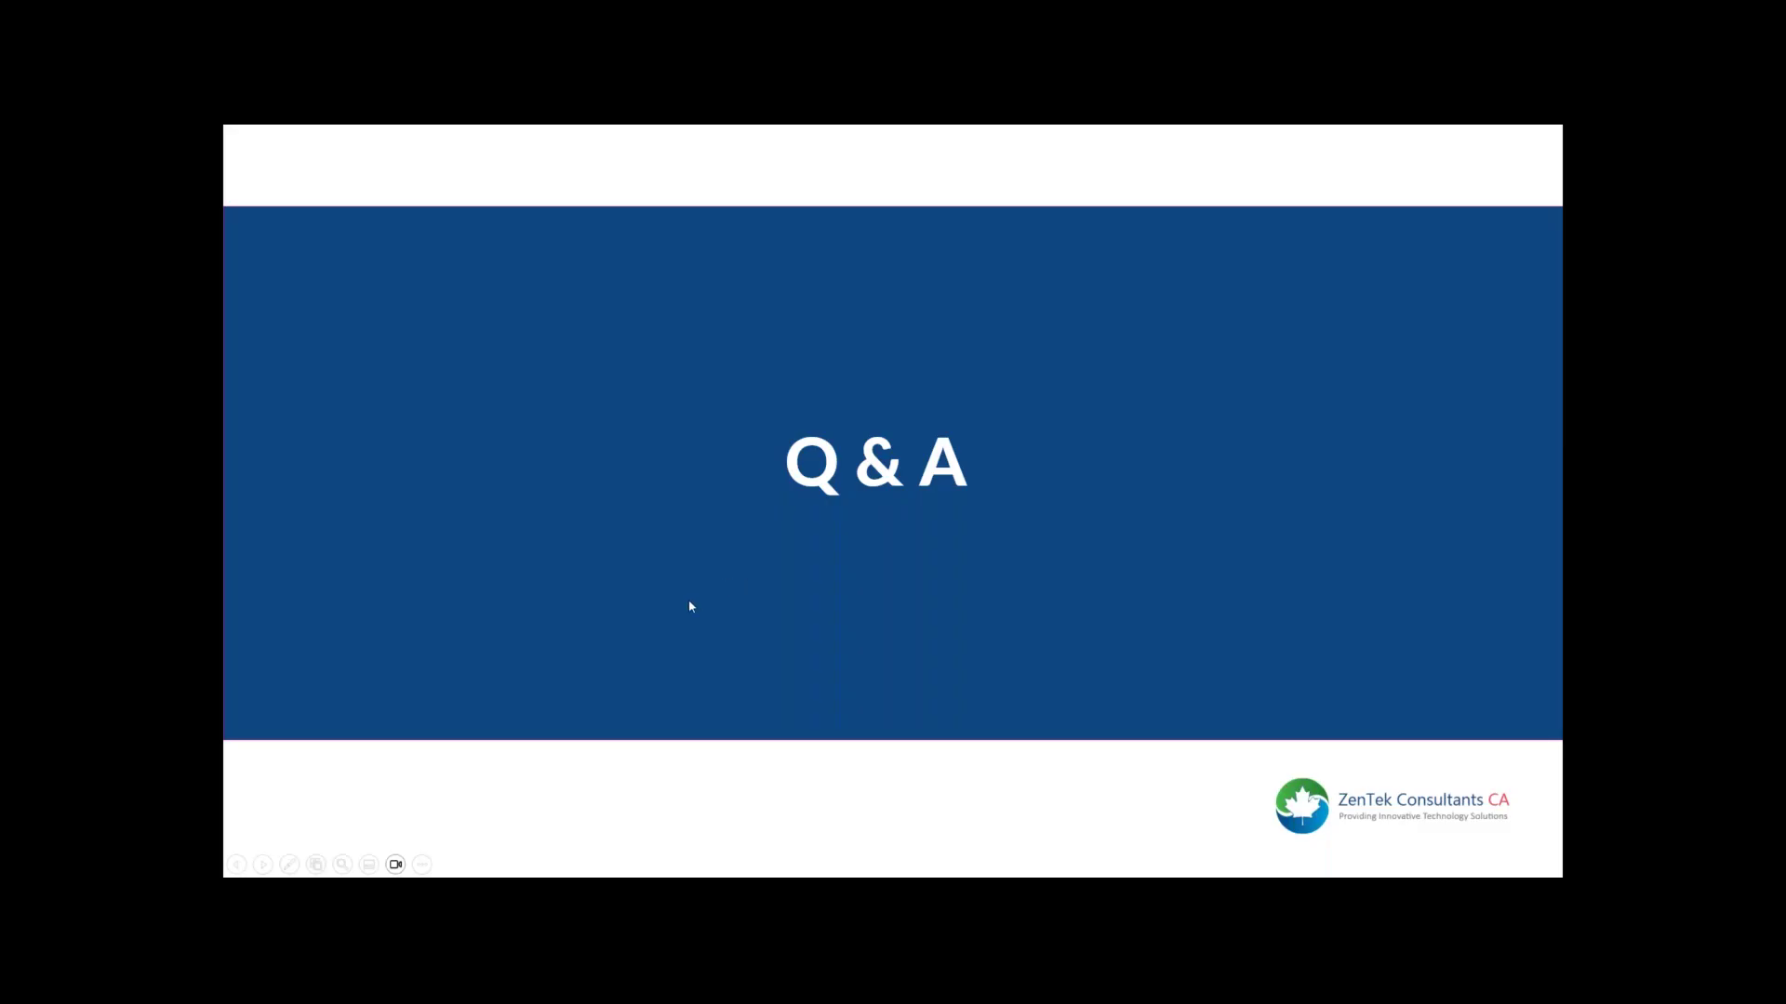
left_click(689, 605)
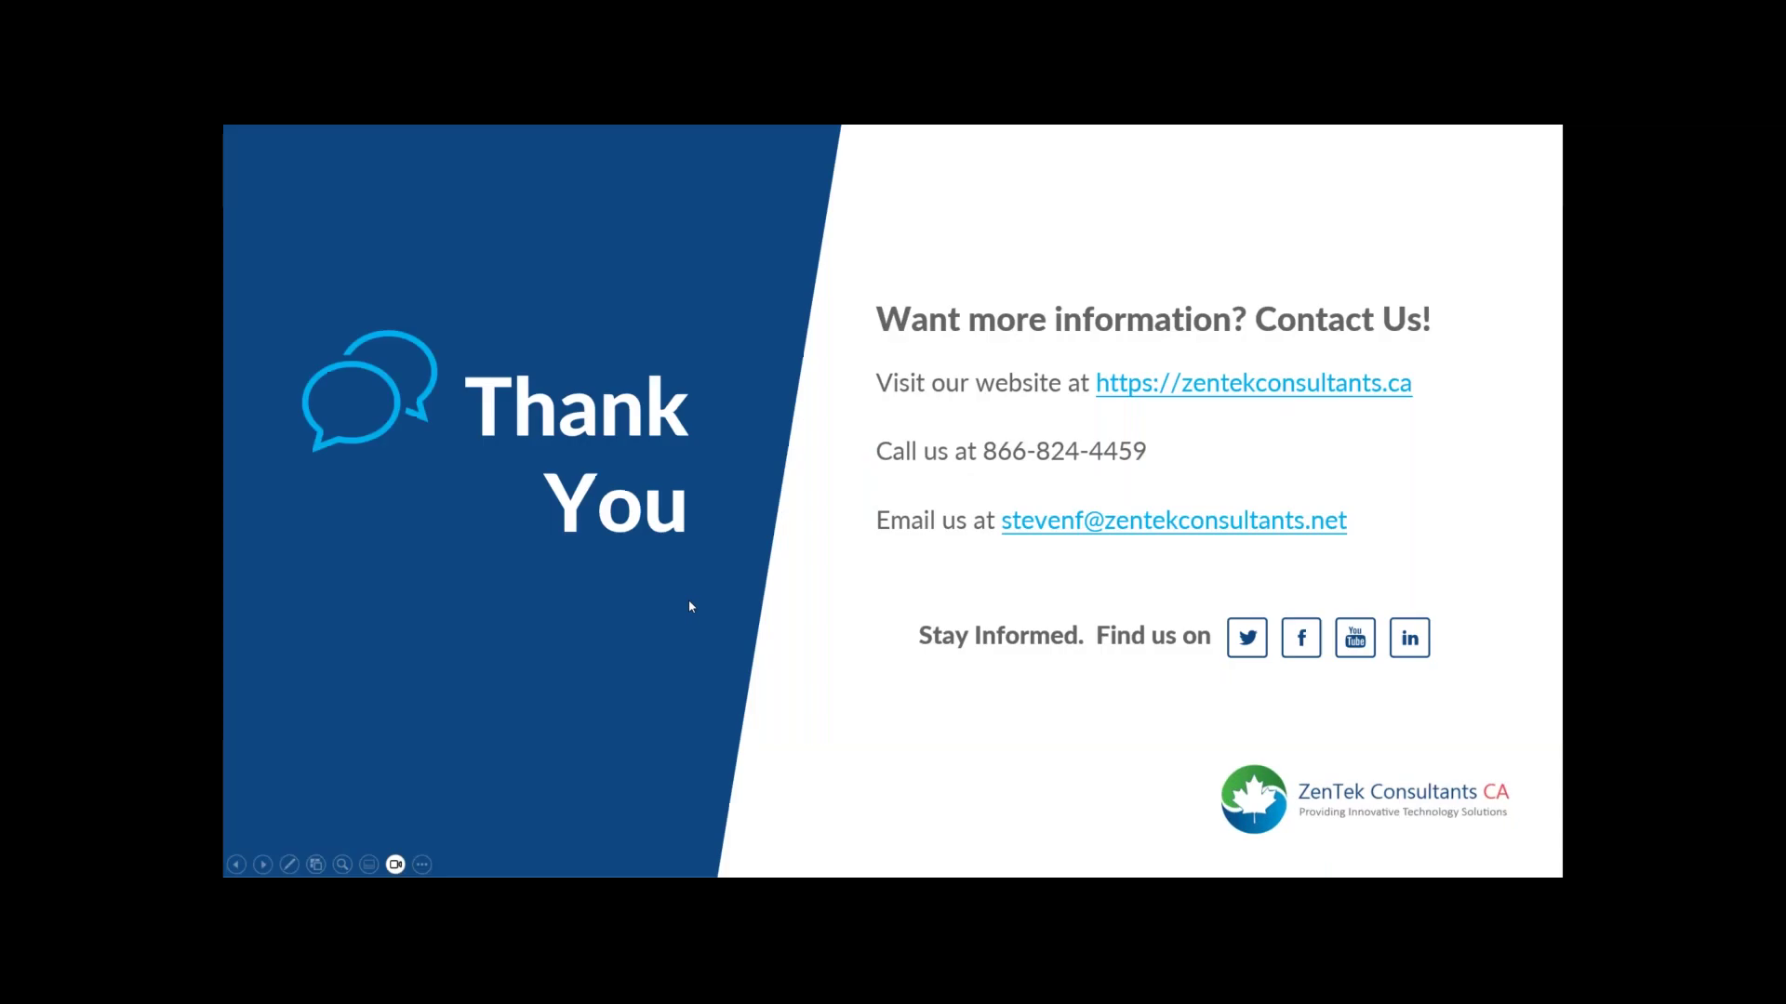